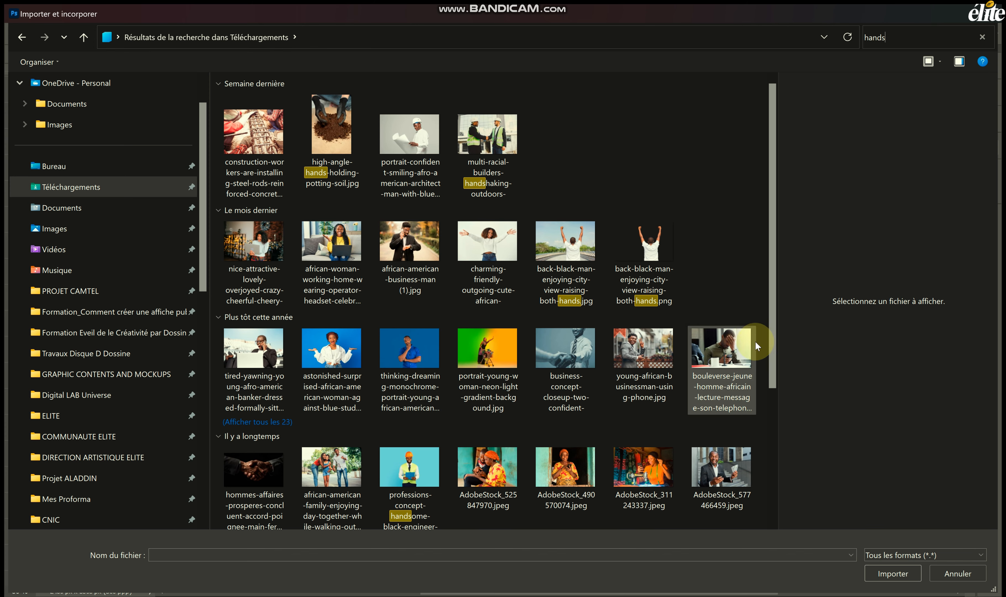
Step: Look through the expanded "hands" search results in Téléchargements for a suitable hand photo
drag(772, 341, 772, 406)
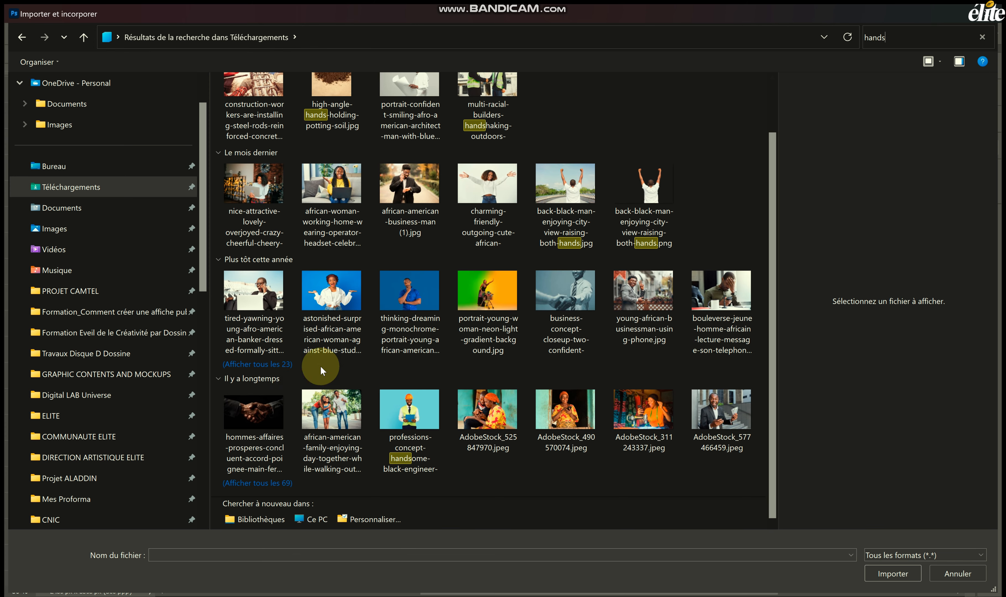
click(251, 349)
click(257, 363)
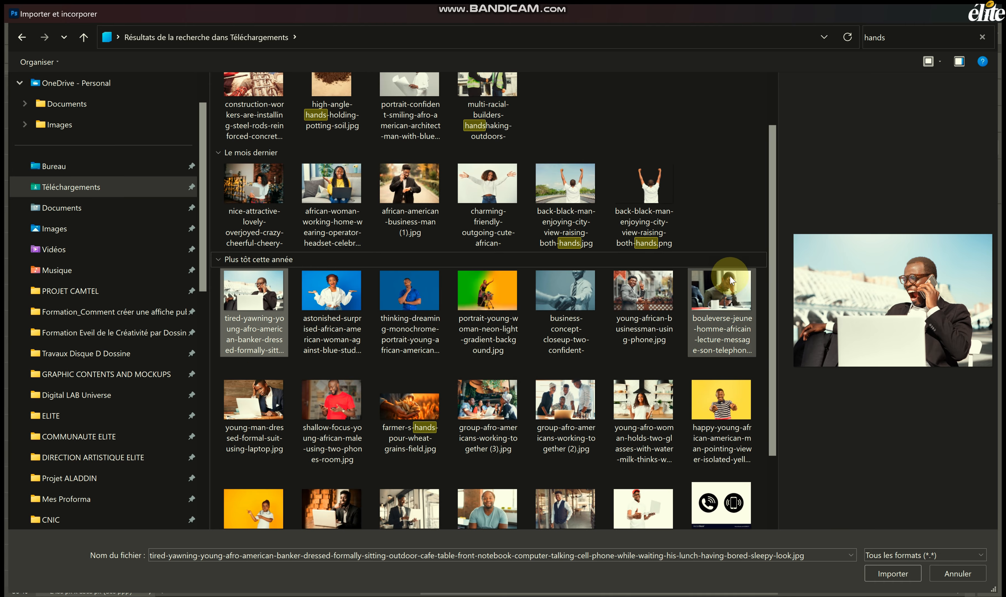
drag(769, 276, 786, 417)
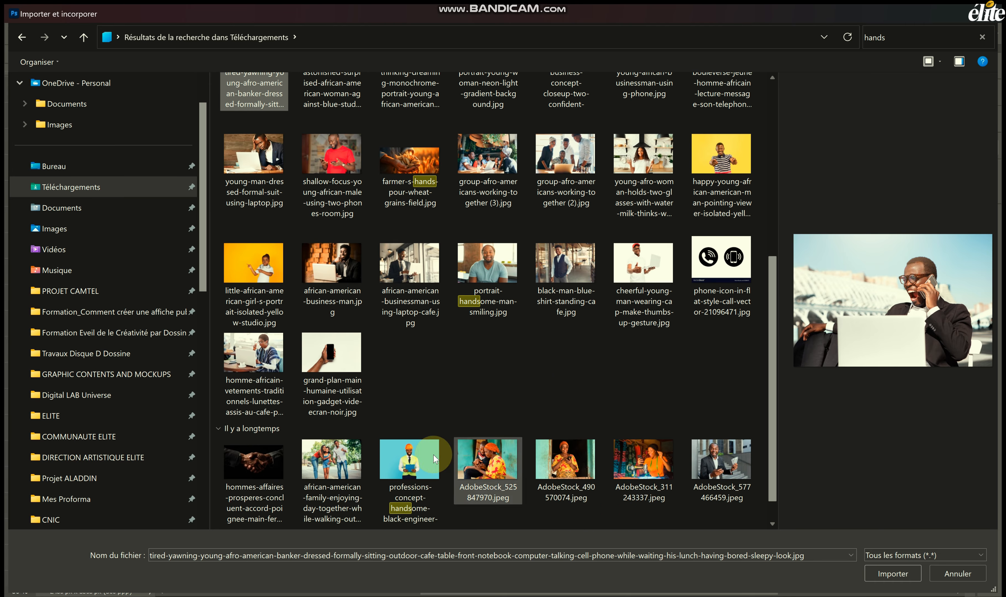
scroll(577, 369, down, 2)
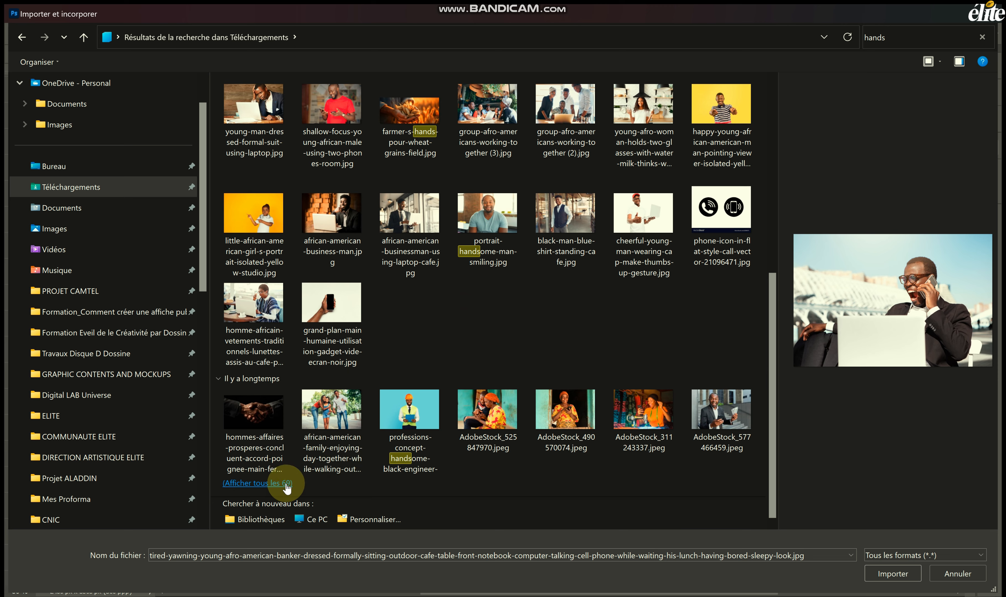
click(254, 465)
click(257, 482)
scroll(449, 326, down, 5)
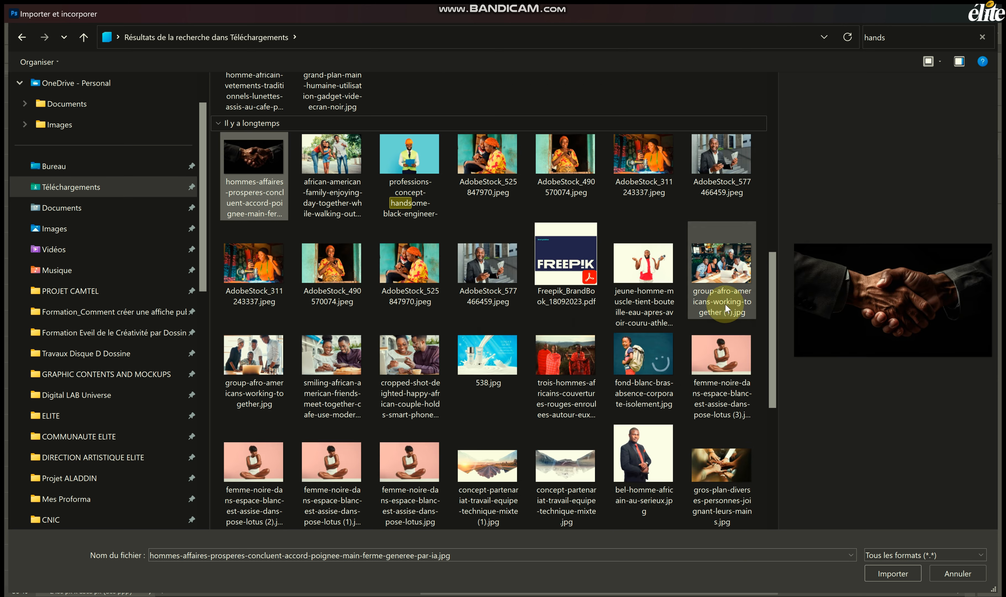
drag(773, 358, 761, 179)
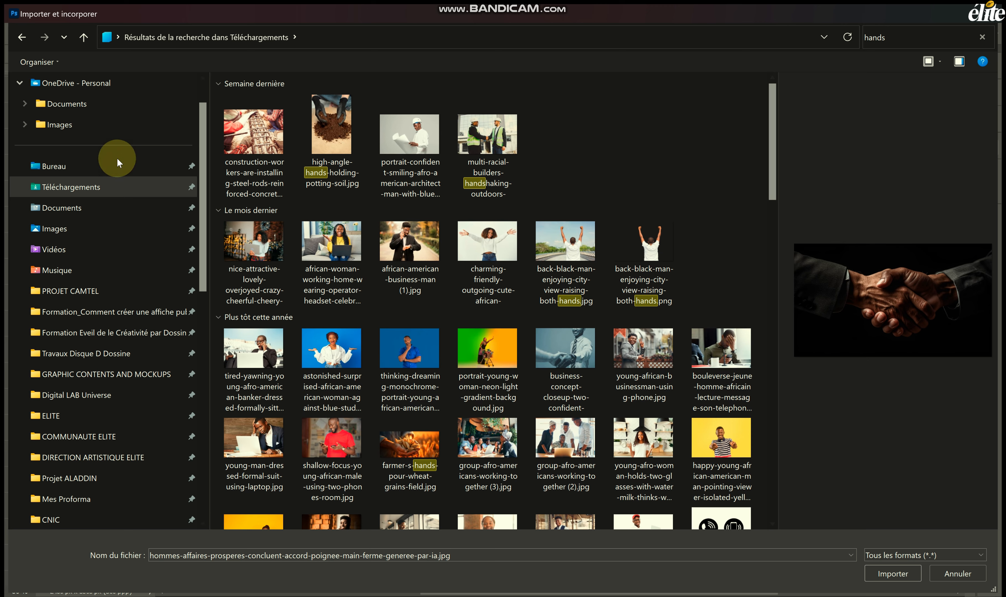
Step: Place close-up-hand-wearing-chains.jpg from the full Téléchargements folder as an embedded image in the document
click(114, 187)
scroll(343, 228, down, 10)
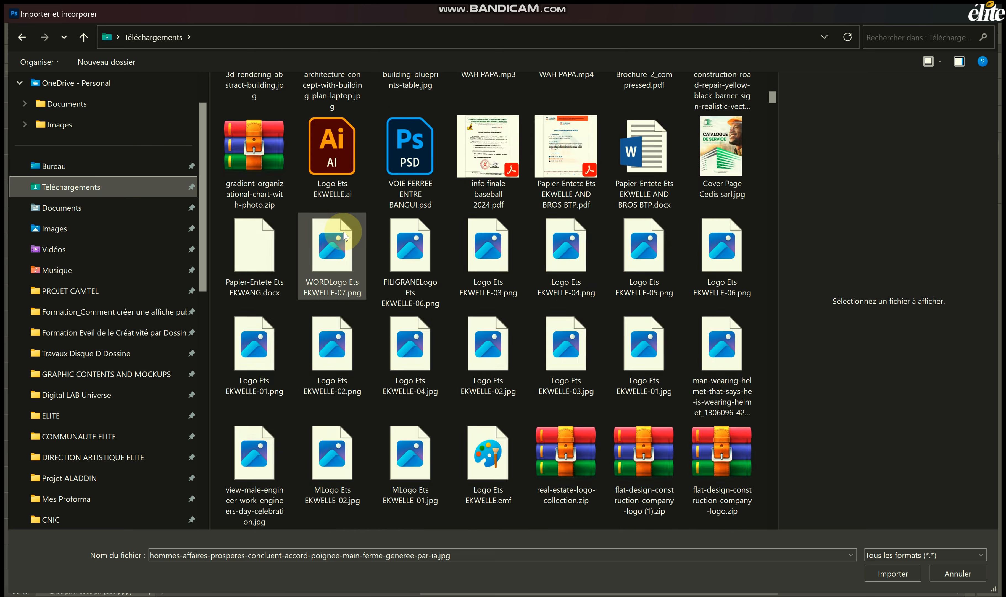
scroll(342, 233, down, 5)
scroll(356, 238, down, 5)
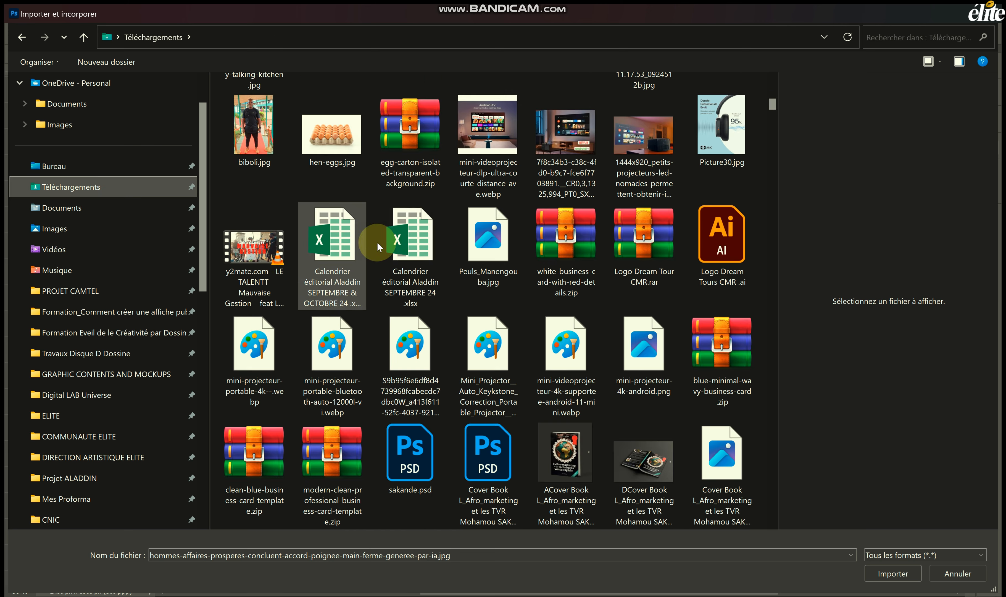
scroll(671, 228, down, 5)
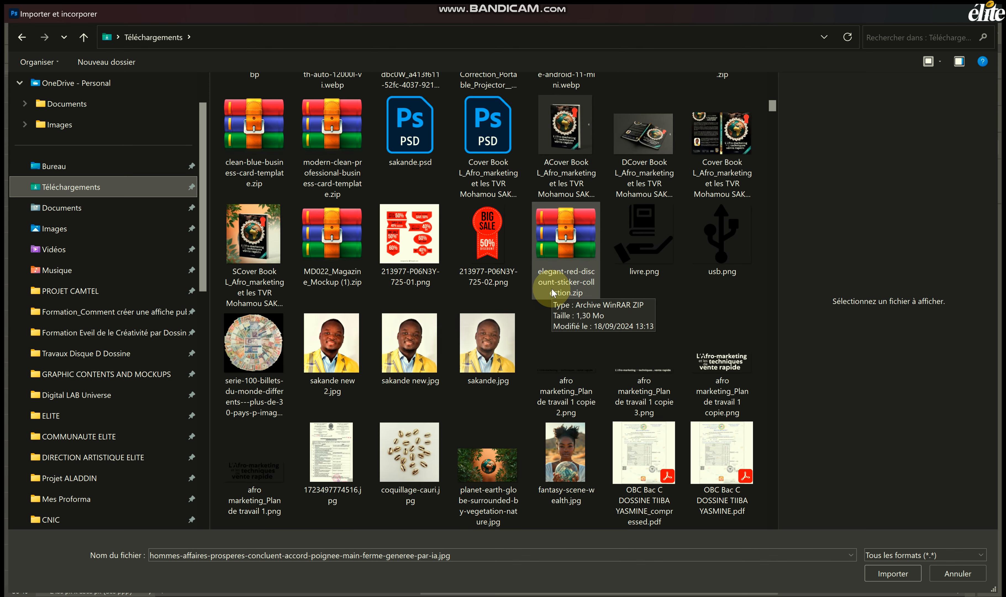
scroll(552, 288, down, 5)
click(327, 272)
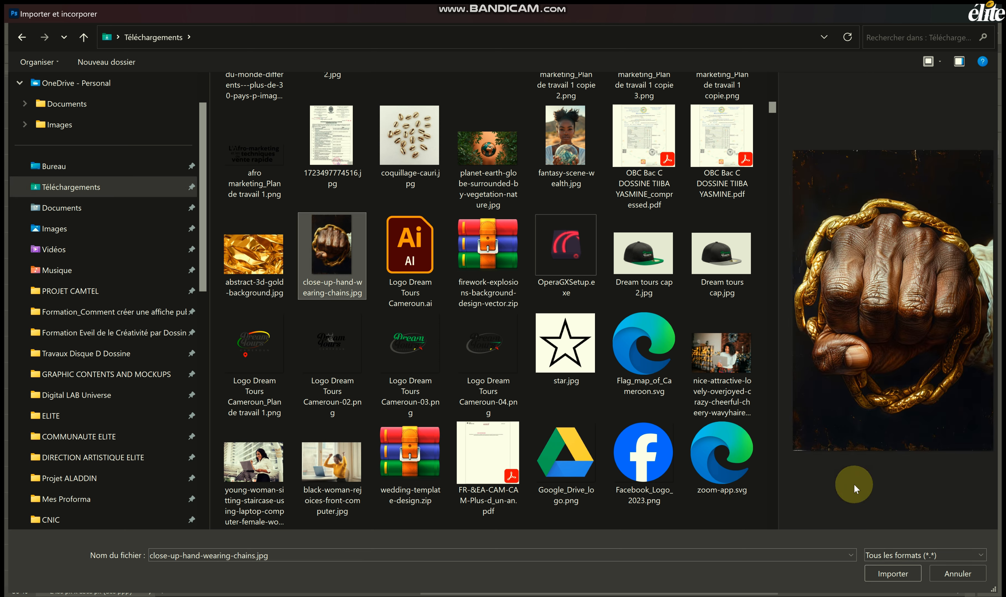
click(892, 573)
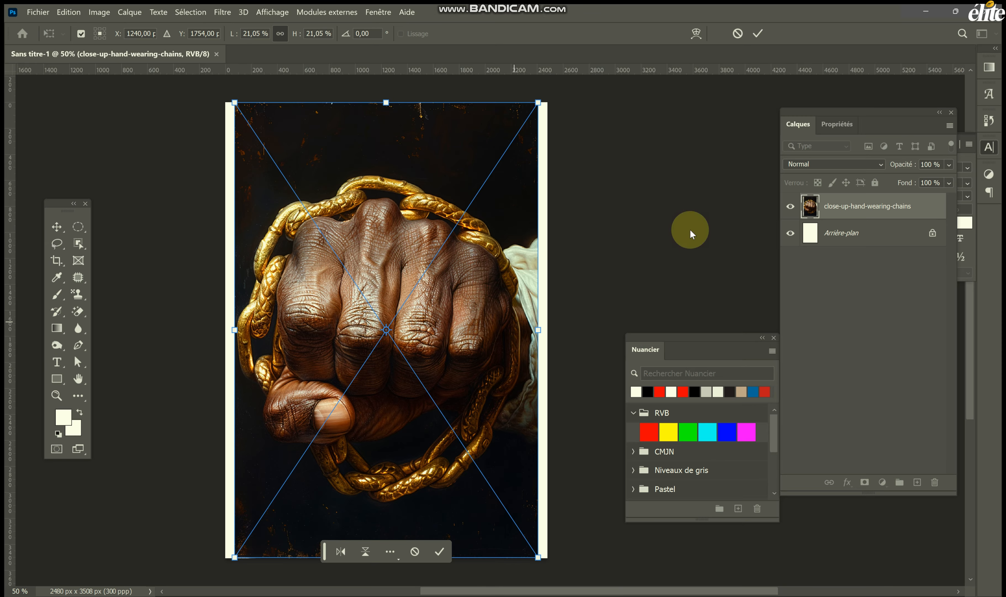
click(760, 33)
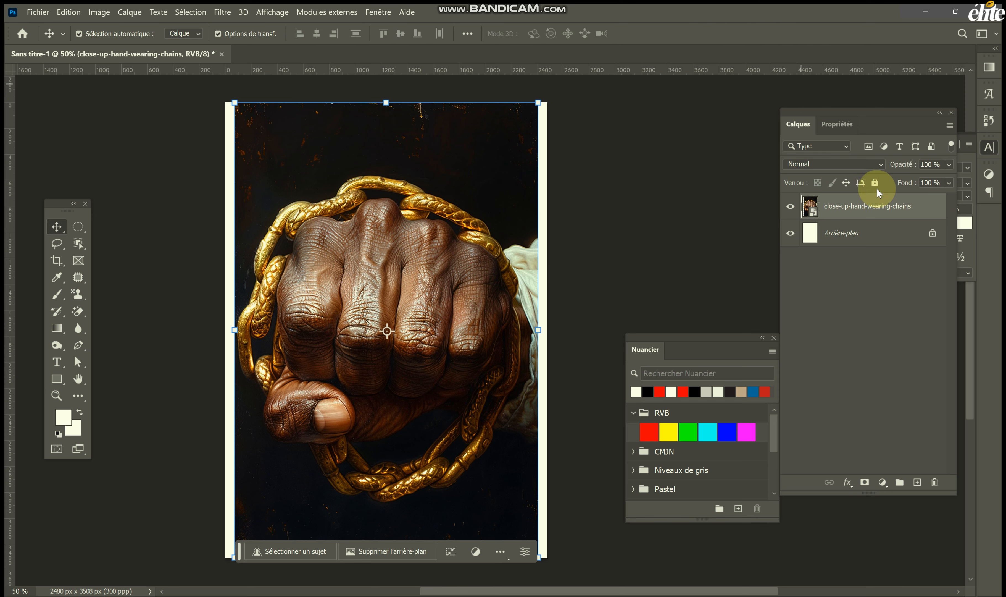
Step: Add a black (000000) solid color fill layer directly above the Arrière-plan layer
click(866, 234)
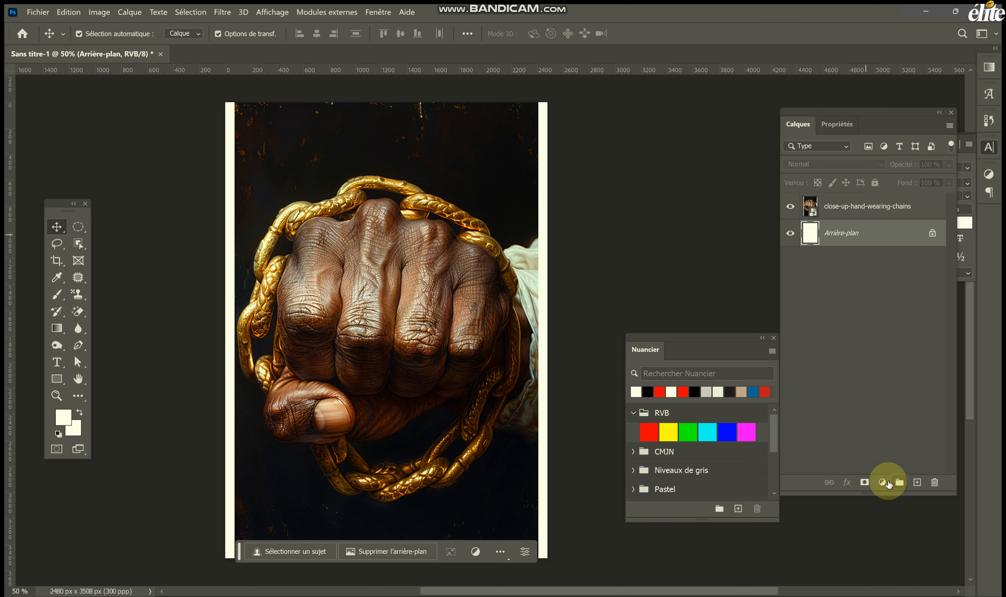
click(889, 484)
click(874, 253)
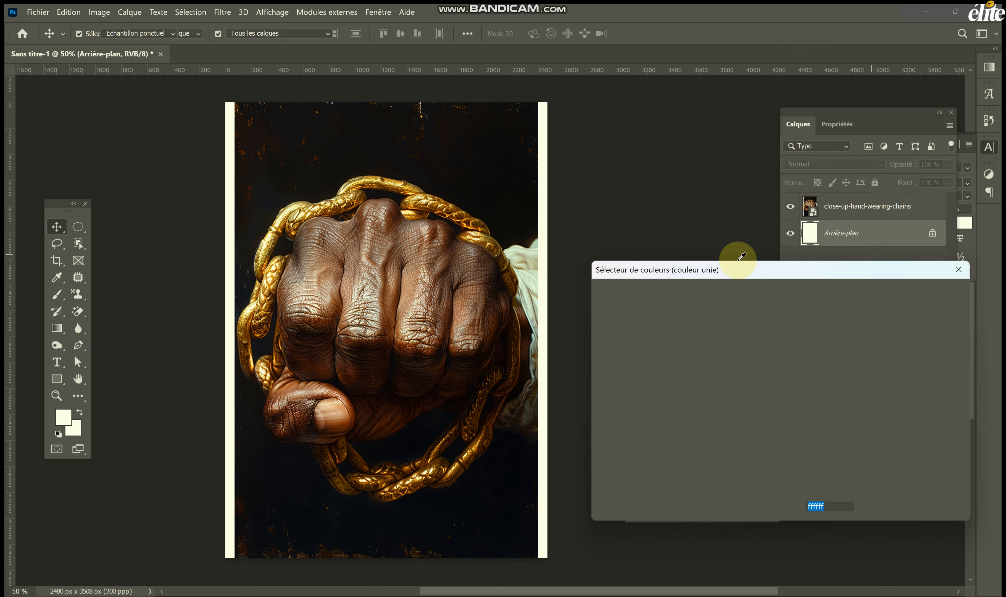
drag(689, 346, 550, 494)
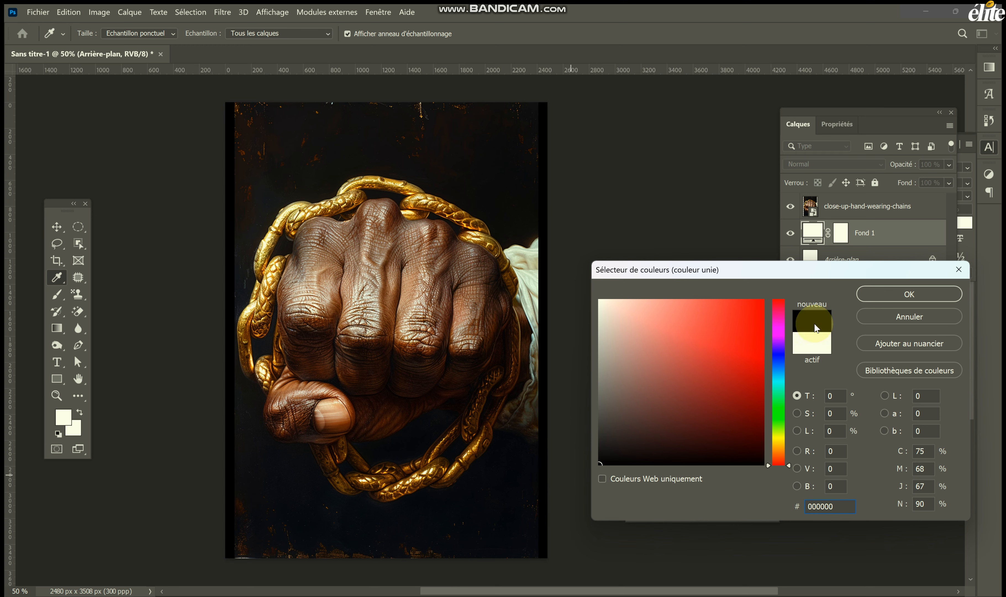
click(904, 300)
key(v)
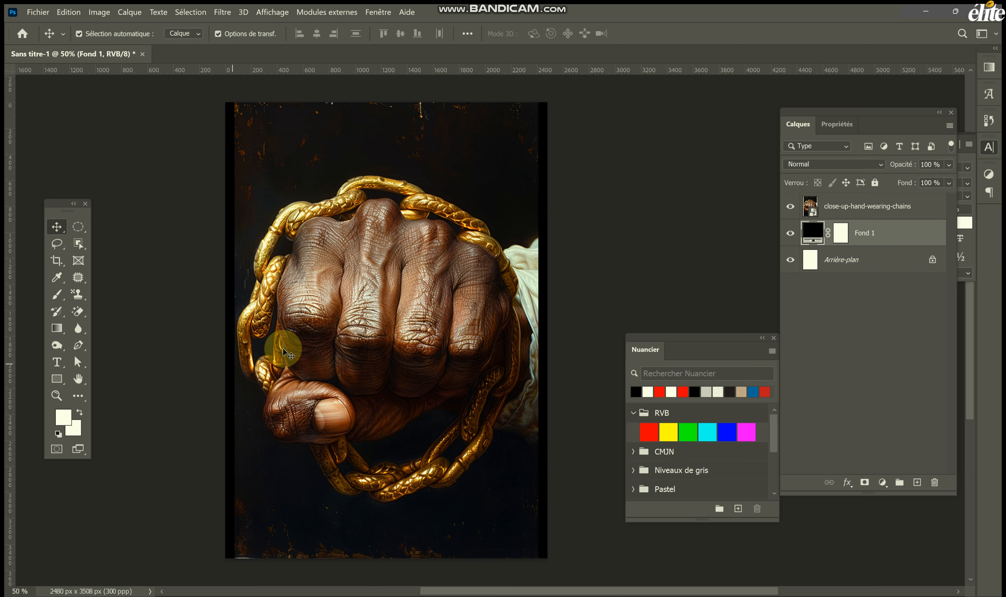
Step: Scale the chained fist image proportionally to 2480 x 3720 px so it spans the full canvas width
click(286, 347)
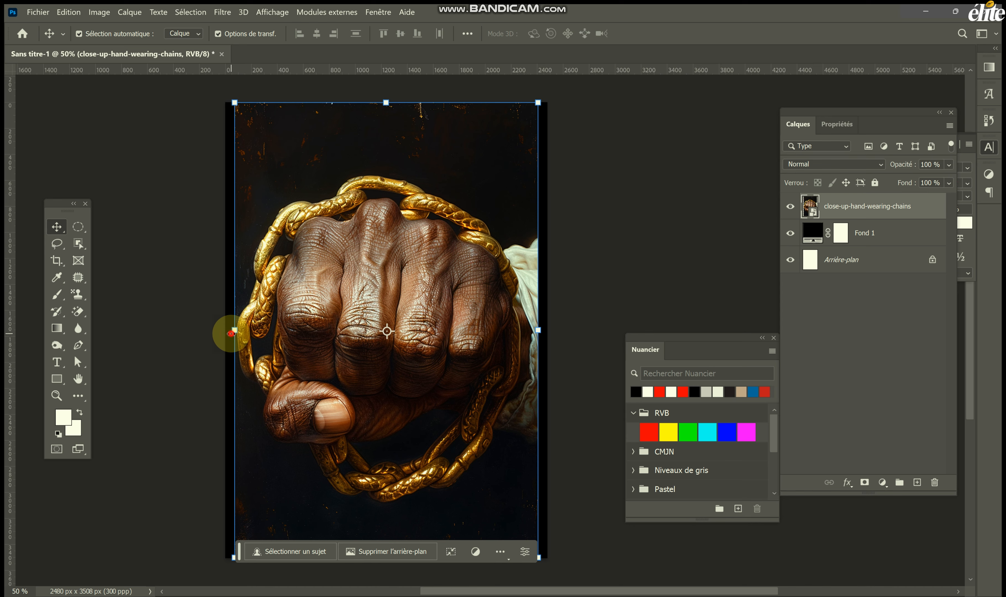
drag(231, 334, 223, 334)
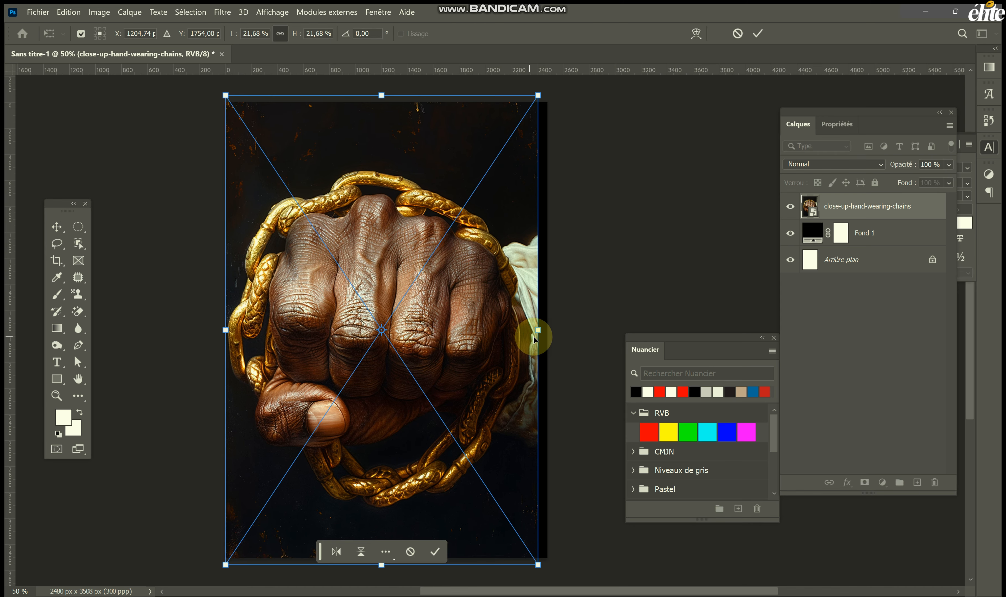
drag(535, 336, 541, 338)
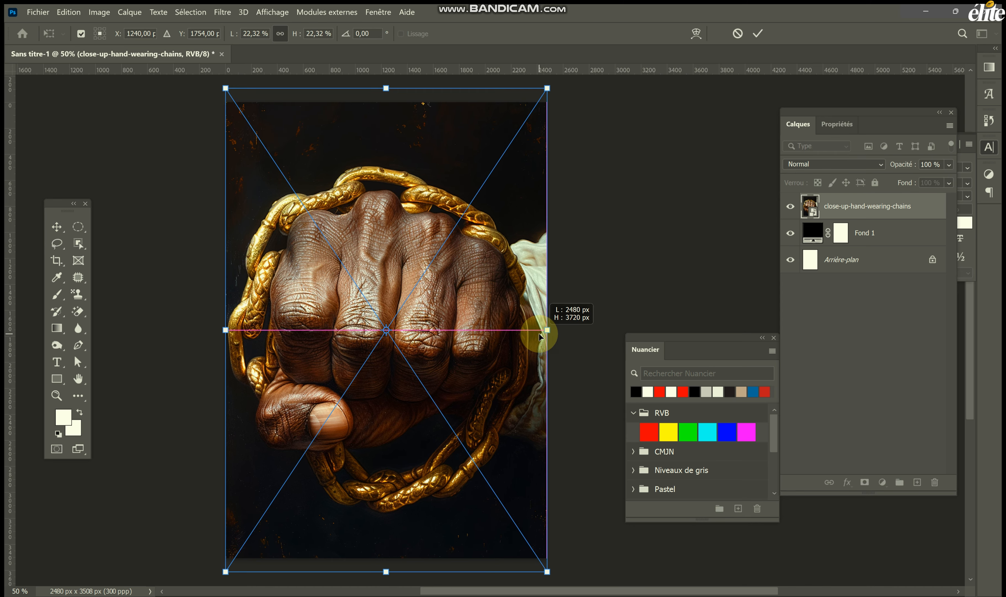
click(758, 33)
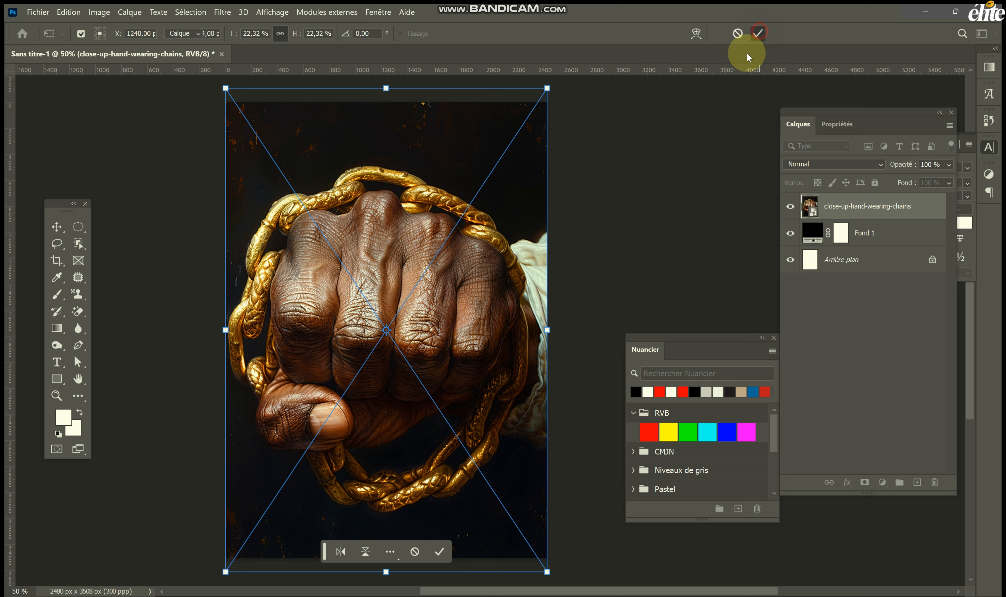
Step: Place the white Logo La Méthode FAR_12.png from the logo's PNG folder as an embedded image above the fist photo
click(37, 13)
click(157, 255)
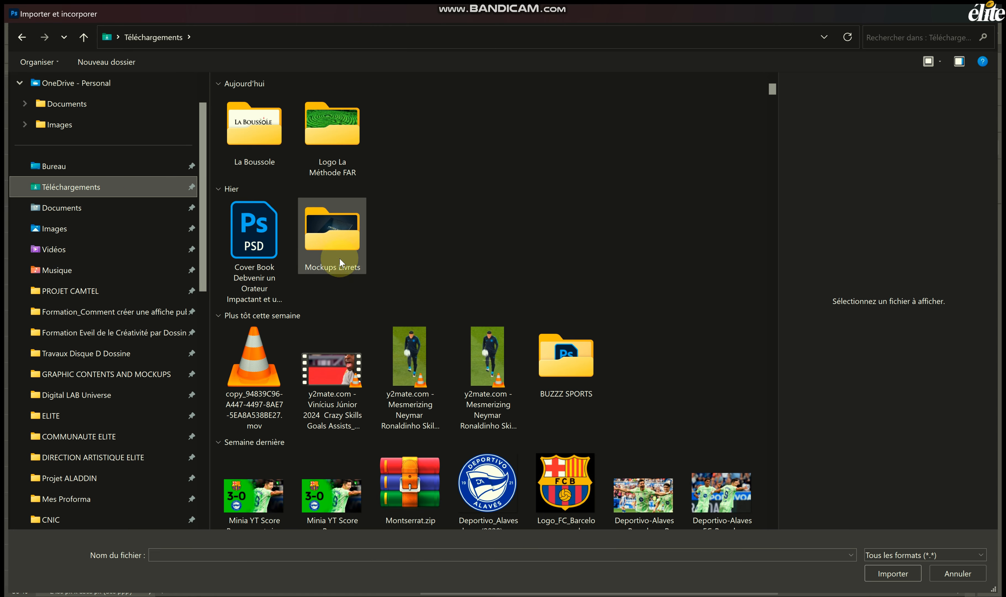
double_click(341, 151)
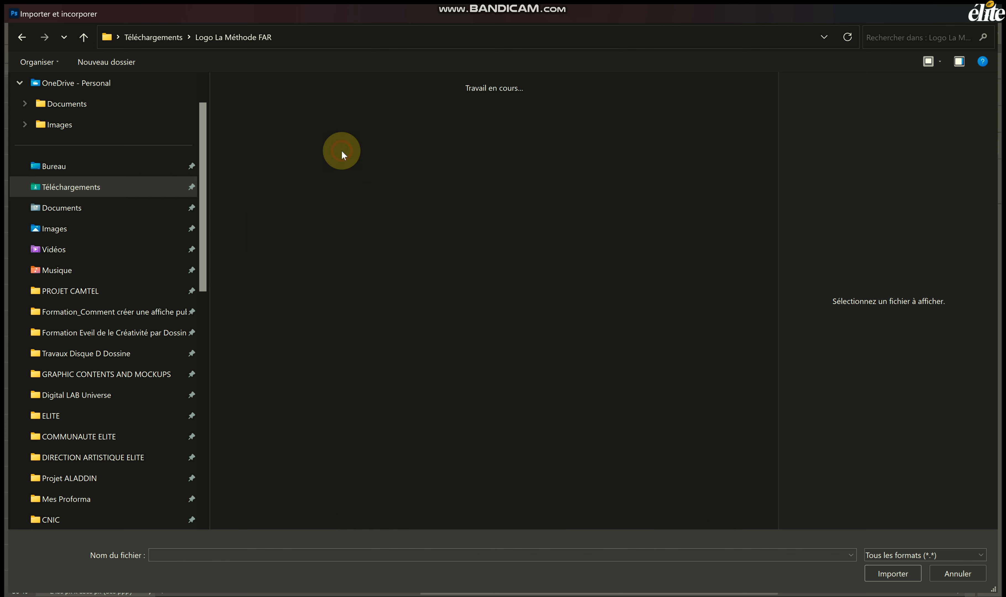
click(384, 441)
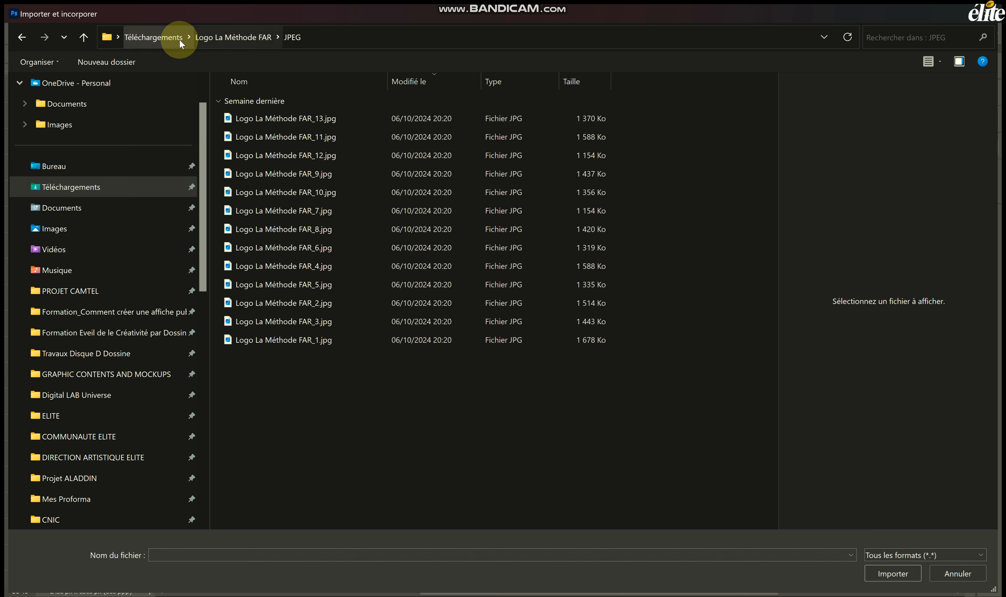
click(220, 39)
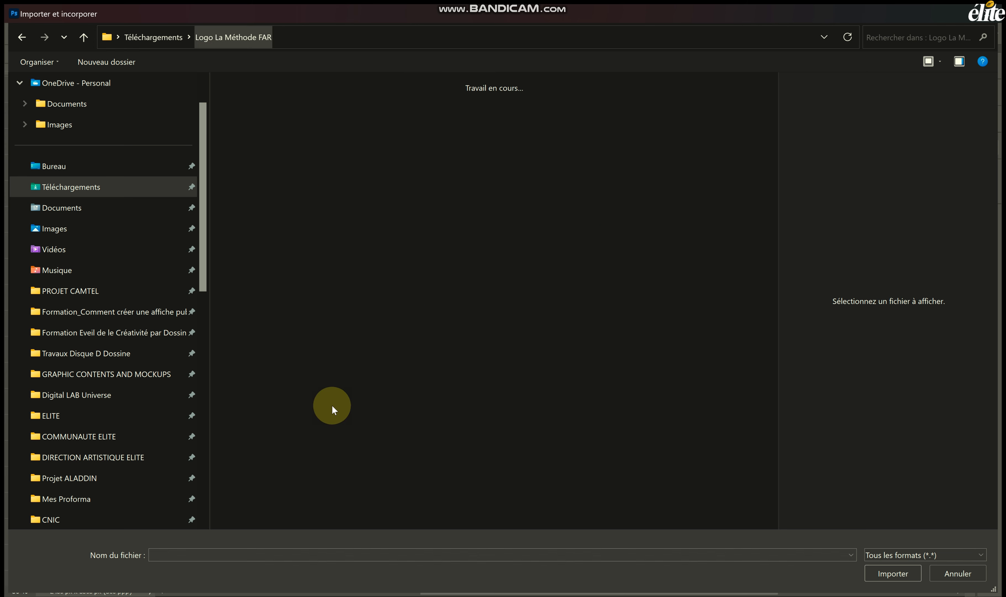
double_click(336, 425)
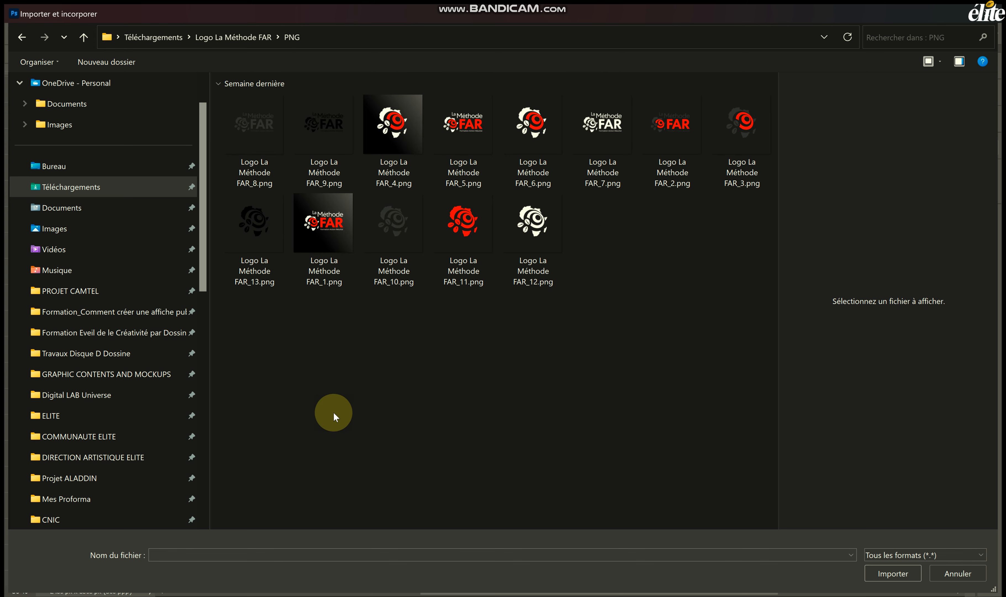
click(533, 226)
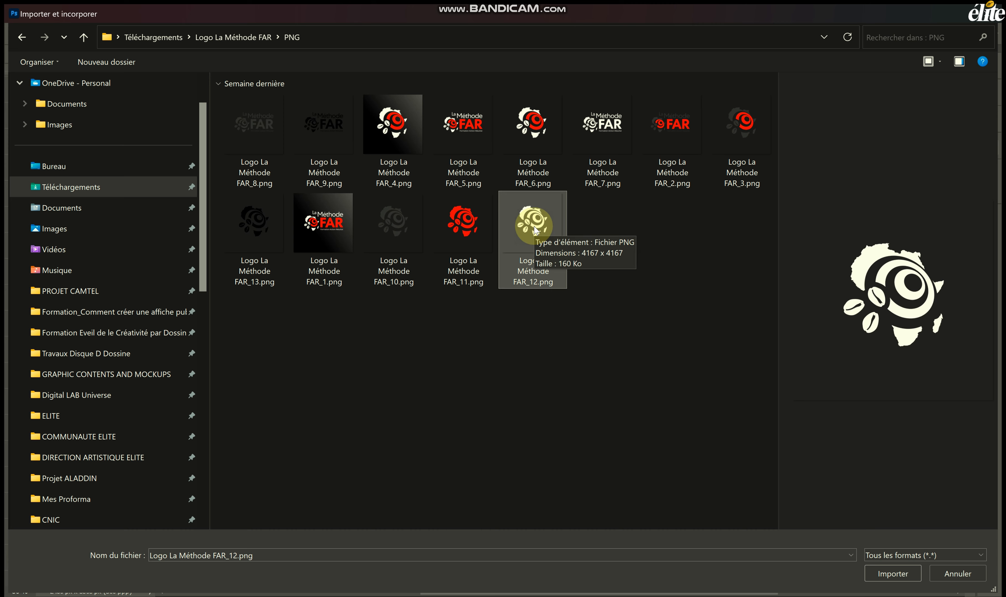
double_click(536, 229)
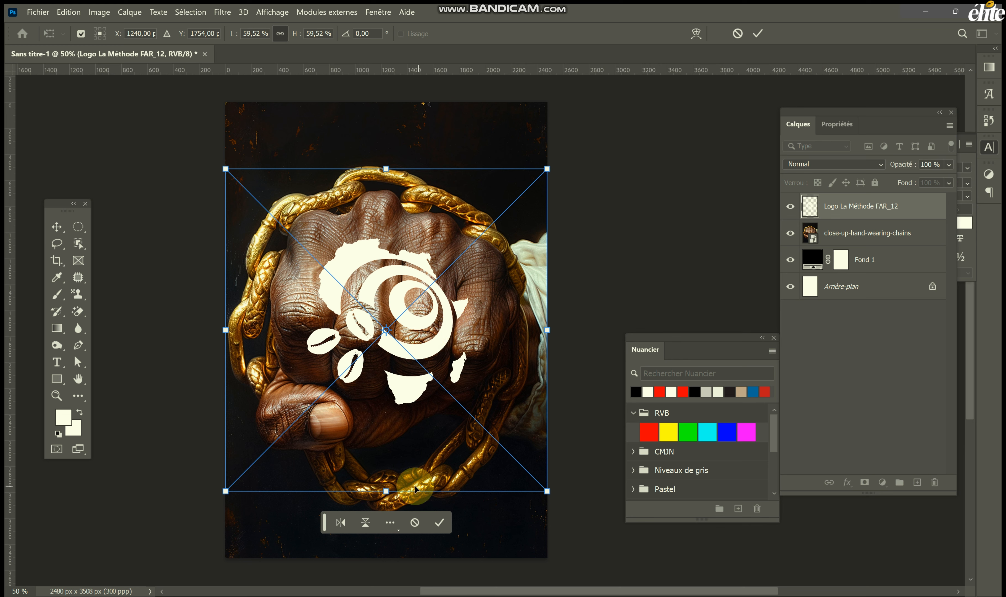
click(451, 524)
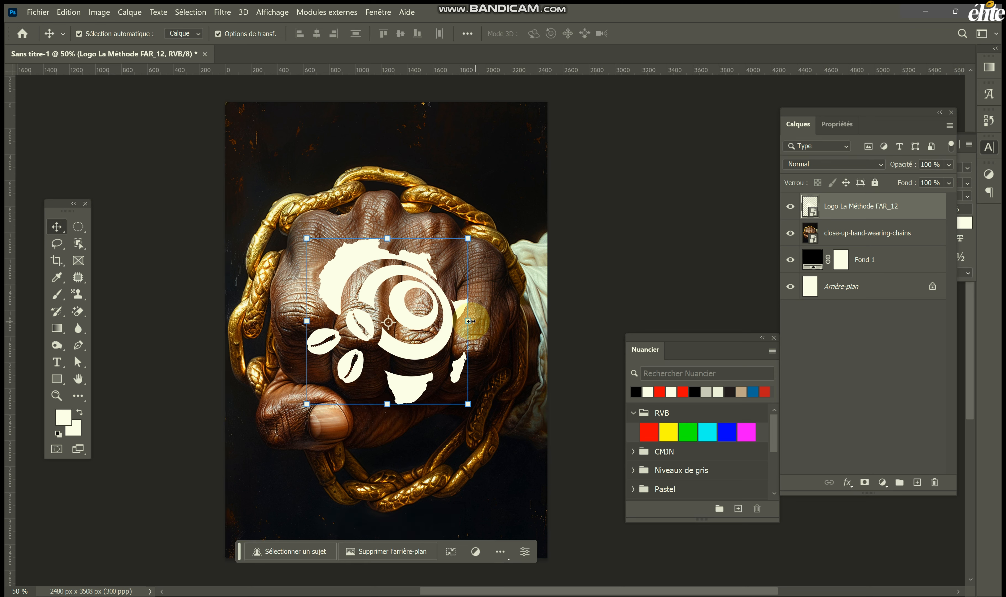
Step: Enlarge the white logo proportionally to about 110.55% and position it over the fist
key(ctrl+t)
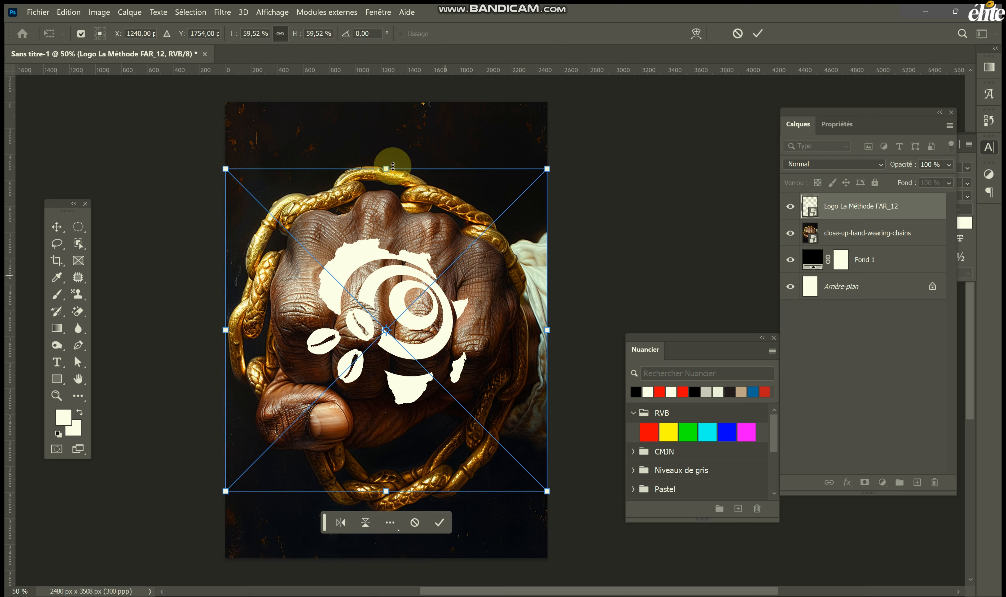
drag(390, 162, 389, 43)
key(ctrl+z)
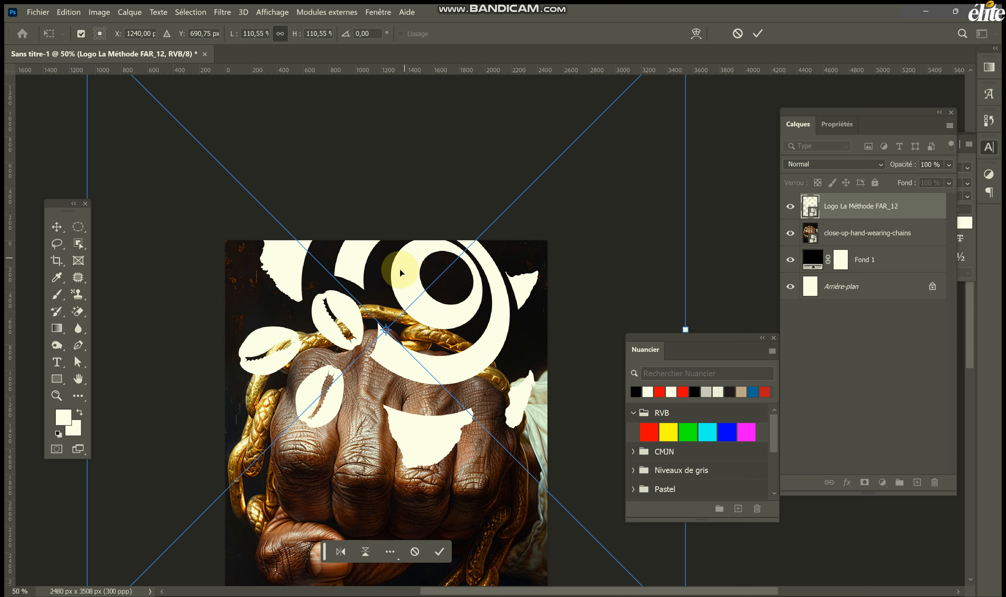
scroll(397, 281, down, 5)
drag(398, 286, 494, 426)
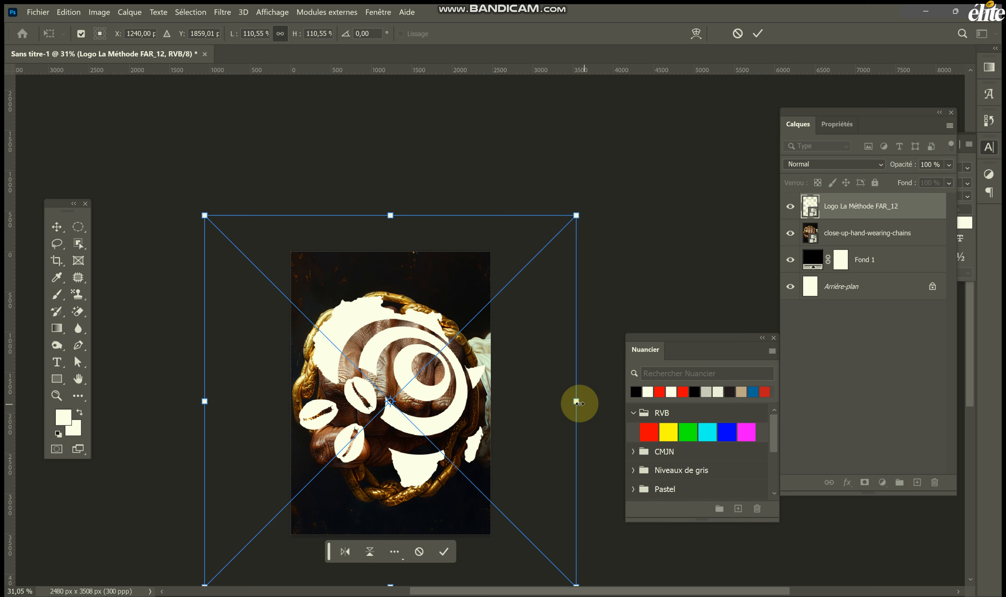
Step: Enlarge the logo further until it slightly overflows the canvas width, place it over the upper part of the page, and apply the transform
drag(579, 404, 606, 404)
drag(418, 403, 396, 403)
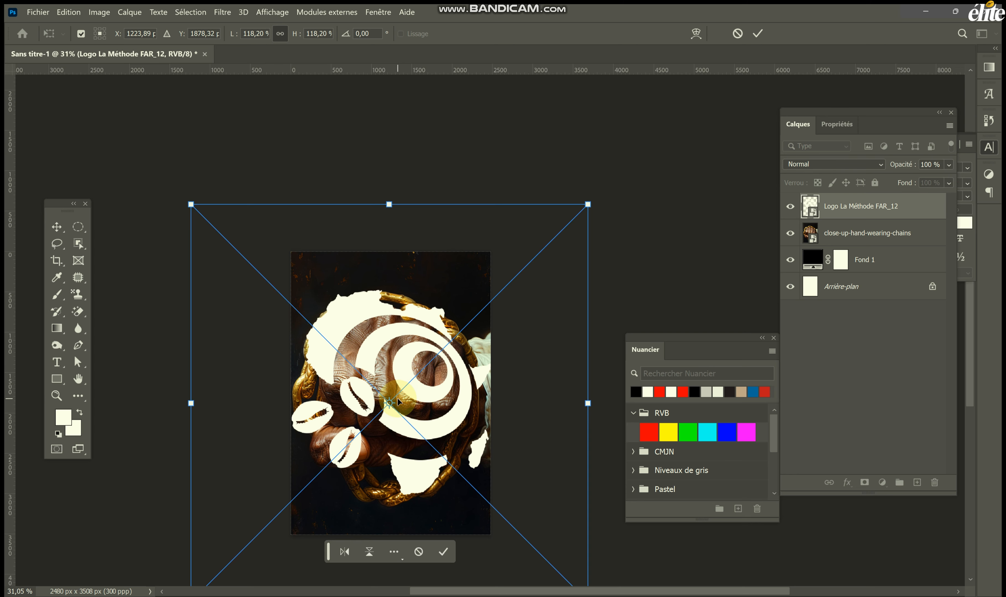
key(Left)
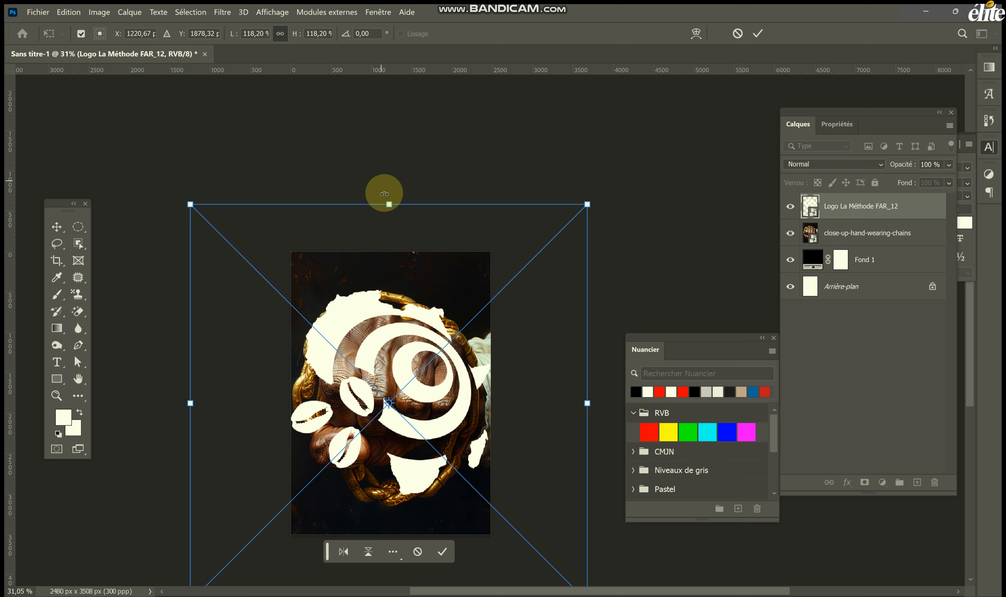
drag(386, 200, 388, 150)
key(Return)
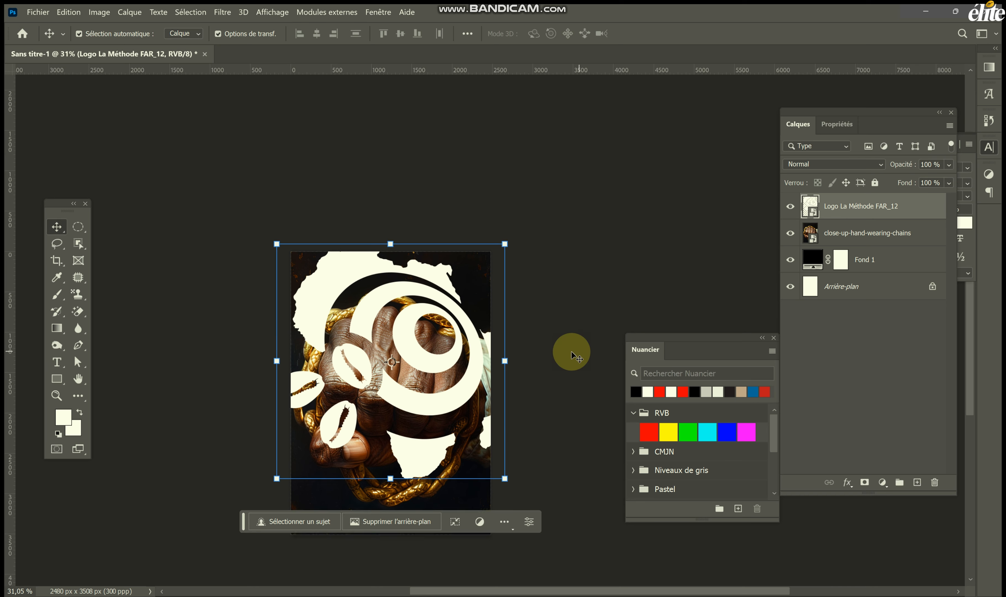
scroll(486, 340, down, 3)
scroll(399, 332, down, 1)
scroll(400, 332, up, 4)
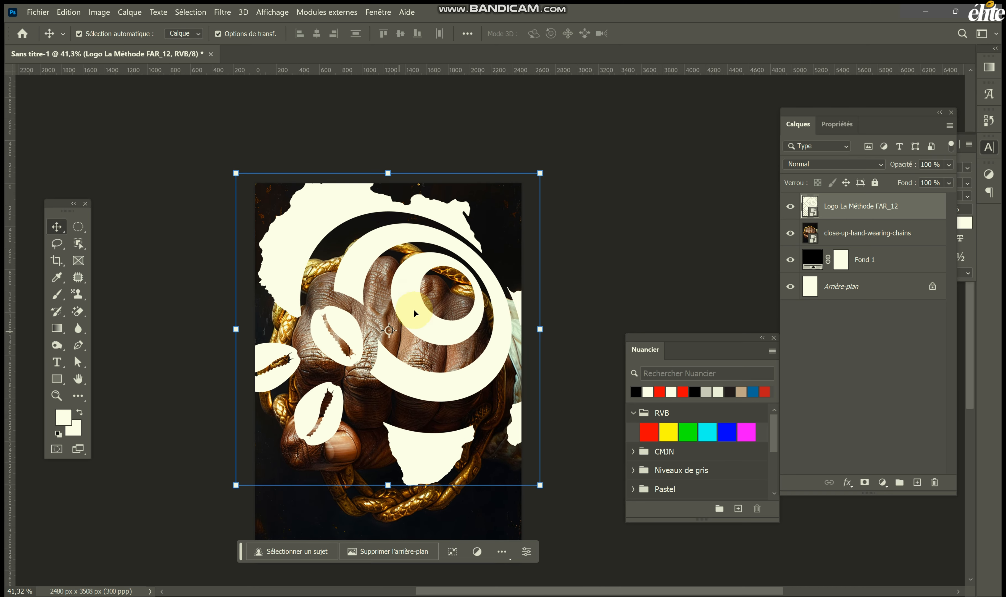
Step: Move the white logo down over the middle of the fist and nudge it slightly to the left
drag(436, 335, 433, 379)
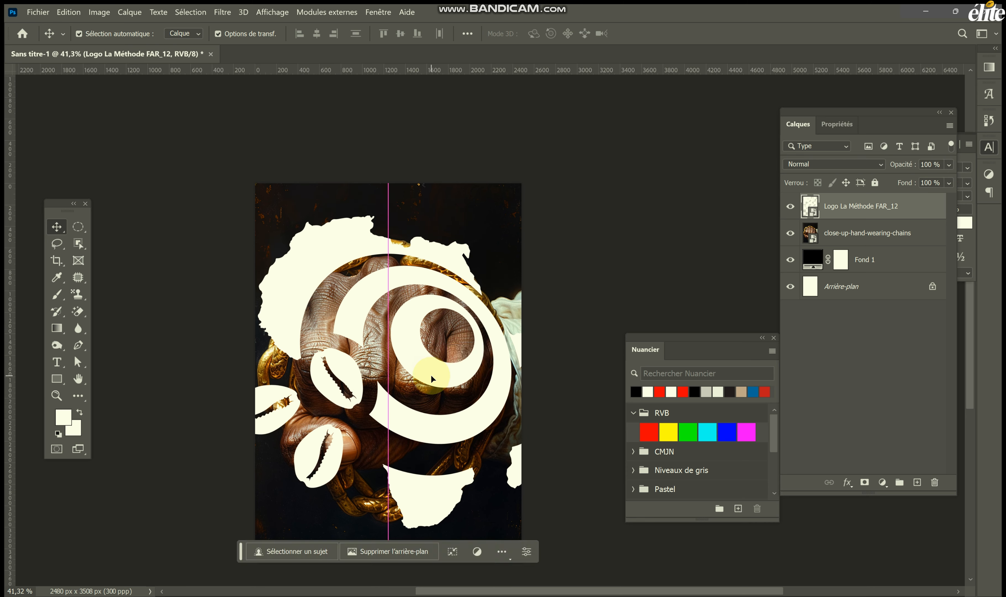
key(Left)
key(Left)
key(Left)
key(Left)
key(Left)
key(Left)
key(Left)
key(Left)
key(Left)
key(Left)
key(Left)
key(Left)
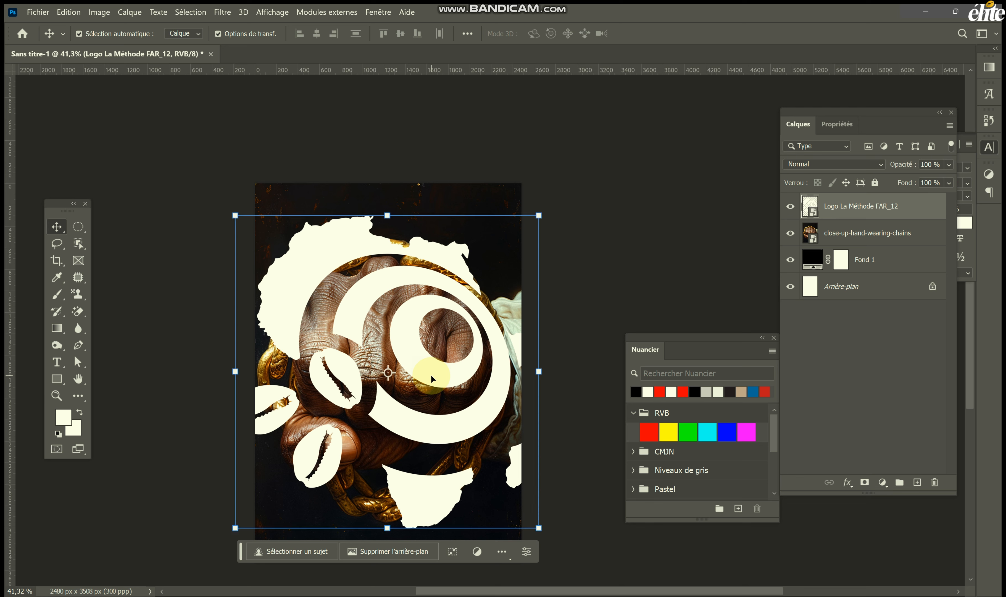
key(Left)
key(Left)
key(Left)
key(Left)
key(Left)
key(Left)
key(Left)
key(Left)
key(Left)
key(Left)
key(Left)
key(Left)
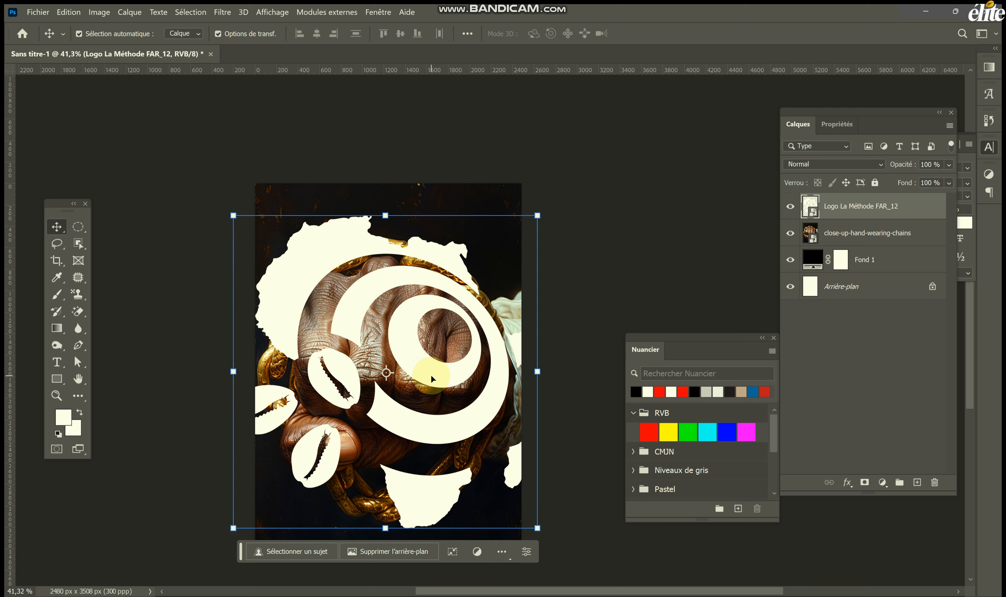
key(Left)
key(Left)
key(Left)
key(Left)
key(Left)
key(Left)
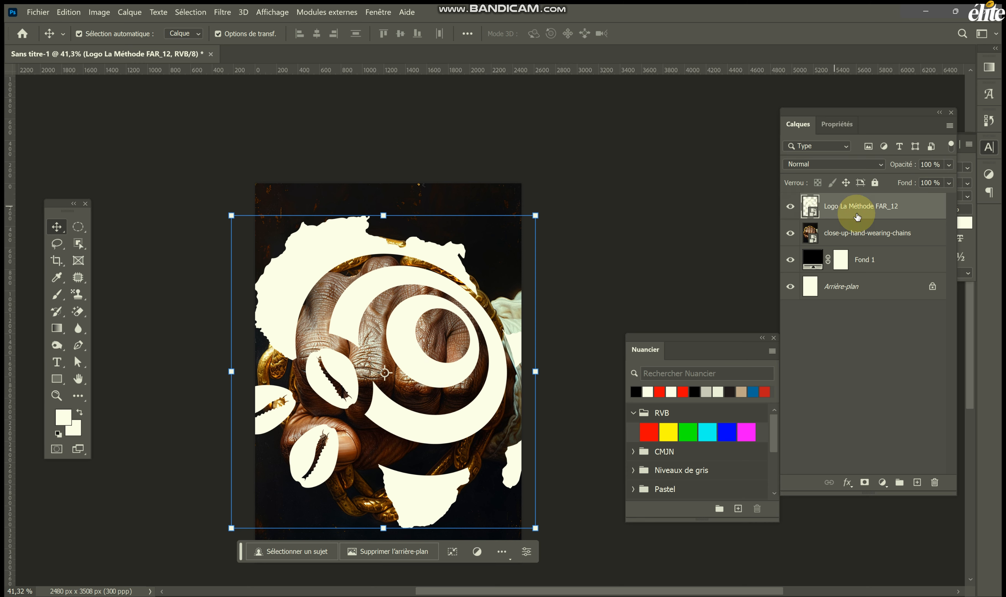
Step: Hide the Logo La Méthode FAR_12 layer and select the fist with its gold chain as the subject on the close-up-hand-wearing-chains layer
click(861, 237)
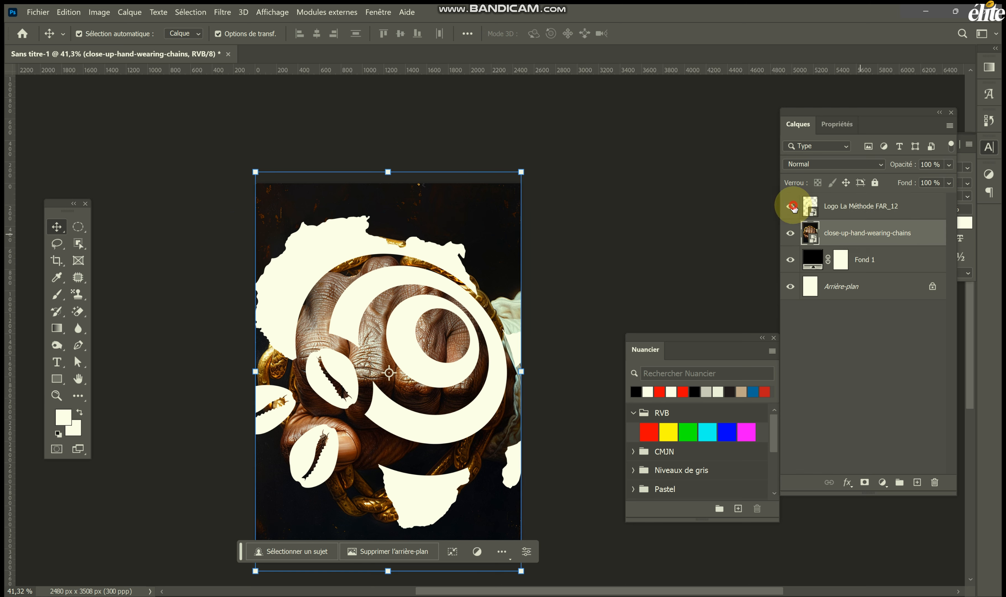
click(792, 206)
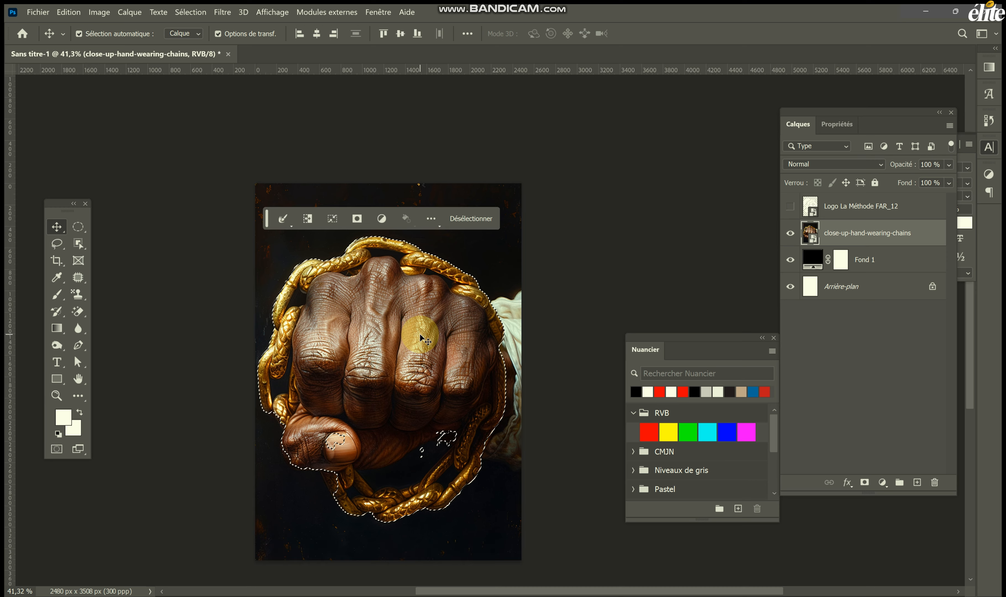
Step: Add the missed spots on the thumbnail and under the fist to the selection with the Quick Selection tool
scroll(402, 475, up, 5)
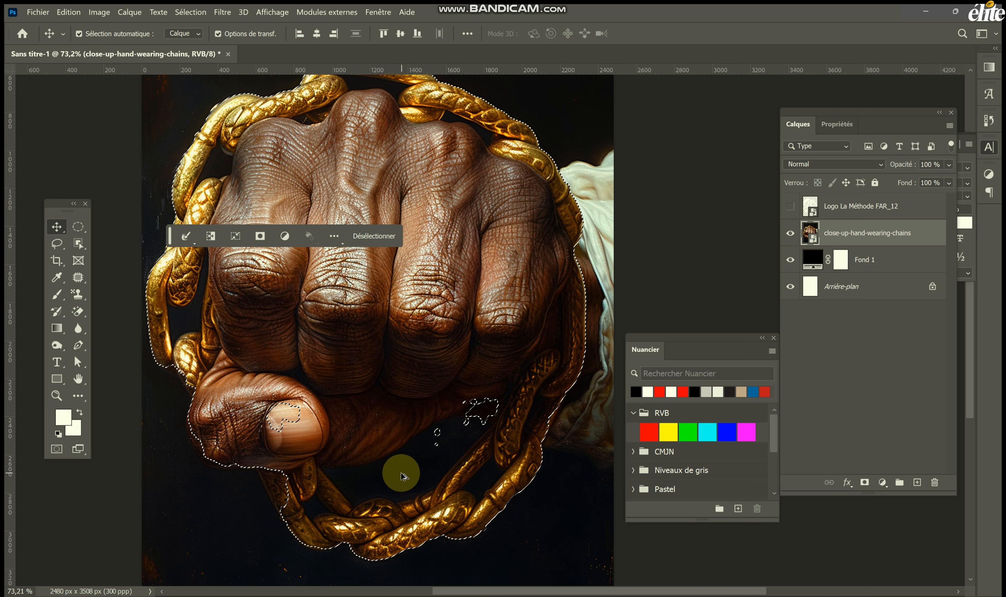
click(77, 243)
key(shift+w)
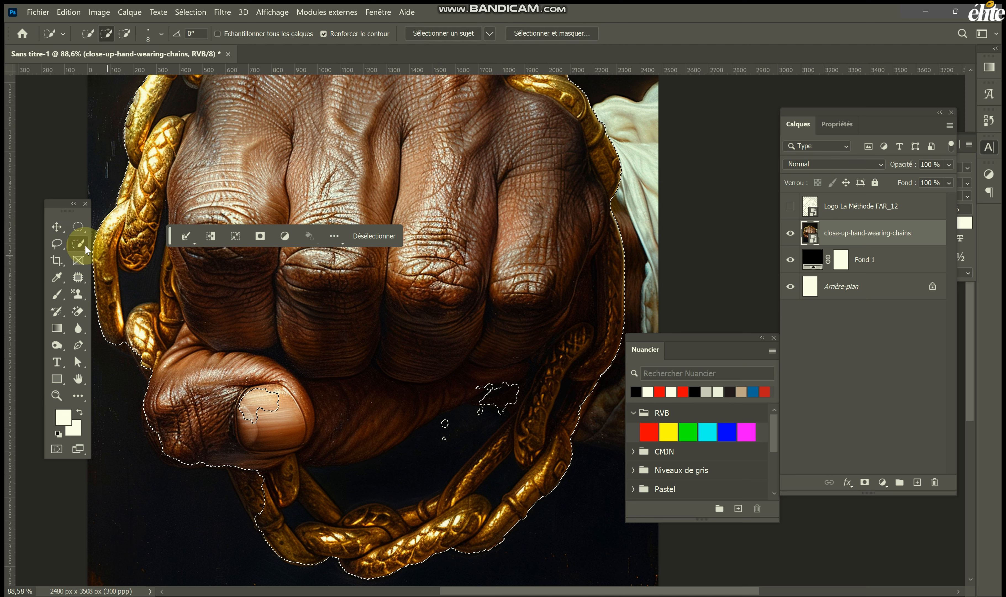
right_click(83, 247)
click(107, 256)
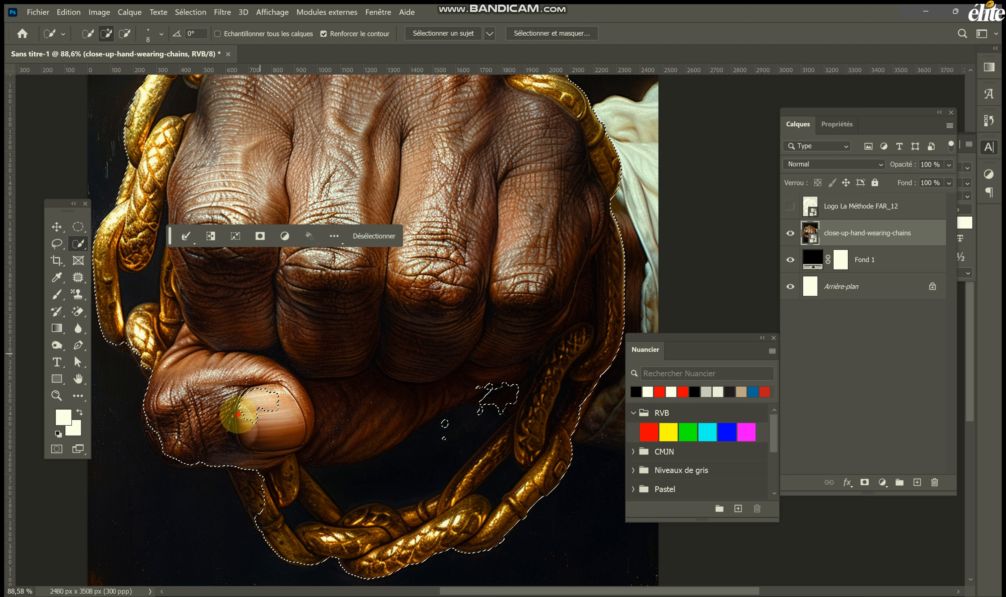
drag(237, 416, 238, 417)
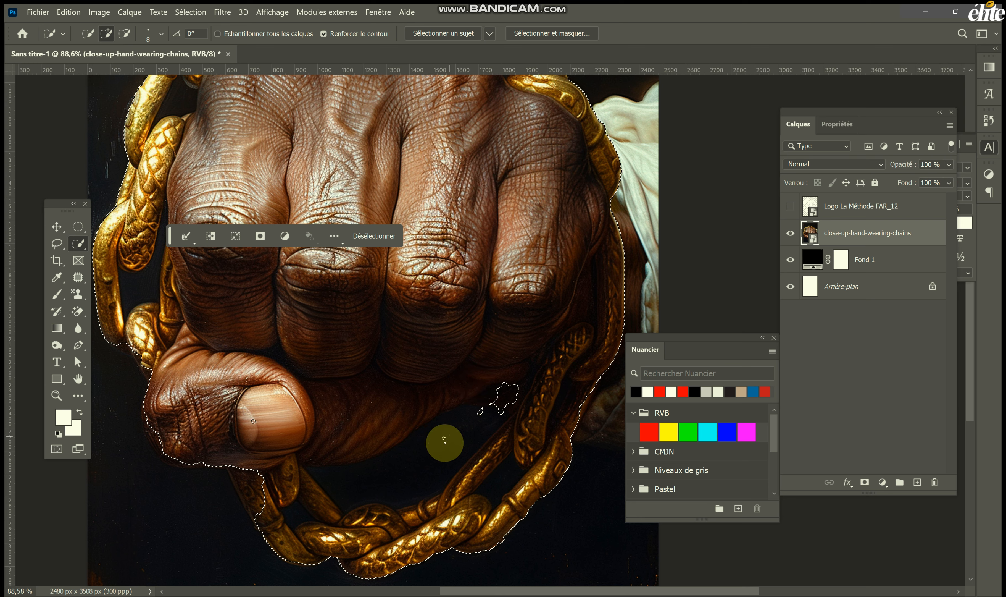
click(258, 416)
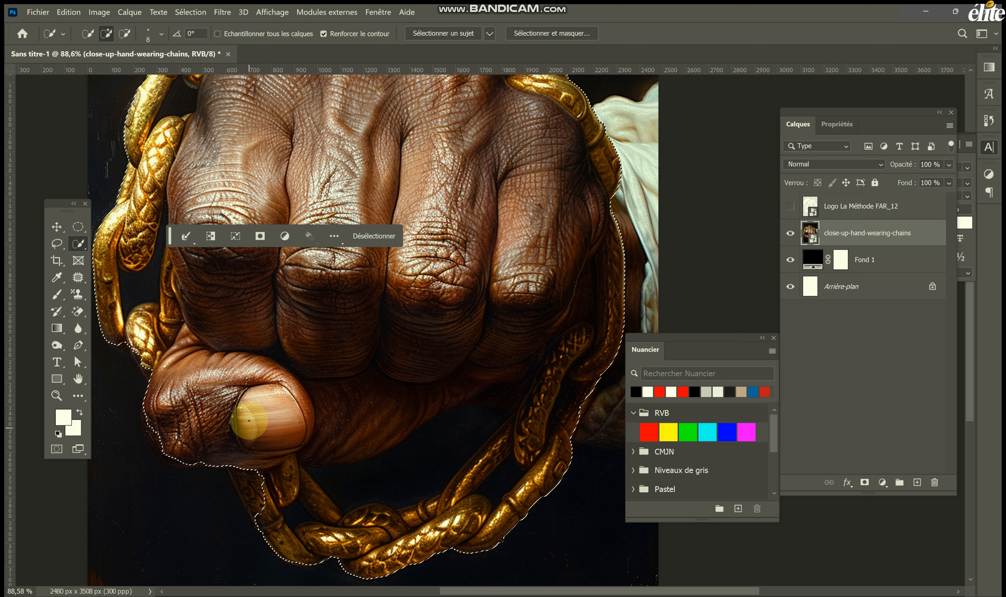
Step: Extend the selection with the Lasso tool to include the missed edge where the left chain link meets the thumb
click(64, 248)
click(98, 243)
scroll(143, 368, up, 4)
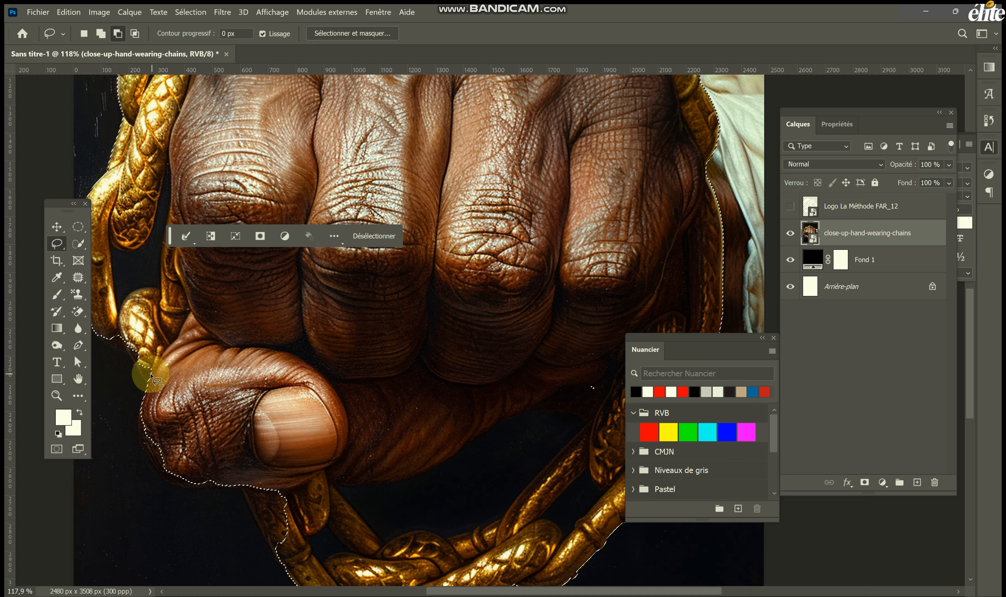
scroll(150, 376, up, 3)
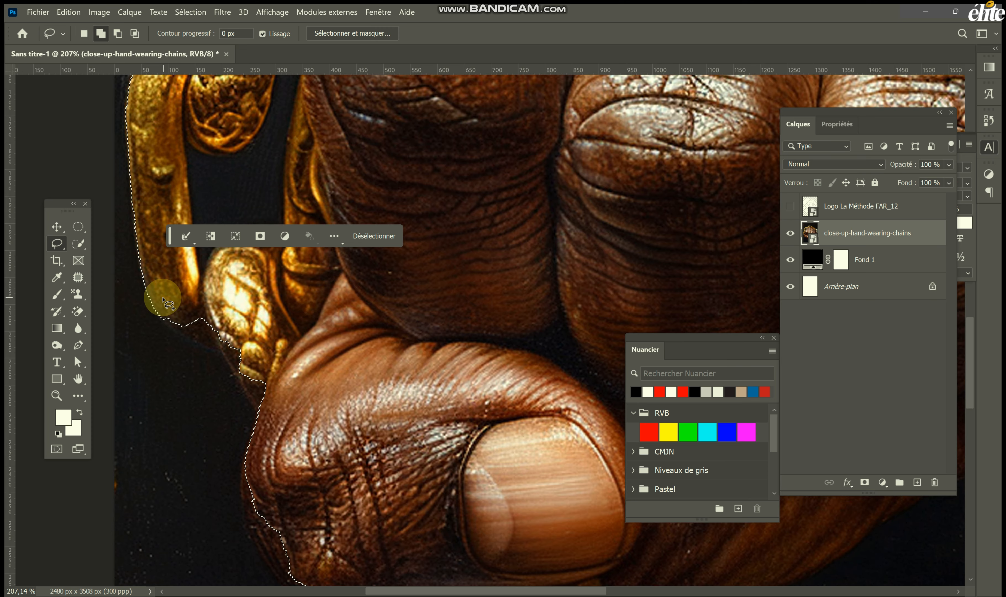
drag(162, 298, 165, 317)
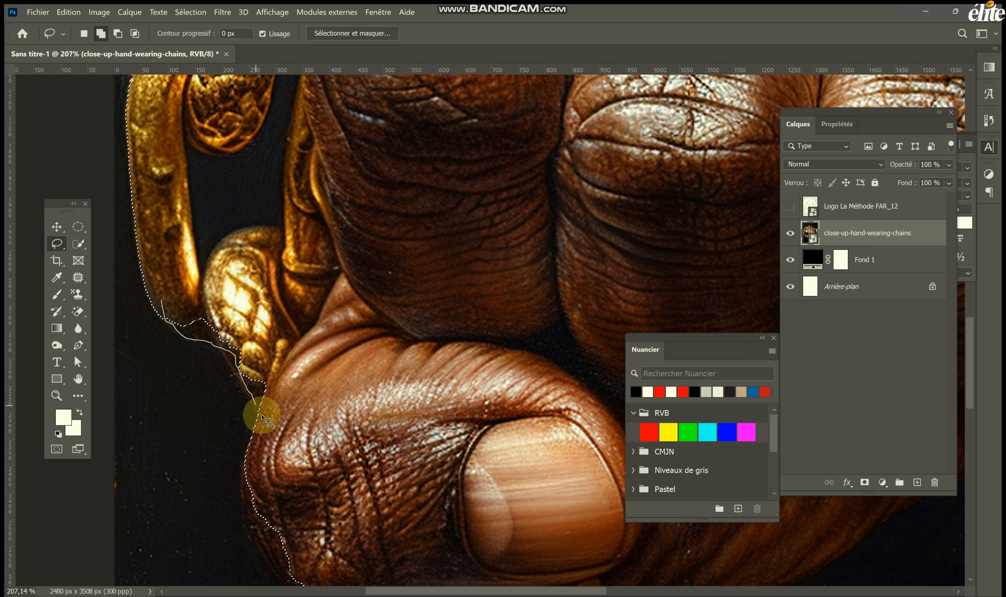
mouse_move(276, 420)
mouse_down()
mouse_move(281, 400)
mouse_move(246, 325)
mouse_move(166, 296)
mouse_up()
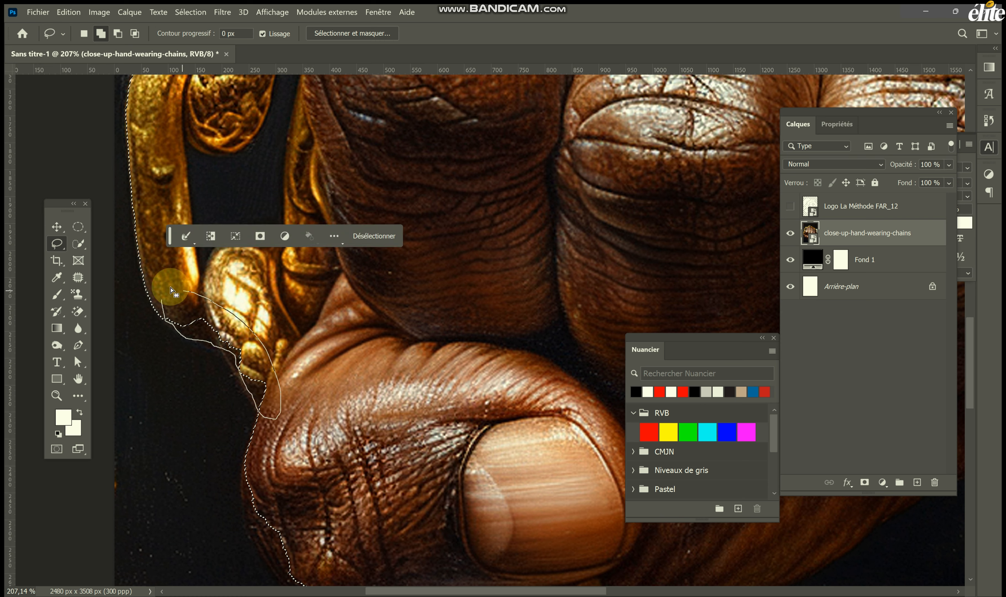
drag(216, 337, 231, 362)
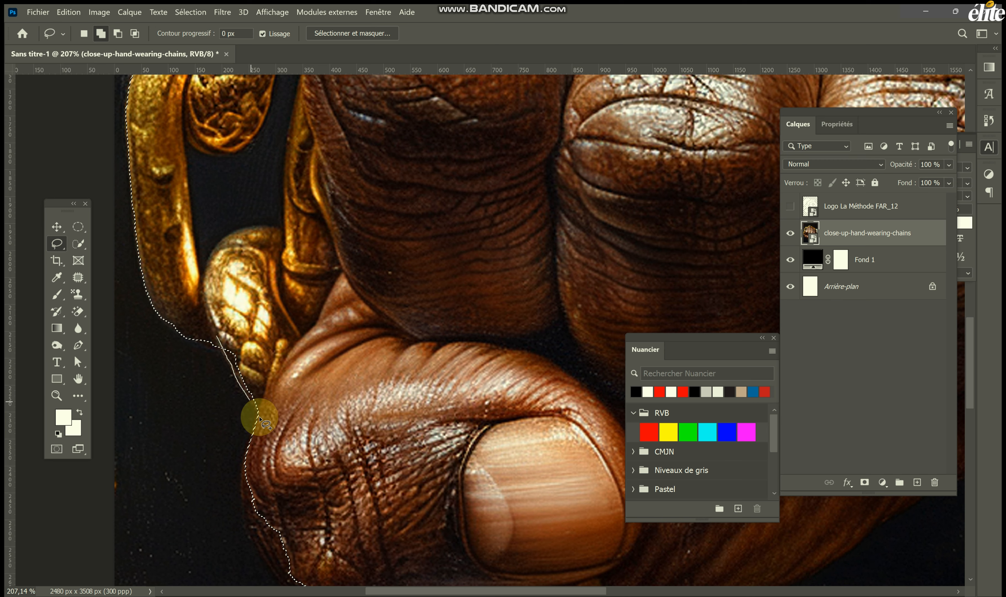
mouse_move(270, 414)
mouse_down()
mouse_move(273, 392)
mouse_move(218, 331)
mouse_up()
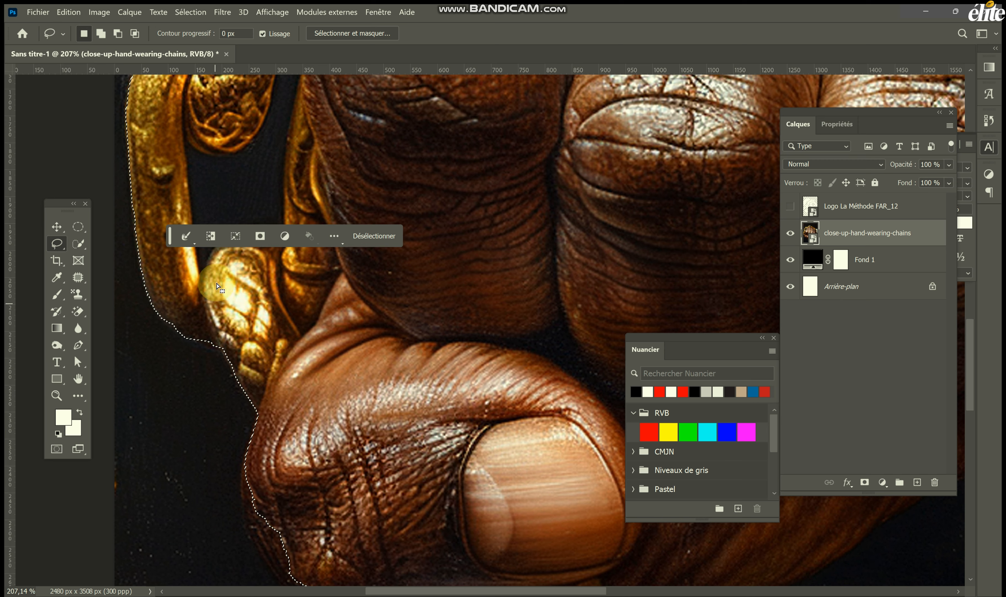
Step: Add the missed outer edge of the thumb to the selection with the Lasso tool
scroll(268, 350, down, 3)
scroll(268, 351, down, 2)
key(shift)
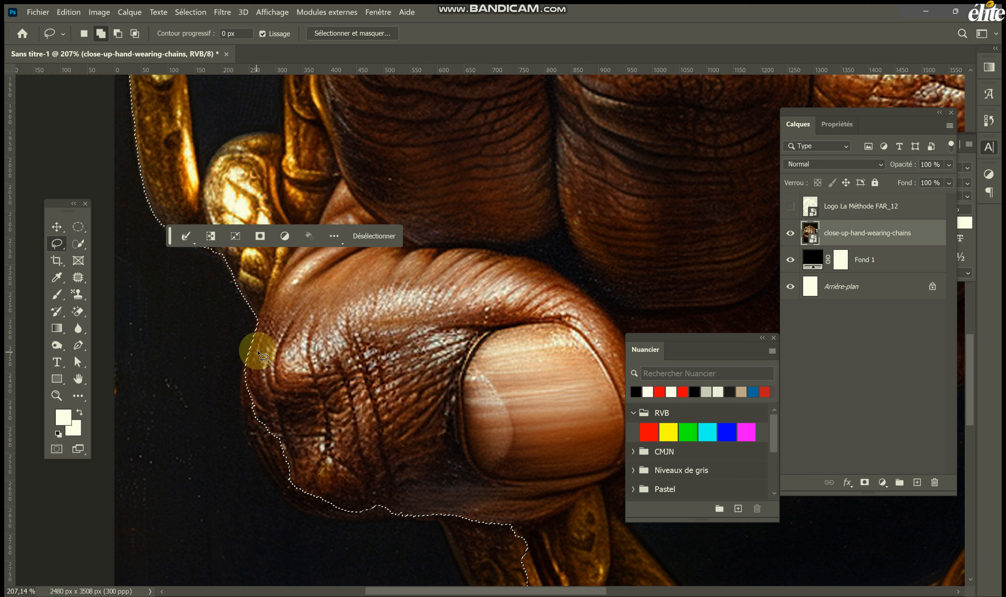
drag(258, 349, 245, 374)
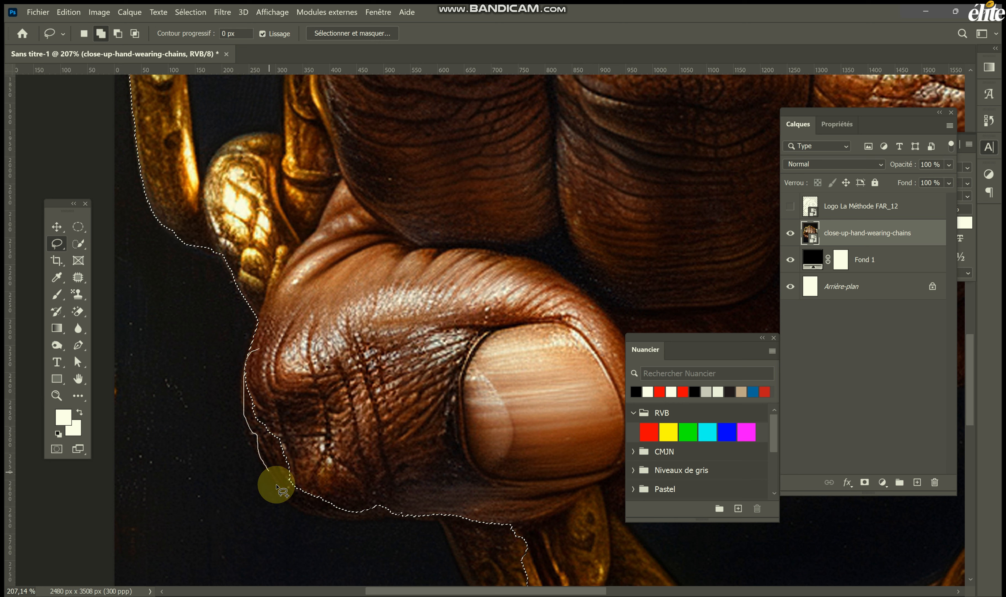
mouse_move(276, 484)
mouse_down()
mouse_move(299, 513)
mouse_move(370, 526)
mouse_move(460, 520)
mouse_move(466, 508)
mouse_move(434, 465)
mouse_move(315, 399)
mouse_move(301, 377)
mouse_up()
mouse_move(300, 380)
mouse_down()
mouse_move(240, 362)
mouse_move(254, 363)
mouse_move(252, 394)
mouse_move(269, 411)
mouse_move(255, 362)
mouse_up()
Step: Add the missed edge of the chain link beneath the thumb to the selection, refining it with the Quick Selection tool
scroll(286, 376, down, 2)
scroll(465, 429, down, 6)
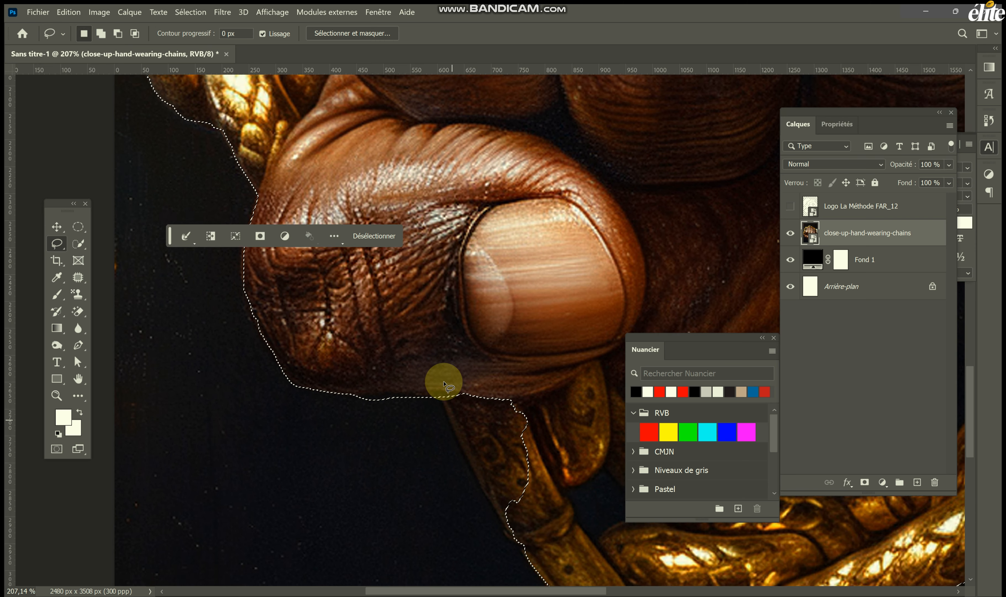
mouse_move(432, 322)
mouse_down()
mouse_move(454, 344)
mouse_move(477, 427)
mouse_move(552, 511)
mouse_move(576, 452)
mouse_move(573, 396)
mouse_move(520, 310)
mouse_move(440, 290)
mouse_up()
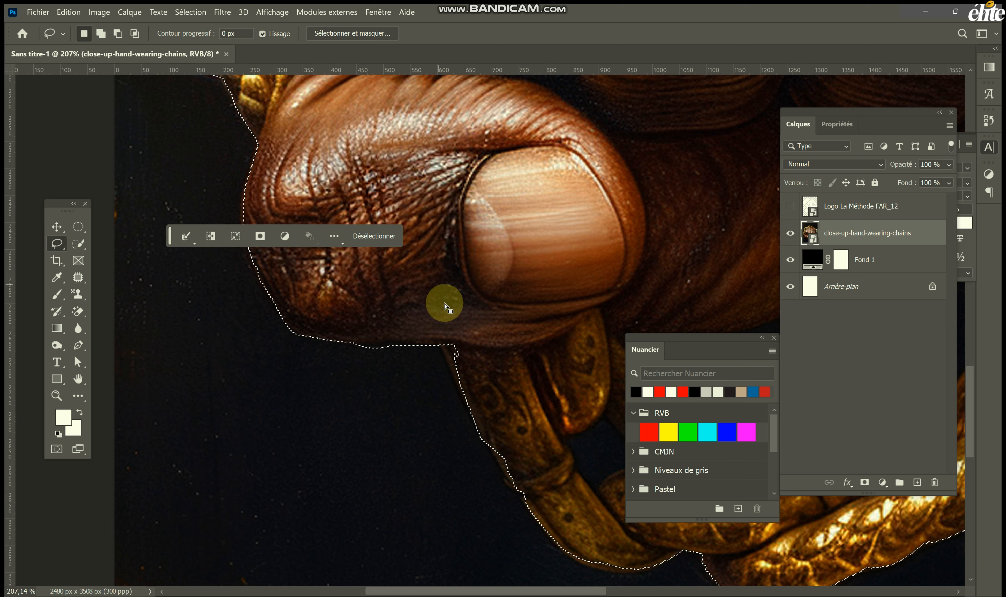
scroll(447, 307, down, 2)
click(79, 244)
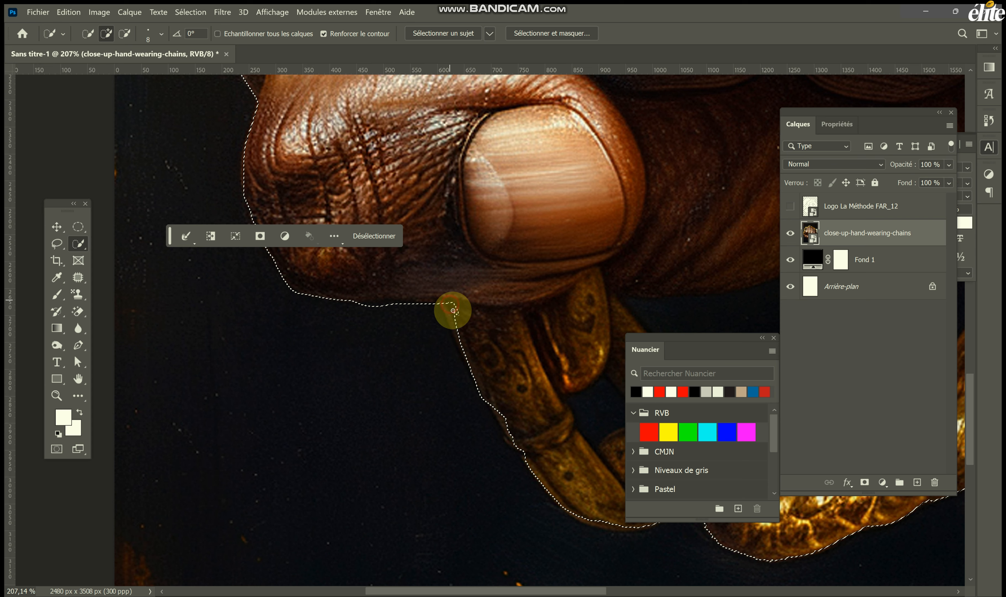
mouse_move(453, 311)
mouse_down()
mouse_move(442, 300)
mouse_move(461, 352)
mouse_move(527, 452)
mouse_move(507, 436)
mouse_up()
Step: Correct the selection outline along the lower edge of the chain link below the thumb
scroll(491, 420, right, 3)
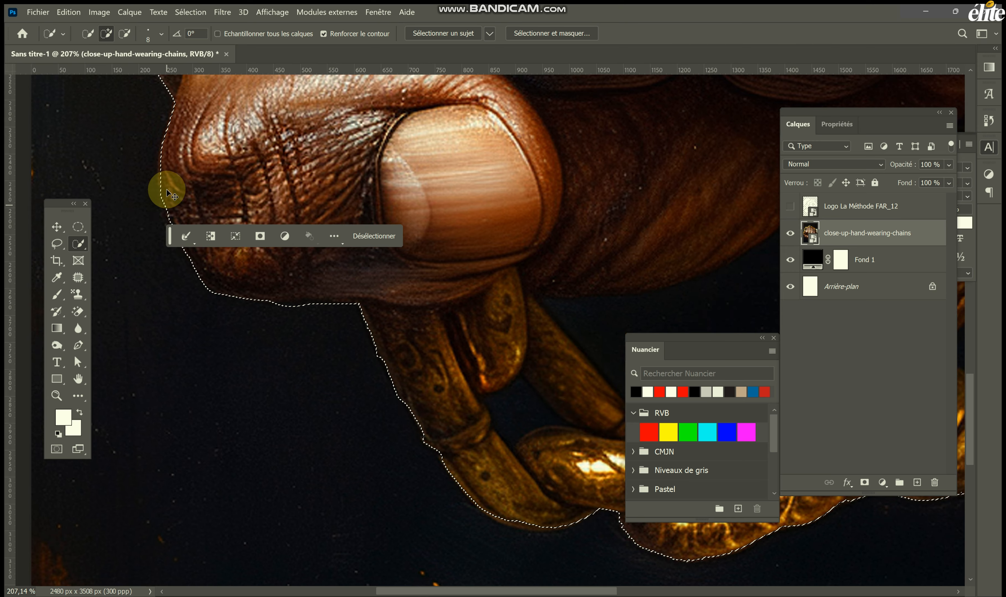
scroll(202, 164, left, 2)
scroll(236, 157, up, 3)
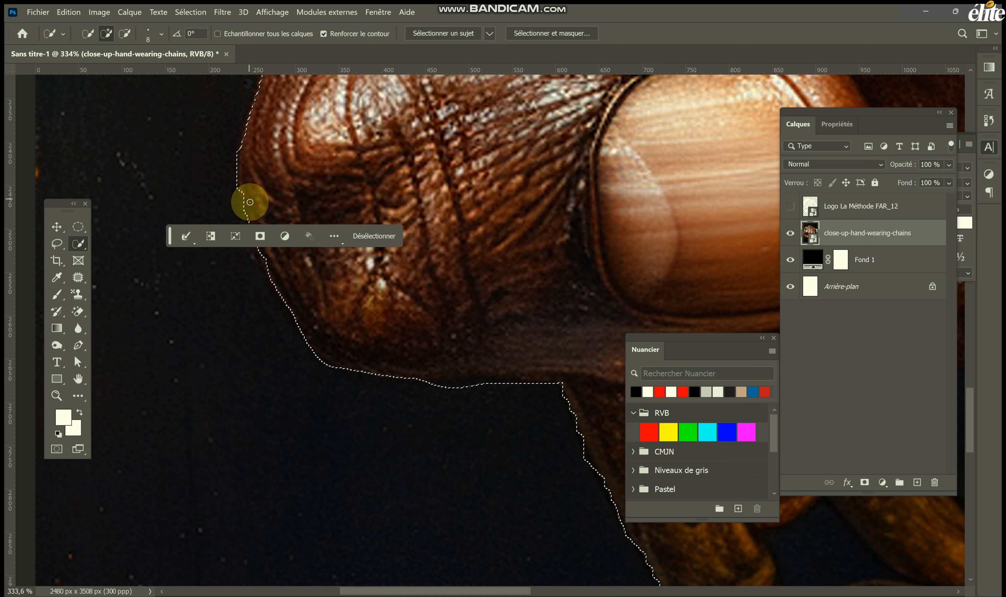
scroll(250, 202, down, 4)
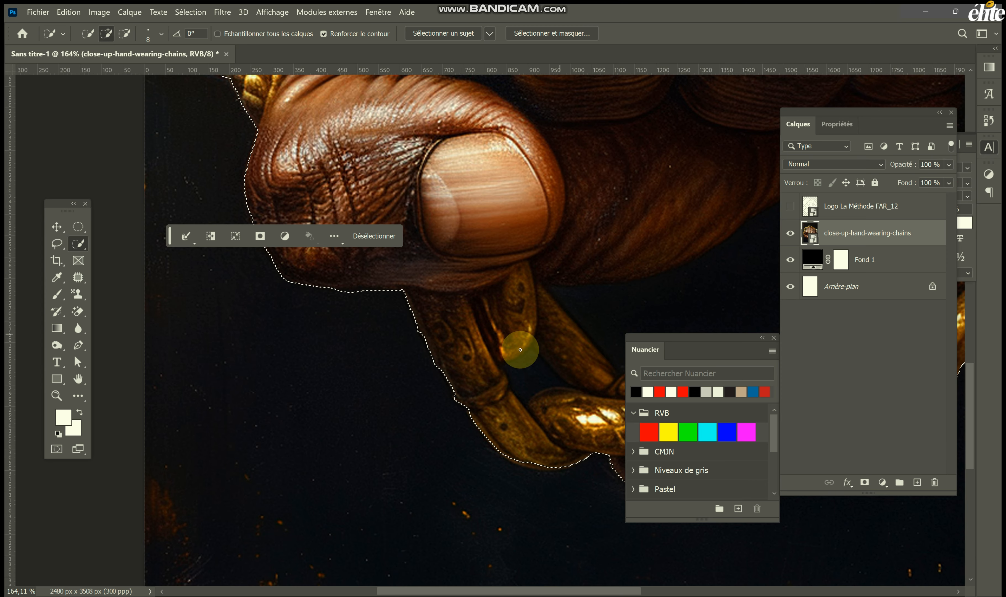
scroll(506, 434, up, 3)
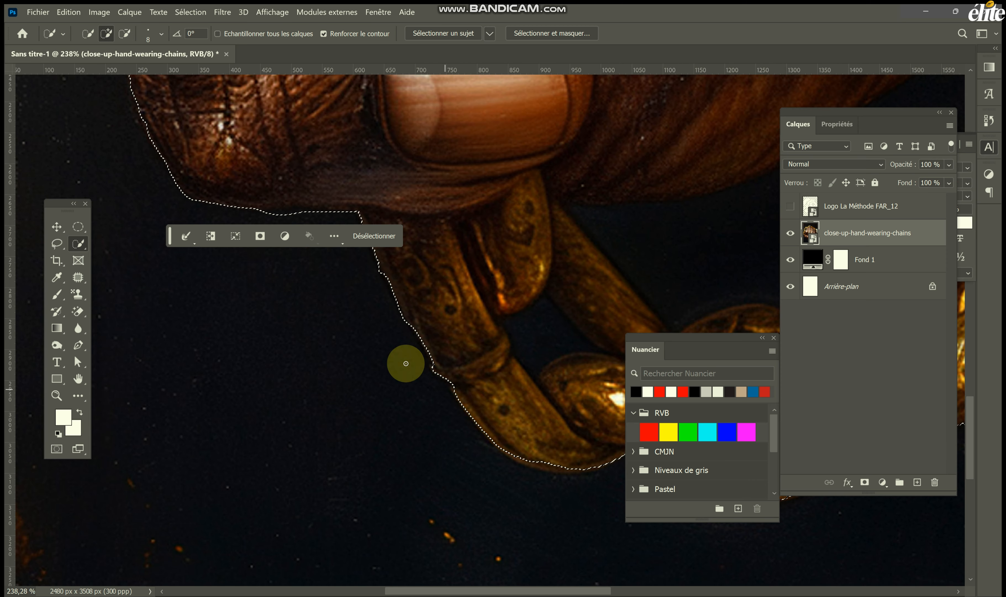
mouse_move(507, 441)
mouse_down()
mouse_move(531, 459)
mouse_move(574, 466)
mouse_up()
scroll(580, 464, down, 3)
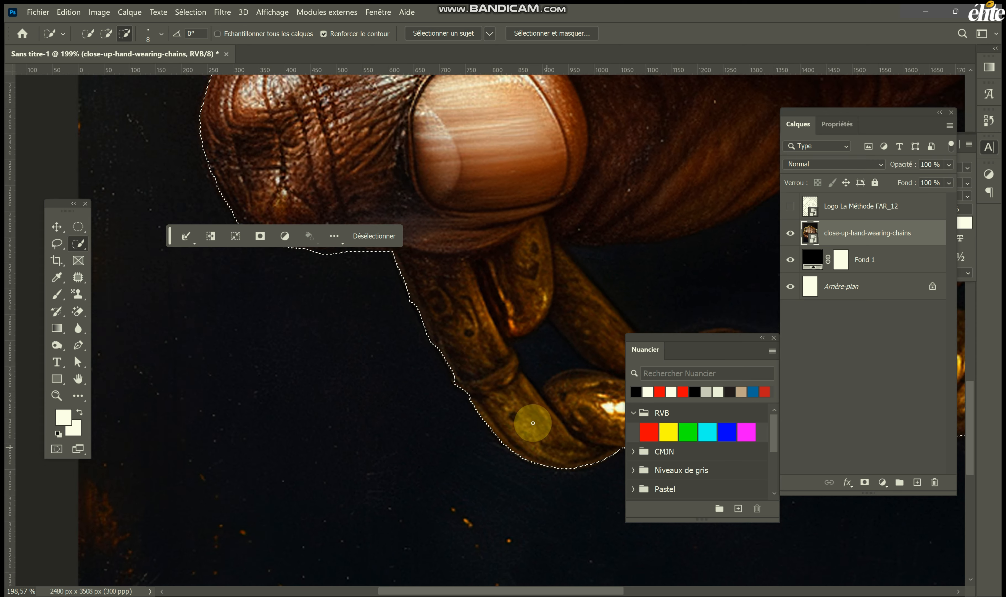
Step: Inspect the selection outline around the fist and the gold chain for missed areas
scroll(503, 413, down, 6)
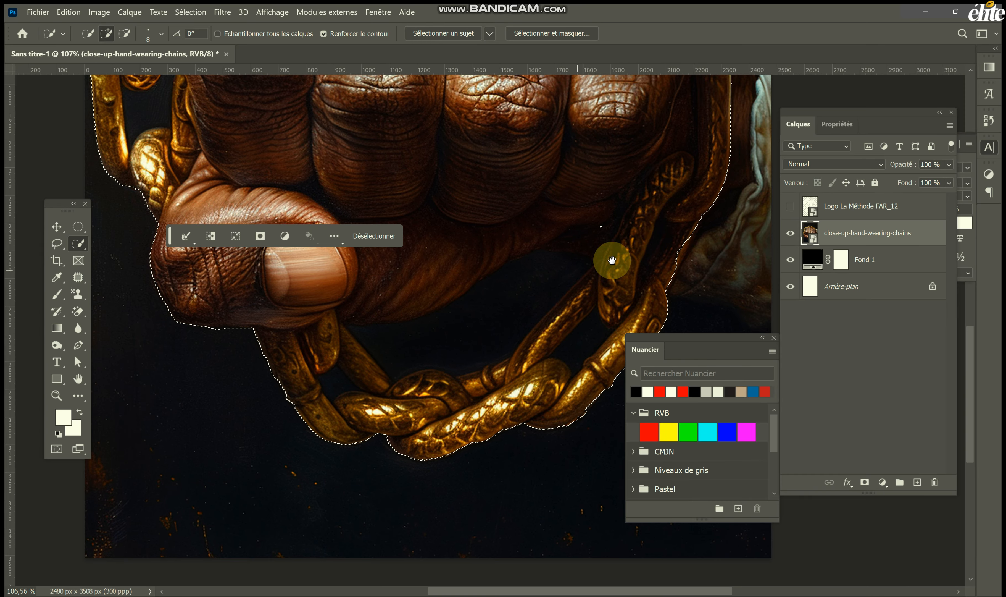
drag(573, 337, 582, 501)
drag(449, 212, 532, 314)
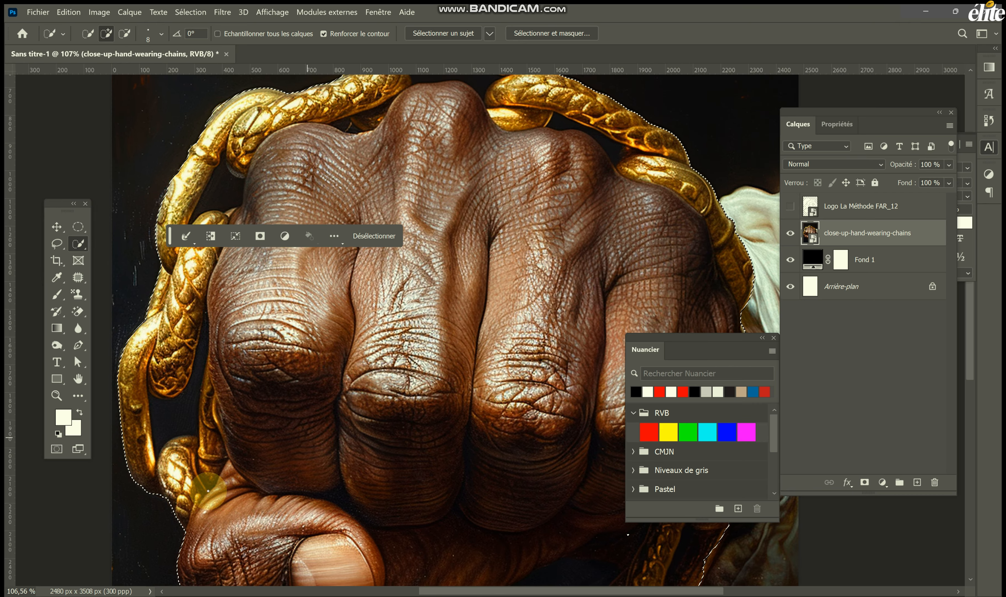
scroll(128, 482, up, 2)
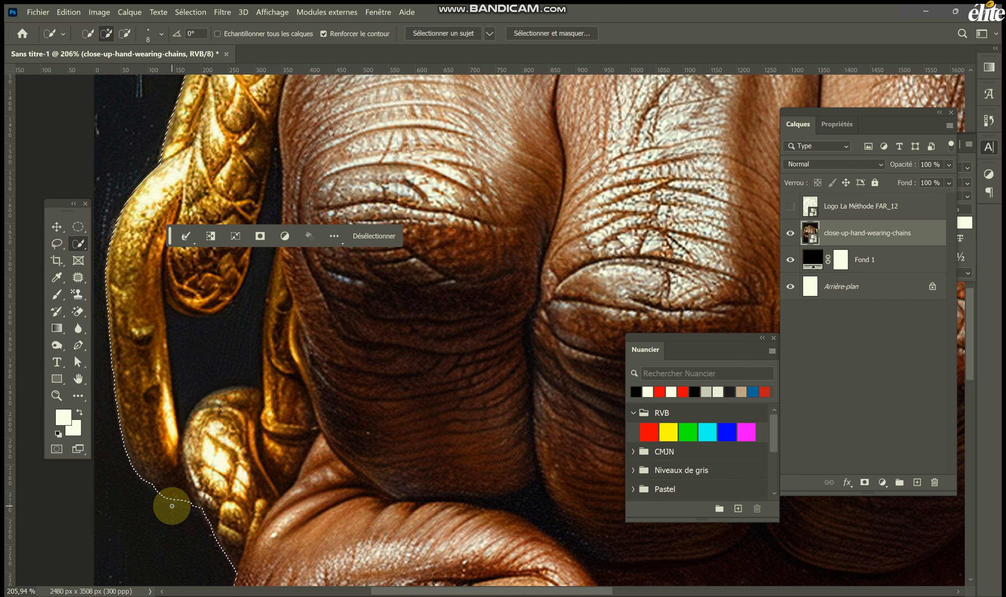
scroll(395, 319, down, 3)
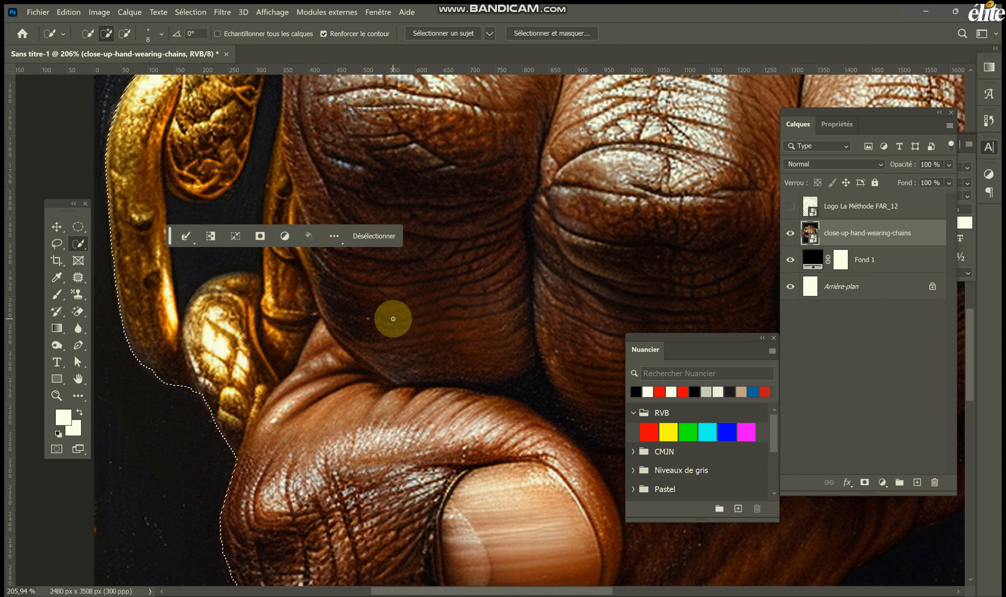
scroll(393, 319, down, 3)
double_click(82, 380)
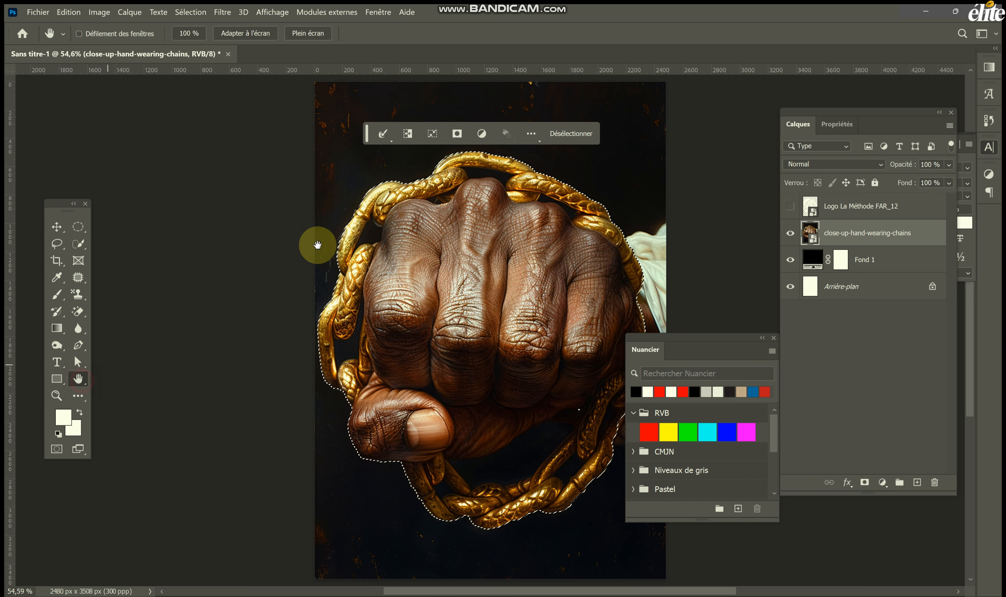
Step: Save the fist and chain selection as a new channel named "Main"
click(190, 12)
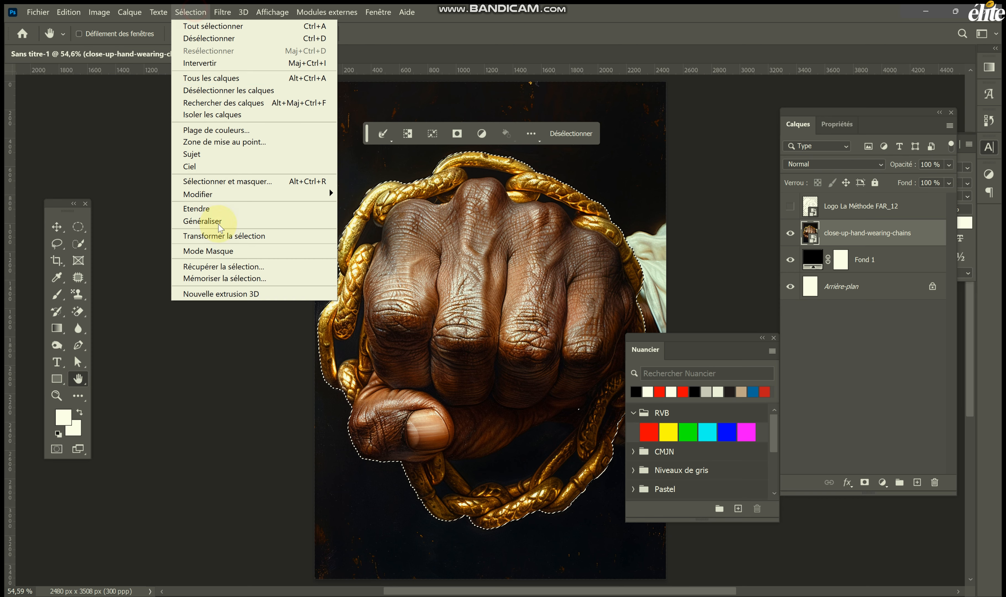
click(211, 277)
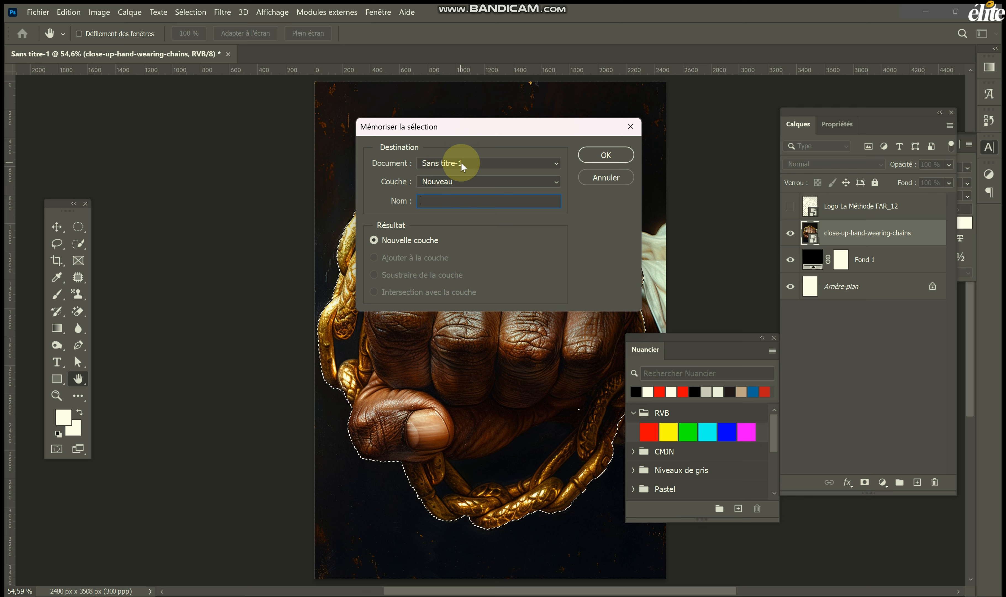
text(Main)
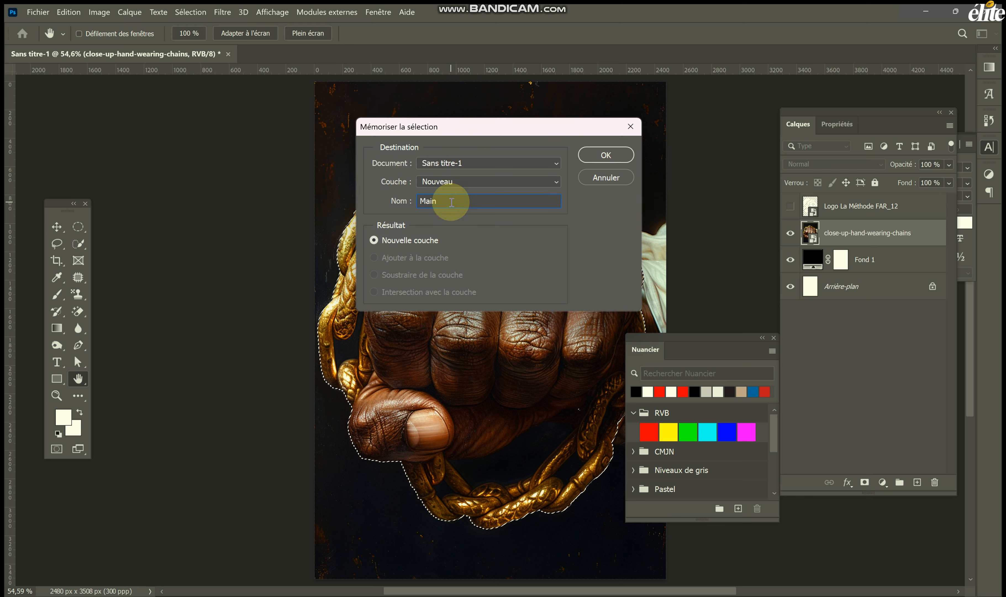
key(Return)
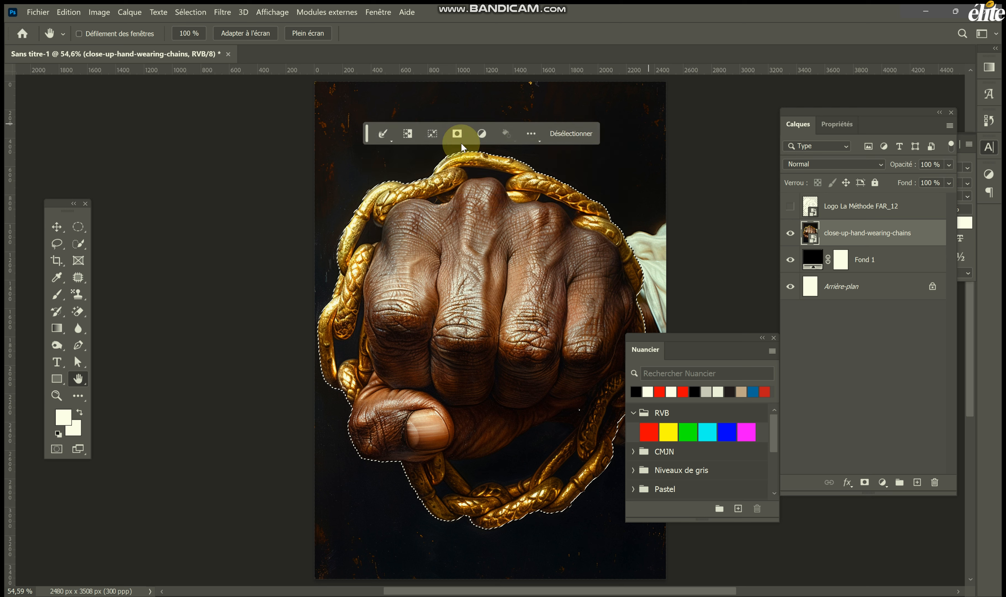
Step: Show the Logo La Méthode FAR_12 layer and mask it with the inverted selection so the logo is hidden over the fist
click(797, 208)
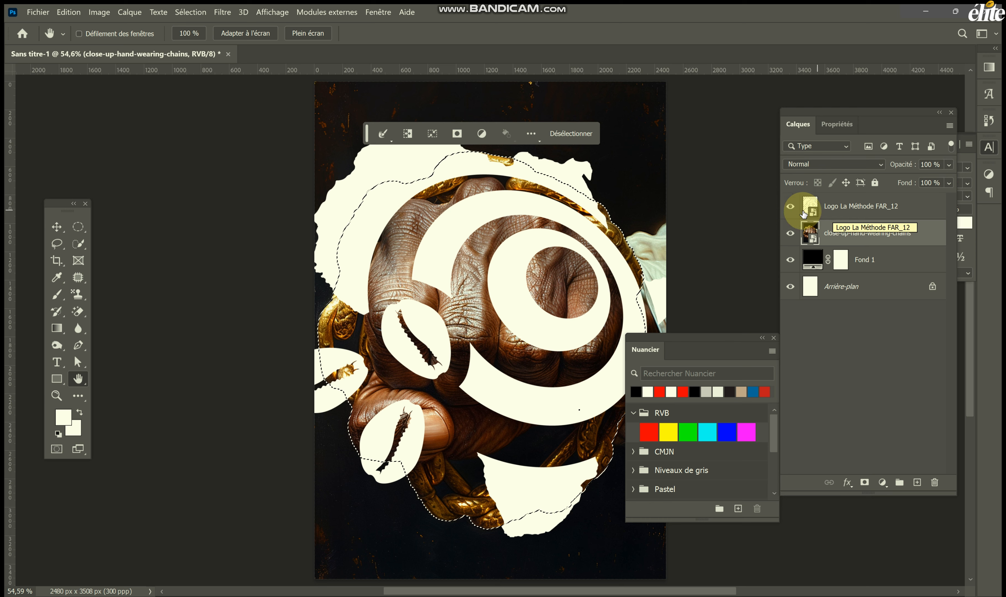
click(840, 214)
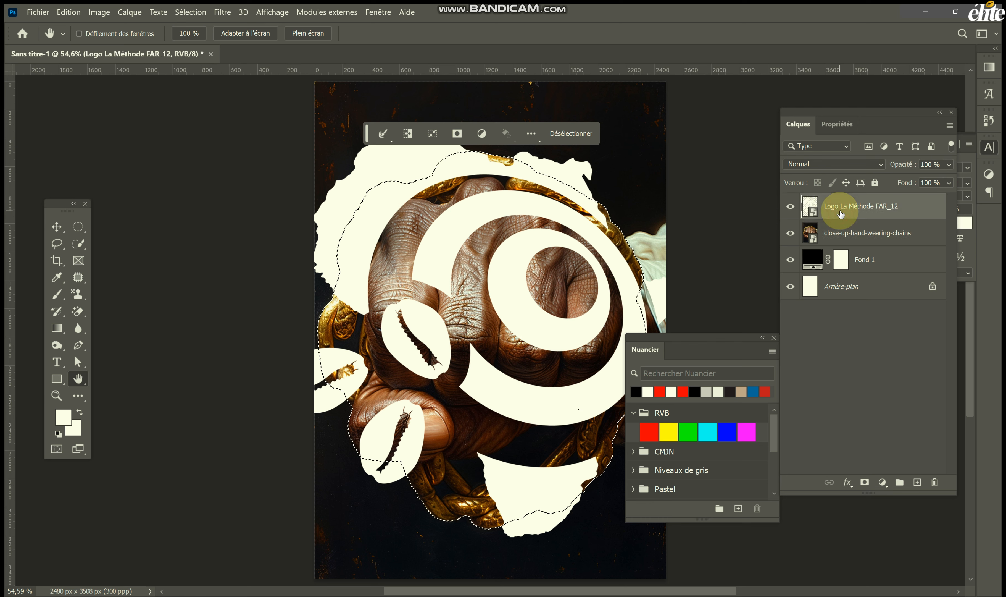
key(ctrl+shift+i)
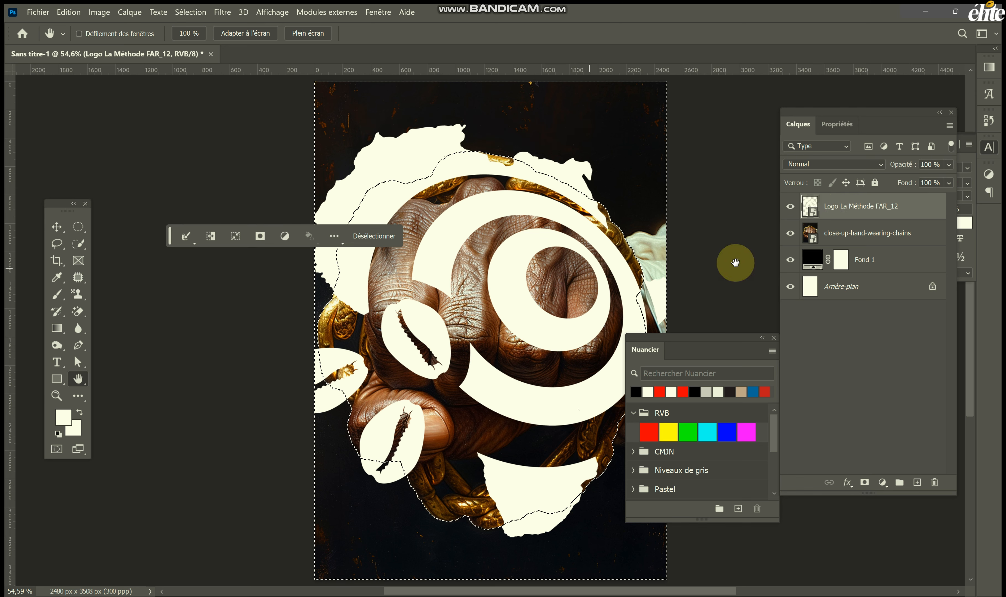
click(864, 486)
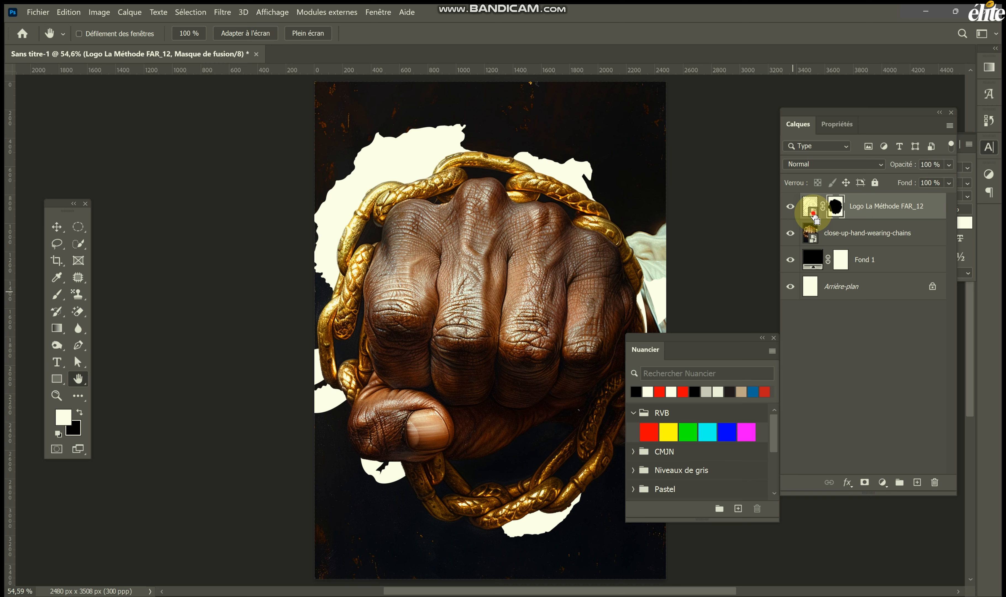
Step: Load the logo's outline as a selection and set up a hard round 220 px brush for painting on the logo's layer mask
ctrl+click(814, 215)
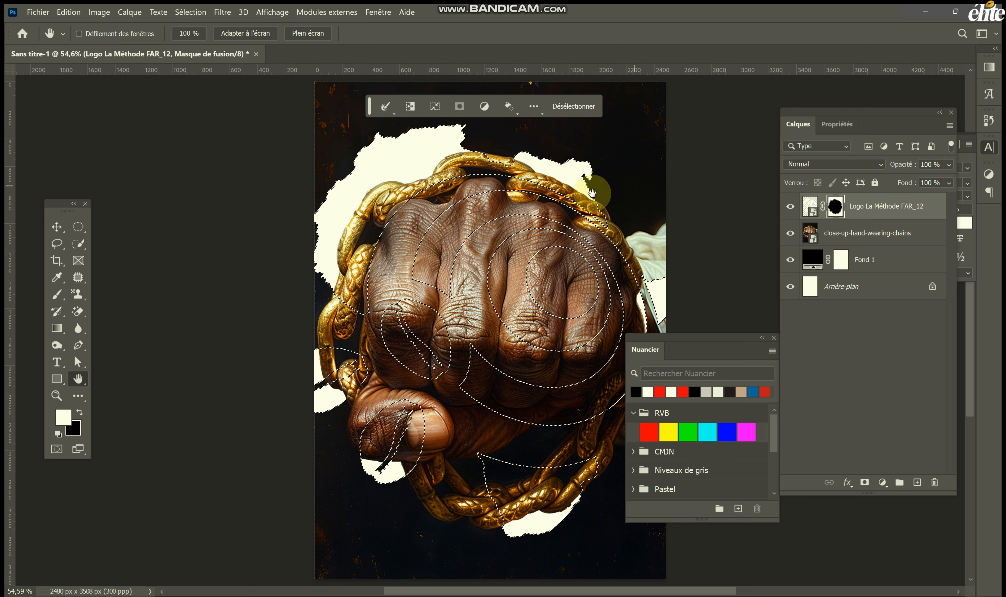
drag(721, 341, 808, 351)
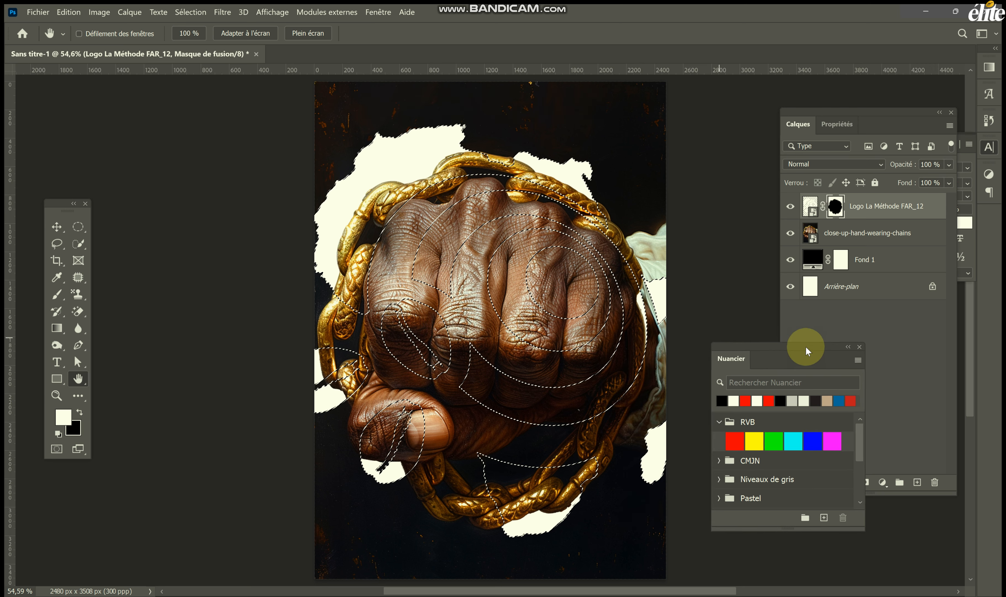
scroll(322, 410, up, 3)
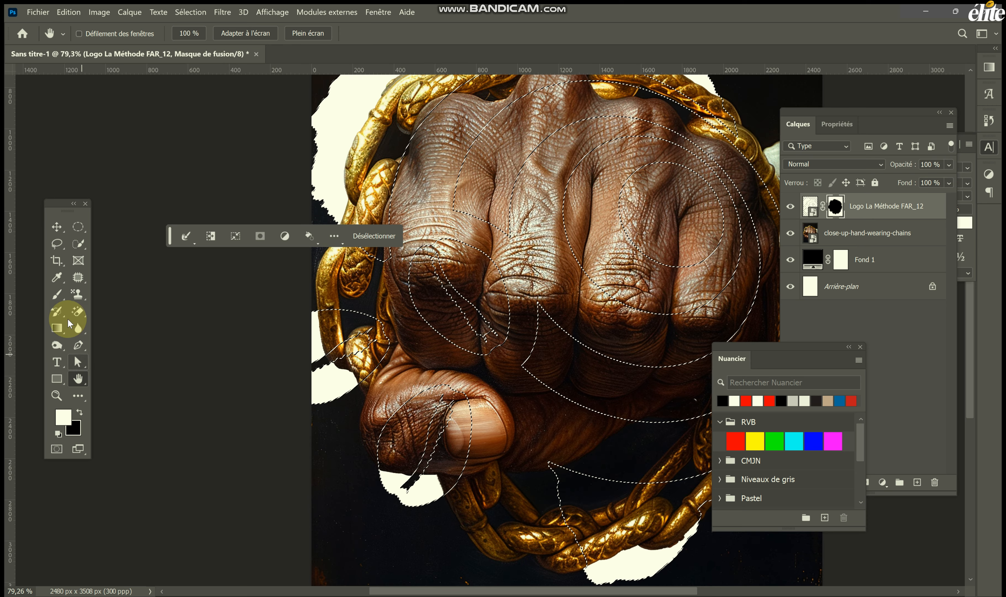
click(56, 294)
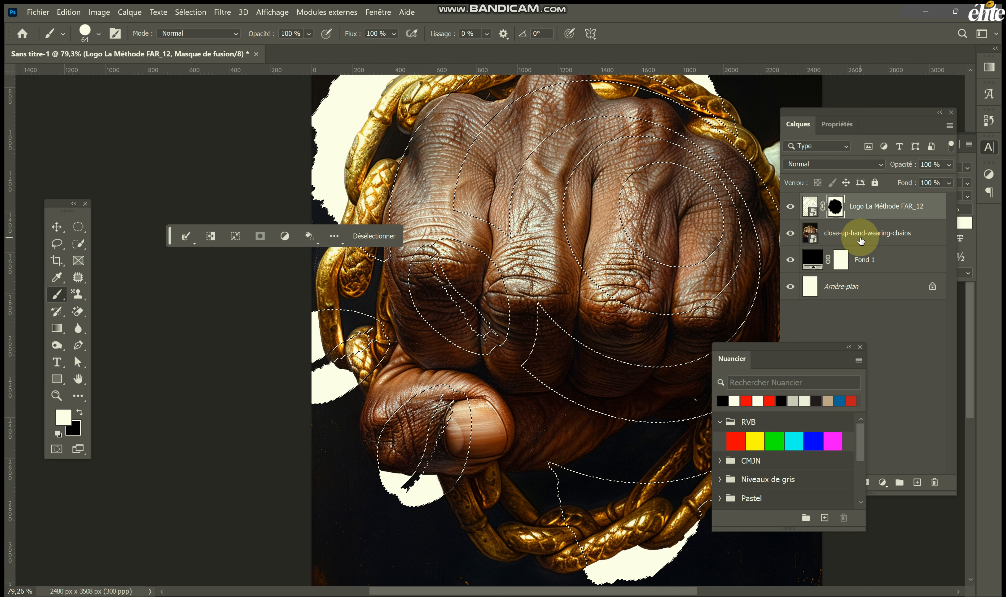
click(836, 208)
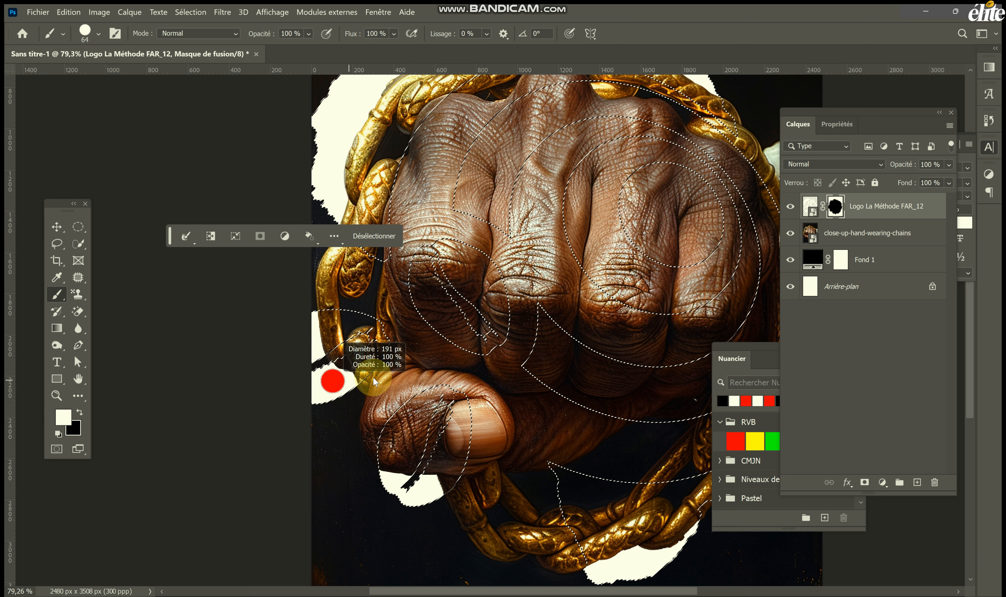
click(90, 36)
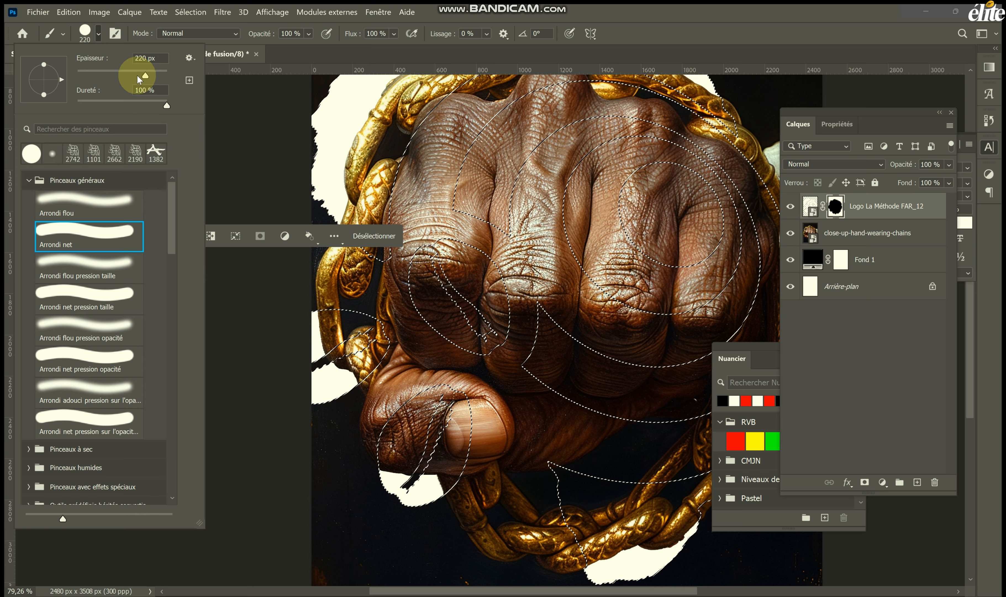
click(33, 154)
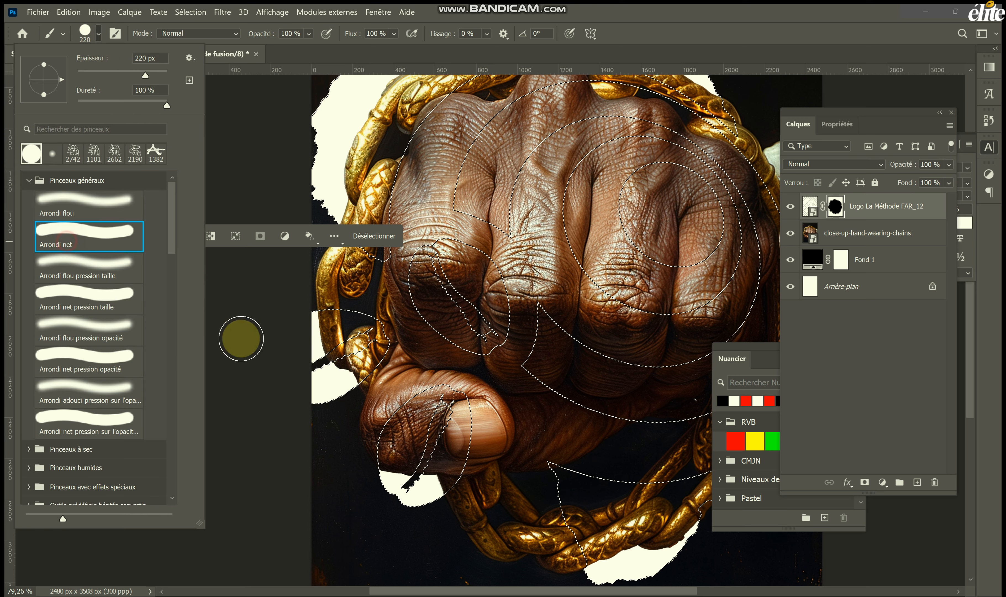
Step: Paint white on the logo mask to reveal the cowrie shell over the thumb
click(428, 465)
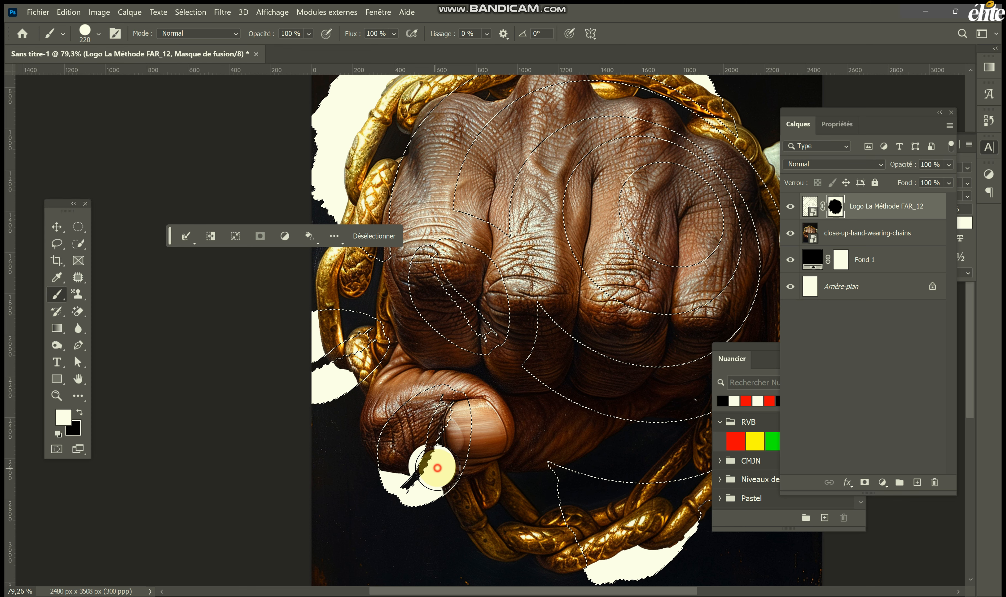
drag(436, 481, 451, 418)
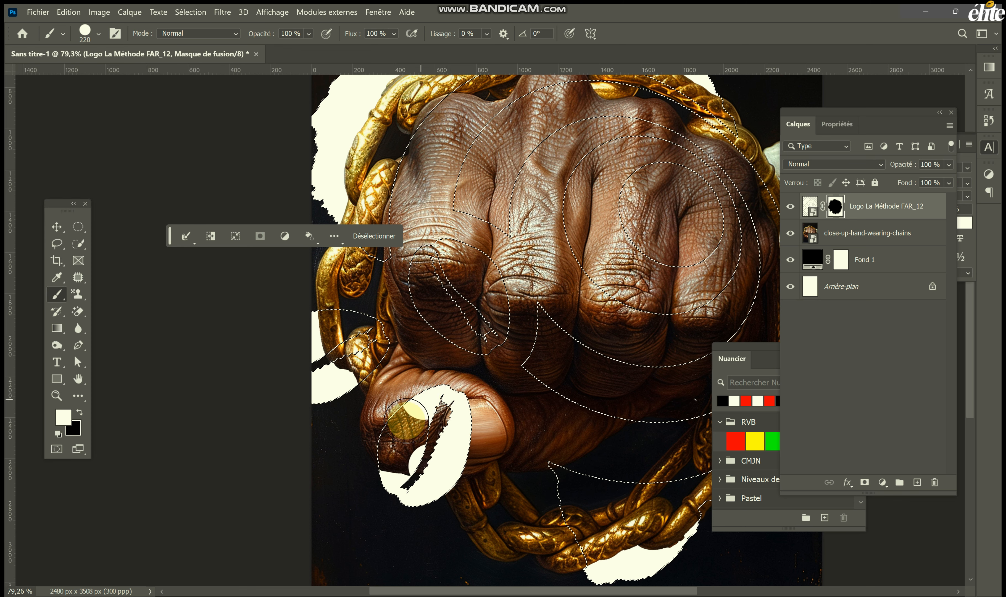
drag(402, 466, 383, 457)
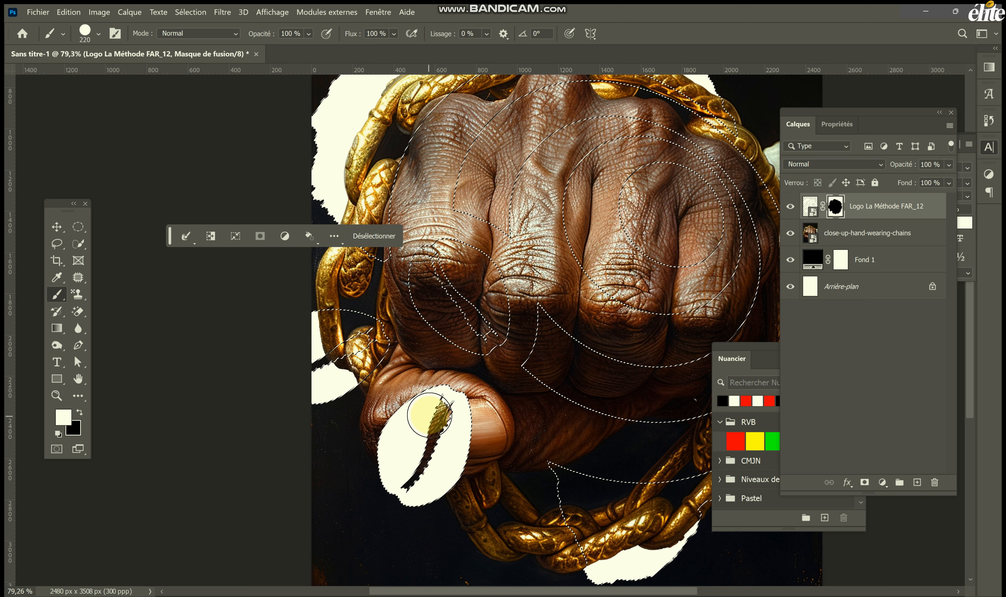
Step: Undo the mask painting on the cowrie shell at the canvas edge and reveal the shell over the index finger instead
scroll(315, 338, up, 3)
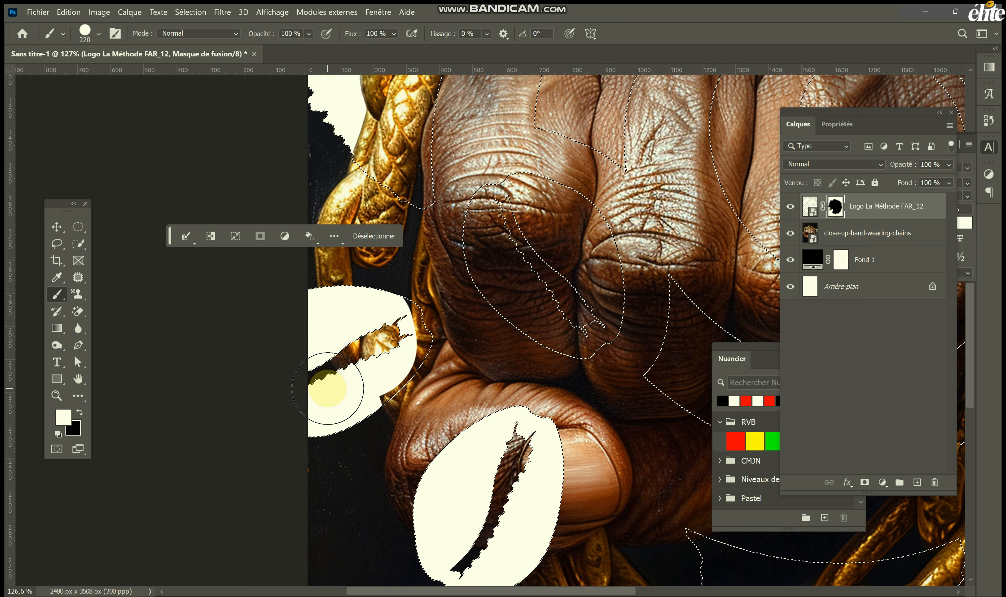
key(ctrl+z)
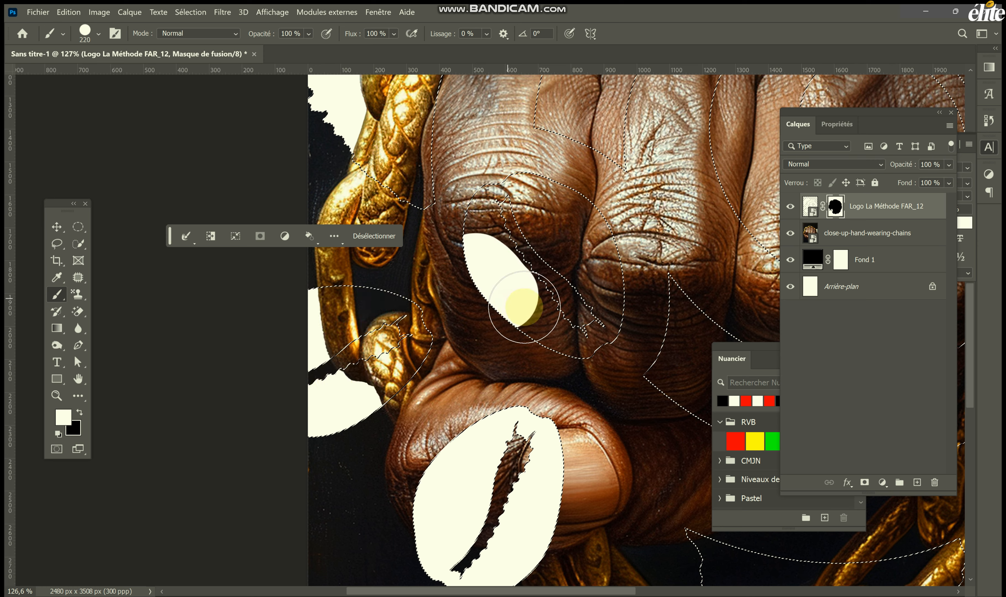
mouse_move(524, 306)
mouse_down()
mouse_move(538, 303)
mouse_move(549, 327)
mouse_move(579, 332)
mouse_move(579, 300)
mouse_move(598, 291)
mouse_move(579, 236)
mouse_move(531, 198)
mouse_move(501, 222)
mouse_move(500, 209)
mouse_move(492, 242)
mouse_move(573, 325)
mouse_move(564, 332)
mouse_up()
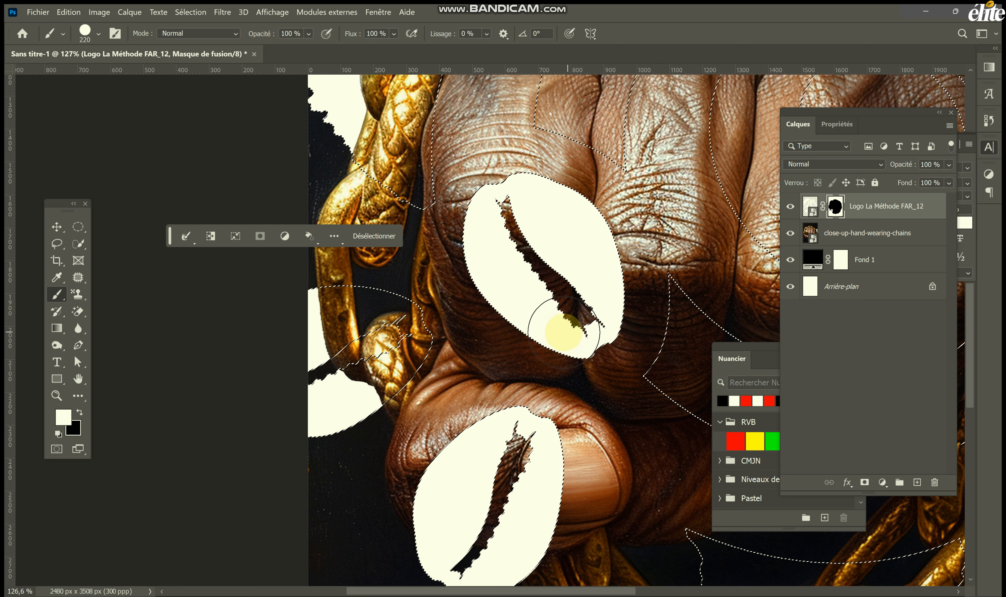
Step: Paint white on the logo mask to reveal the torn logo piece over the lower part of the gold chain
scroll(479, 302, down, 5)
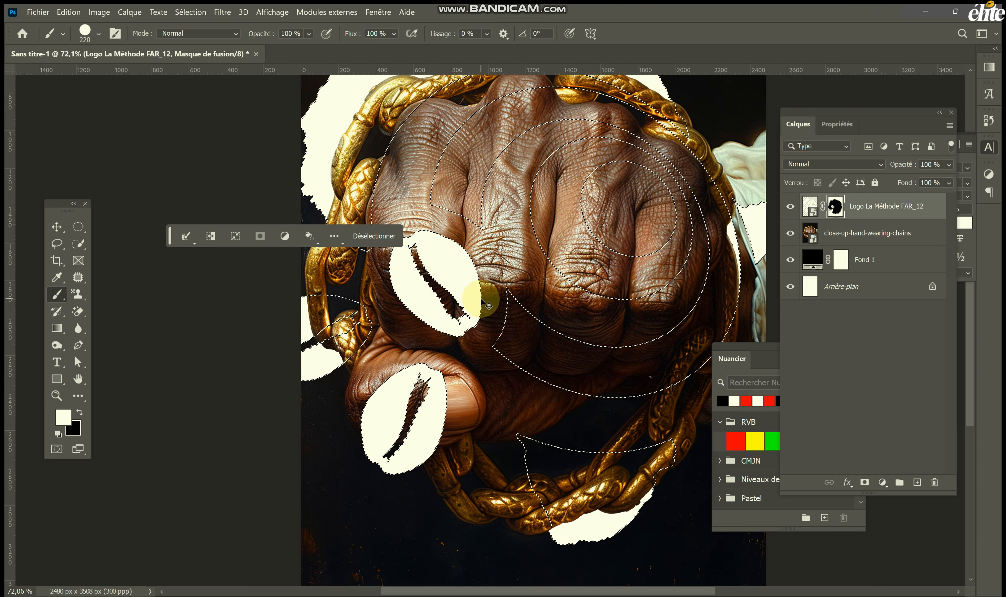
scroll(481, 302, right, 2)
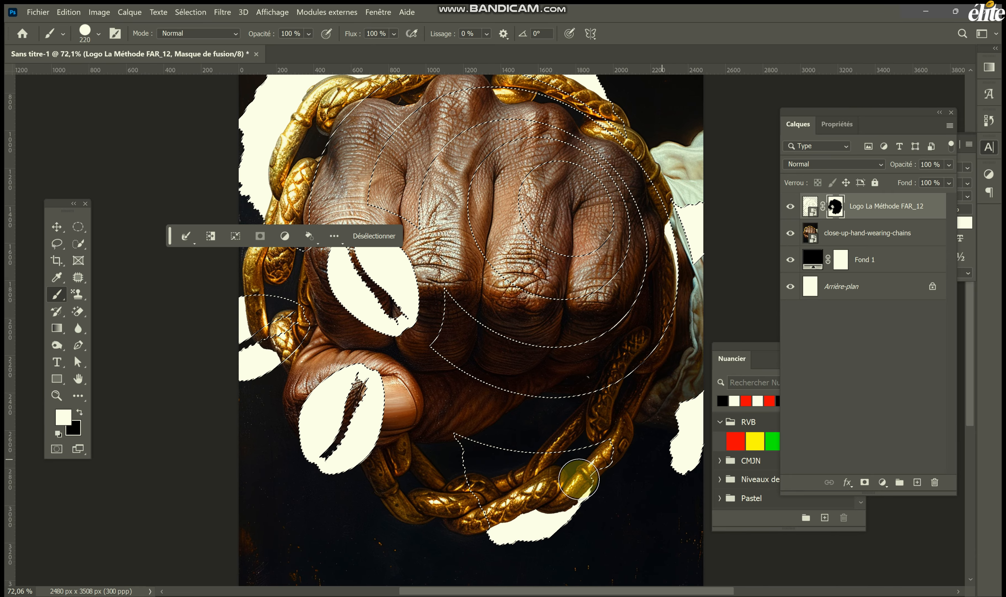
scroll(493, 506, down, 2)
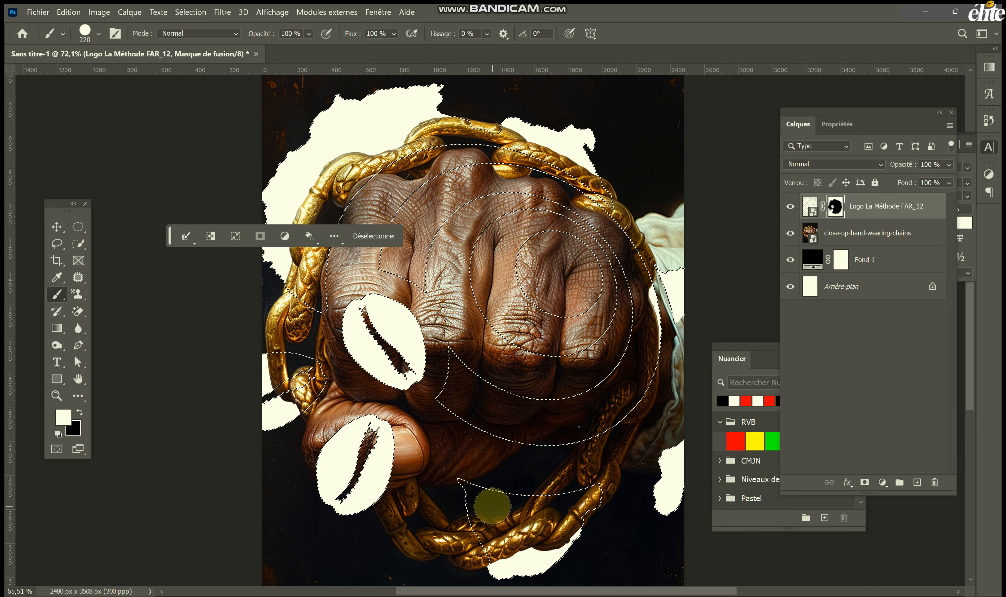
scroll(479, 506, up, 4)
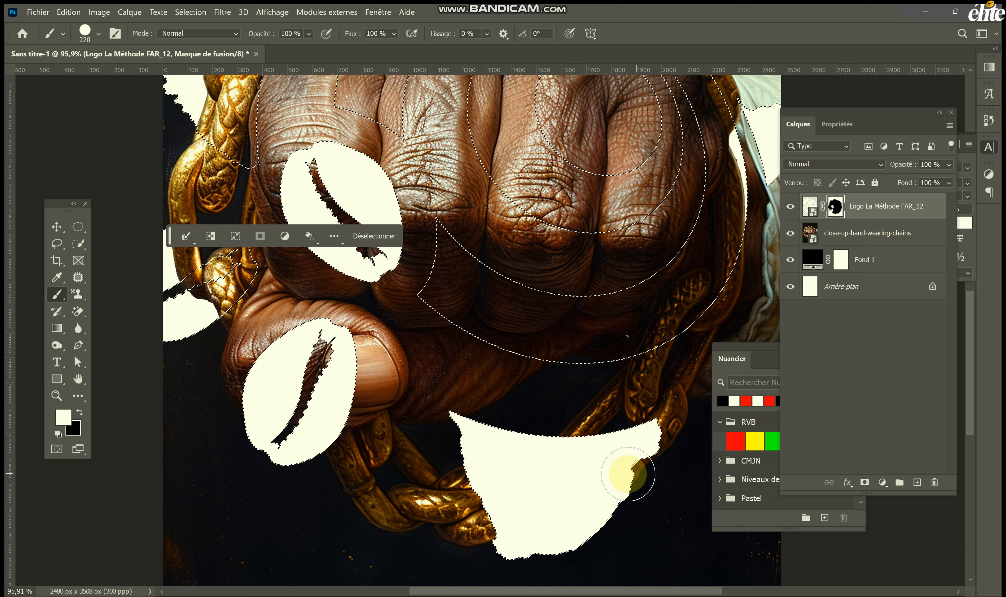
scroll(510, 489, down, 4)
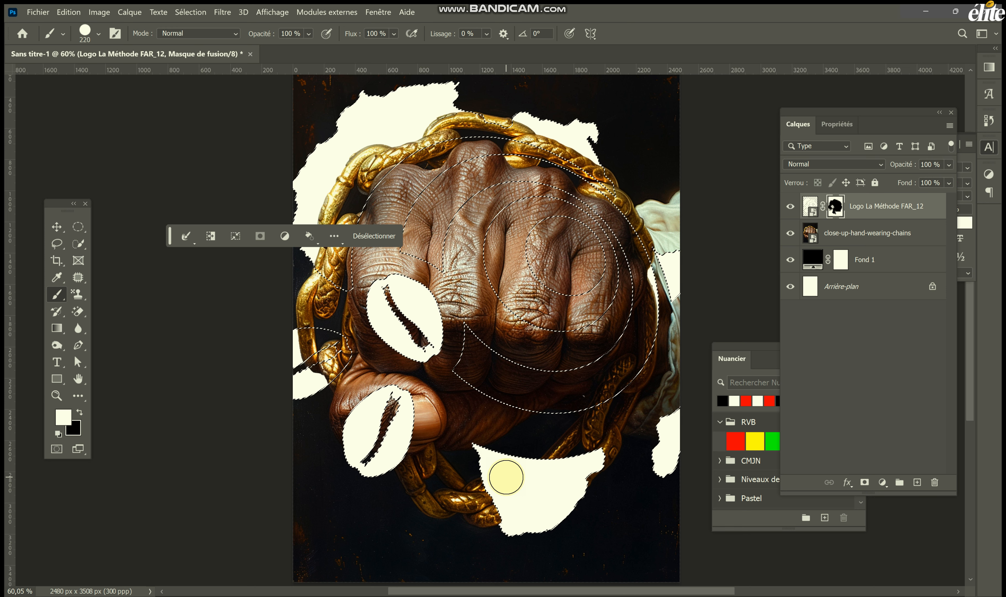
Step: Deselect the logo outline and switch to the Move tool
key(ctrl+d)
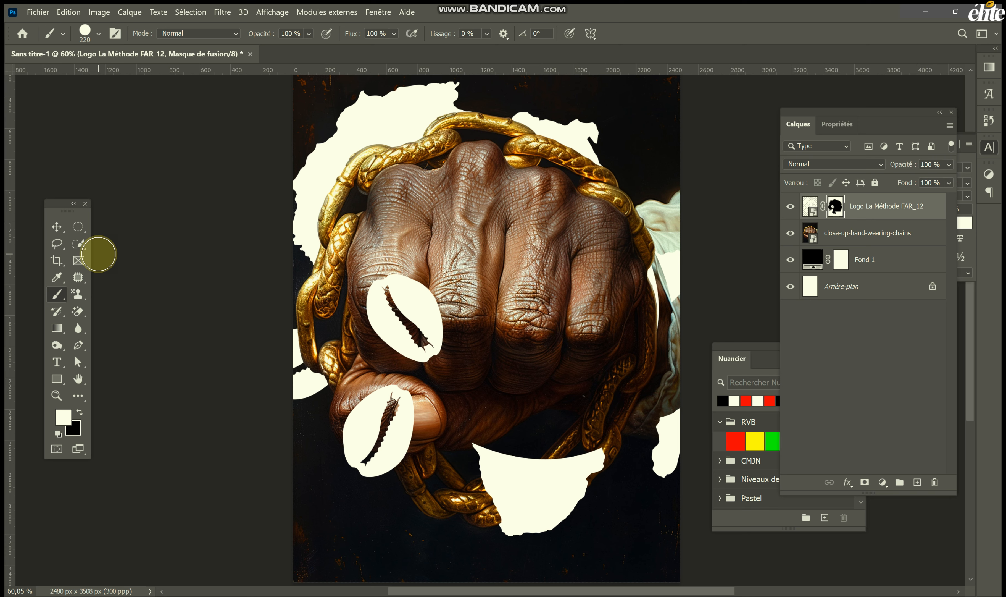
click(57, 227)
scroll(247, 240, down, 1)
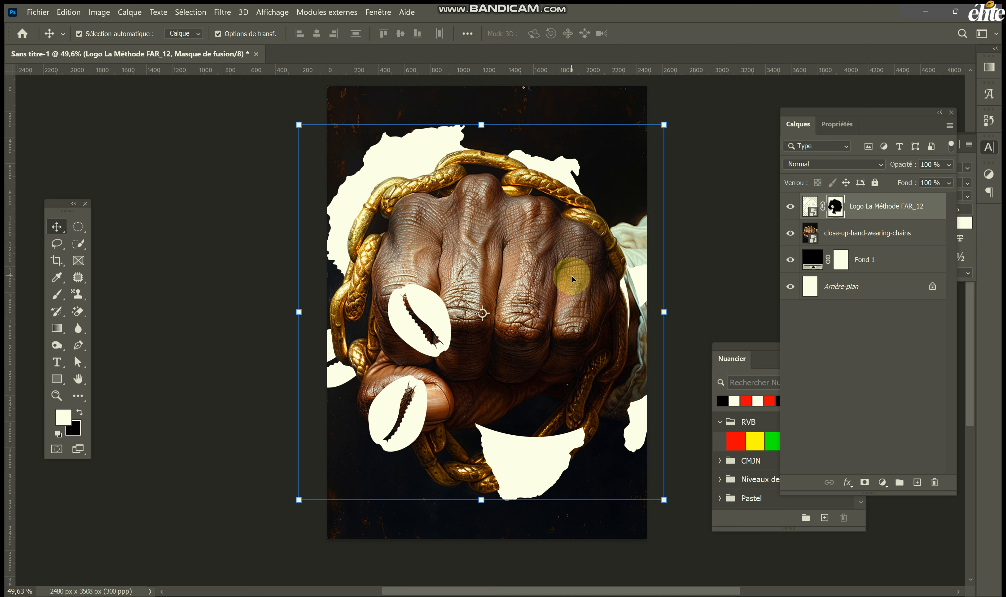
Step: Add a Levels adjustment above the close-up-hand-wearing-chains layer with shadow input 63 and midtones 0.44, and clip it to that layer
scroll(571, 279, up, 3)
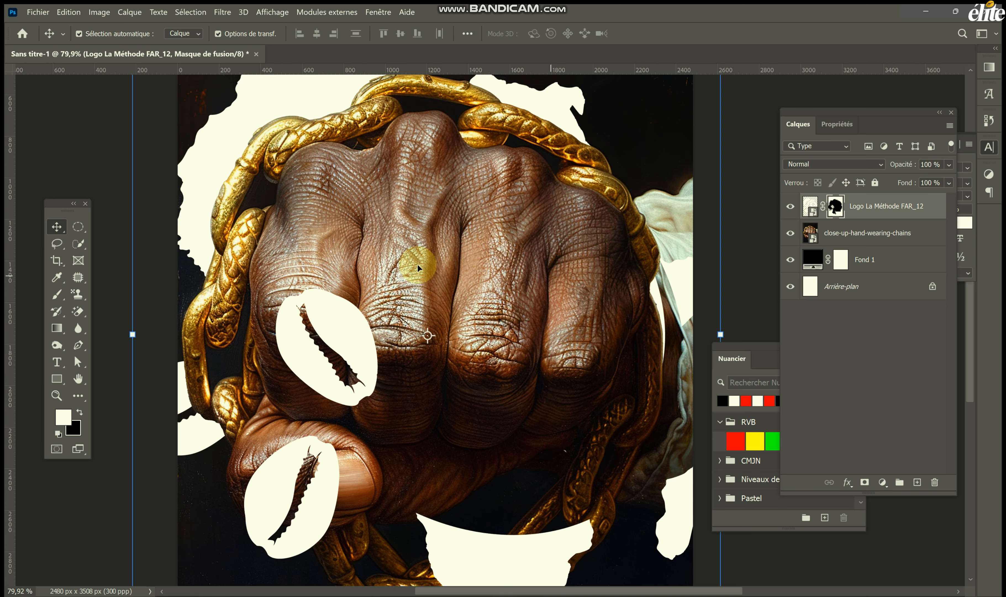
scroll(384, 243, left, 2)
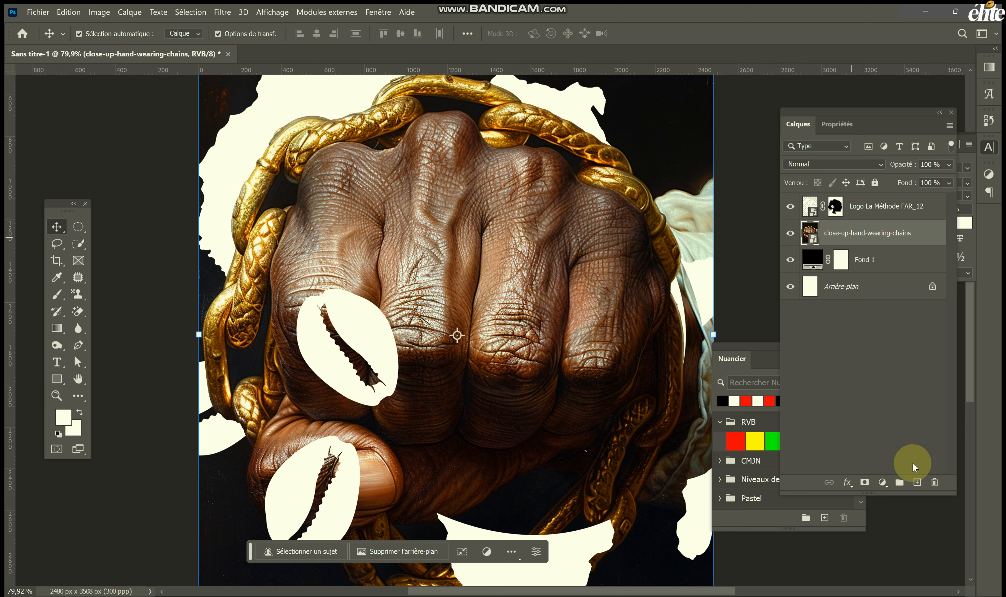
click(883, 483)
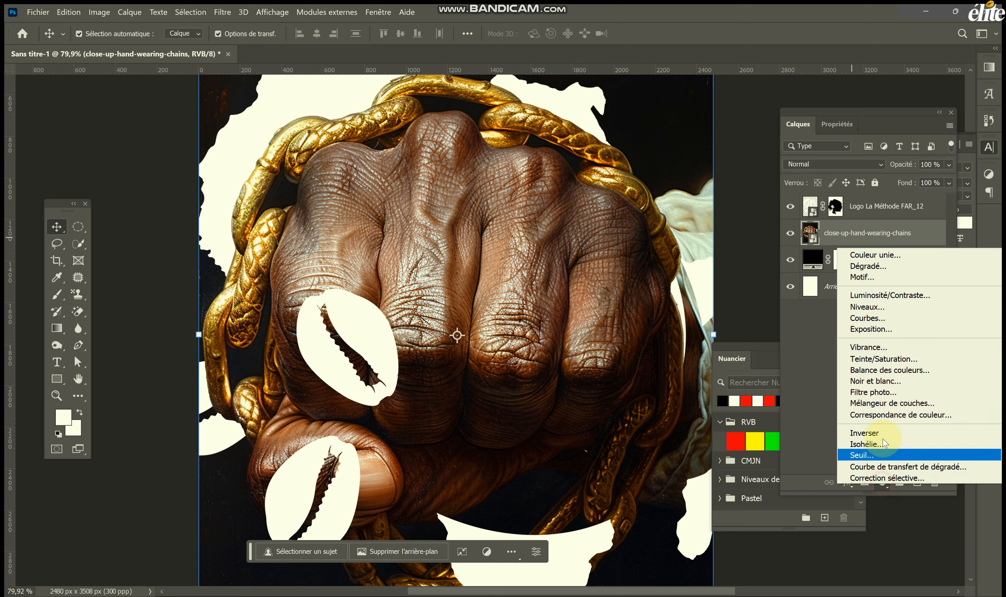
click(861, 310)
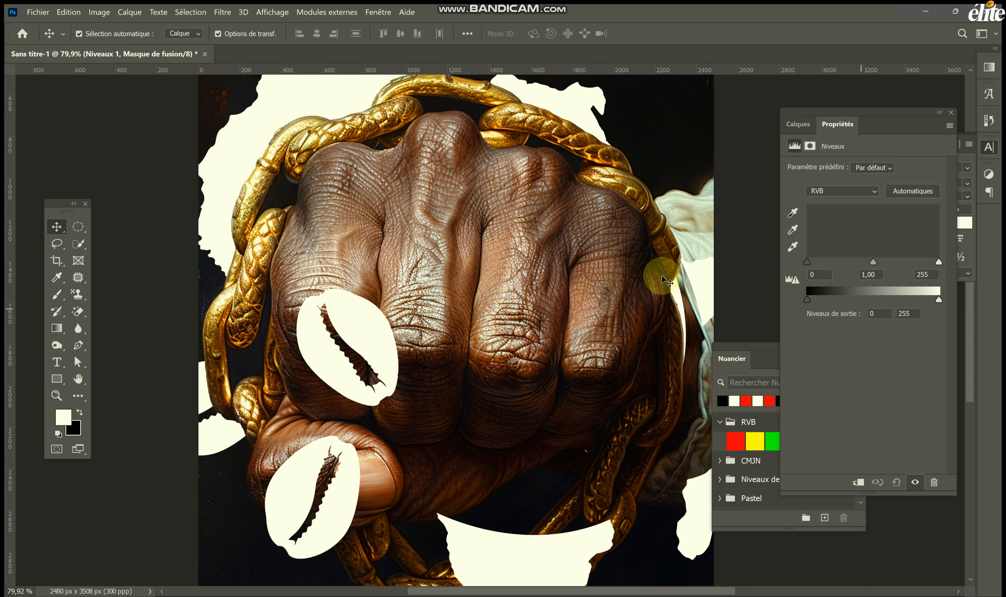
drag(809, 262, 908, 261)
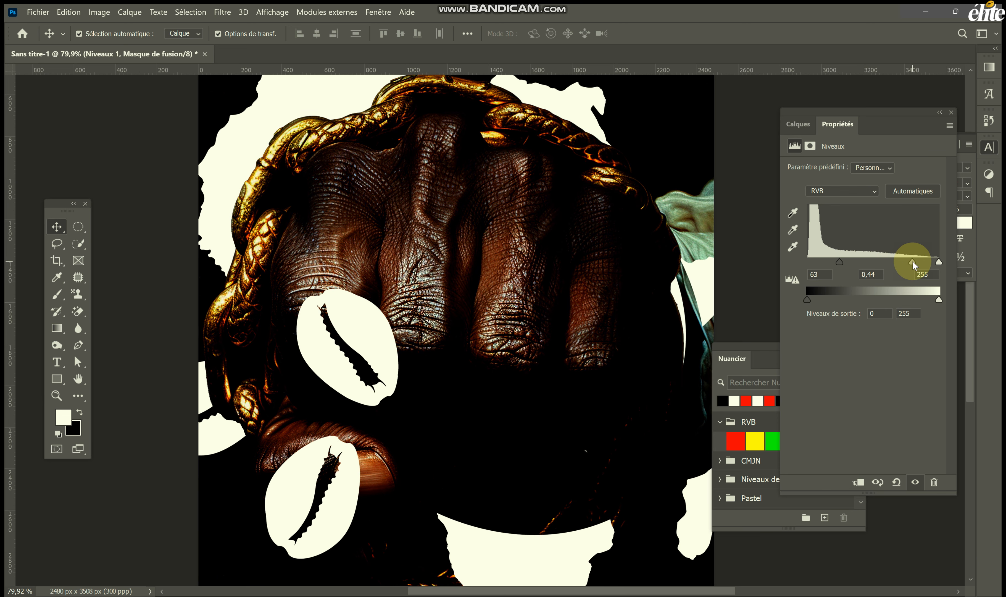
click(799, 124)
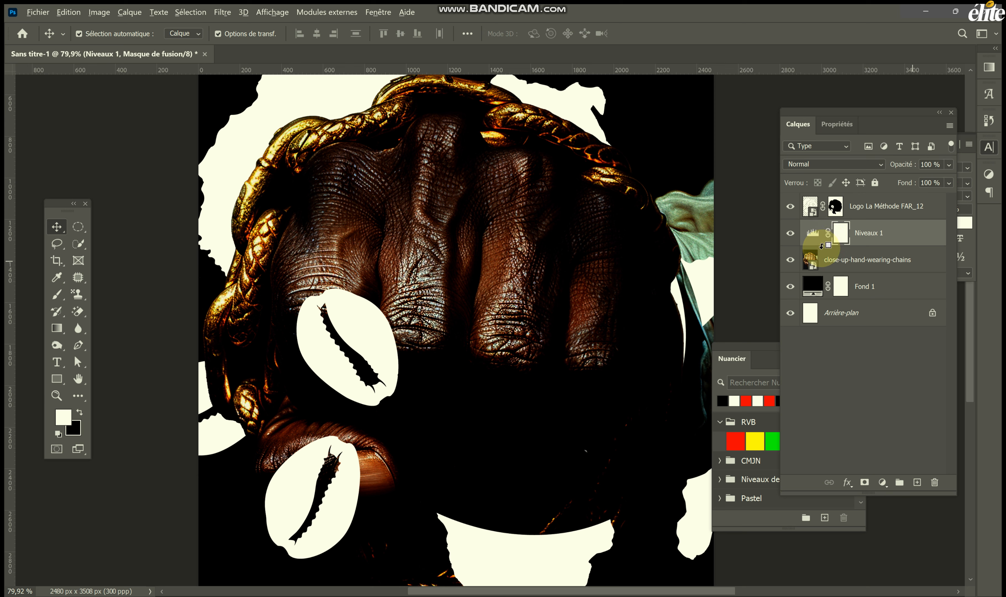
alt+click(822, 245)
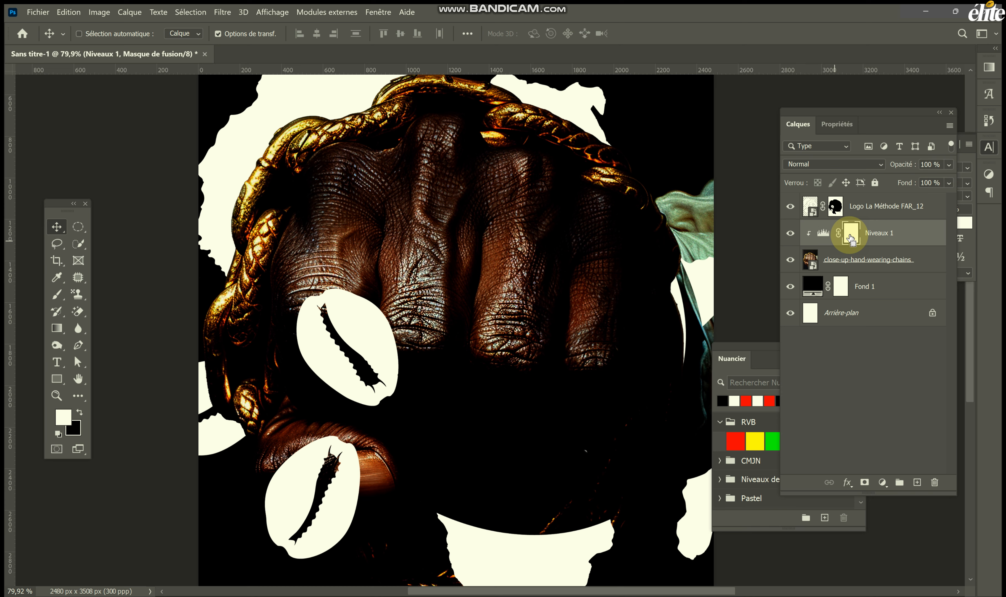
Step: Invert the Levels mask to black and set the brush to Arrondi flou at 538 px and 31 % opacity
key(ctrl+i)
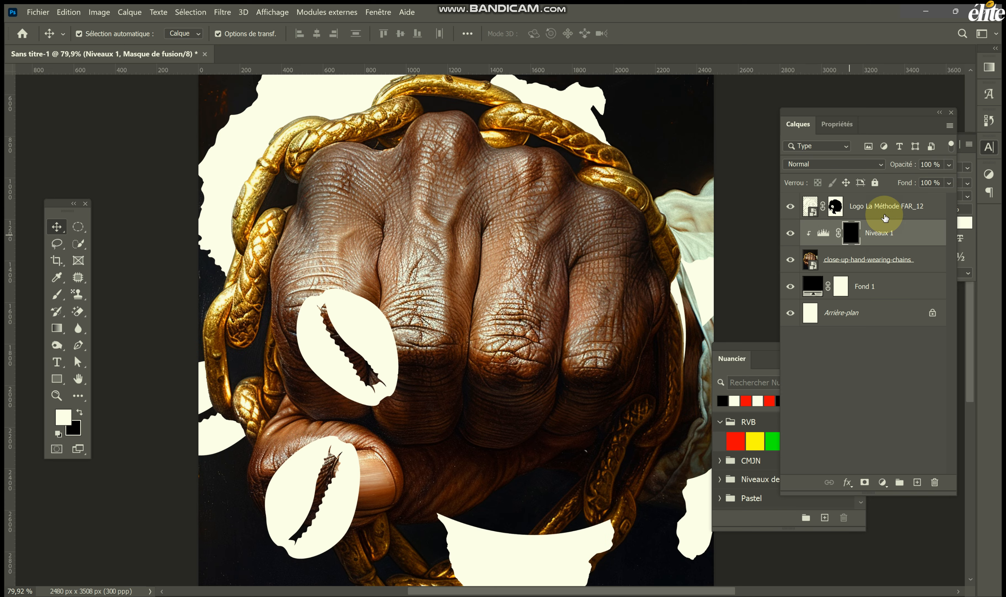
scroll(299, 247, down, 3)
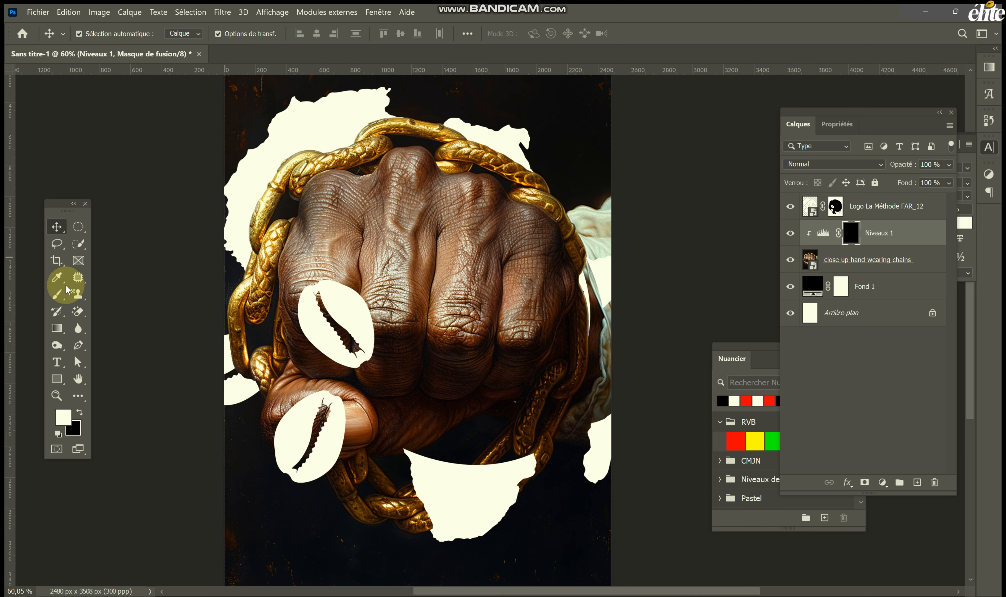
click(57, 295)
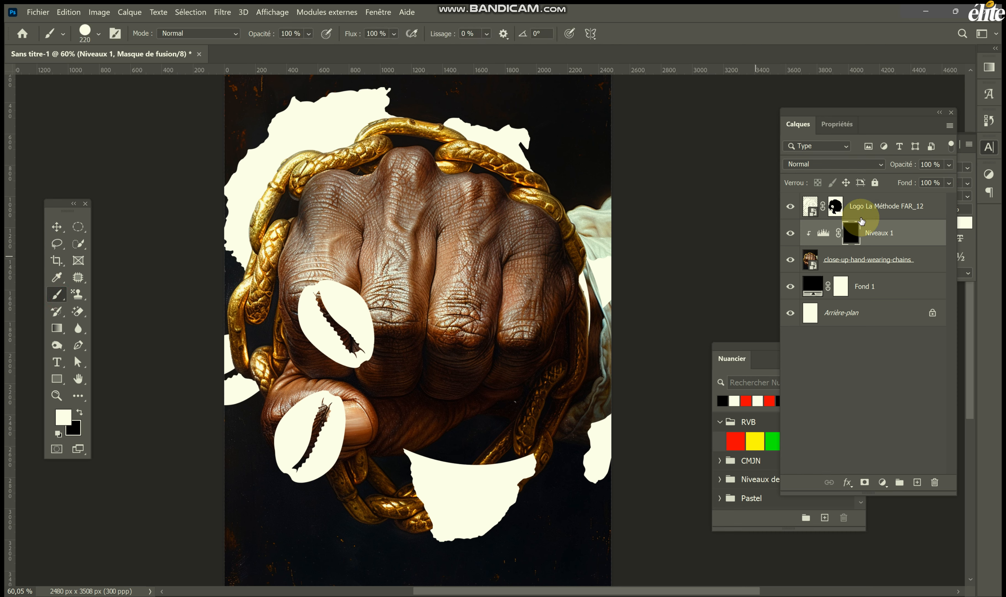
drag(245, 352, 288, 348)
click(86, 31)
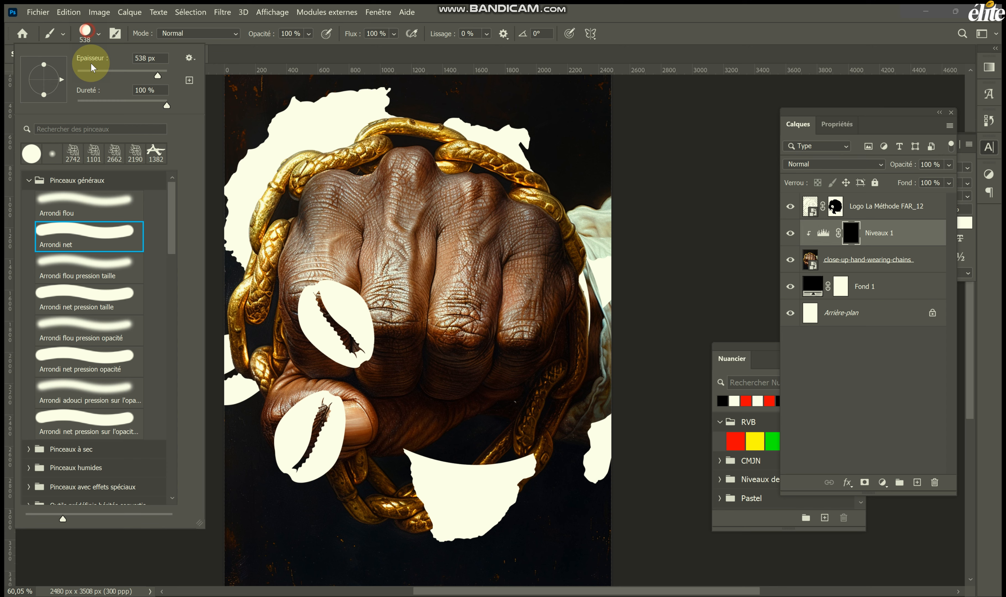
click(88, 202)
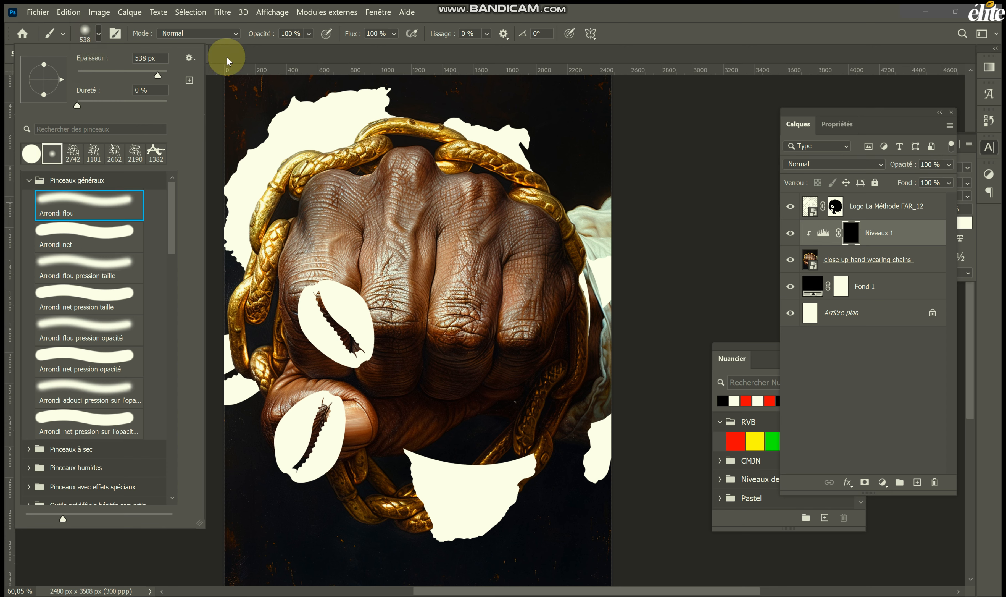
drag(266, 35, 258, 37)
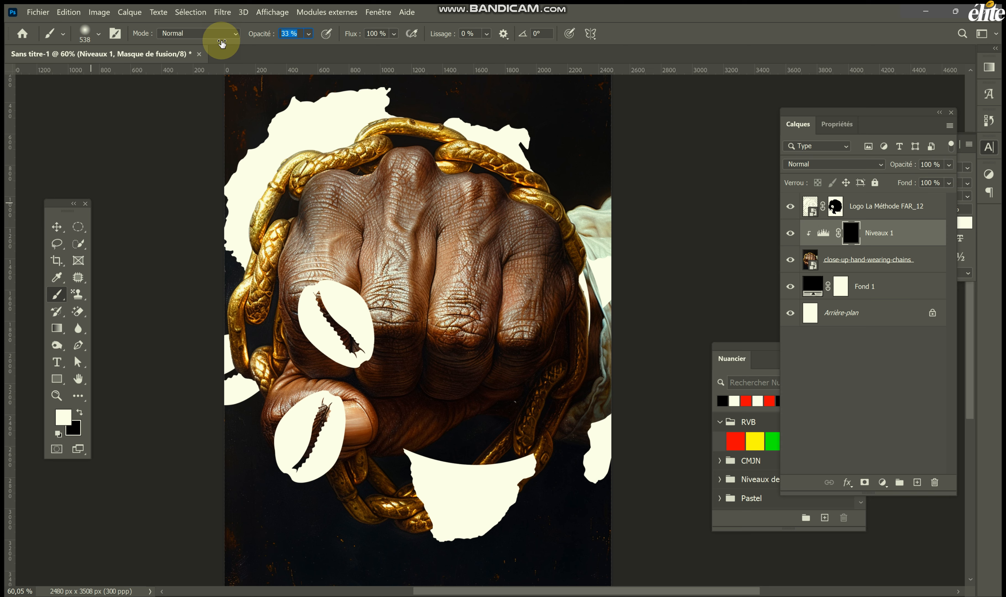
drag(221, 44, 218, 45)
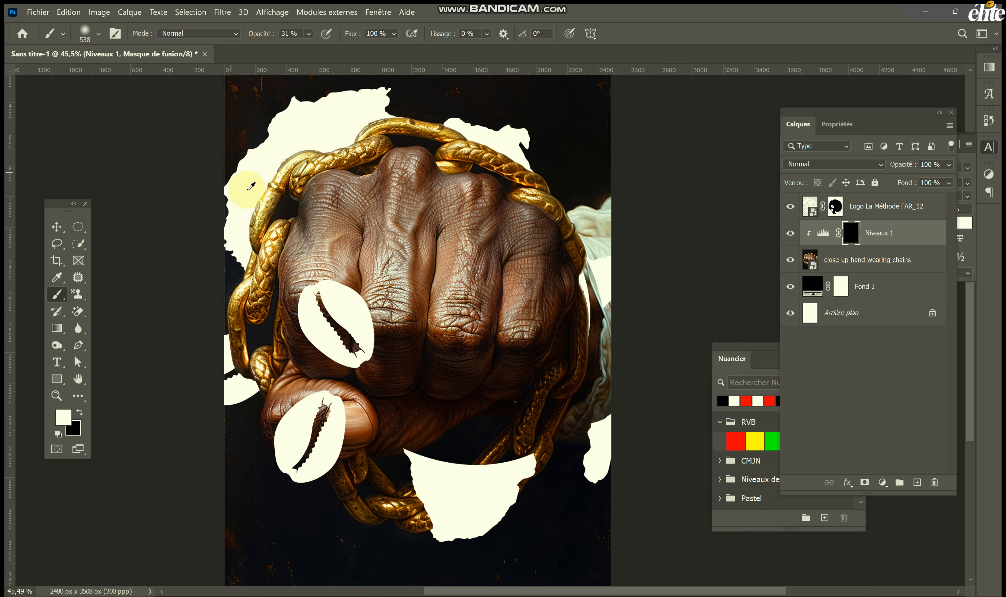
Step: Enlarge the brush to 869 px, lower its opacity to 15 %, and paint white on the Levels mask over the fist
scroll(247, 191, down, 3)
drag(253, 190, 309, 204)
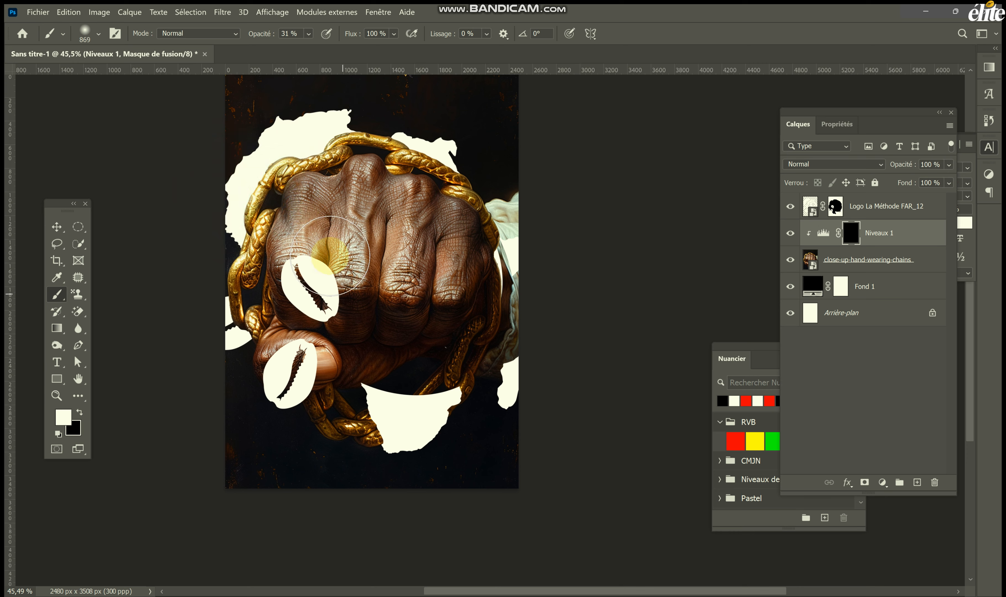
mouse_move(337, 237)
mouse_down()
mouse_move(359, 282)
mouse_move(364, 241)
mouse_move(376, 261)
mouse_move(383, 242)
mouse_move(348, 169)
mouse_move(266, 67)
mouse_move(255, 35)
mouse_up()
mouse_move(402, 200)
mouse_down()
mouse_move(442, 289)
mouse_move(421, 246)
mouse_move(420, 287)
mouse_move(395, 243)
mouse_move(354, 280)
mouse_move(349, 252)
mouse_move(331, 244)
mouse_move(316, 295)
mouse_move(311, 241)
mouse_move(319, 296)
mouse_move(372, 235)
mouse_move(393, 286)
mouse_move(415, 263)
mouse_move(432, 289)
mouse_move(334, 329)
mouse_move(347, 346)
mouse_move(328, 345)
mouse_move(359, 285)
mouse_up()
Step: Paint black on the Levels mask over the fingers to soften the darkening there
scroll(365, 242, up, 7)
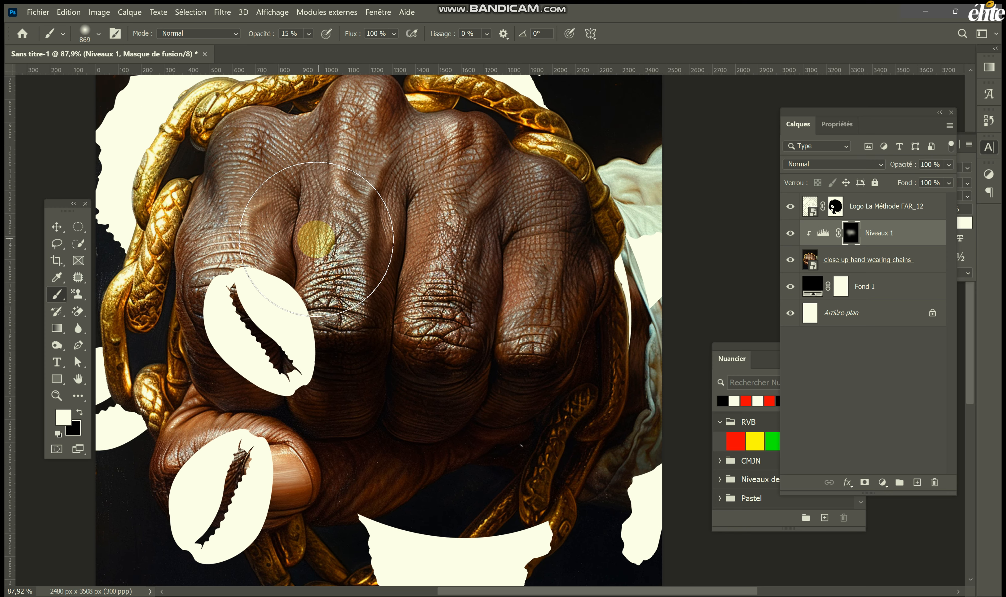
key(x)
mouse_move(315, 237)
mouse_down()
mouse_move(327, 288)
mouse_move(341, 254)
mouse_move(350, 273)
mouse_move(396, 251)
mouse_move(483, 297)
mouse_move(450, 288)
mouse_up()
scroll(450, 288, down, 1)
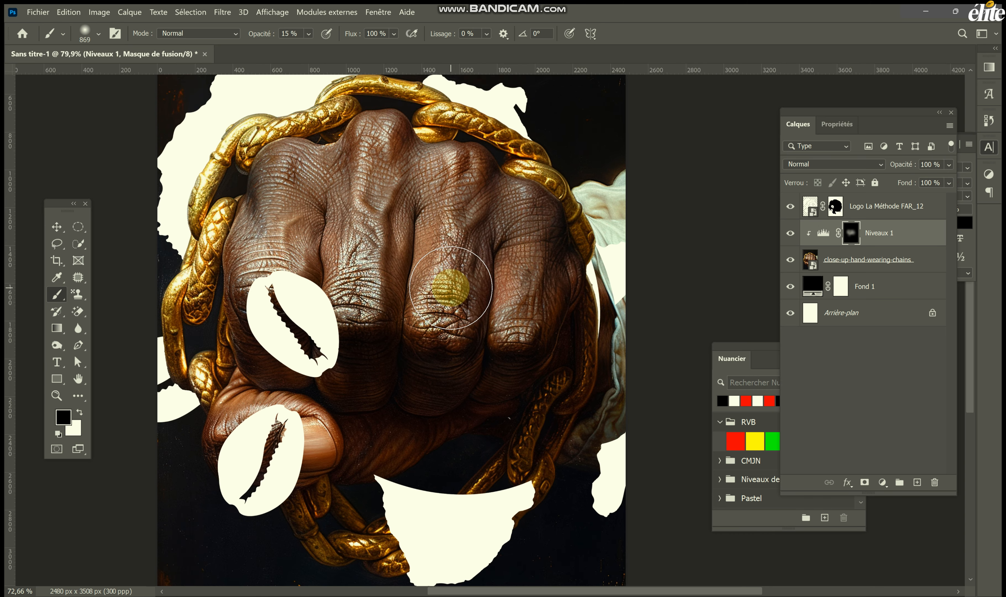
Step: Paint white on the Levels mask over the lower chain, the dark background and the sleeve side, and deselect the layer
scroll(451, 287, down, 5)
key(x)
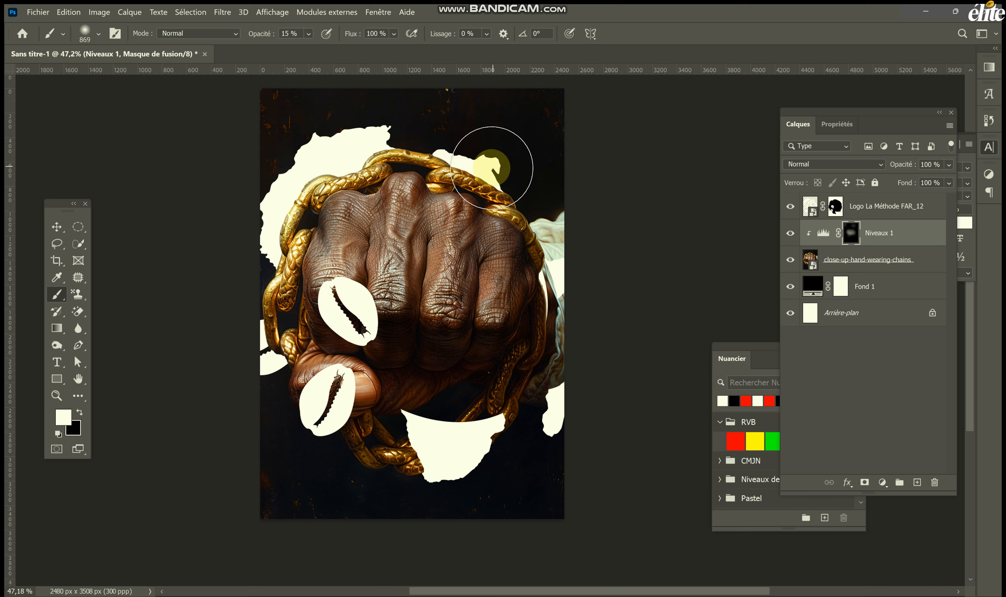
drag(471, 409, 449, 421)
drag(537, 397, 517, 411)
drag(551, 257, 524, 307)
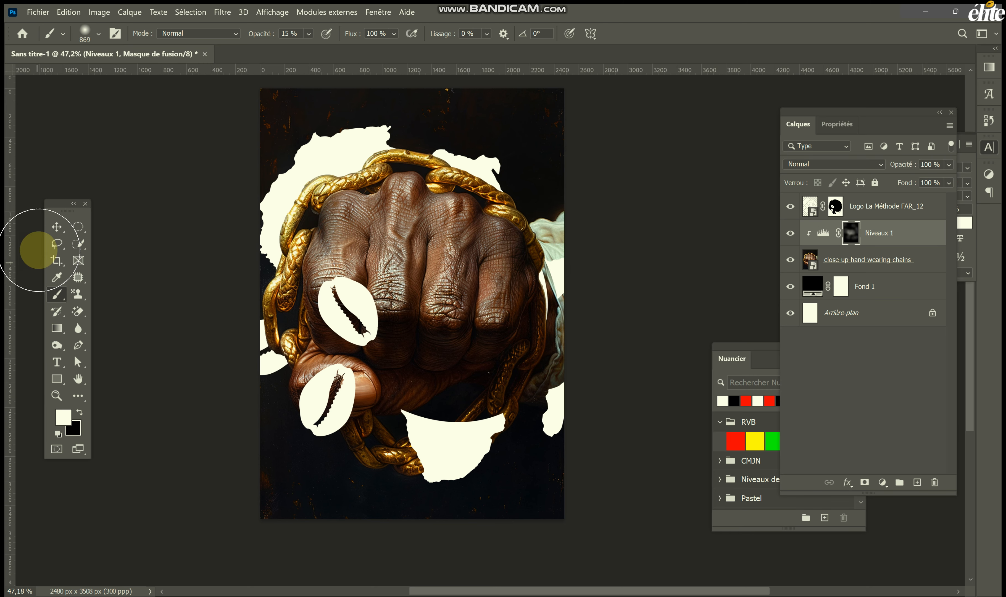
click(57, 227)
click(247, 213)
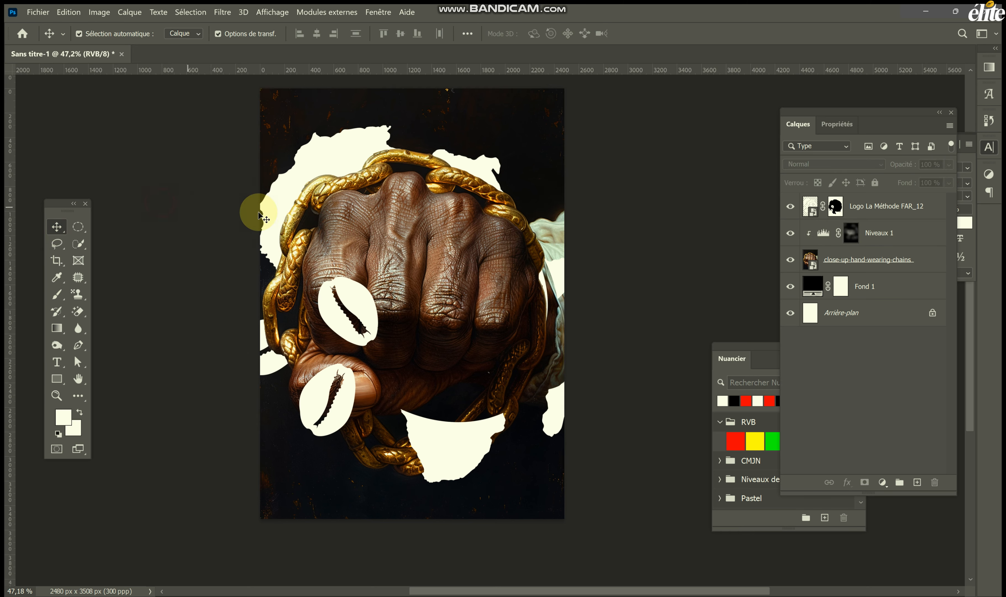
Step: Add a white point text reading "Livret de" over the fist
scroll(253, 213, up, 2)
scroll(260, 214, up, 2)
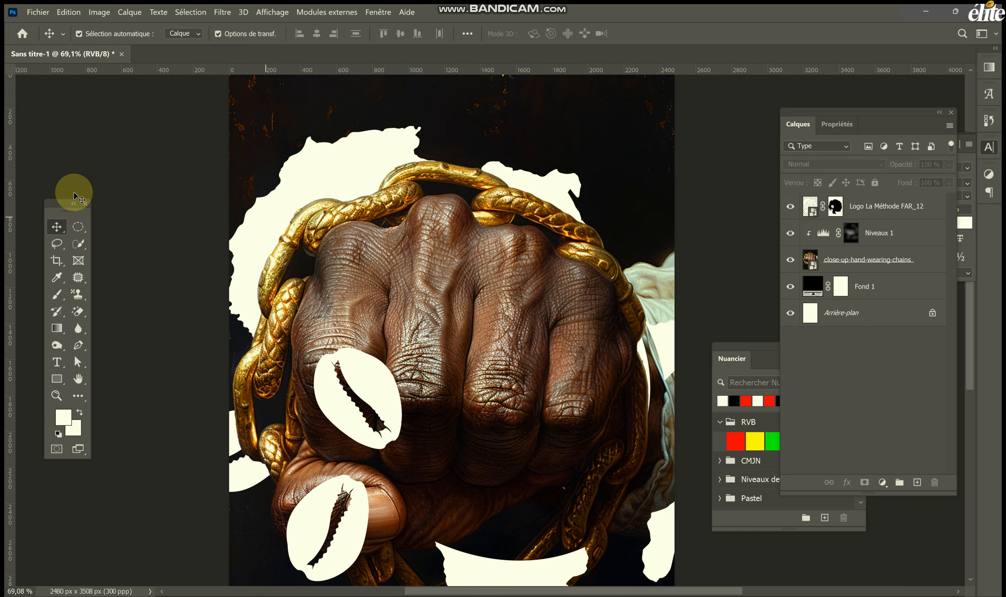
click(57, 362)
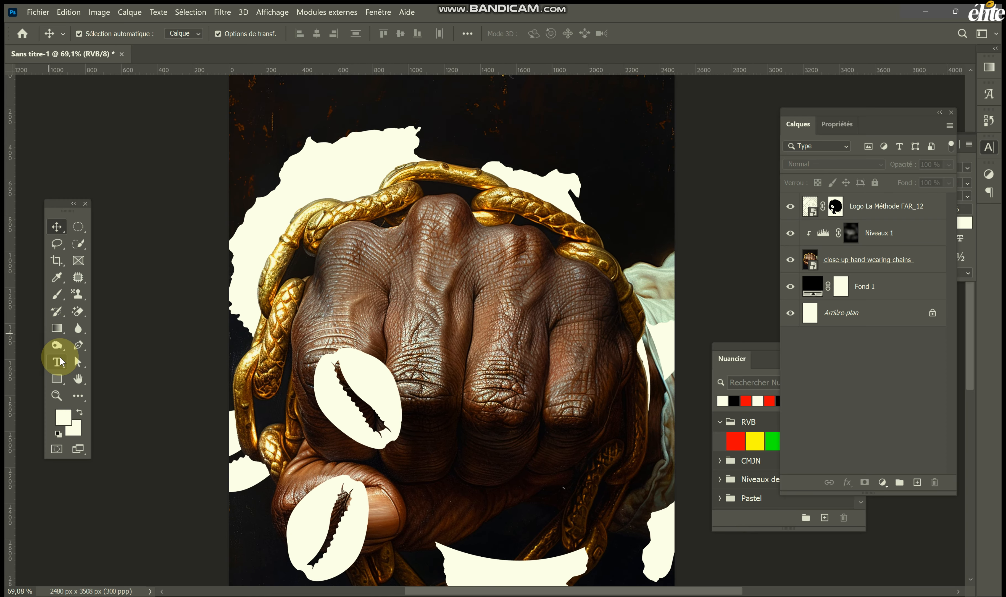
click(394, 309)
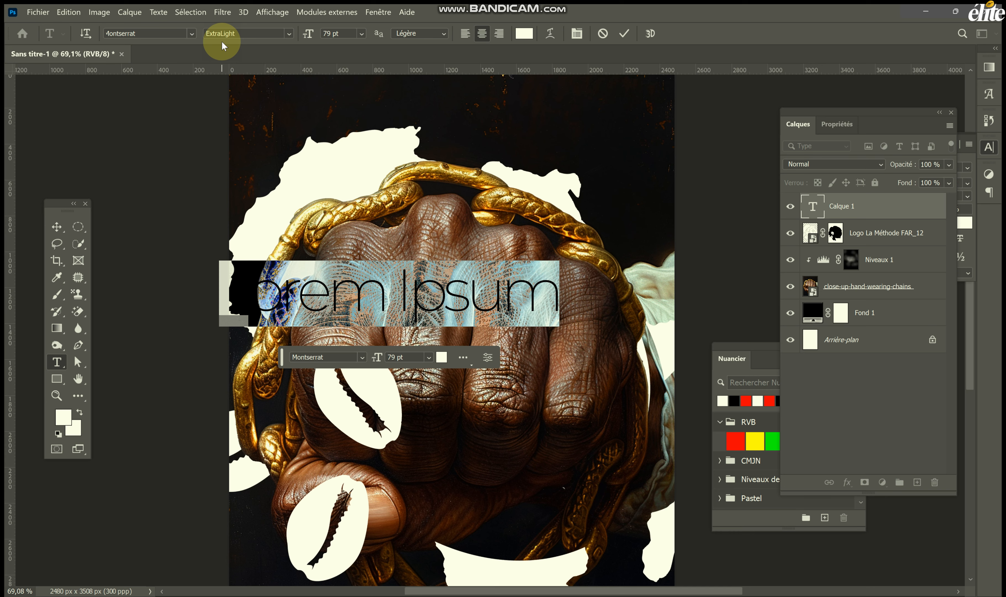
key(BackSpace)
text(Livret de)
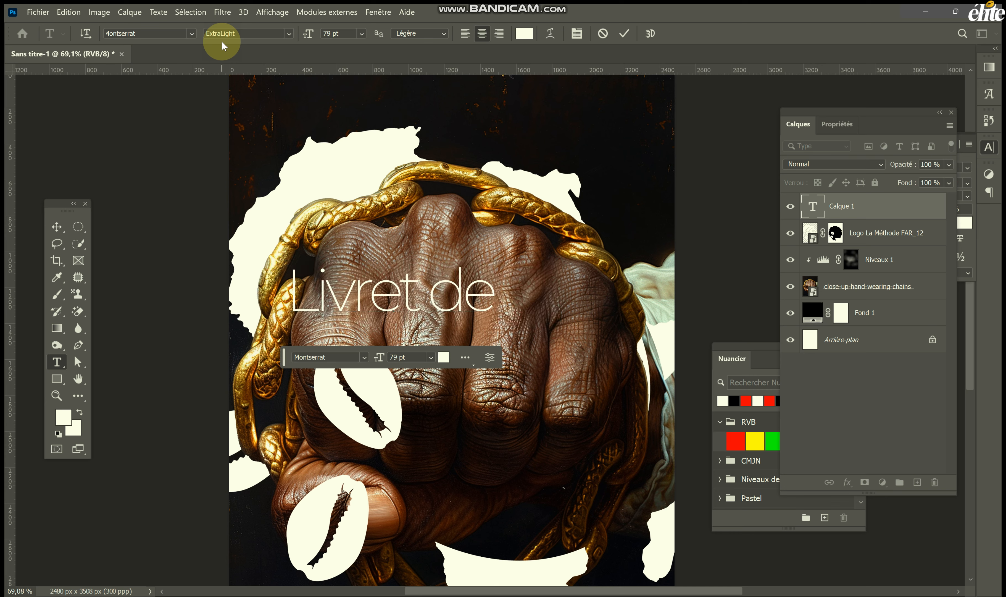
Step: Set the "Livret de" text to Montserrat Bold at 75 pt and move it to the canvas's horizontal centre
key(ctrl+a)
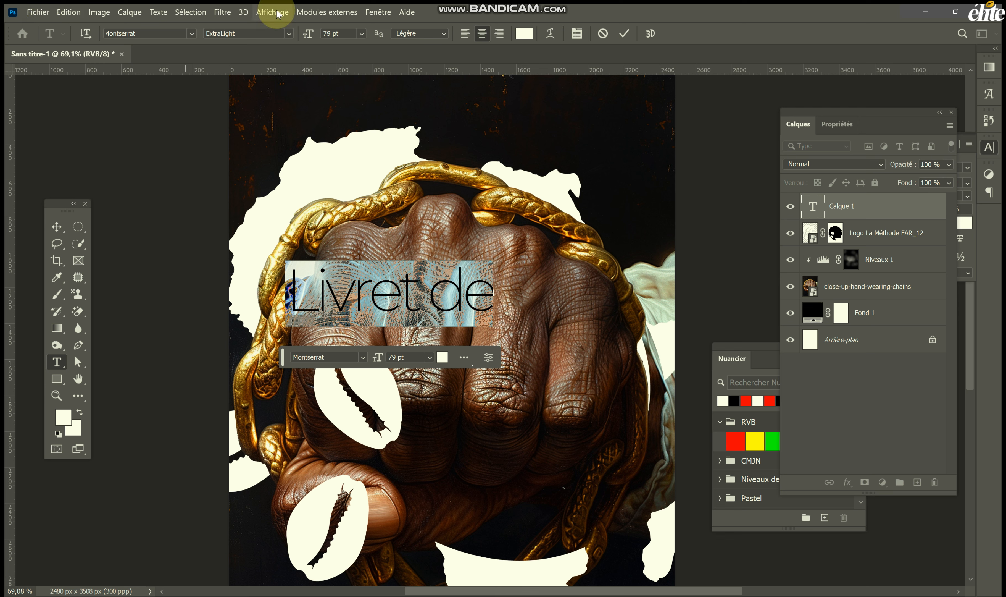
click(290, 34)
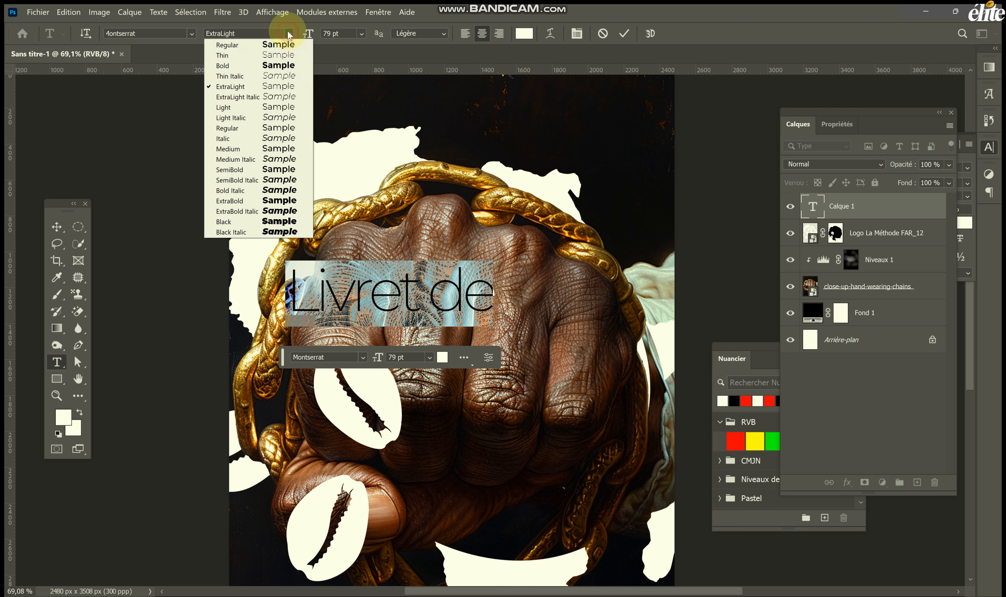
click(292, 66)
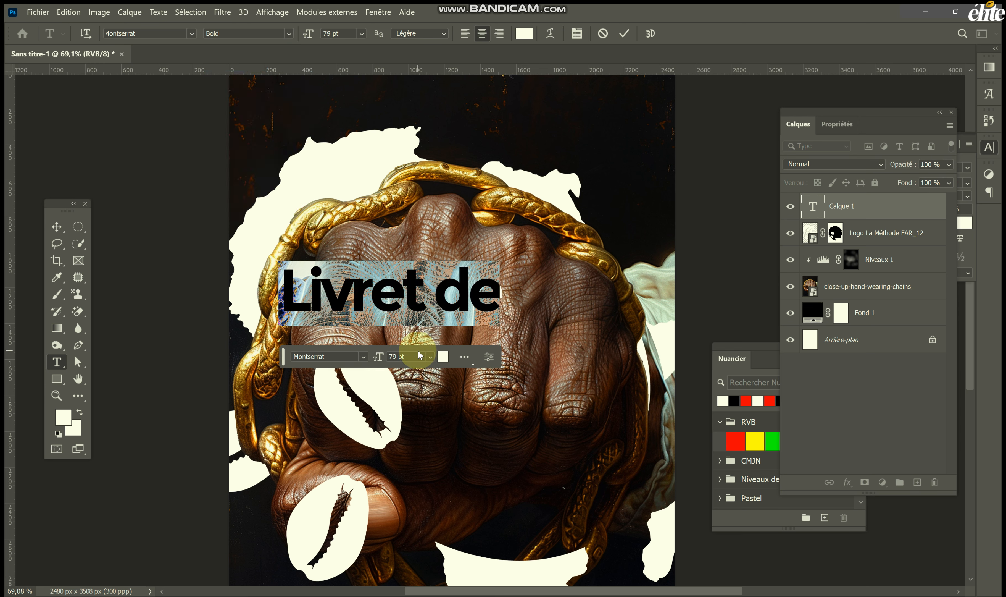
scroll(402, 356, down, 4)
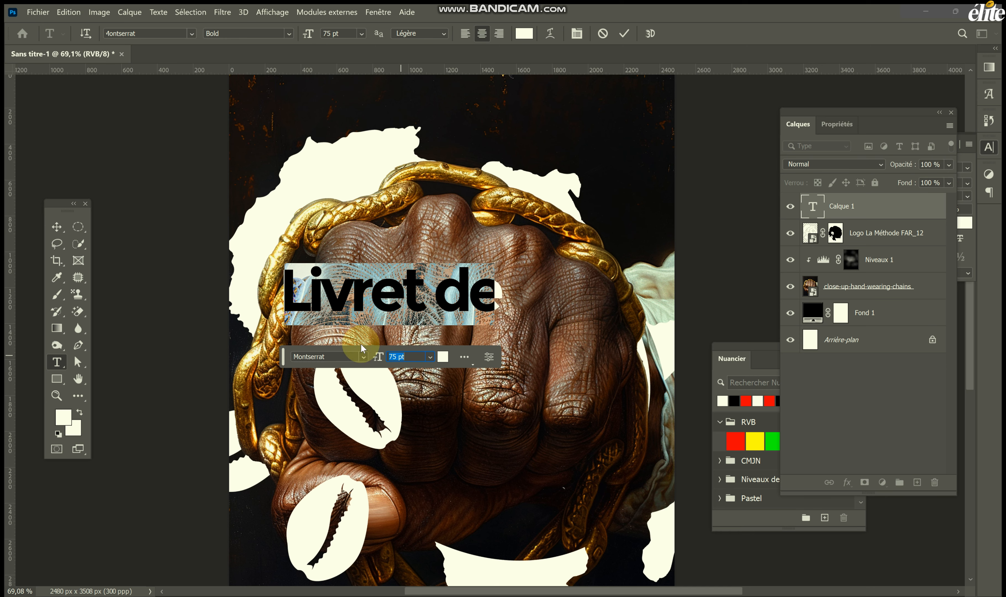
click(61, 230)
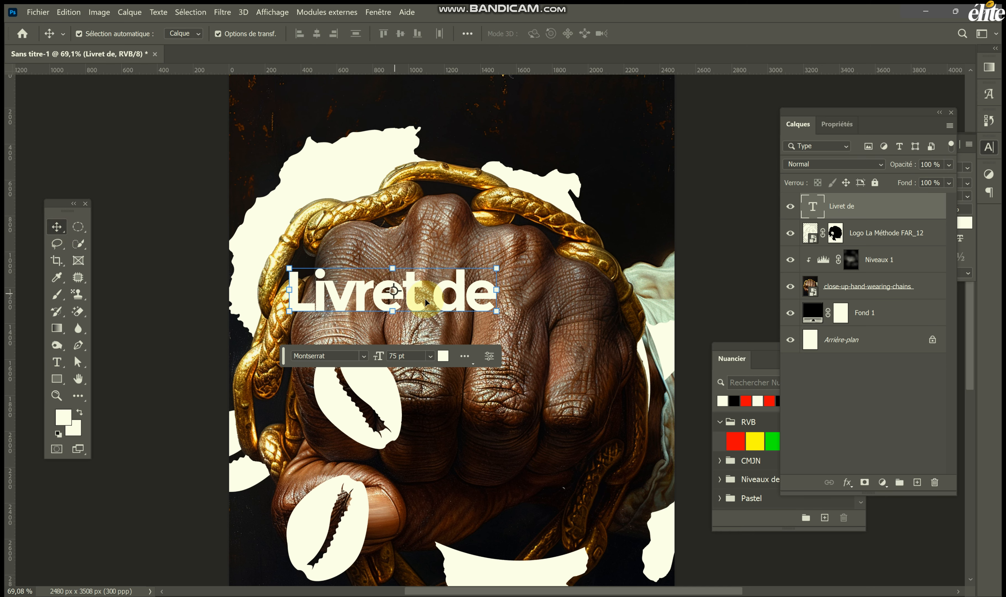
drag(446, 302, 504, 322)
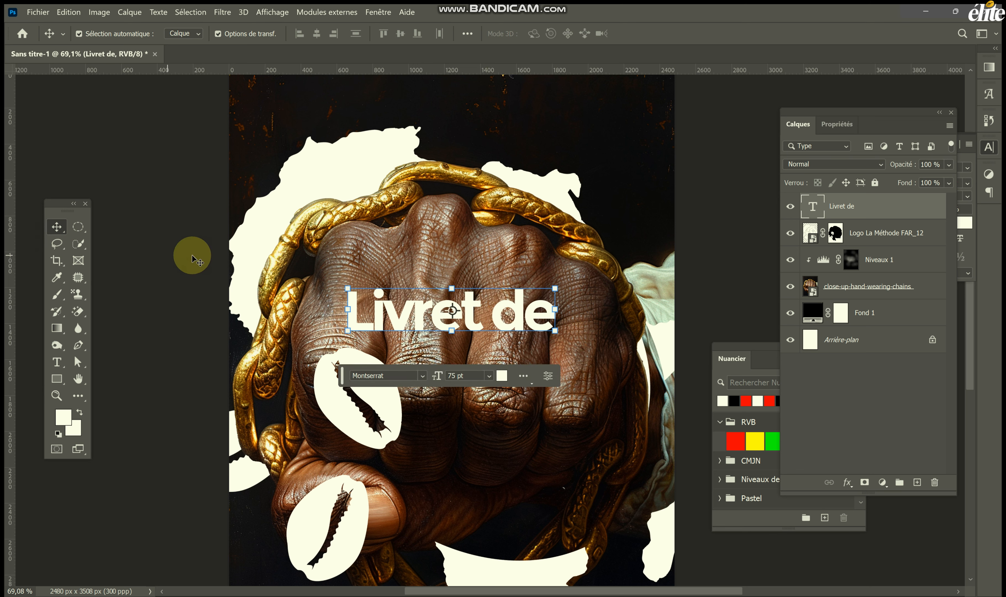
click(211, 216)
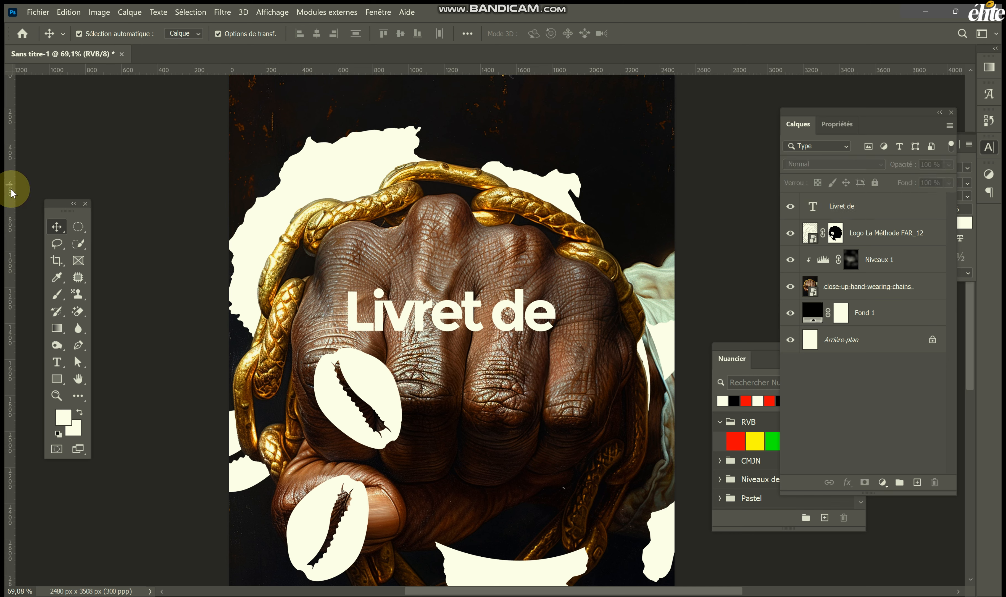
Step: Place a vertical and a horizontal guide through the centre of the canvas
drag(13, 193, 452, 250)
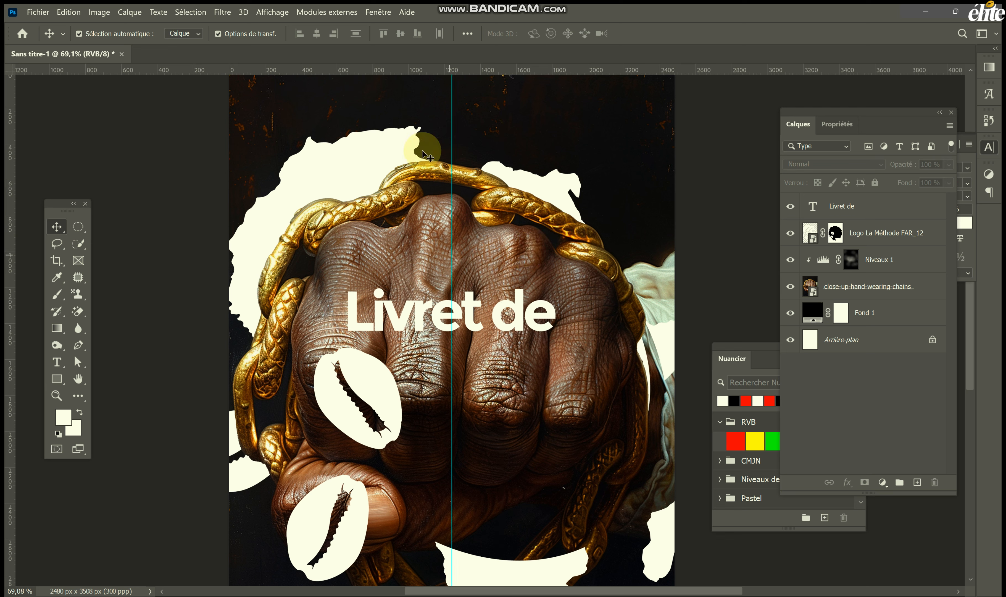
scroll(356, 78, down, 3)
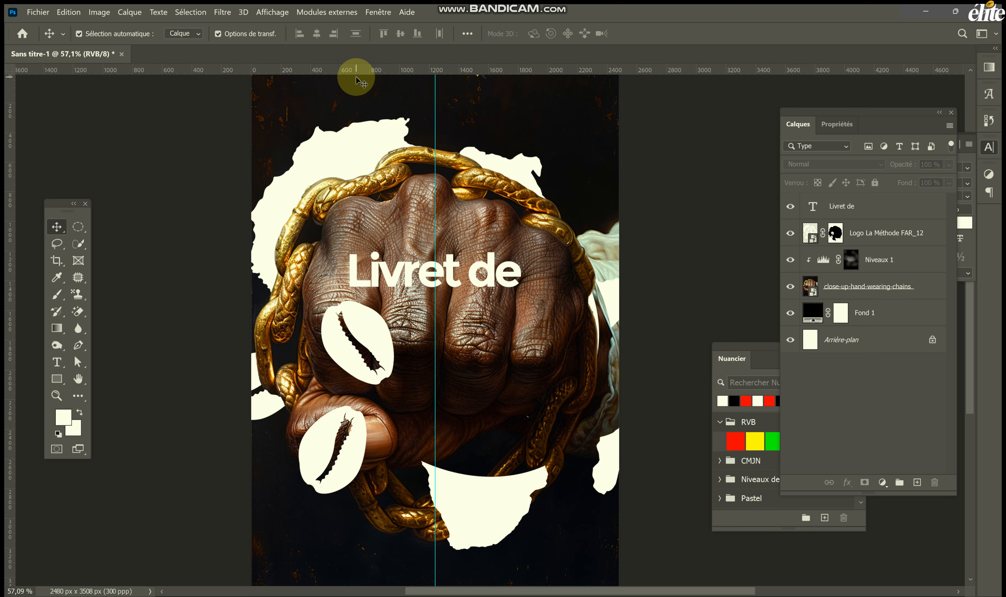
drag(358, 73, 344, 333)
Step: Move the "Livret de" text down so it is centred on the vertical guide and rests on the horizontal guide
scroll(427, 278, up, 2)
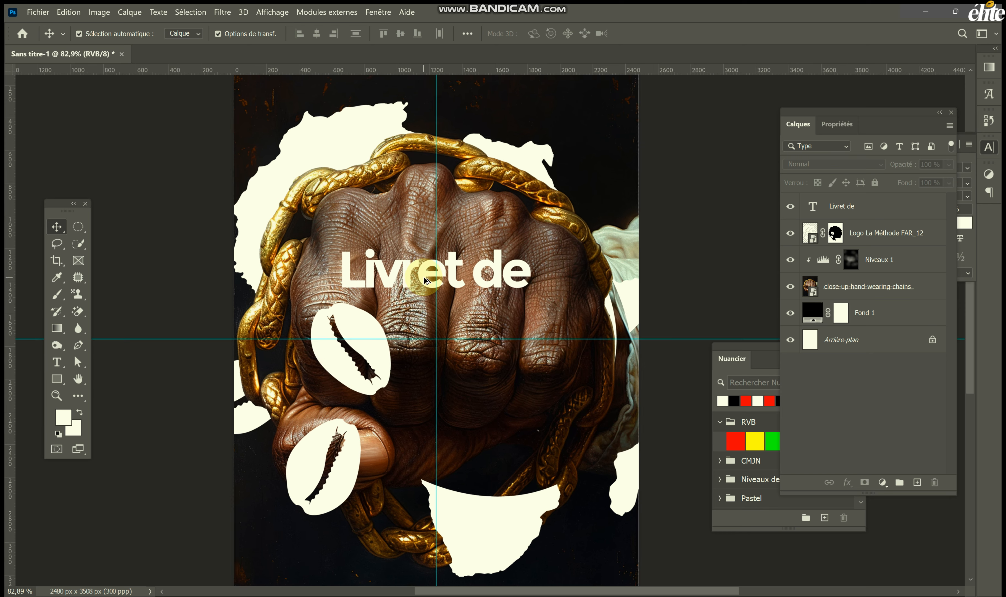
click(424, 281)
drag(428, 308, 429, 342)
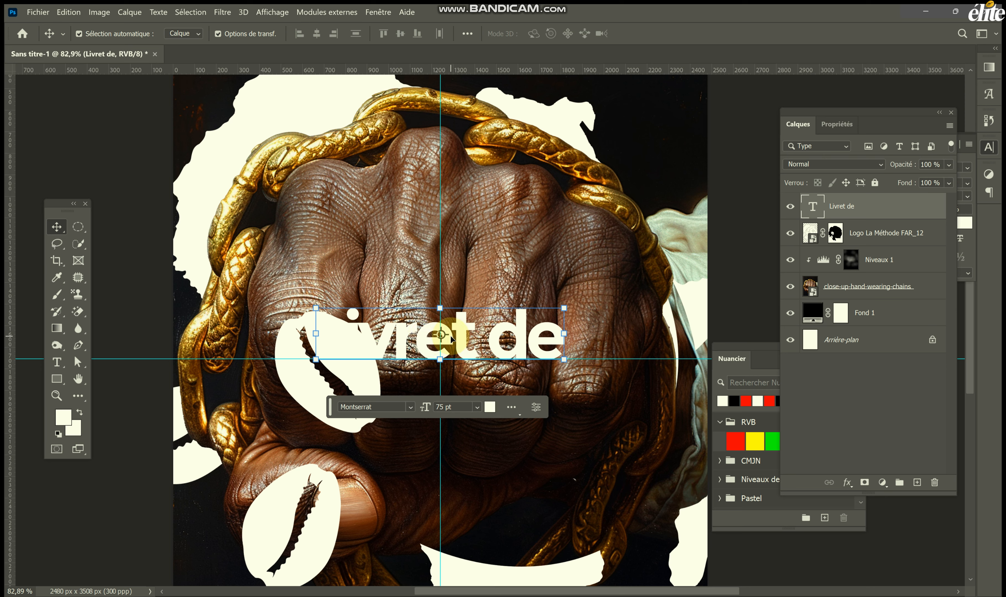
Step: Duplicate the "Livret de" text directly below the horizontal guide and change the copy to "Marque"
drag(459, 347, 460, 402)
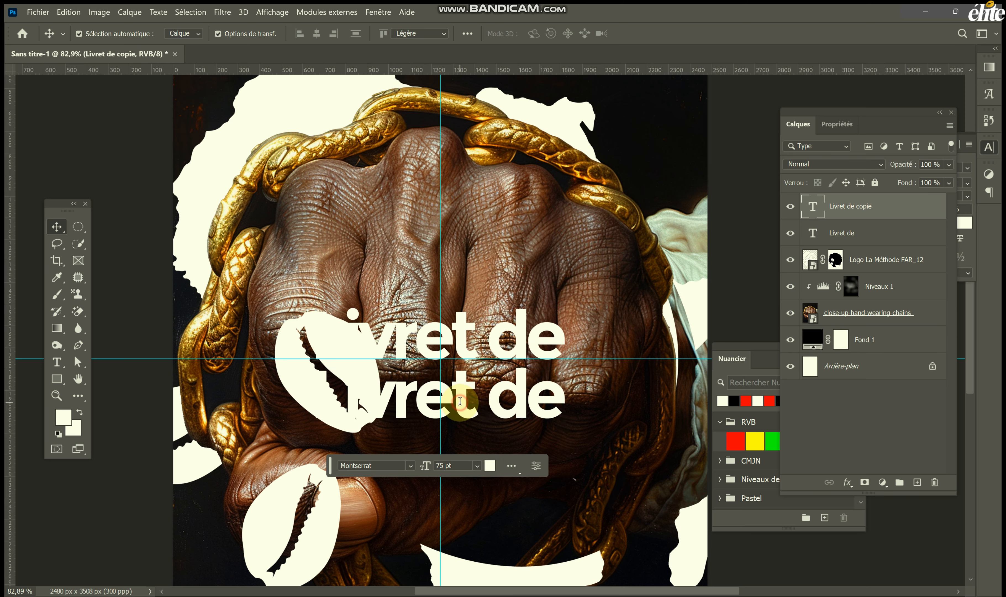
double_click(460, 401)
text(M)
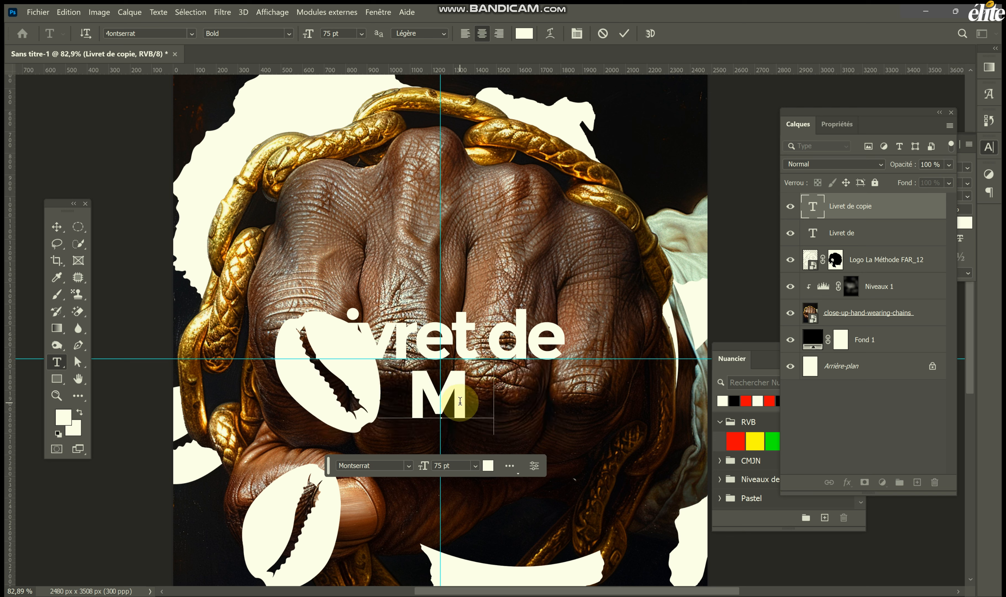
text(arque)
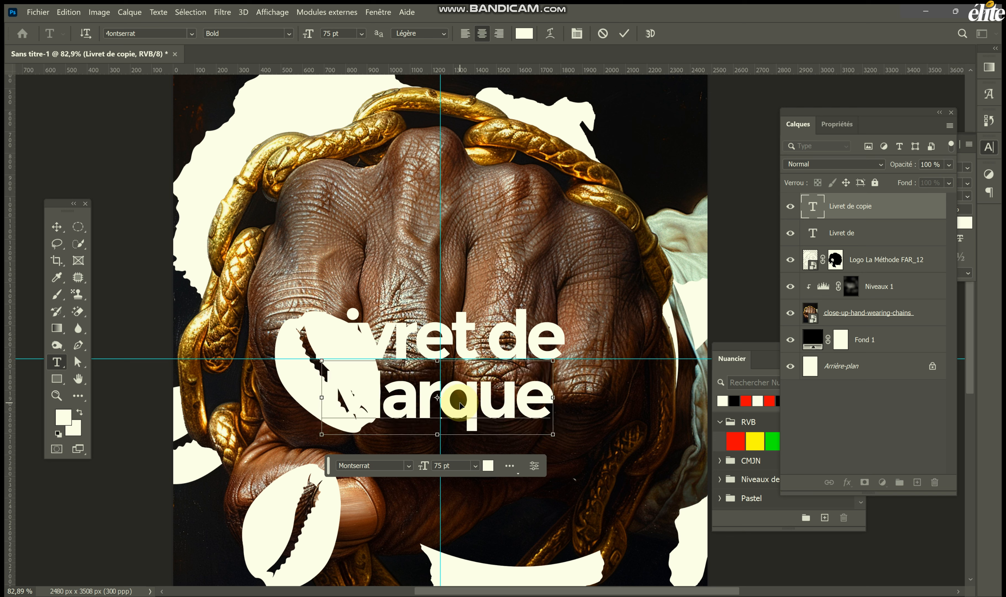
Step: Set the "Marque" text to the Billyjo - Personal Use font at 87 pt
double_click(437, 380)
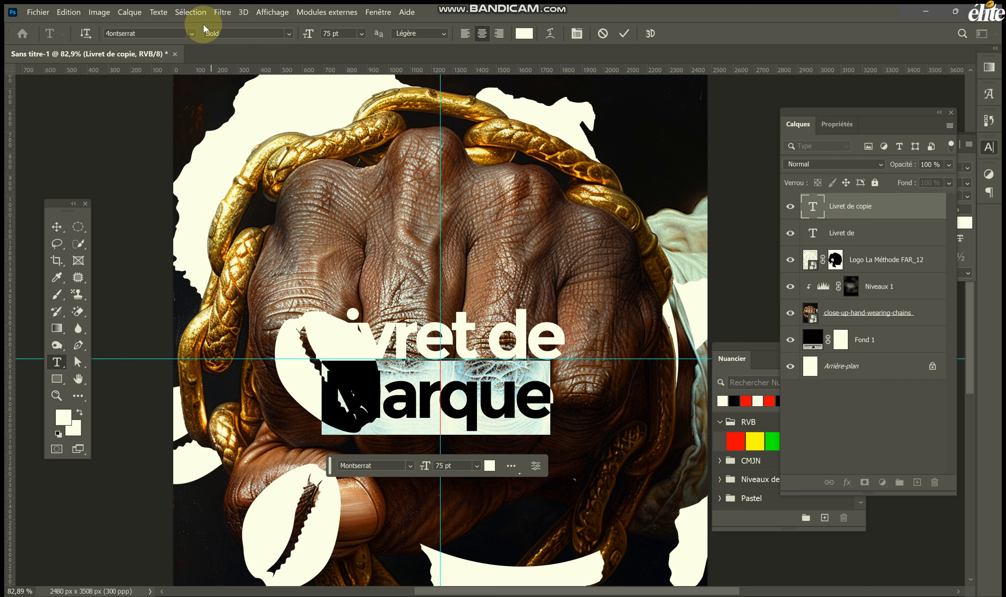
click(192, 34)
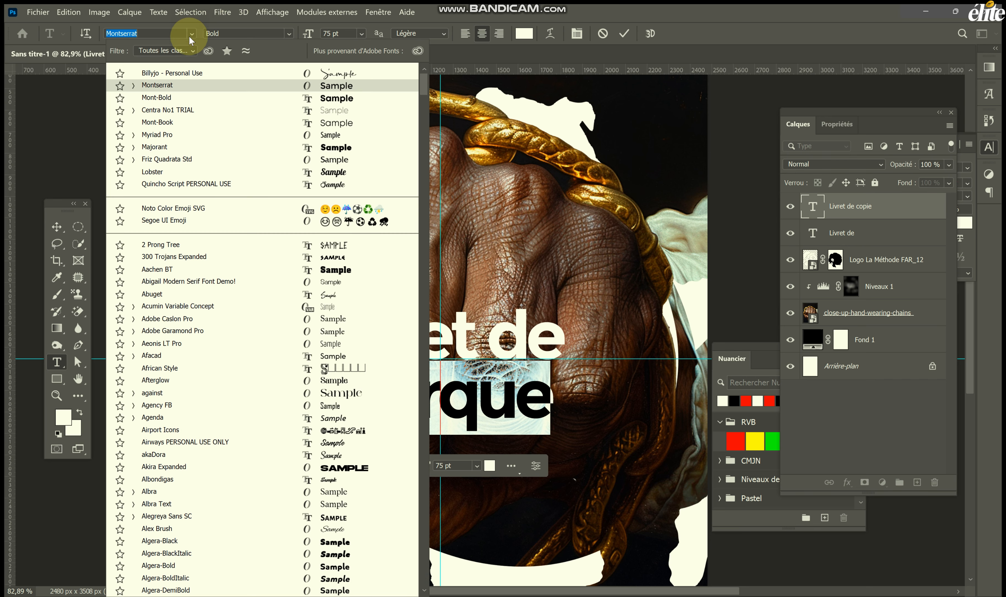
click(206, 67)
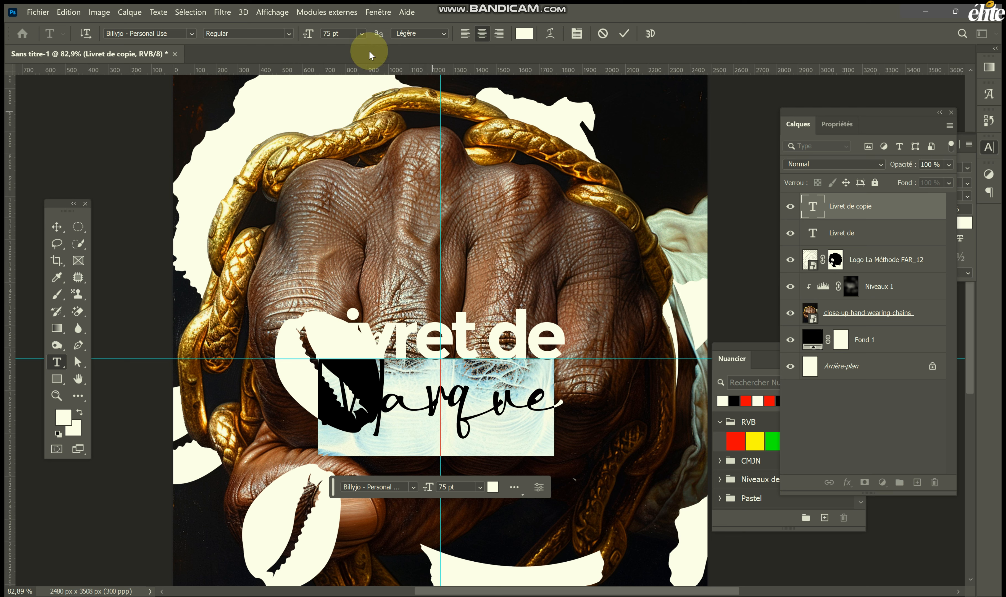
click(351, 36)
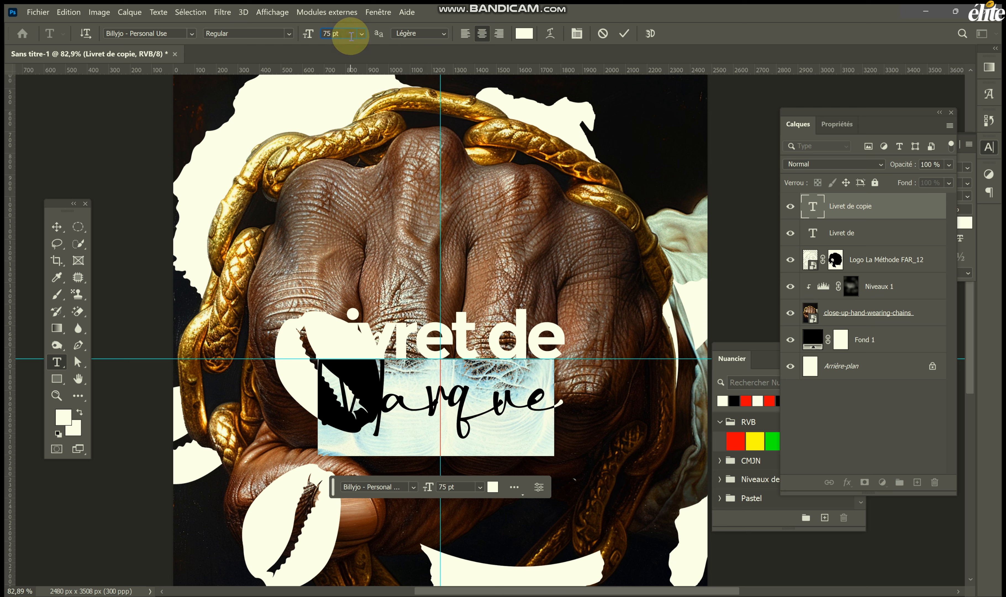
key(Up)
key(Up)
key(Up)
key(Up)
key(Up)
key(Up)
key(Up)
key(Up)
key(Up)
key(Up)
key(Up)
key(Up)
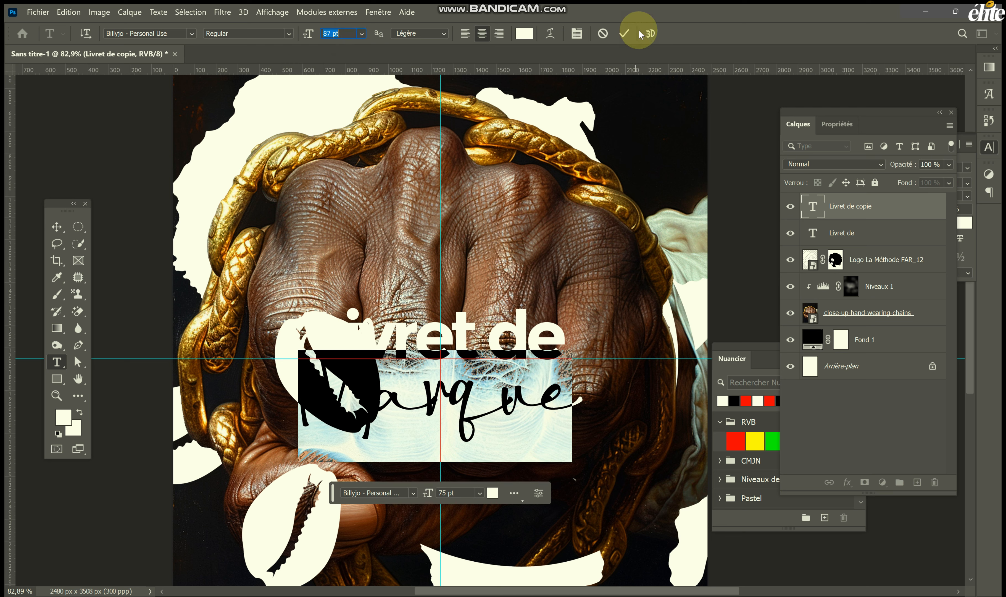
click(624, 34)
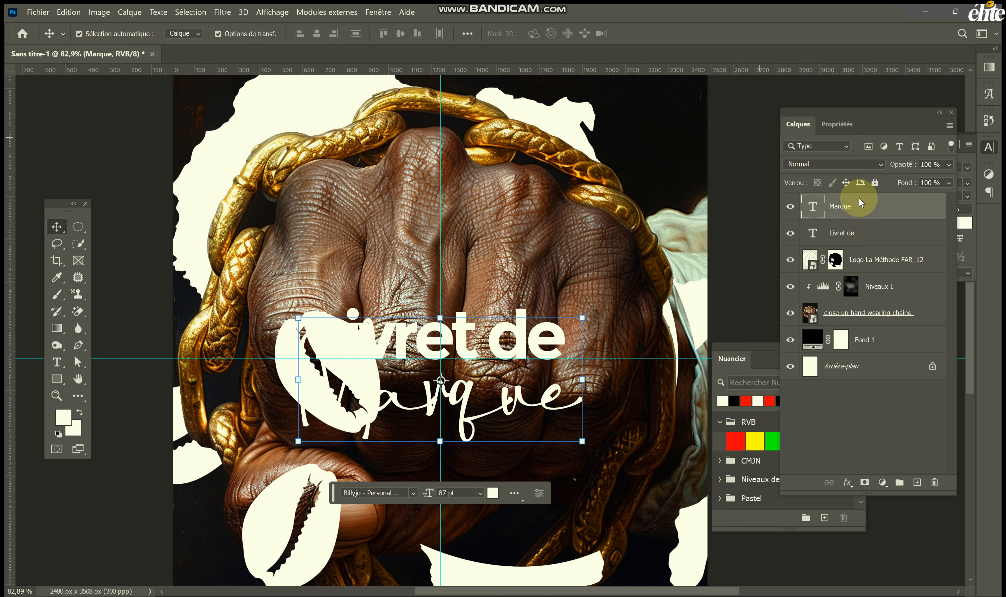
Step: Add a gold linear gradient overlay to the "Marque" text layer
click(847, 482)
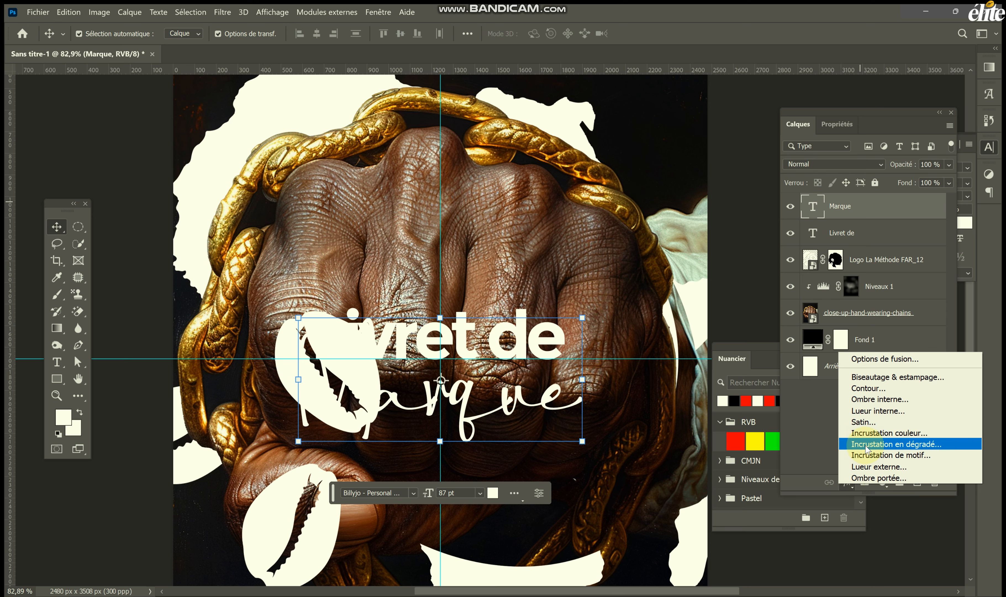
click(894, 444)
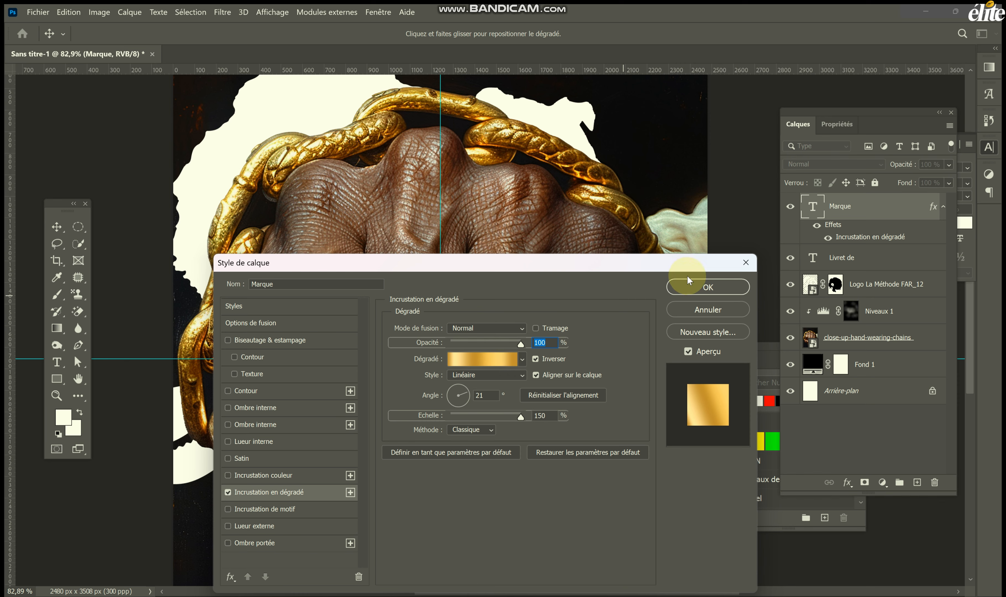
click(708, 287)
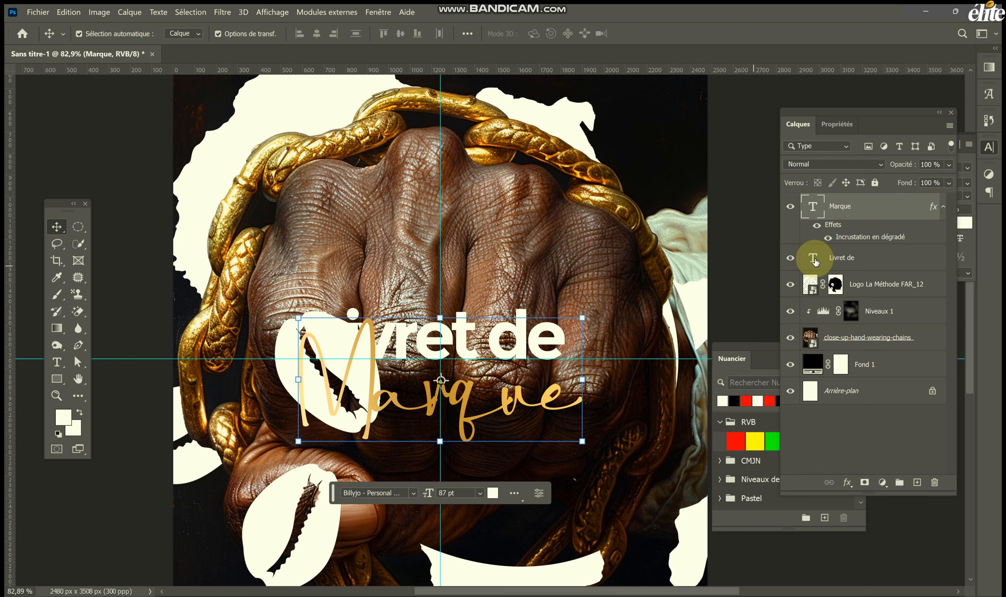
Step: Add a drop shadow at 15% opacity to the "Livret de" text layer
click(846, 257)
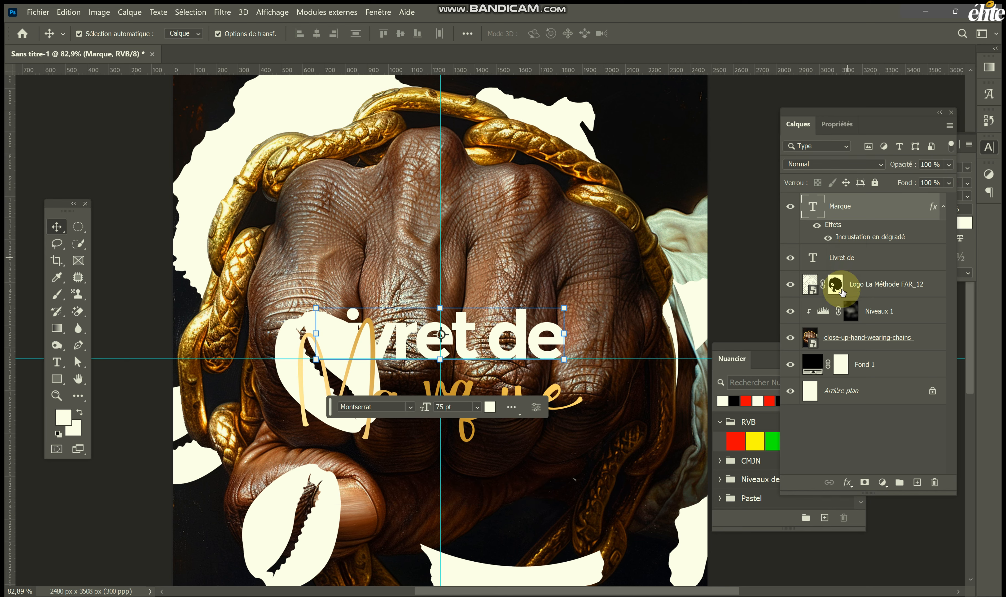
click(848, 482)
click(857, 480)
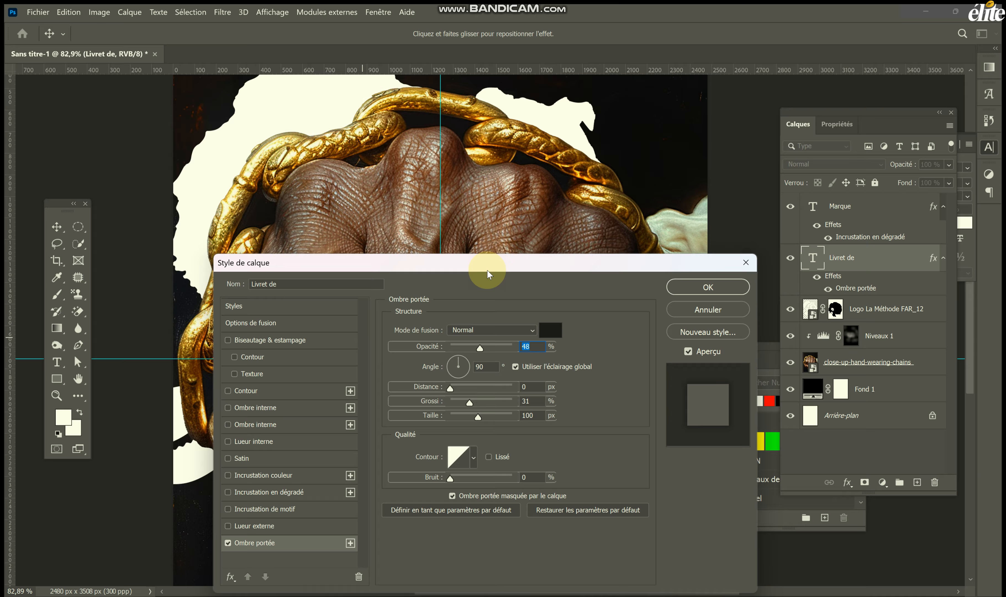
drag(483, 269, 873, 156)
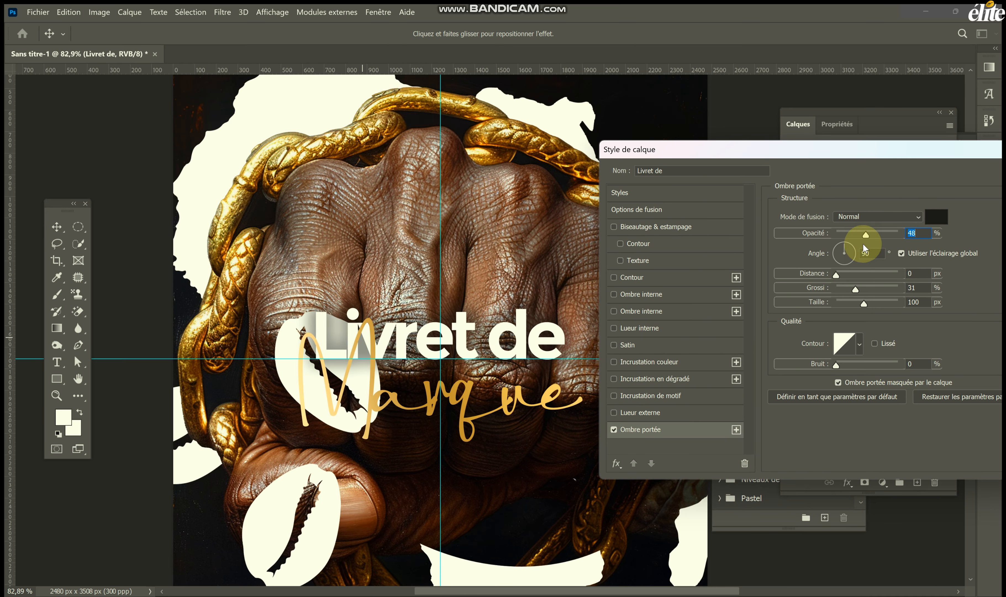
mouse_move(860, 232)
mouse_down()
mouse_move(847, 229)
mouse_move(859, 239)
mouse_move(841, 234)
mouse_move(849, 239)
mouse_up()
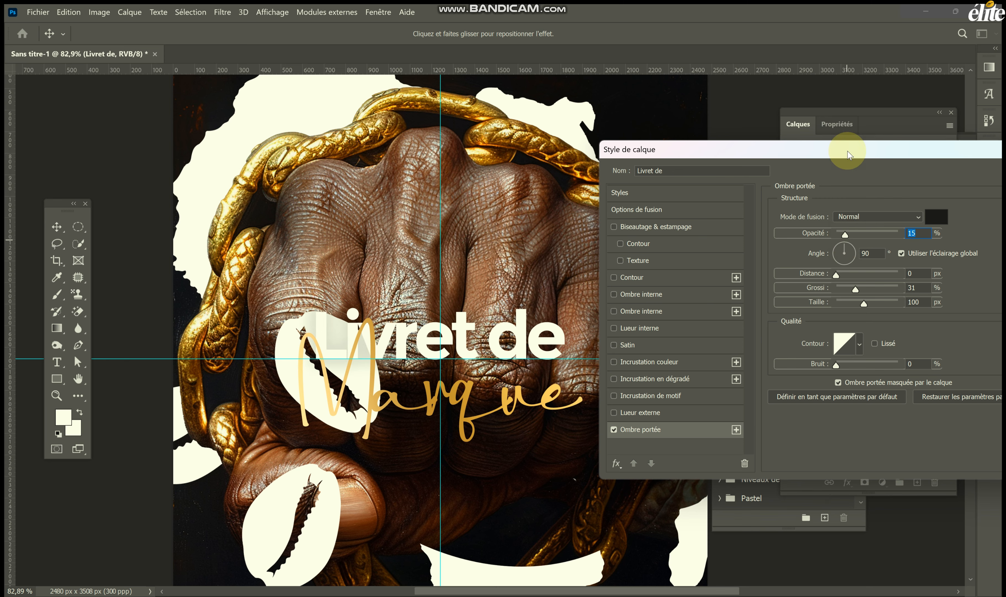
drag(849, 155, 608, 155)
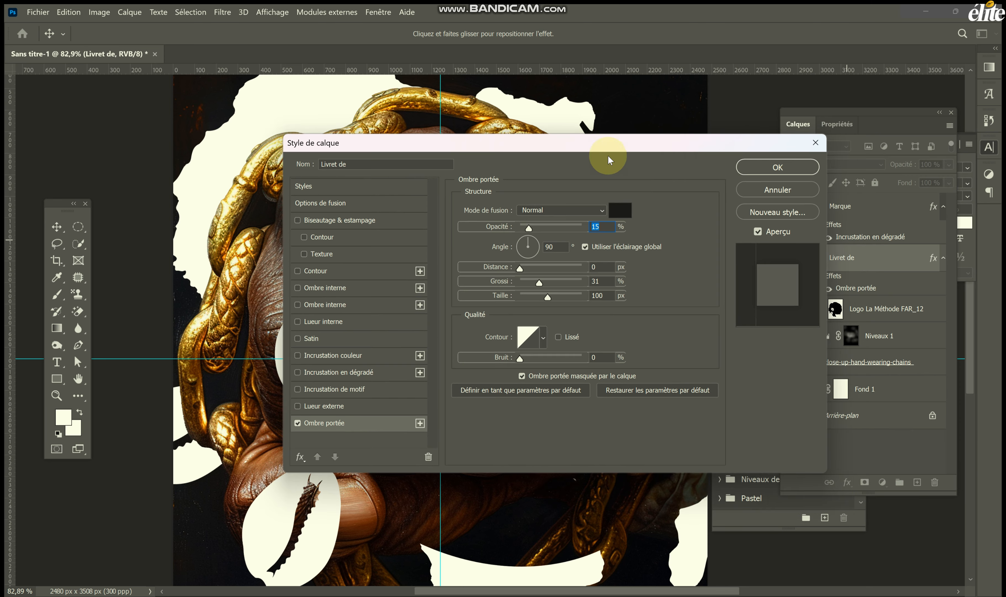
click(754, 168)
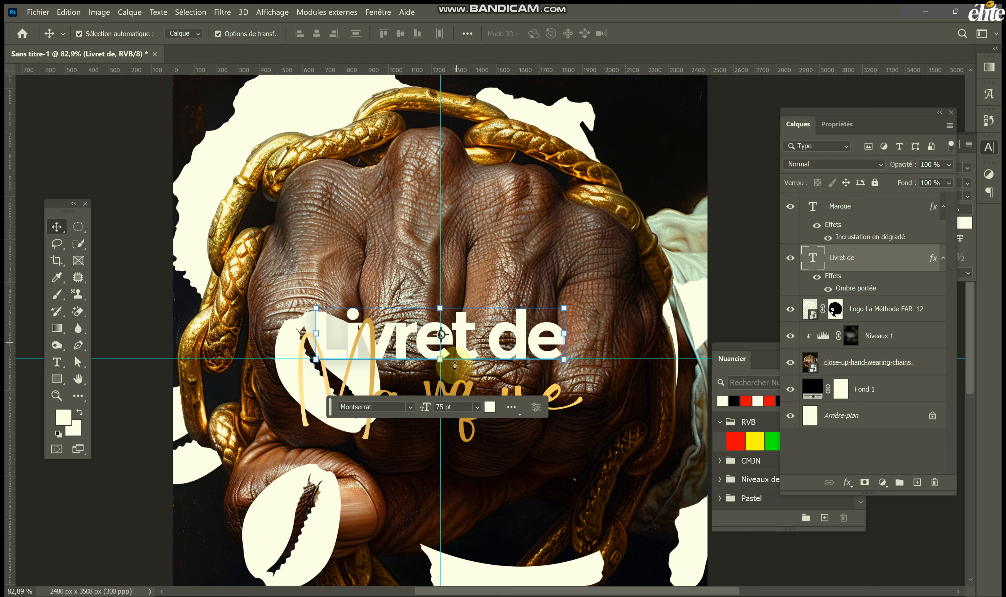
Step: Load the Logo La Méthode FAR_12 layer mask as a selection and activate the Brush tool for painting on that mask
scroll(449, 361, up, 4)
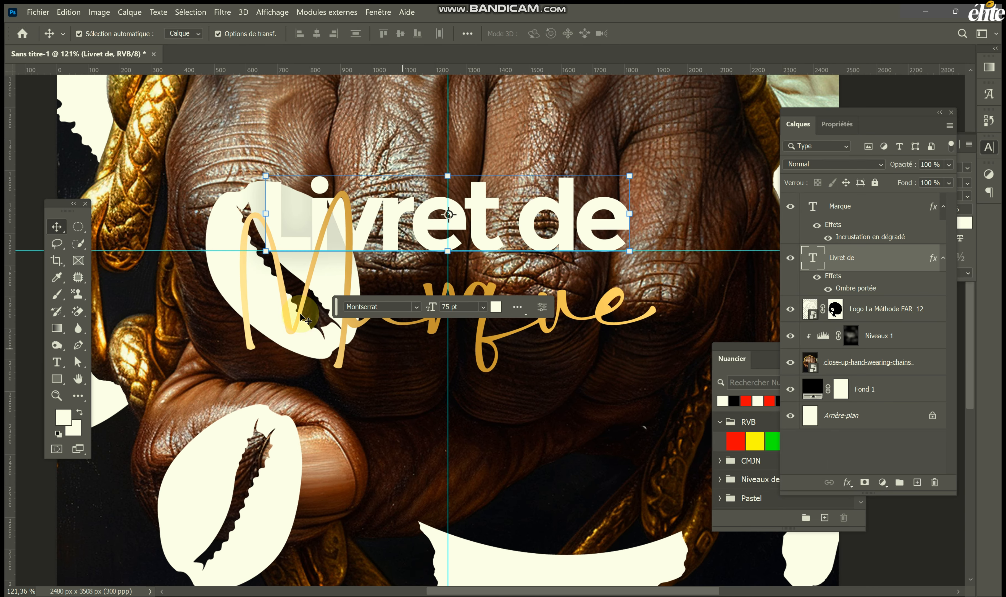
click(814, 315)
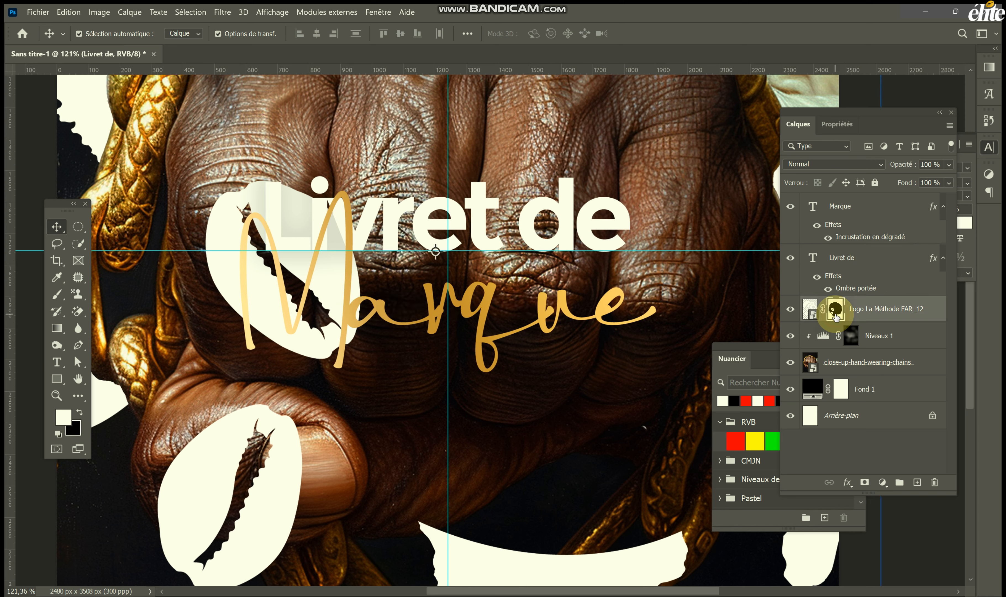
ctrl+click(813, 313)
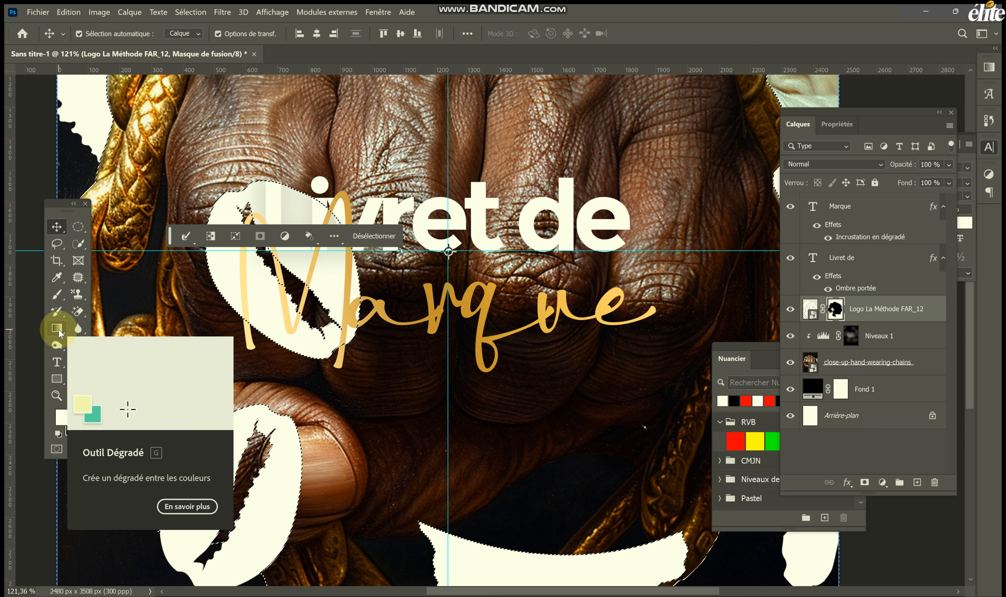
click(57, 294)
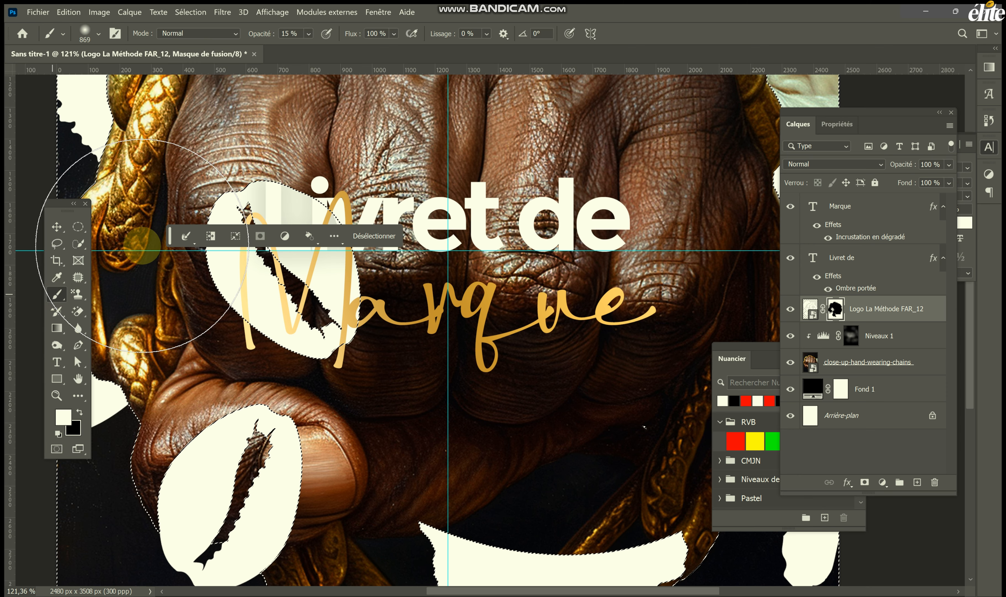
drag(813, 319, 815, 323)
ctrl+click(814, 320)
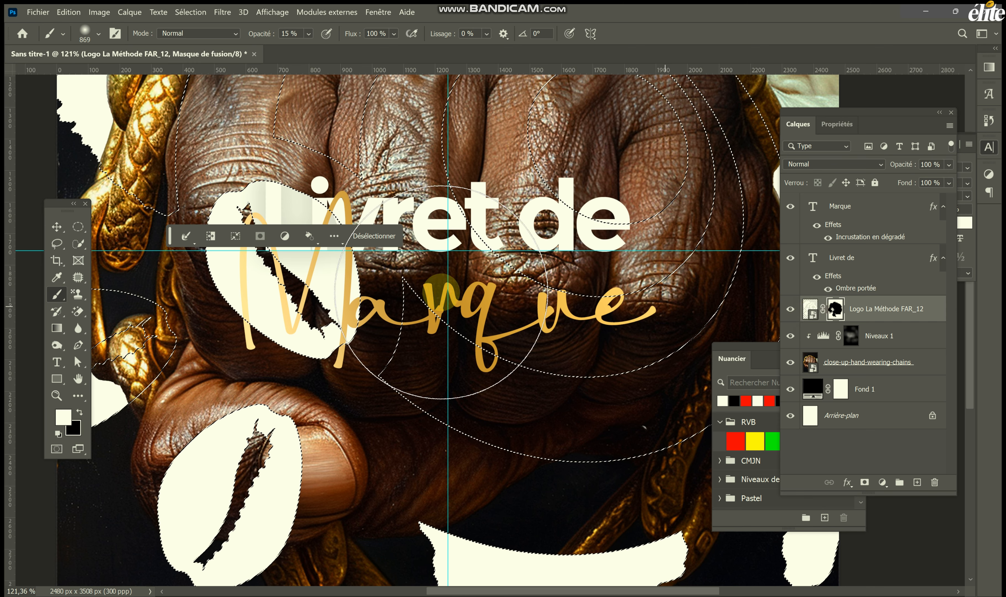
click(837, 300)
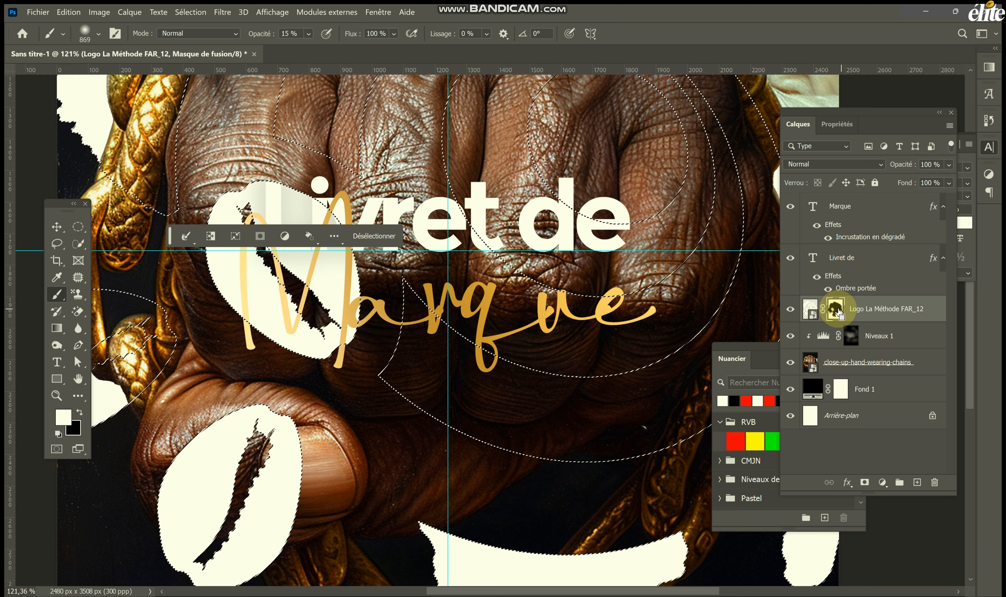
ctrl+click(837, 309)
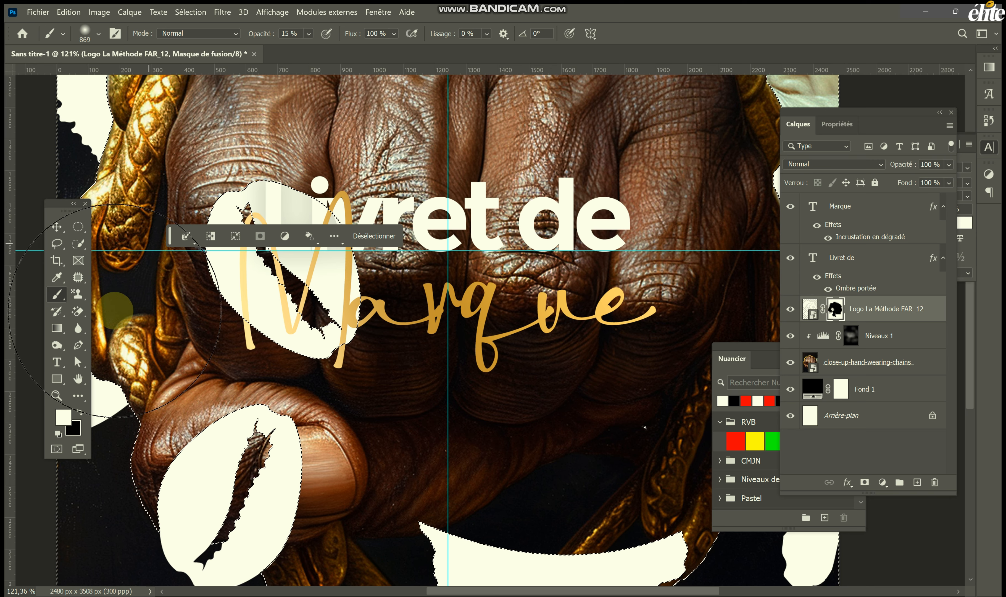
Step: Fade the upper part of the shell behind "Livret de" by painting black at 15% opacity on the logo's mask
key(x)
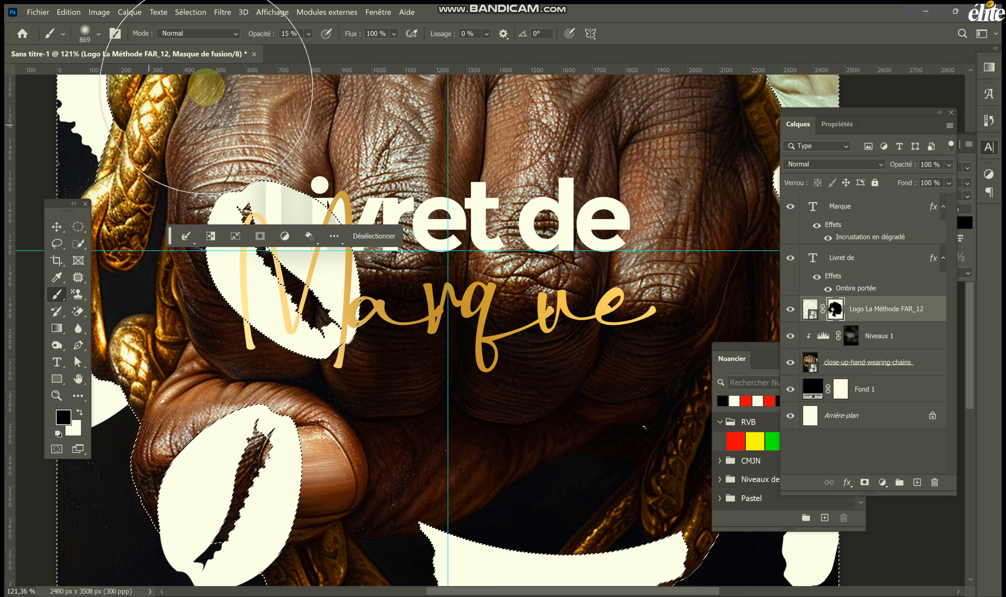
click(272, 163)
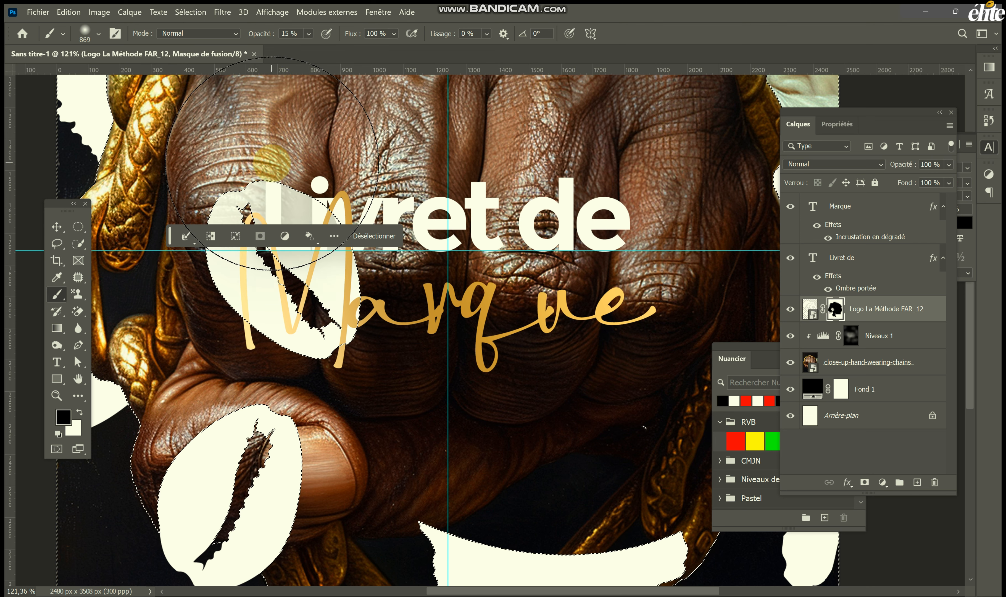
click(337, 198)
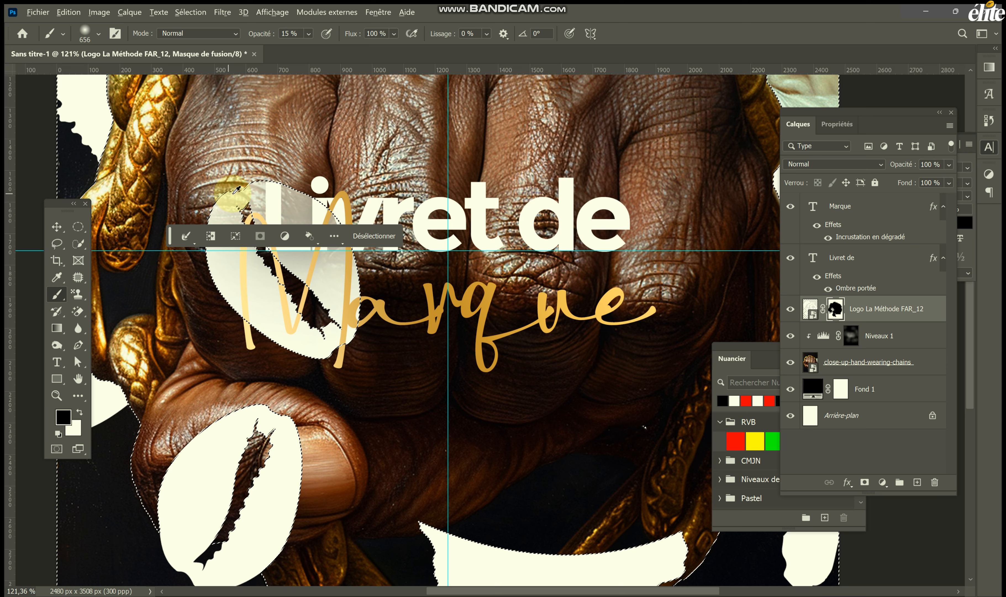
scroll(240, 189, up, 2)
scroll(245, 194, up, 1)
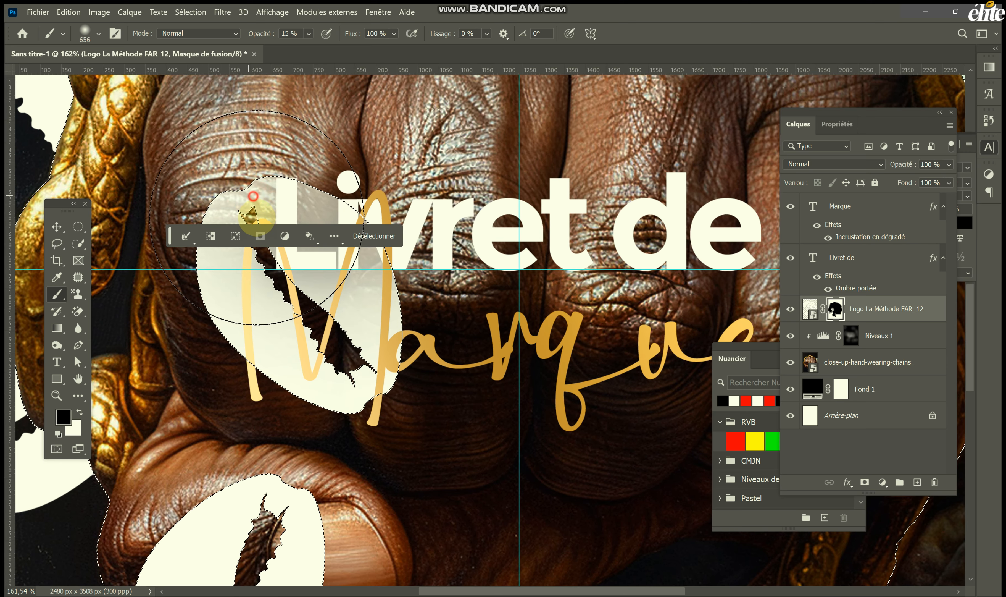
click(256, 217)
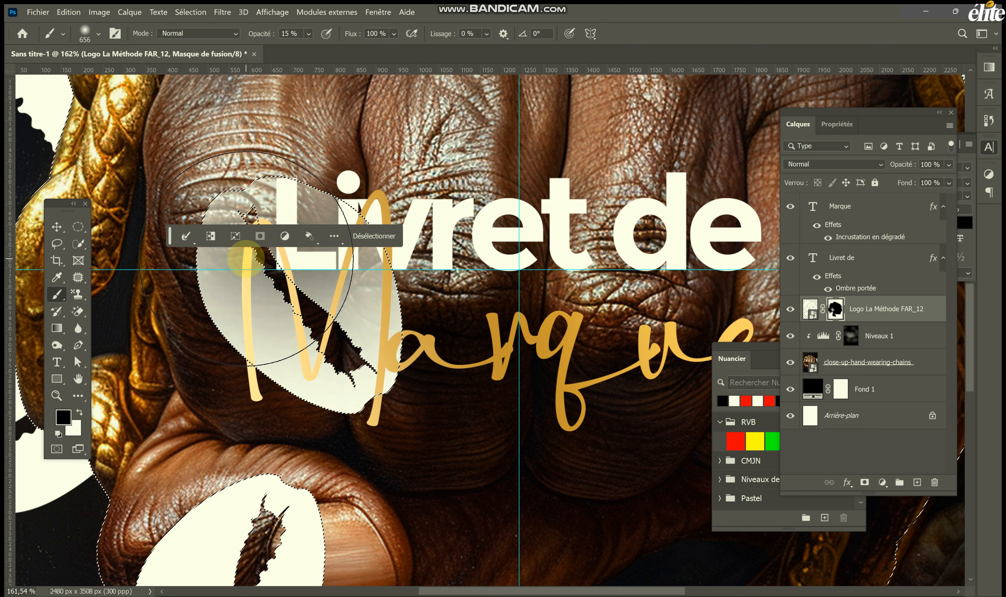
click(238, 172)
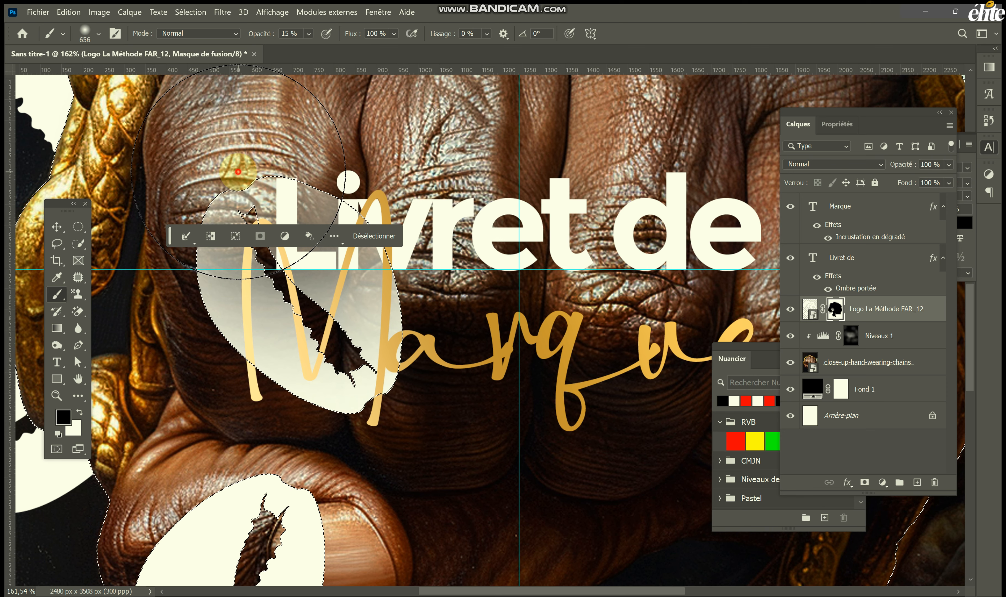
click(325, 234)
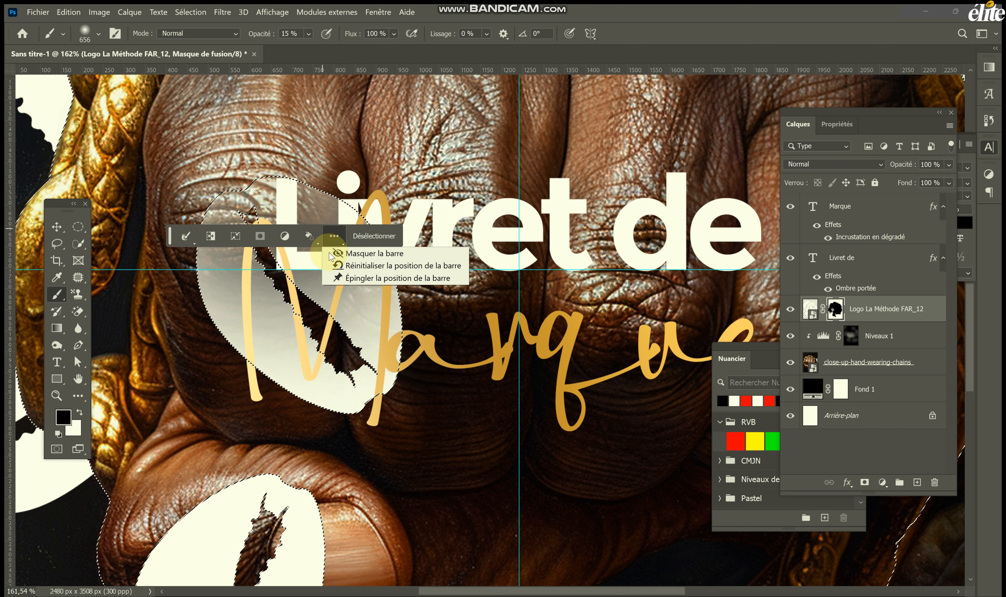
click(277, 169)
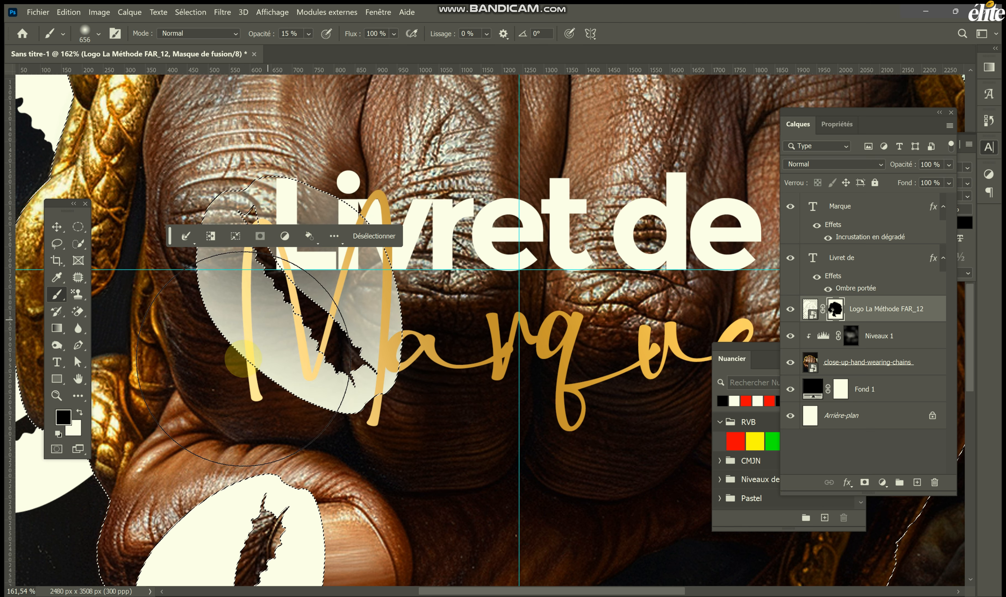
Step: Restore the lower part of the shell behind the "M" by painting white at 15% opacity on the logo's mask
key(x)
click(293, 419)
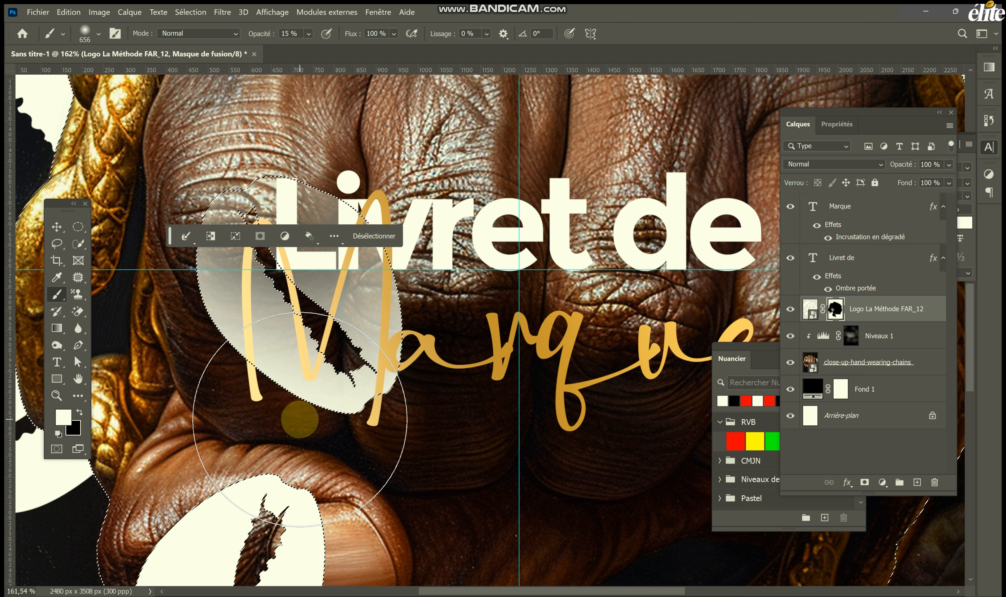
drag(345, 408, 242, 397)
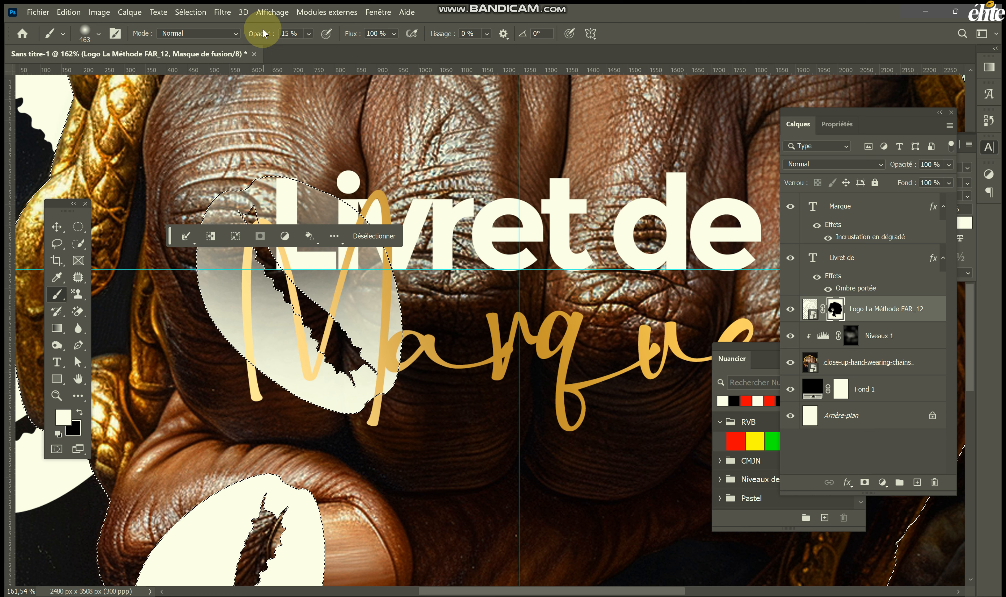
Step: Further fade the upper part of the shell behind "Livret de" by painting black at 53% opacity on the logo's mask, and clear the selection
click(281, 34)
text(53)
key(Return)
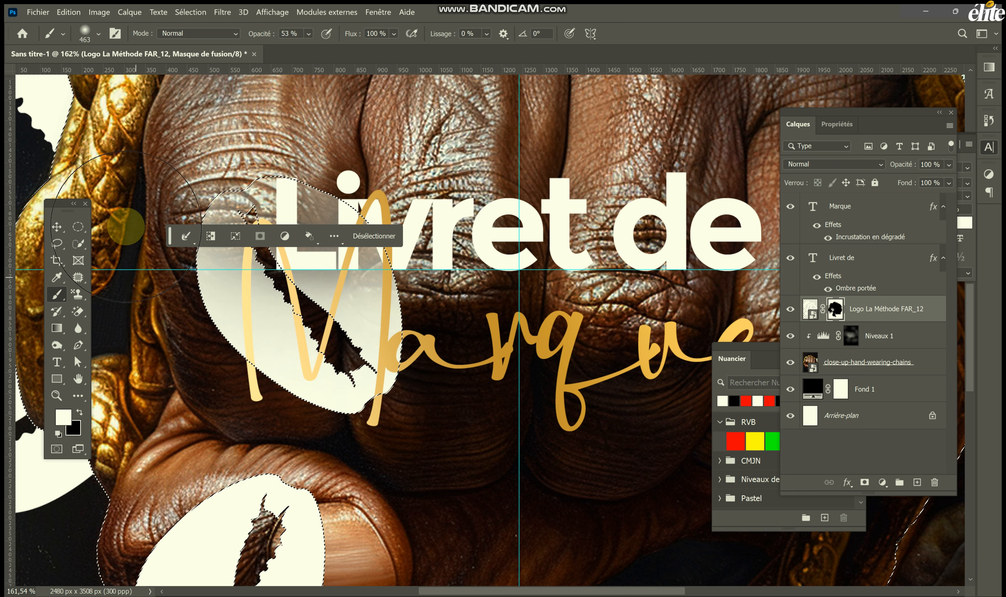
key(x)
click(185, 236)
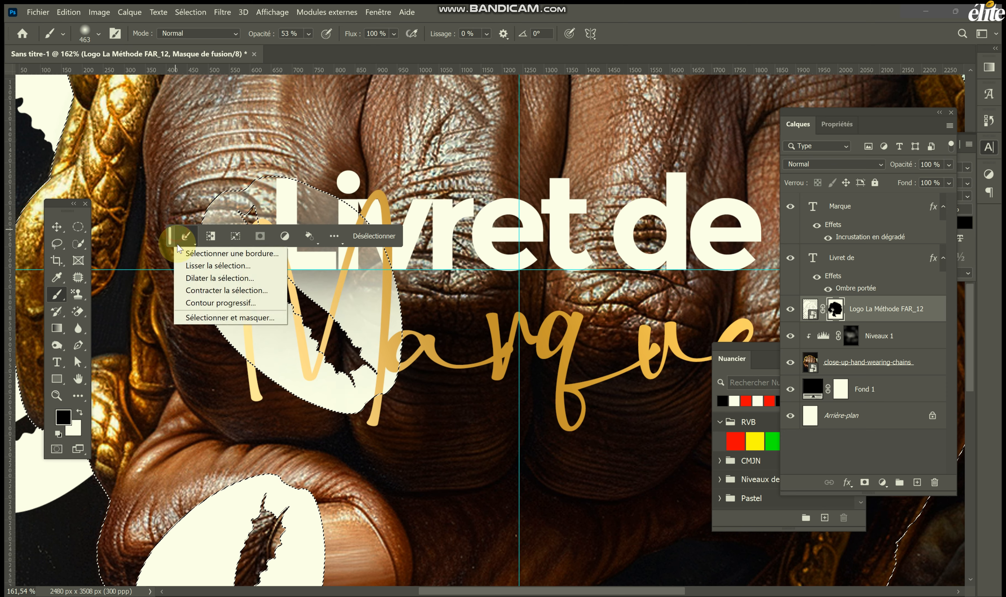
click(174, 192)
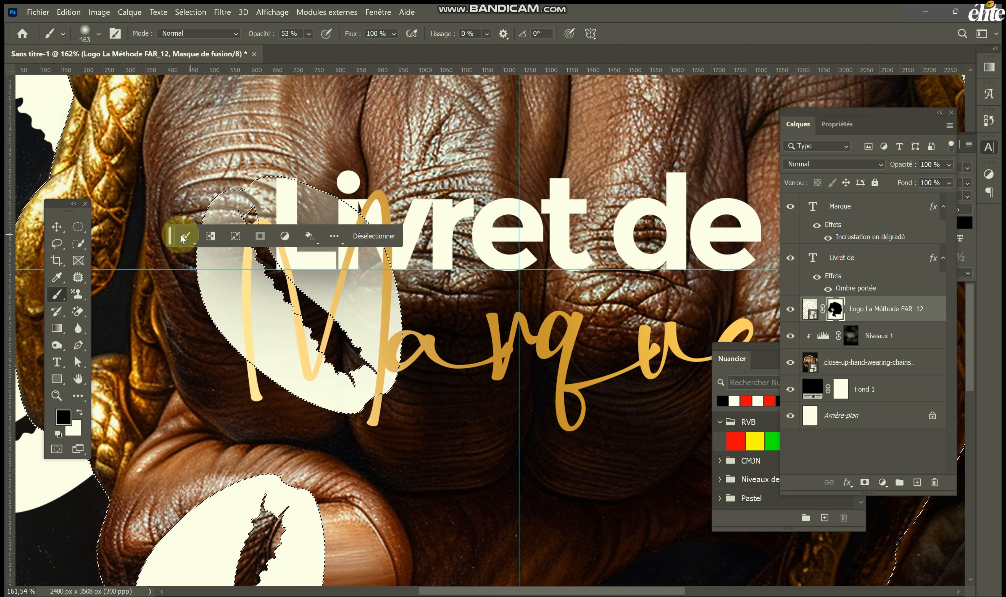
drag(170, 235, 173, 489)
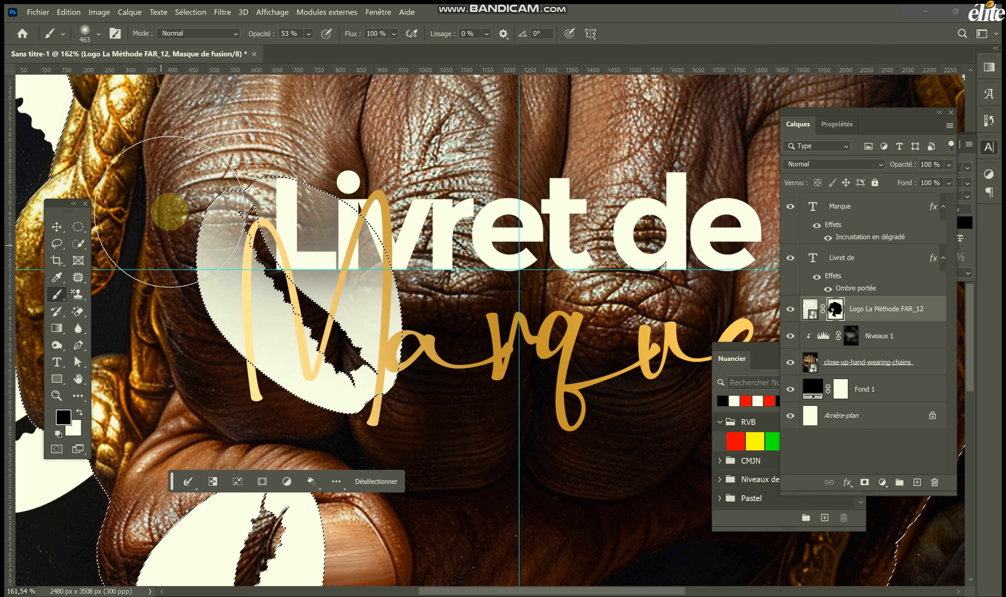
drag(322, 237, 426, 337)
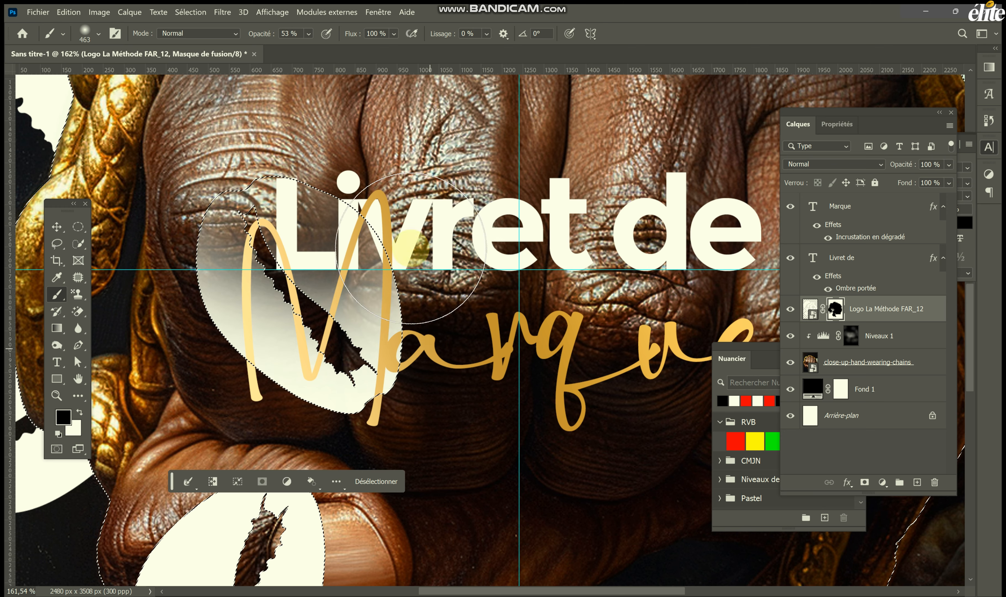
drag(391, 208, 468, 253)
alt+click(560, 333)
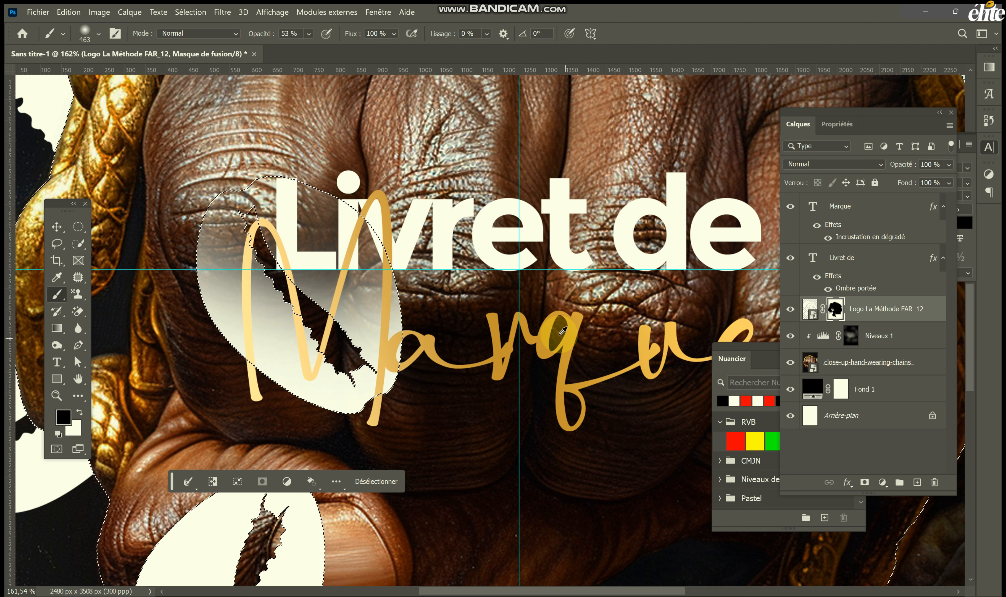
scroll(563, 331, down, 1)
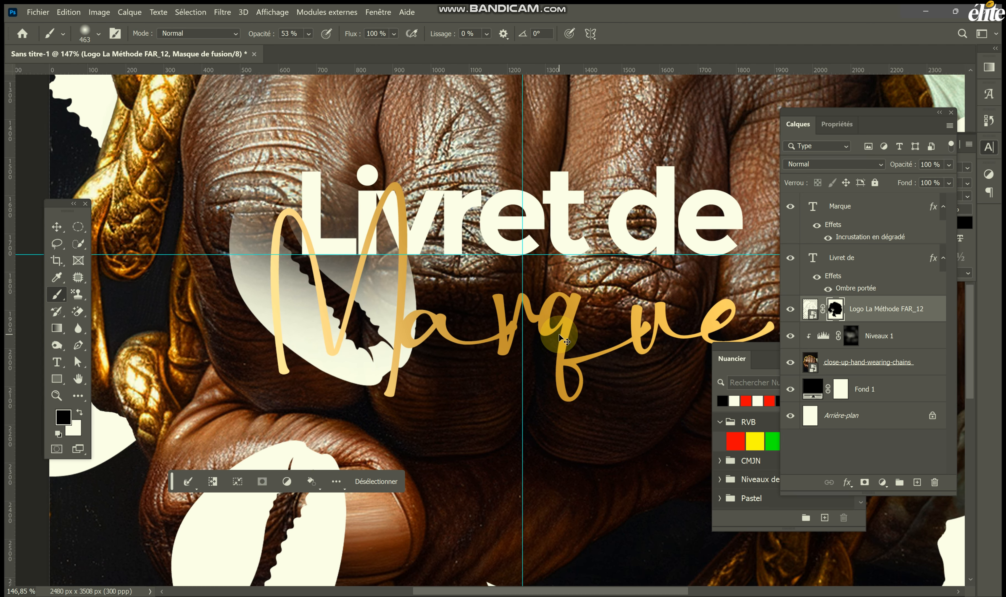
key(ctrl+d)
Step: Strengthen the Niveaux 1 adjustment behind the title by painting white on its mask with a 950 px brush at 43% opacity
scroll(282, 213, down, 8)
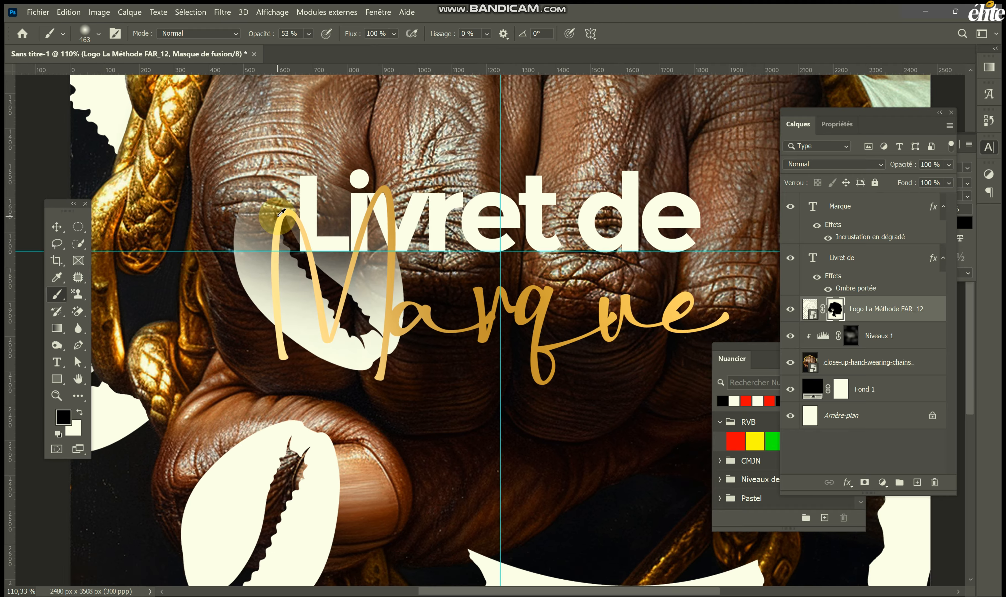
scroll(282, 212, down, 2)
scroll(278, 217, up, 3)
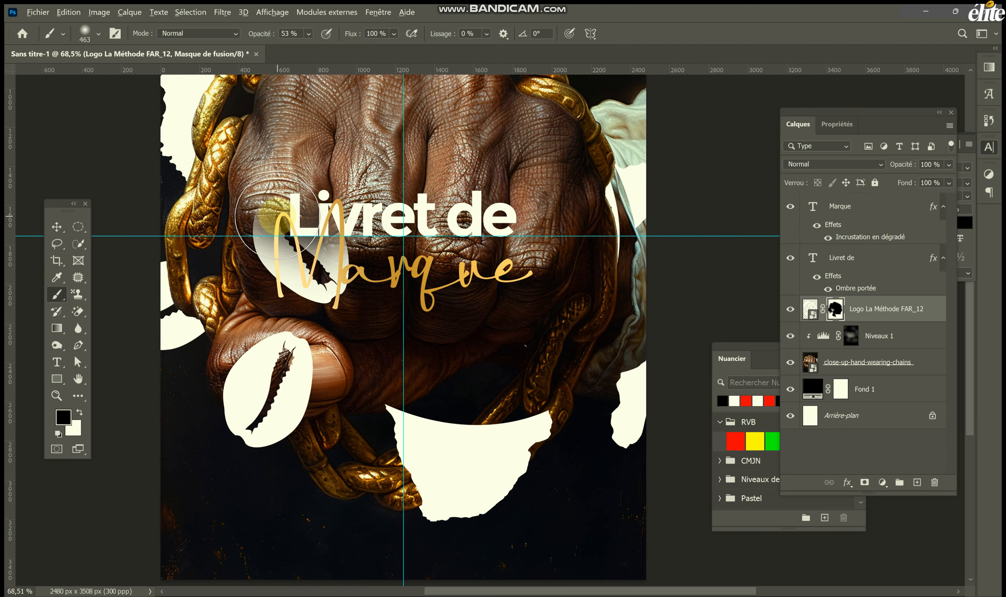
click(56, 227)
click(845, 332)
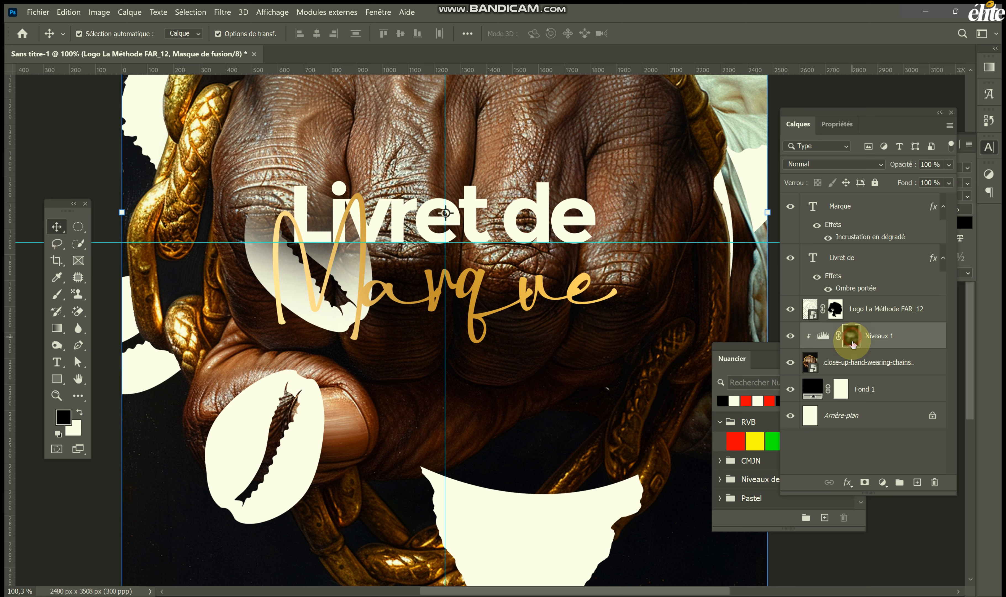
click(56, 294)
click(855, 335)
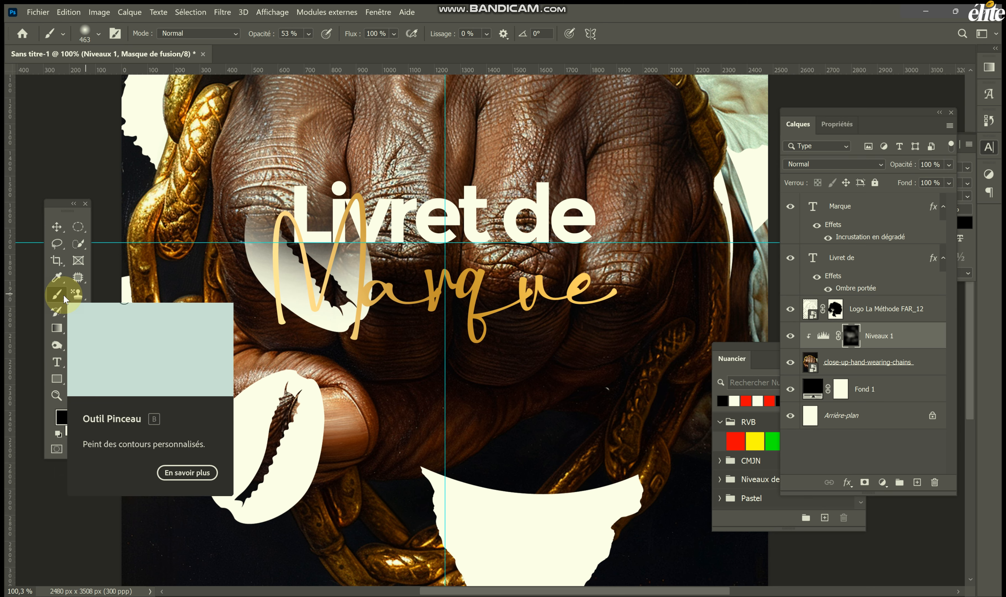
key(d)
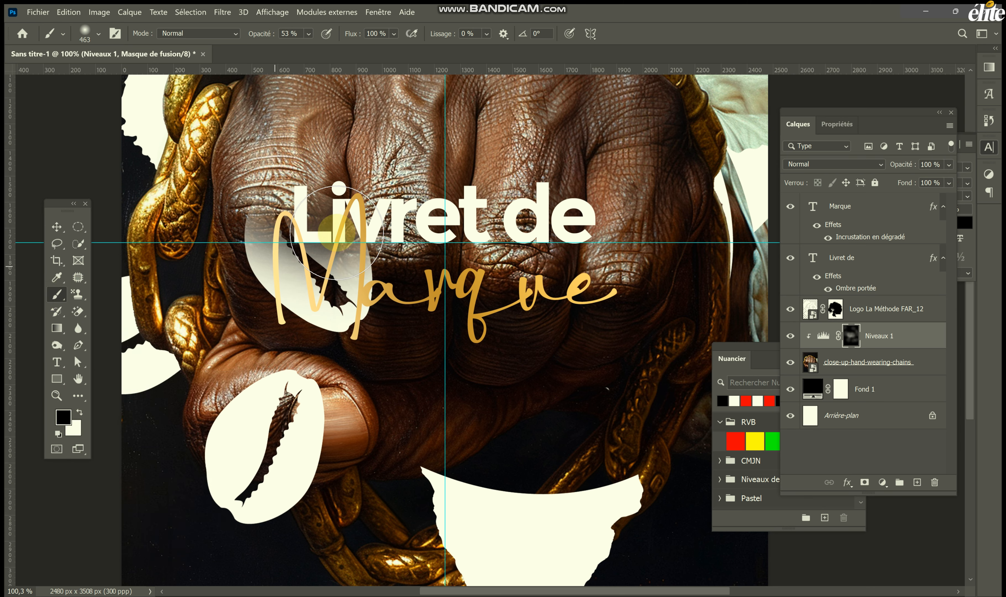
key(x)
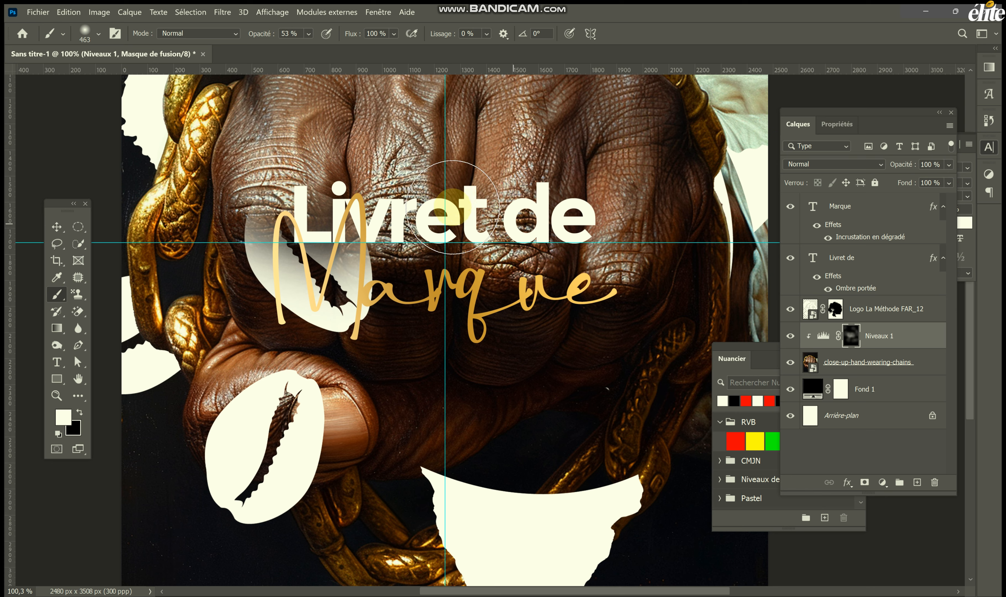
mouse_move(440, 219)
mouse_down()
mouse_move(533, 236)
mouse_move(602, 233)
mouse_move(333, 99)
mouse_move(259, 17)
mouse_move(250, 35)
mouse_up()
click(319, 187)
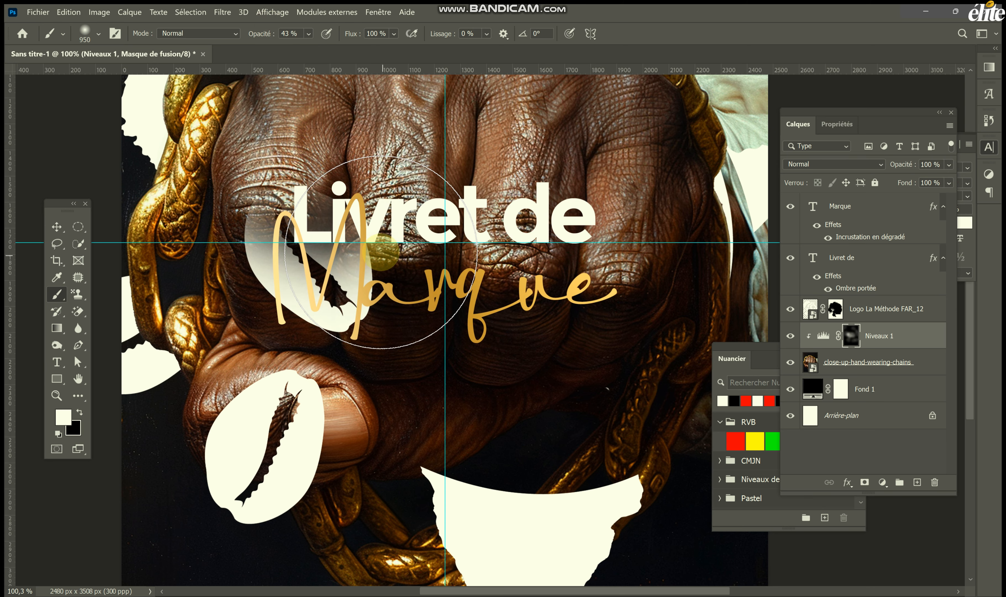
click(492, 248)
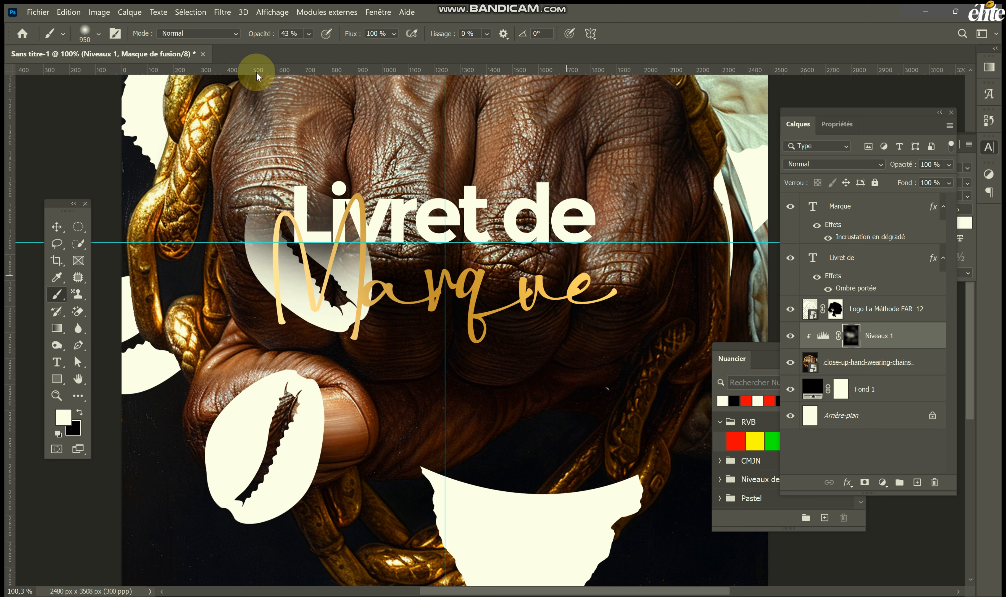
Step: Extend the Niveaux 1 adjustment around the word "Marque" by painting white on its mask at 27% opacity
drag(265, 36, 255, 37)
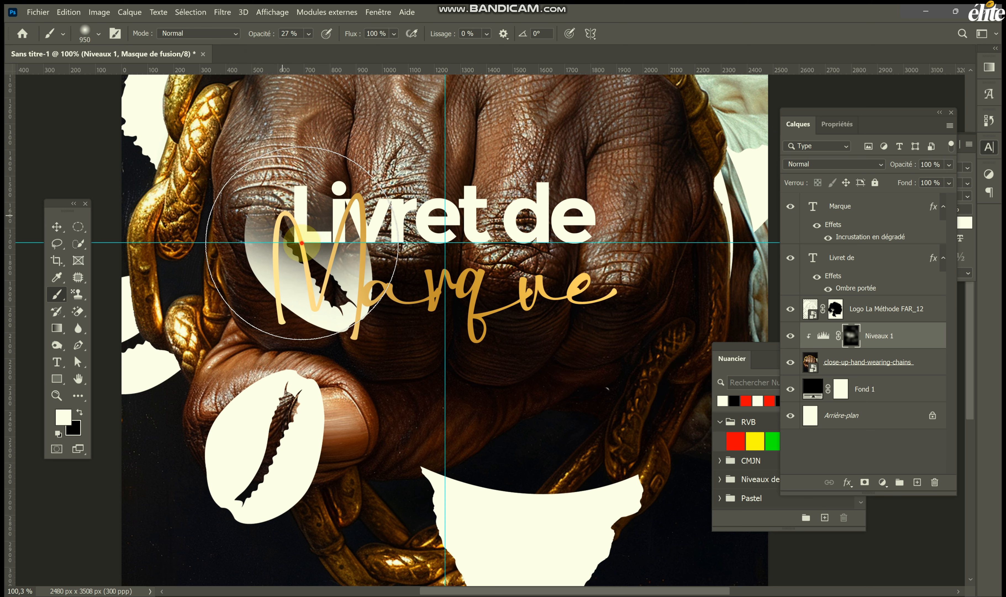
click(560, 297)
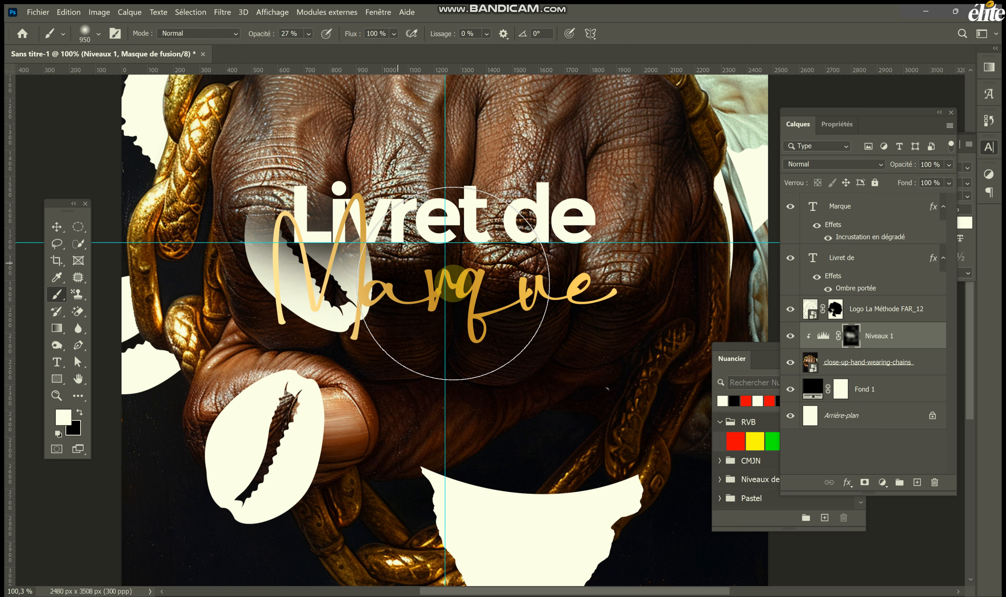
scroll(449, 282, up, 3)
click(257, 6)
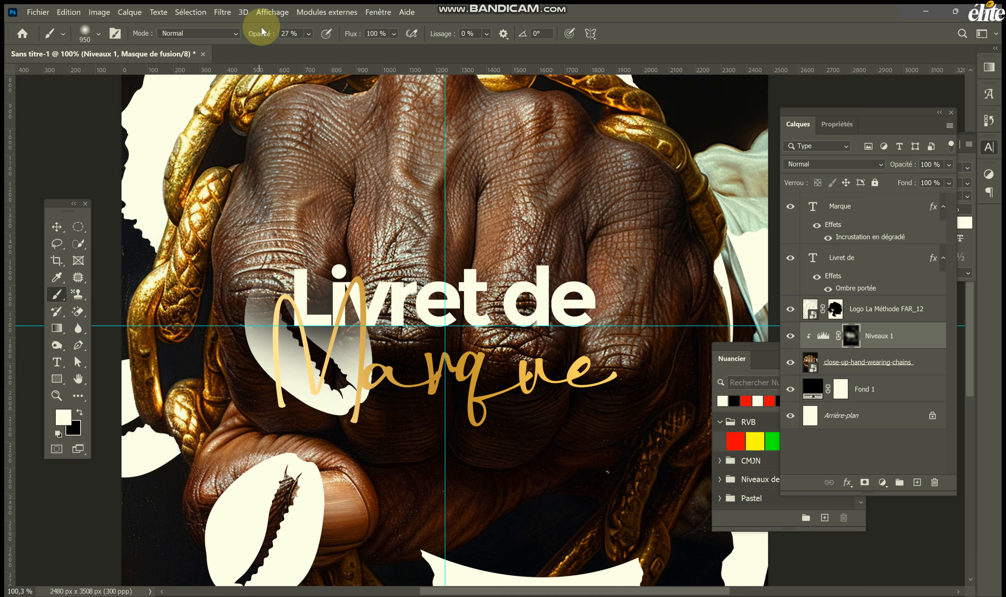
Step: Slightly soften the Niveaux 1 adjustment below the title by painting black on its mask at 1% opacity
drag(250, 37, 245, 38)
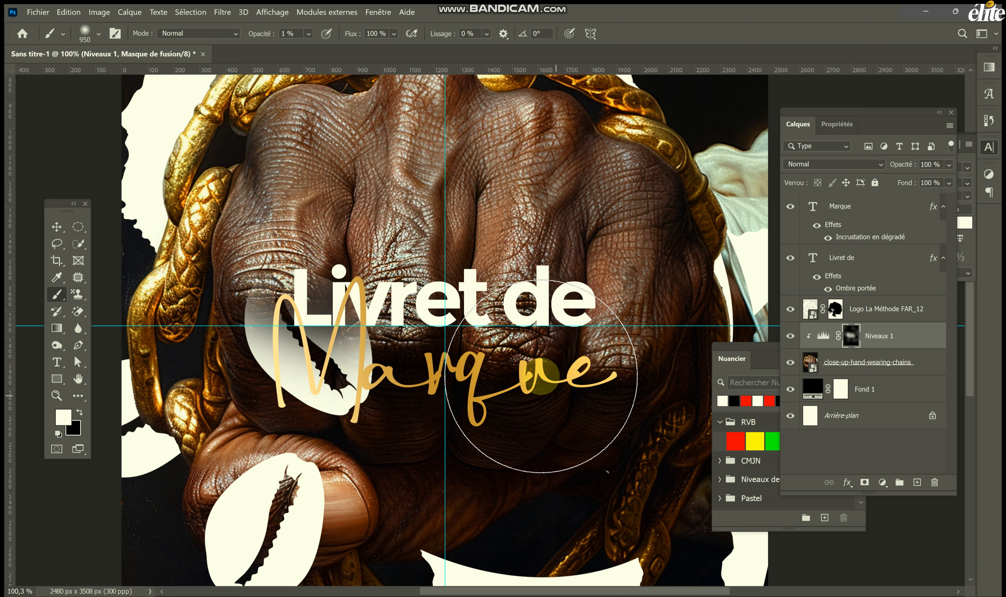
scroll(538, 371, down, 3)
key(x)
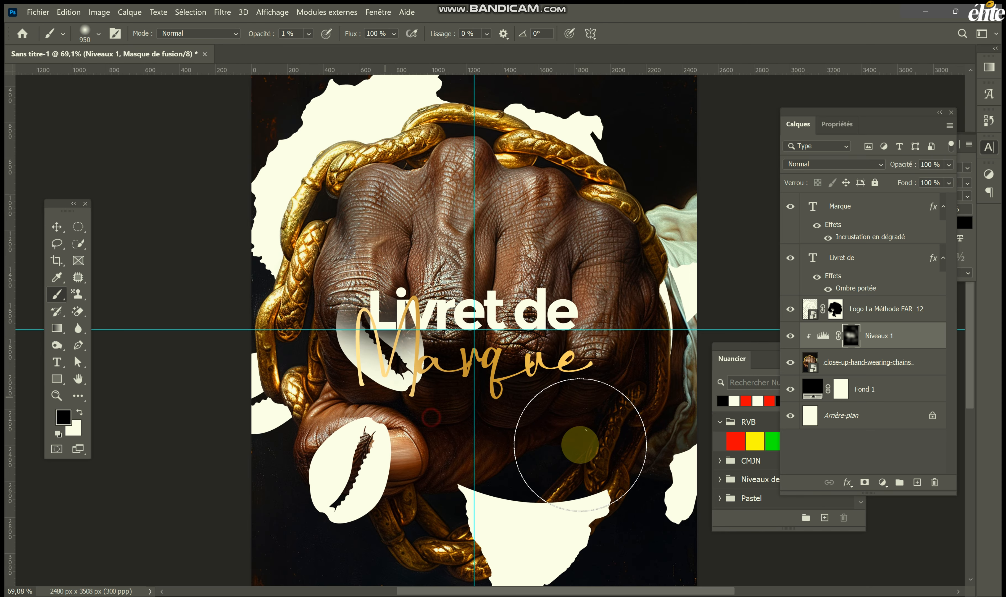
mouse_move(641, 454)
mouse_down()
mouse_move(528, 425)
mouse_move(553, 426)
mouse_move(474, 442)
mouse_up()
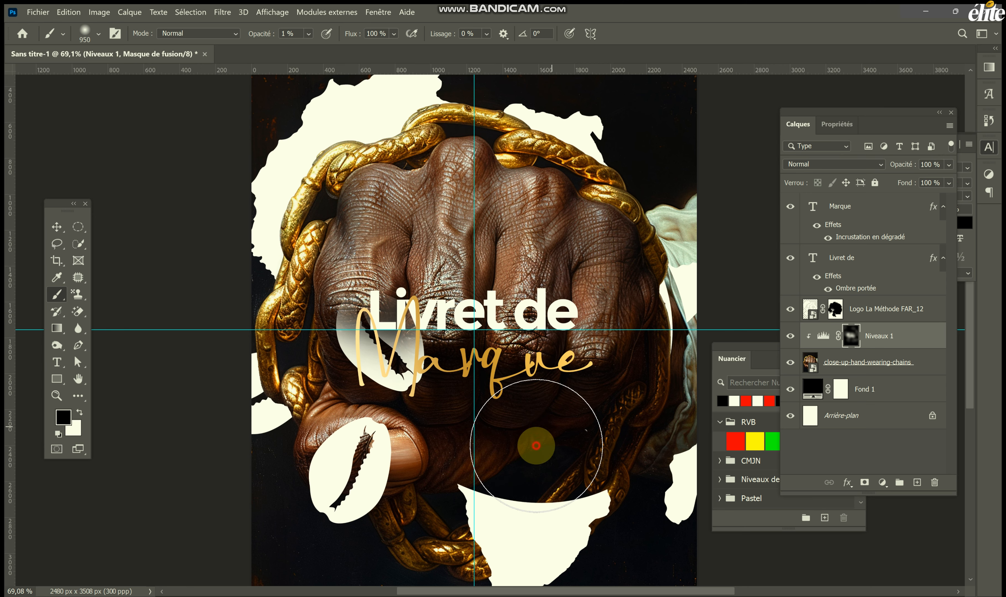
mouse_move(538, 446)
mouse_down()
mouse_move(415, 446)
mouse_move(536, 455)
mouse_up()
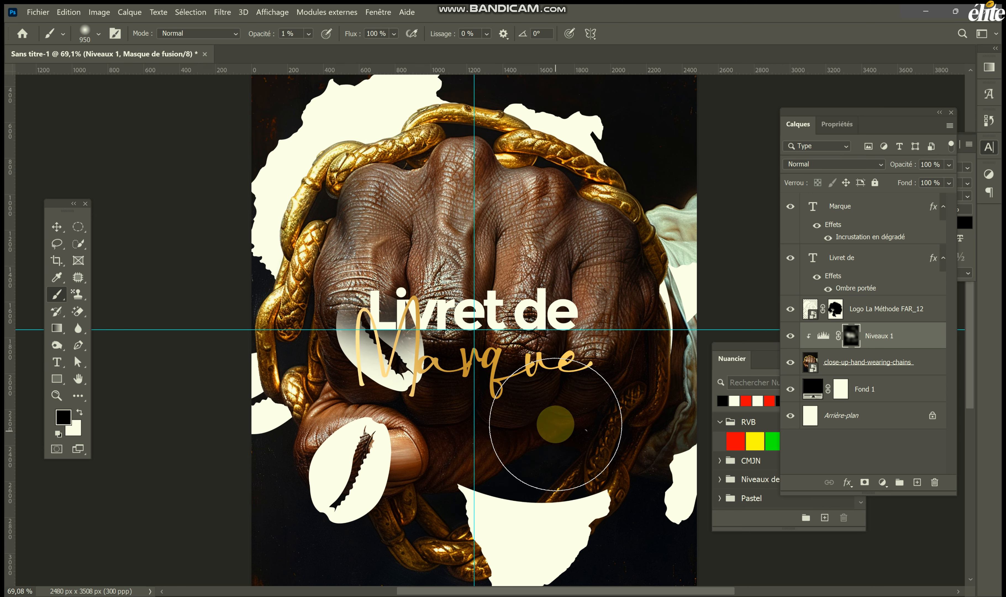
Step: Duplicate the "Marque" text layer and place the copy directly below the original word
scroll(555, 422, down, 3)
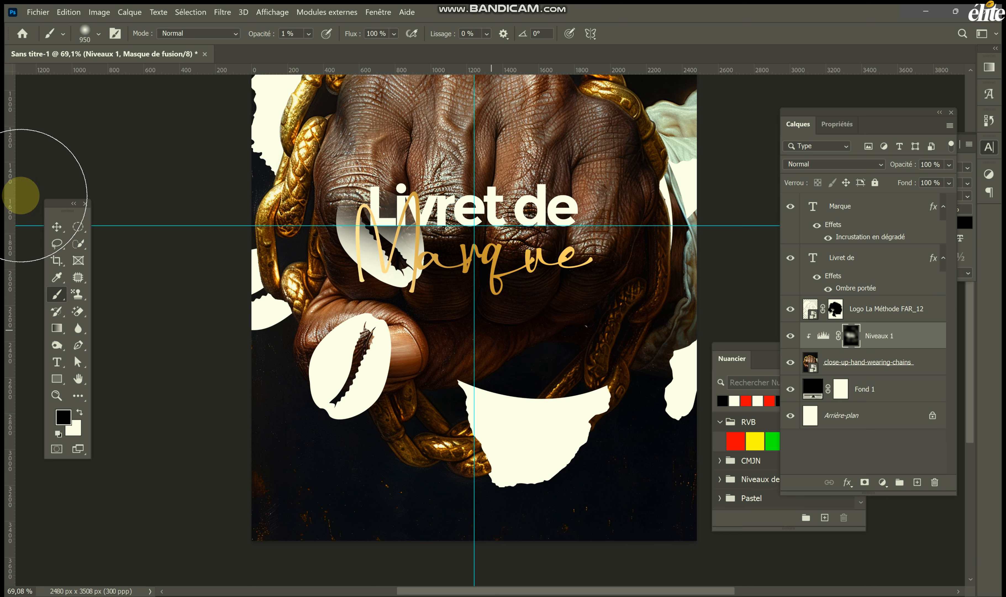
click(56, 227)
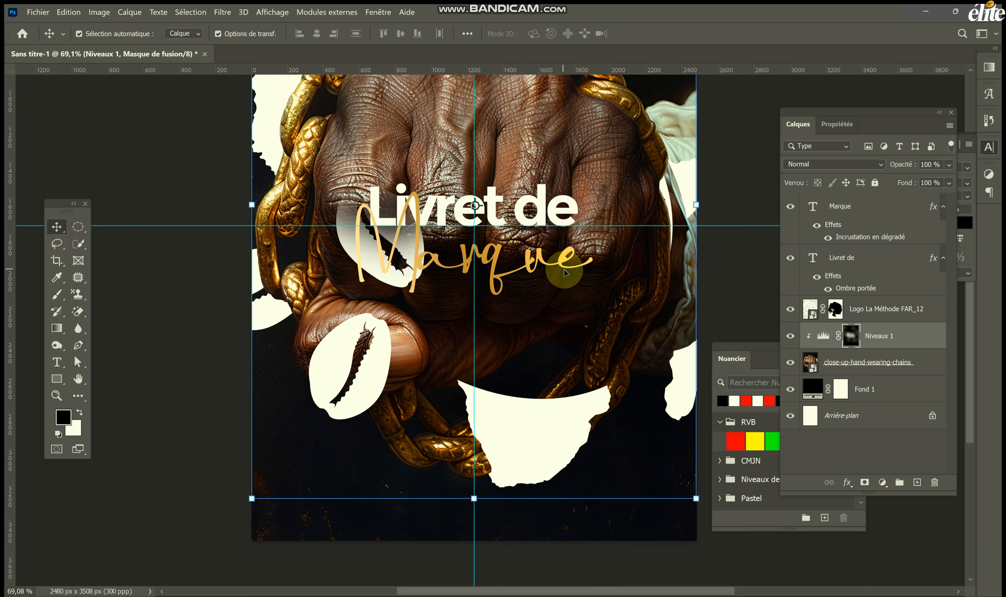
click(565, 271)
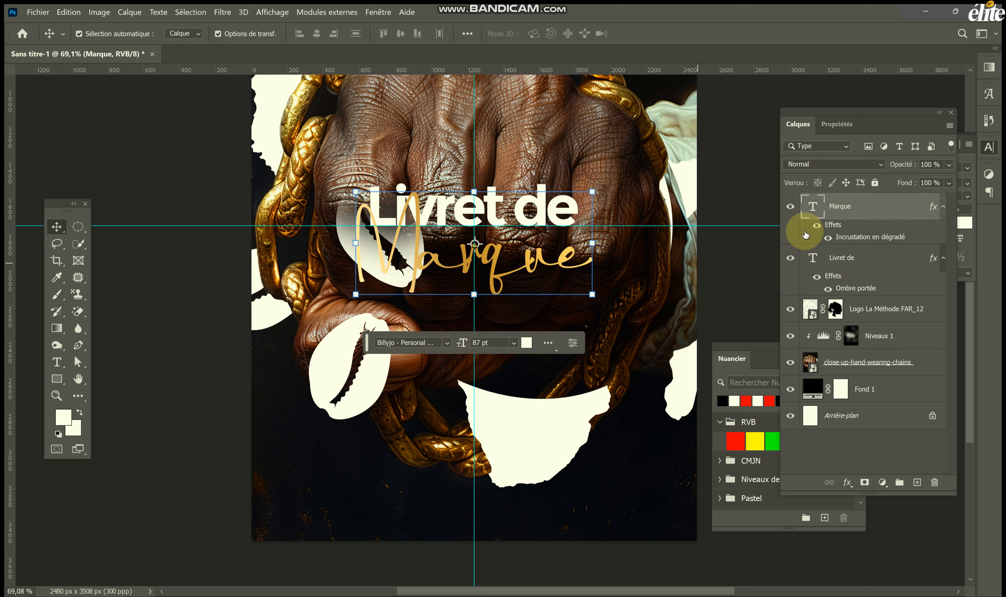
key(ctrl+j)
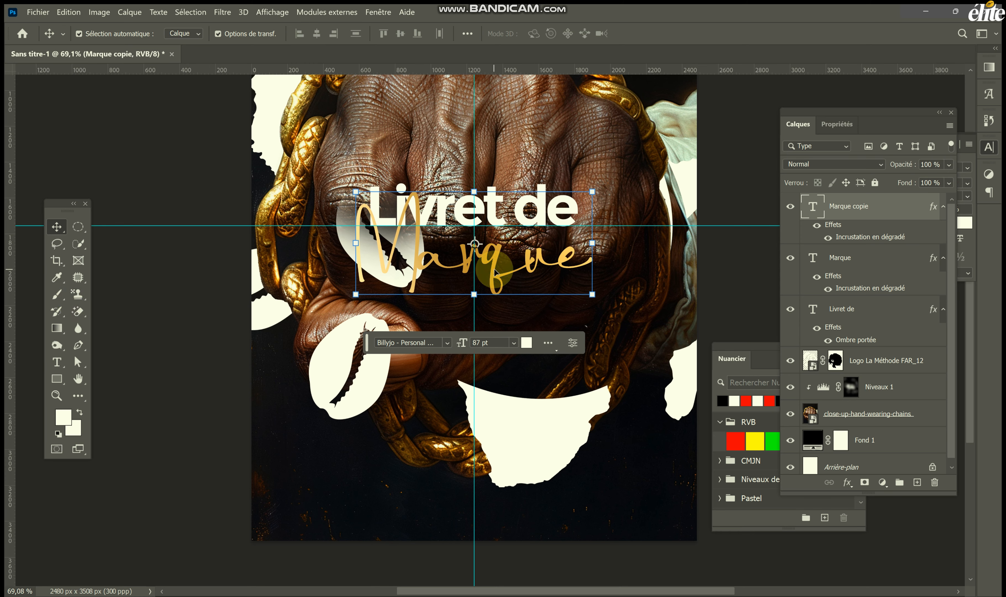
drag(493, 274, 491, 363)
Step: Replace the text of the duplicated "Marque" layer with "2024"
double_click(490, 361)
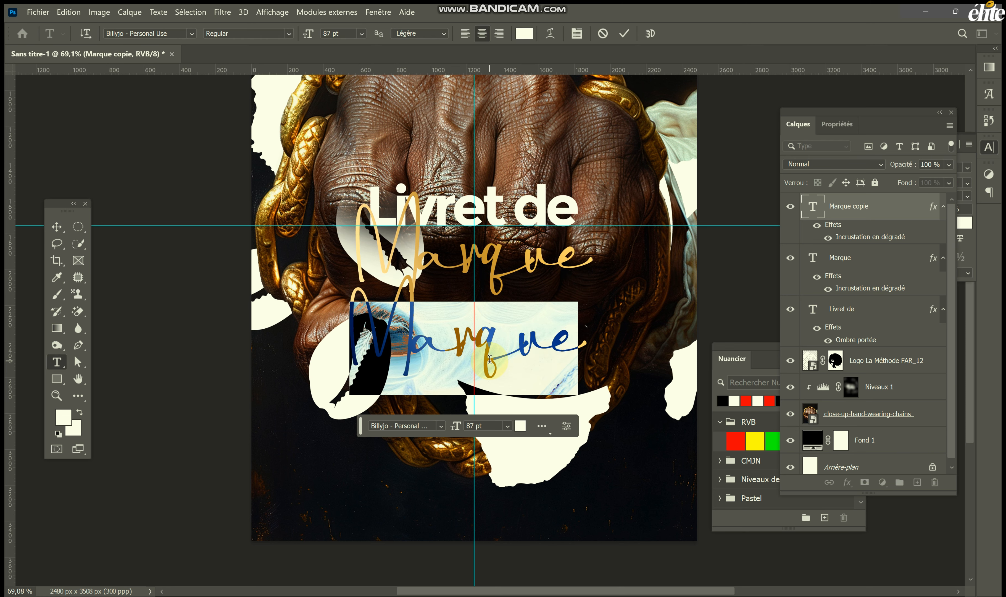
text(2)
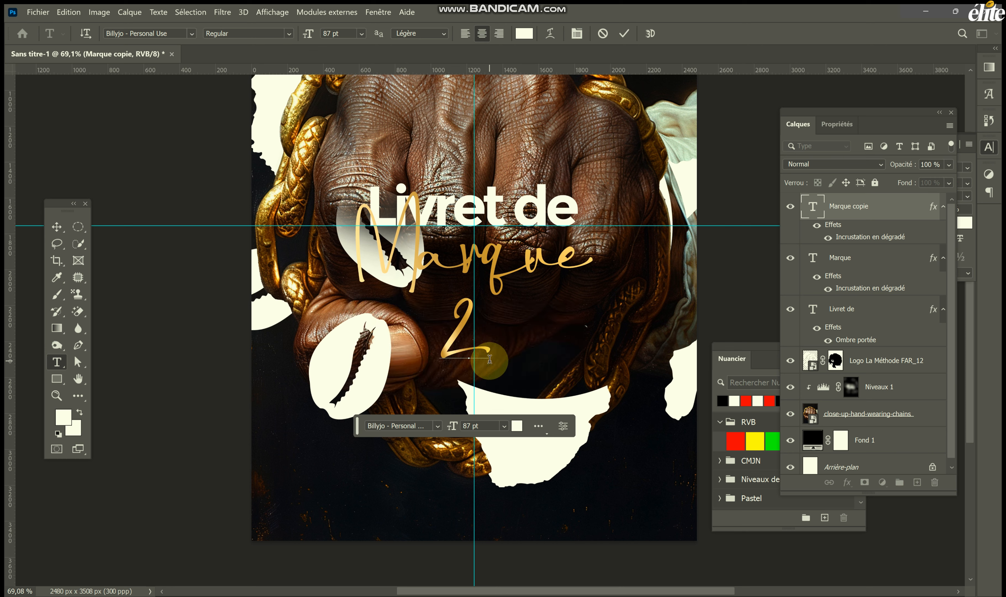
text(0)
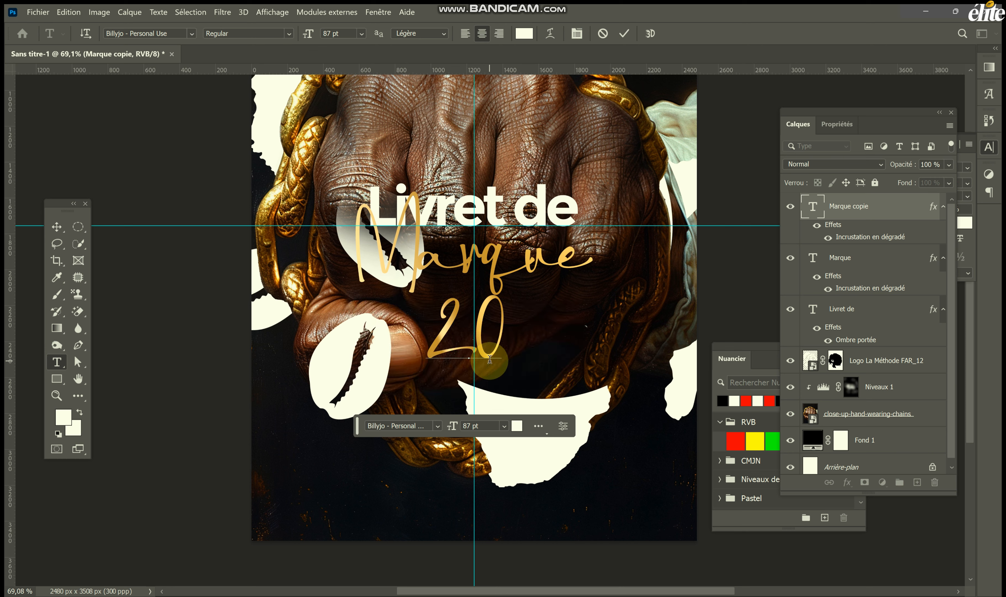
text(24)
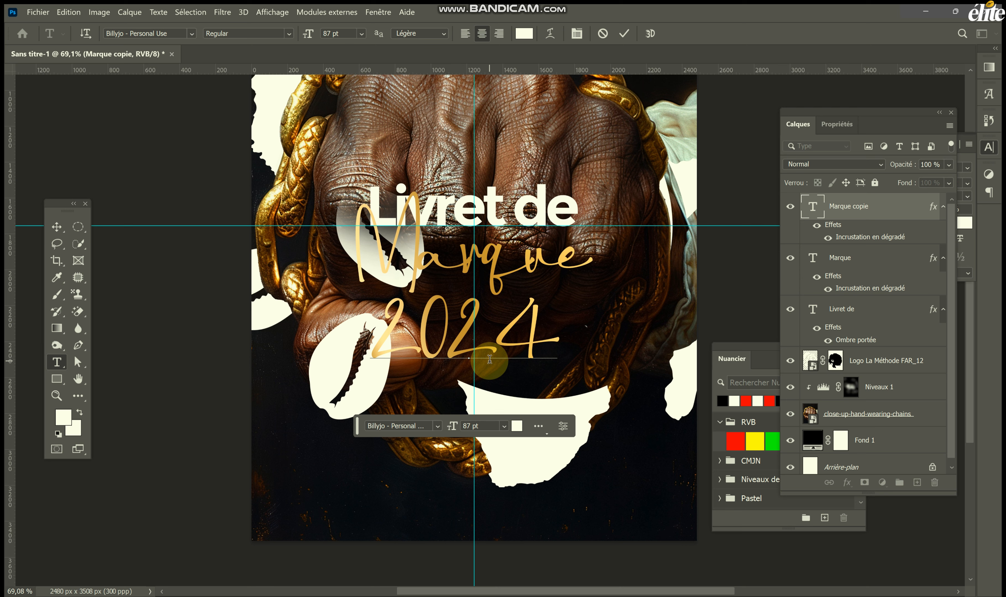
Step: Change the font of the "2024" text to Montserrat in the Medium style
drag(490, 363, 439, 244)
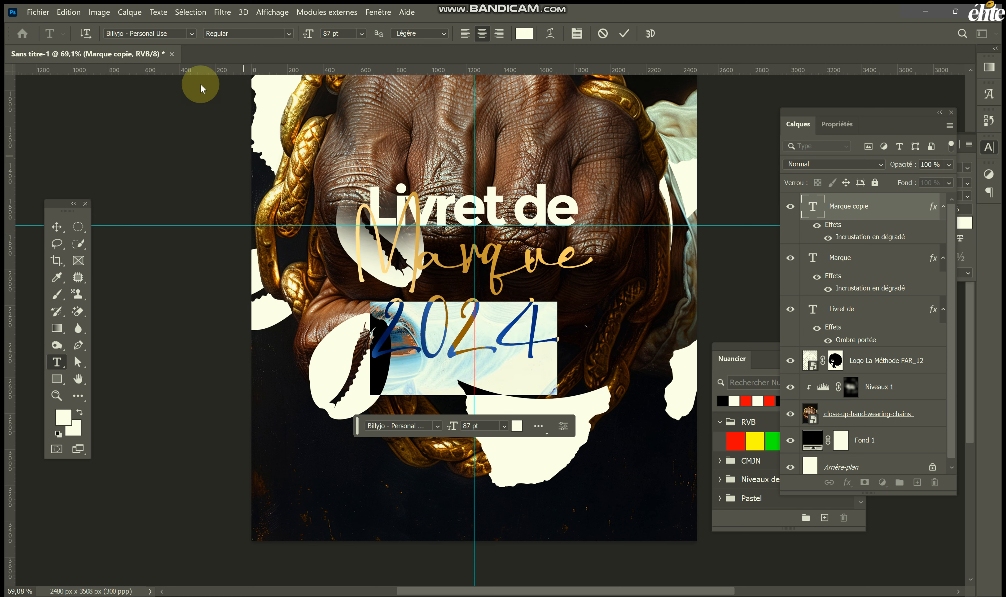
click(191, 36)
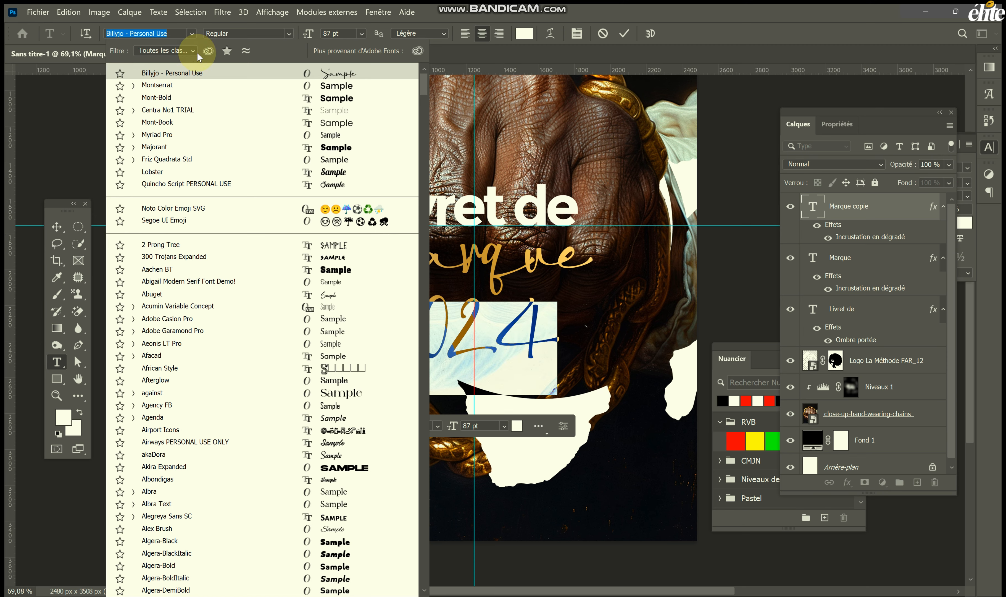
click(217, 85)
click(286, 35)
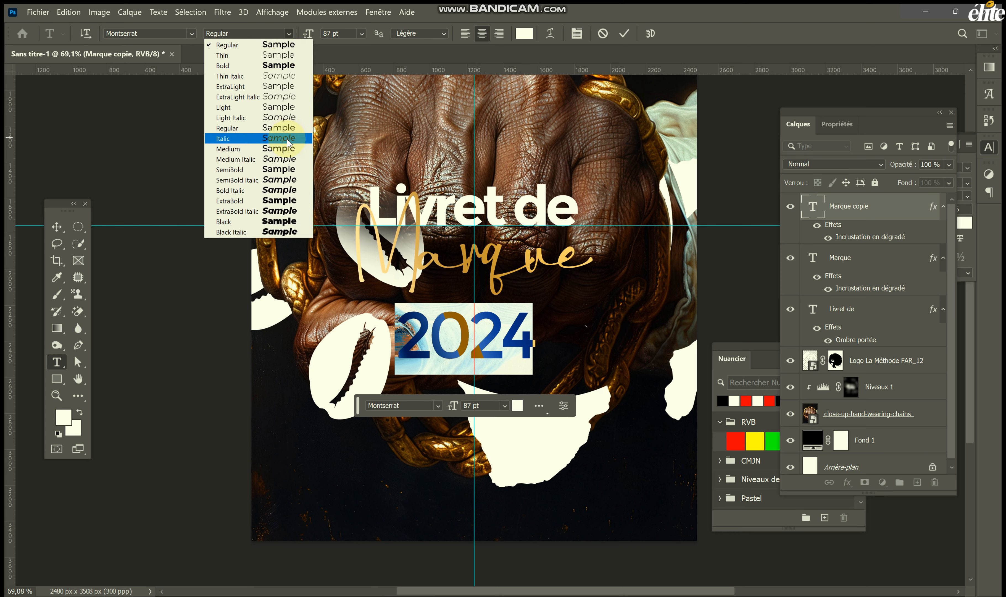
click(285, 148)
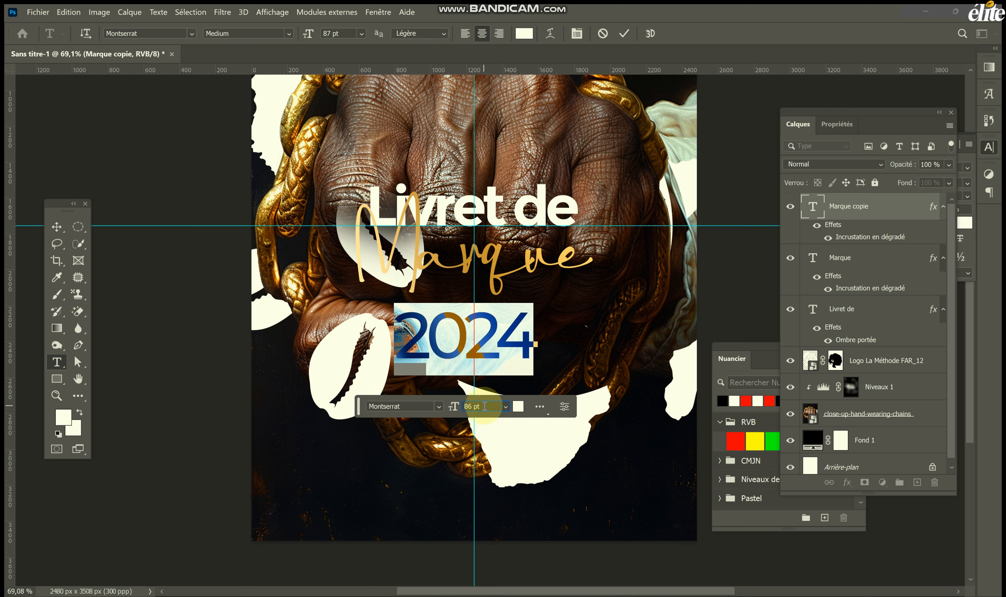
Step: Reduce the font size of the "2024" text to 67 pt
scroll(484, 406, down, 2)
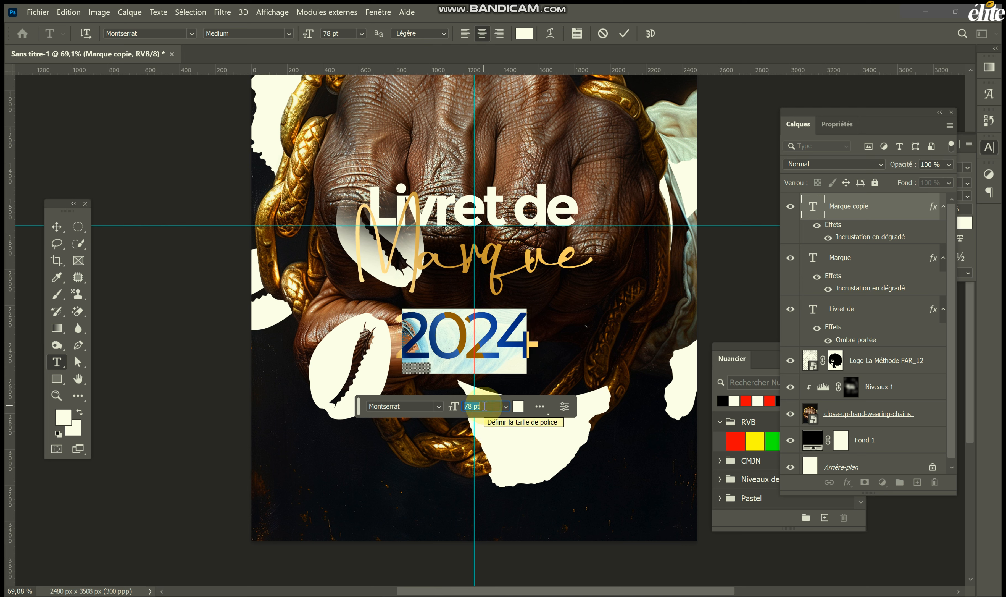
scroll(485, 406, down, 6)
key(Down)
key(Down)
key(Down)
key(Down)
key(Down)
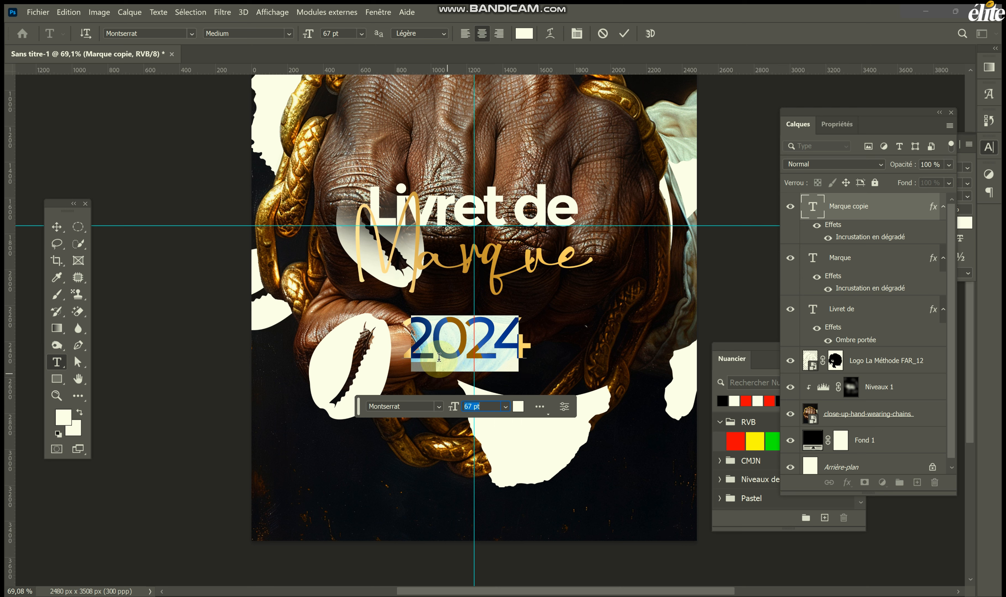
Step: Insert the © glyph followed by the word "Octobre" directly in front of "2024"
click(427, 344)
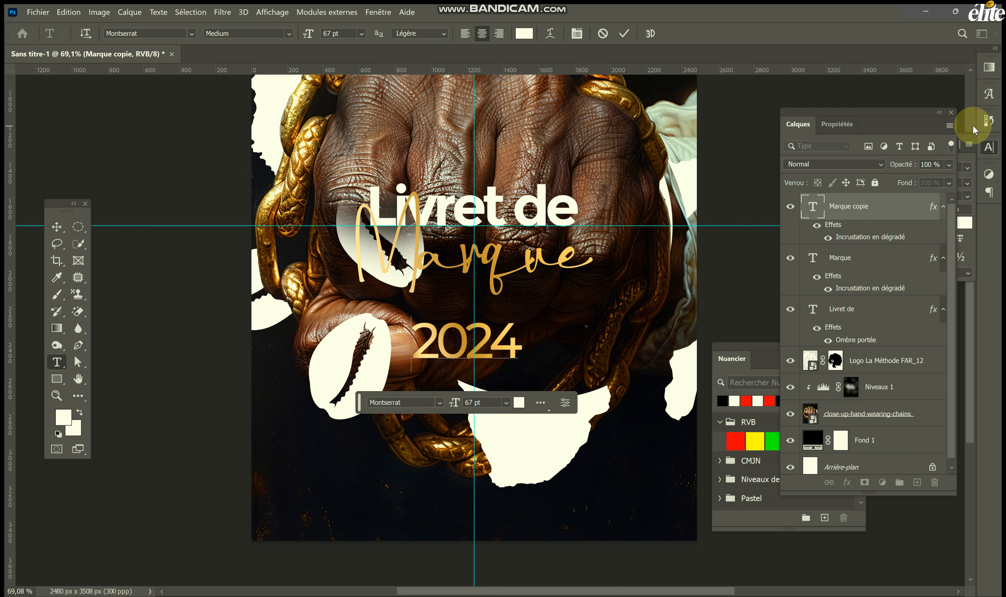
click(990, 103)
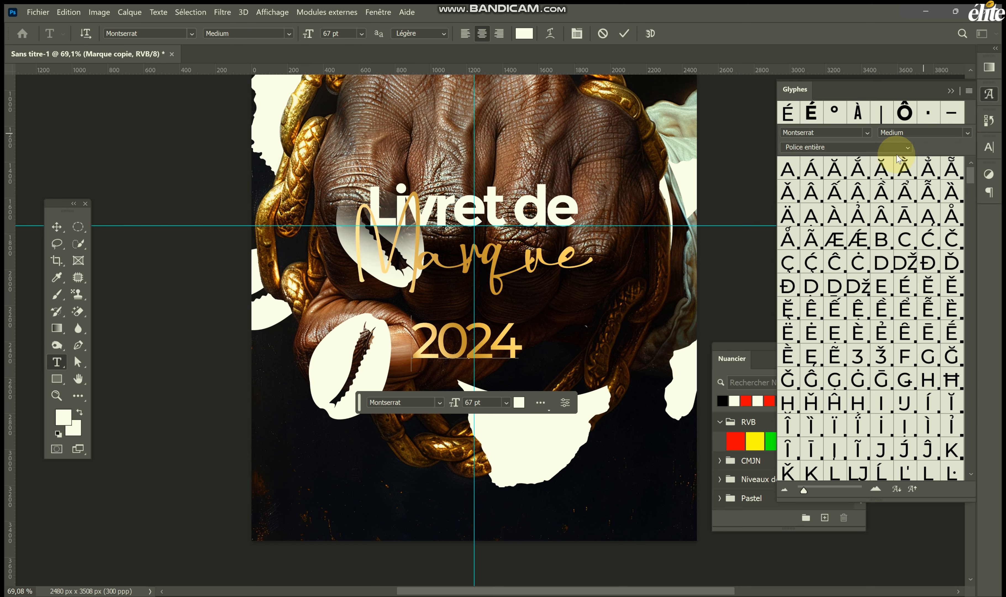
scroll(871, 273, down, 15)
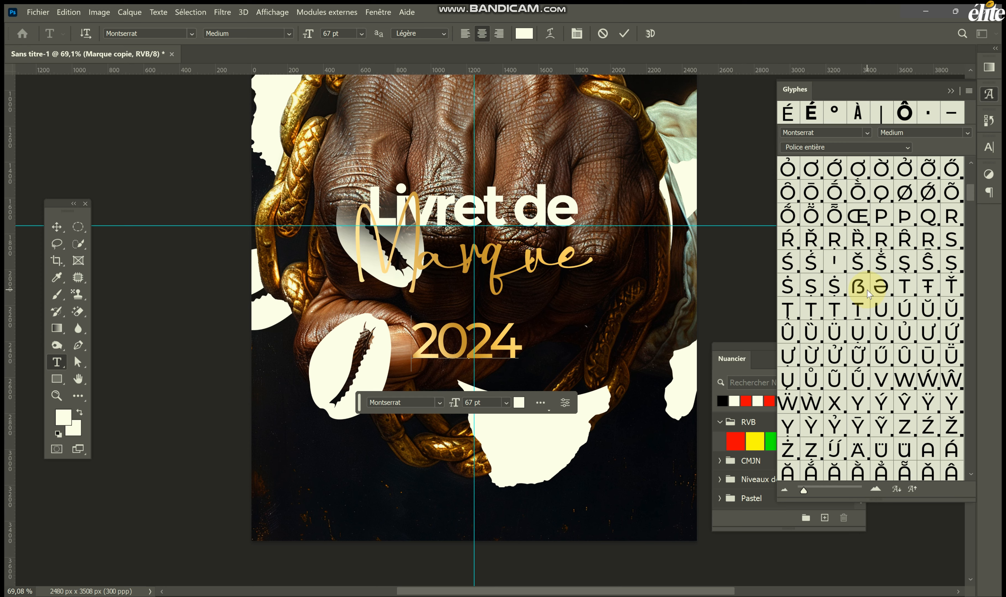
scroll(869, 293, down, 5)
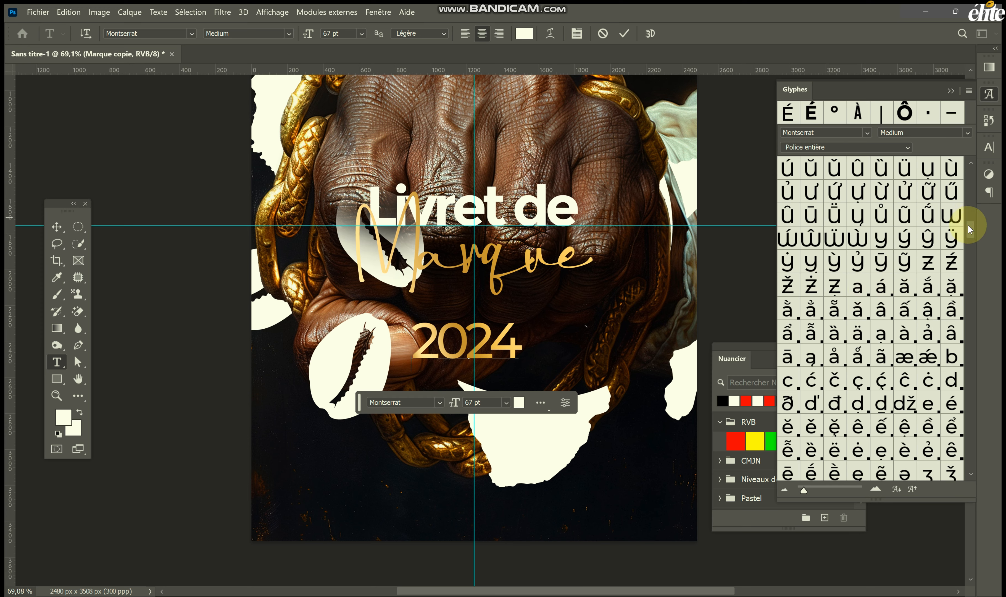
drag(970, 229, 968, 435)
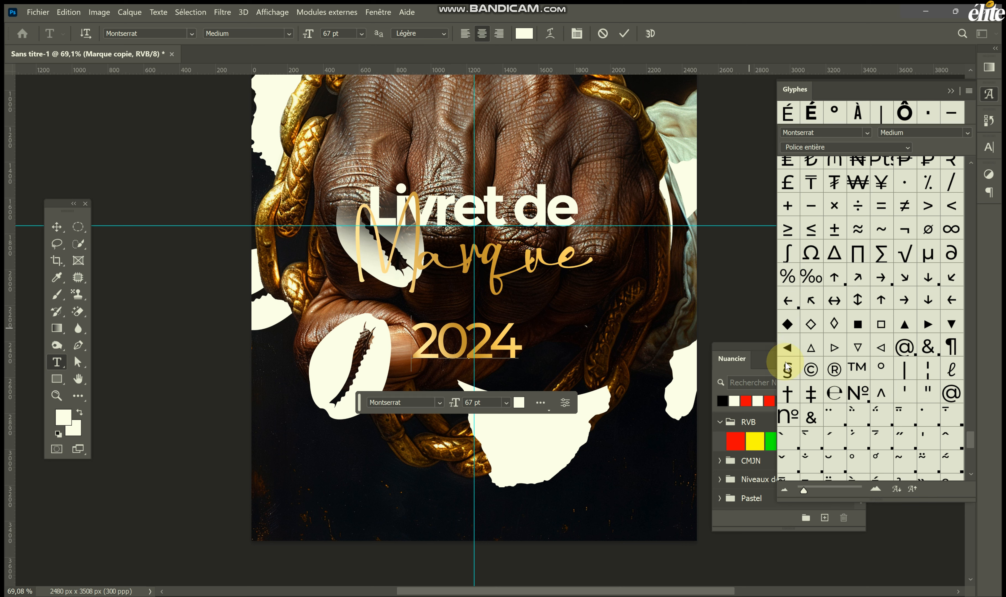
double_click(812, 370)
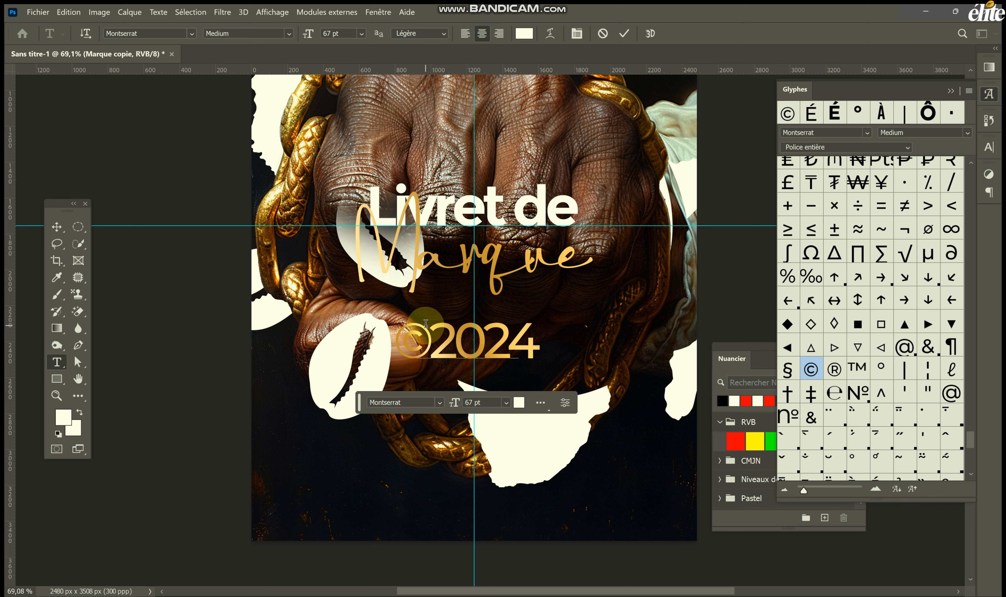
text(Oc)
text(tobre)
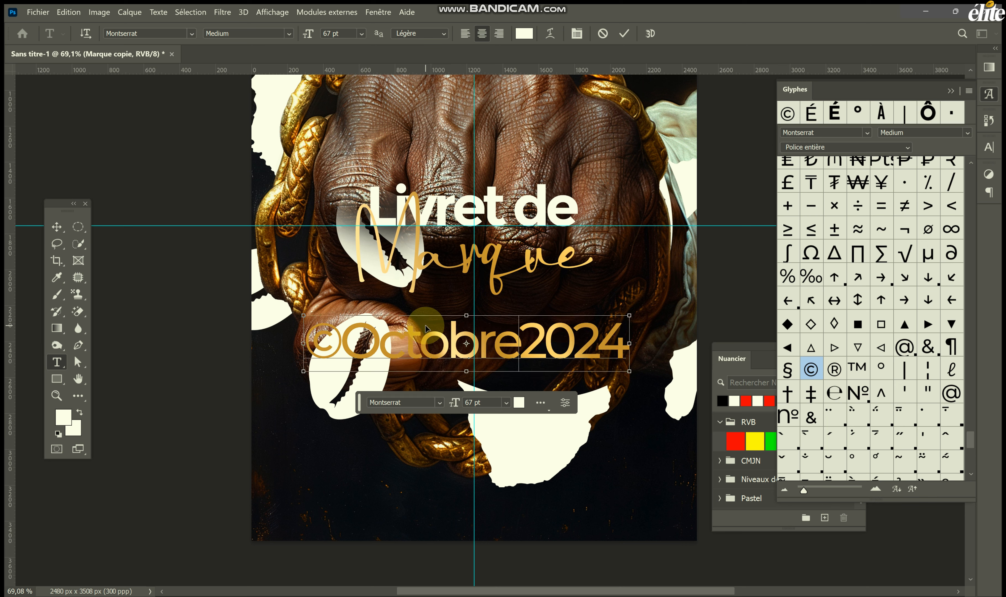
Step: Set the font size of the whole "©Octobre2024" text to 21 pt
double_click(425, 326)
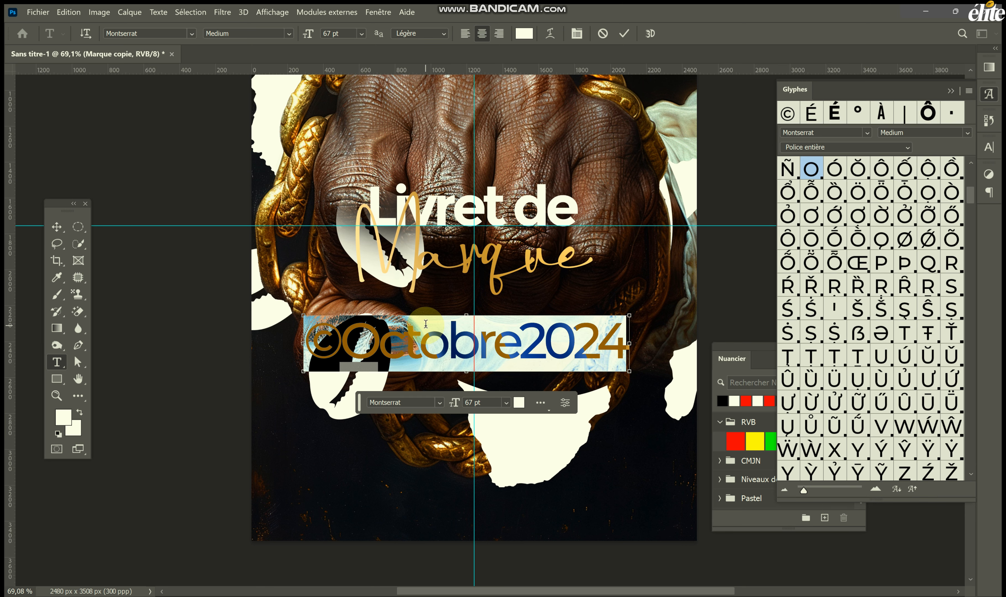
click(471, 402)
scroll(471, 402, down, 20)
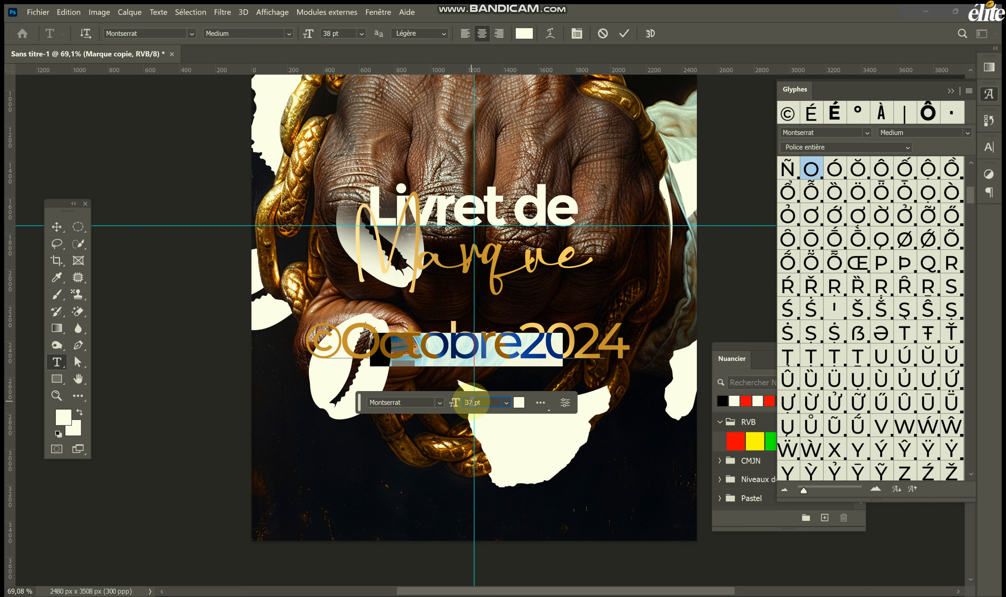
scroll(471, 402, down, 8)
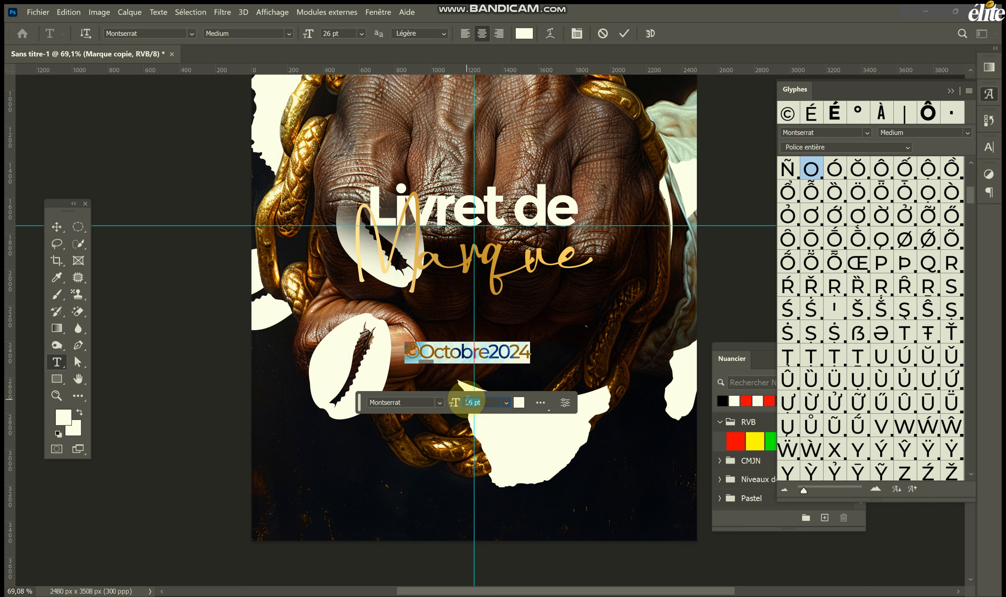
scroll(467, 400, down, 1)
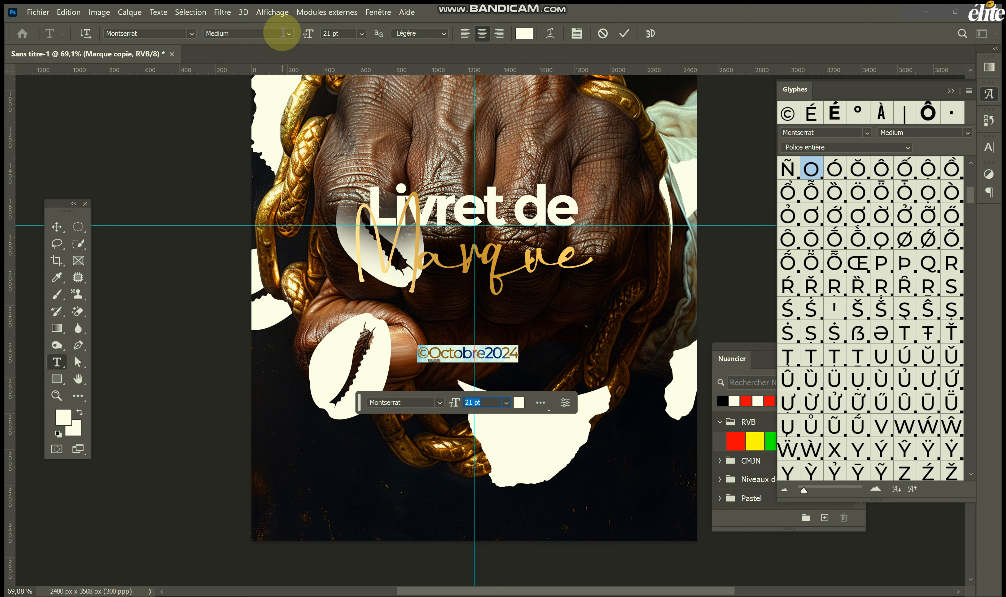
Step: Finish the text edit and move "©Octobre2024" to the lower-right corner of the cover
click(56, 226)
click(123, 180)
click(472, 341)
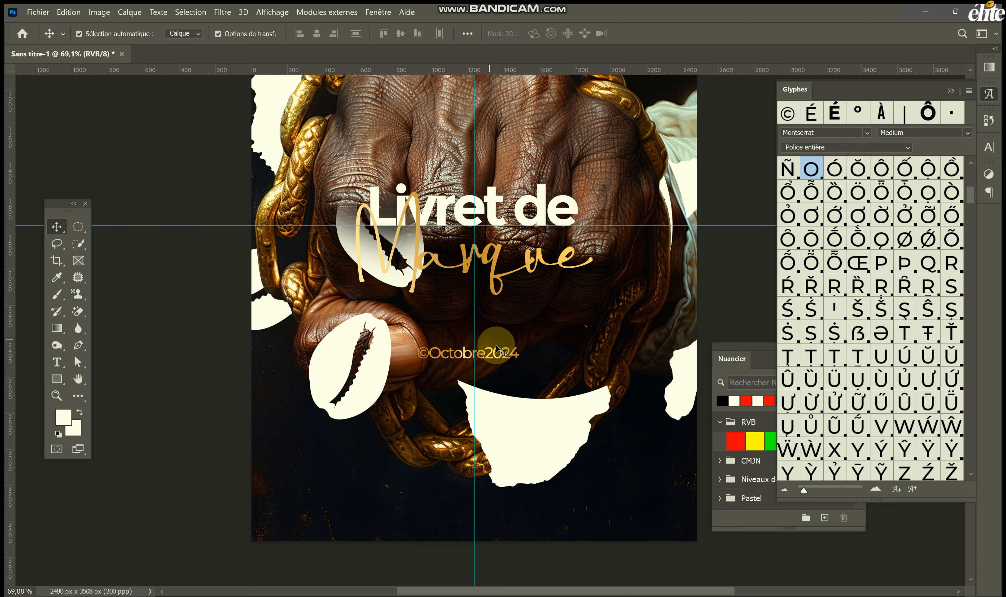
drag(499, 359, 647, 511)
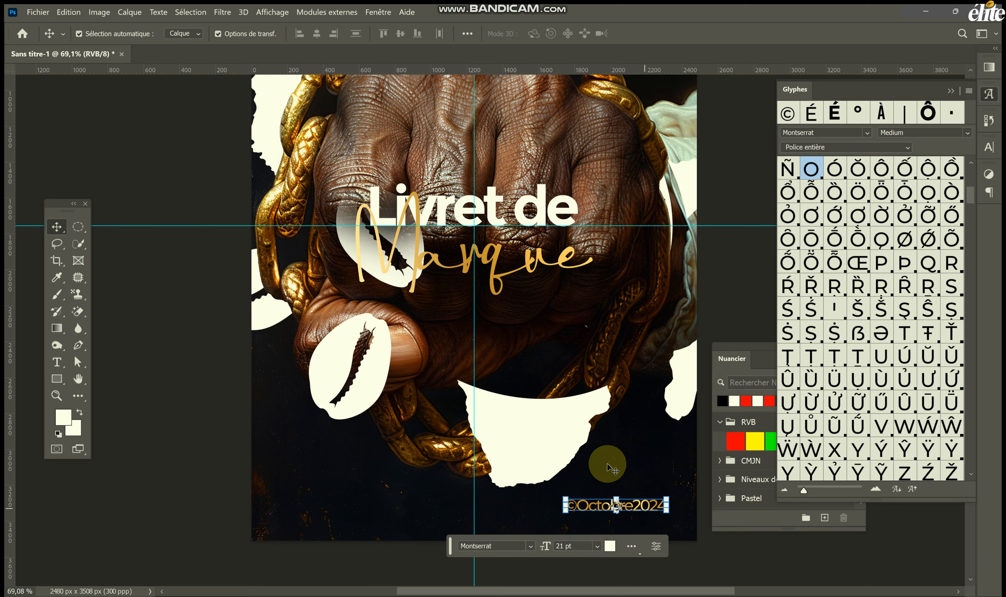
Step: Draw a 100 × 100 px square near the page's lower-left corner and fill it with the off-white recent colour
scroll(572, 344, down, 5)
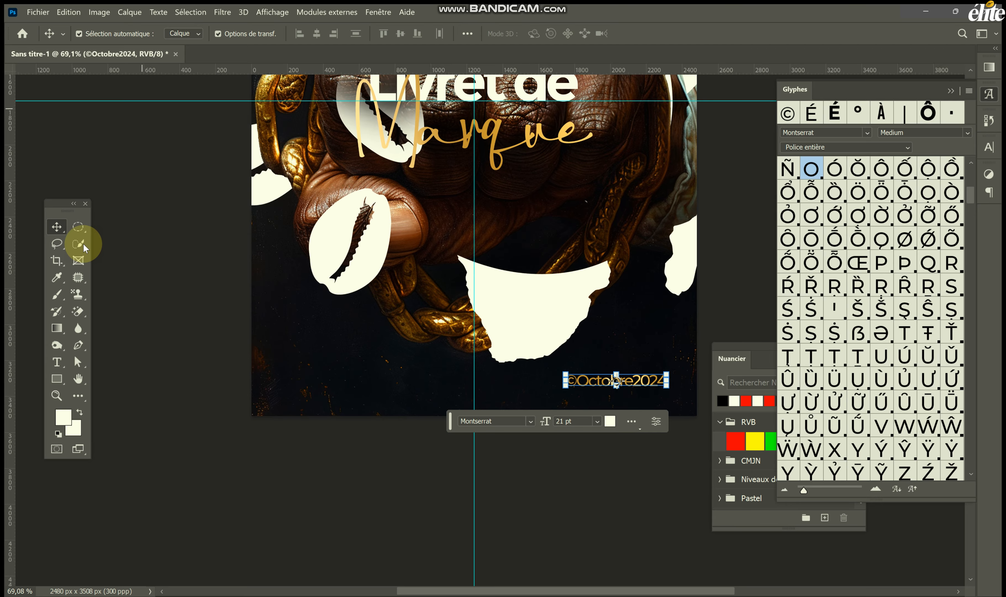
click(56, 378)
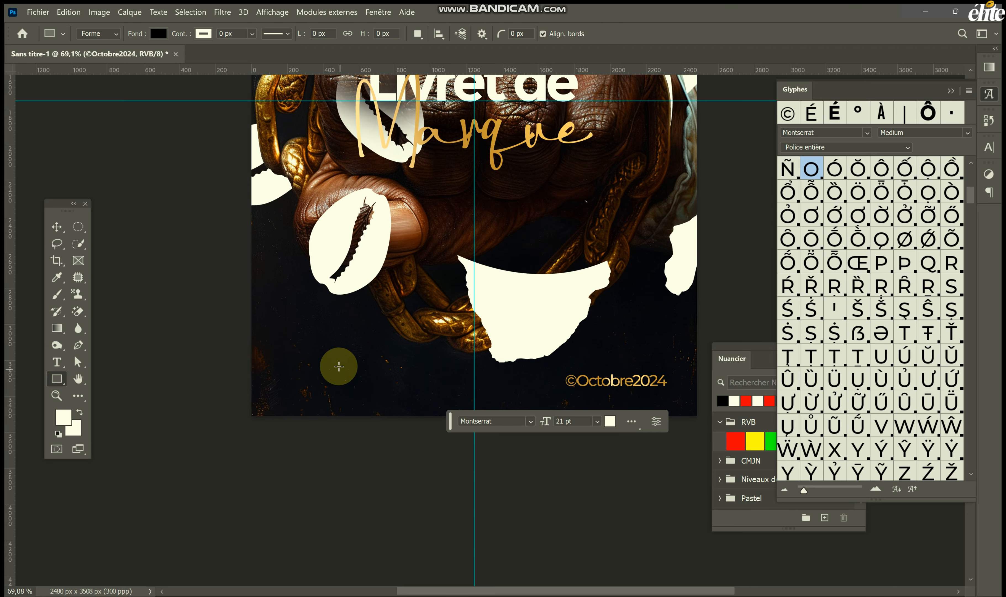
drag(314, 362, 332, 390)
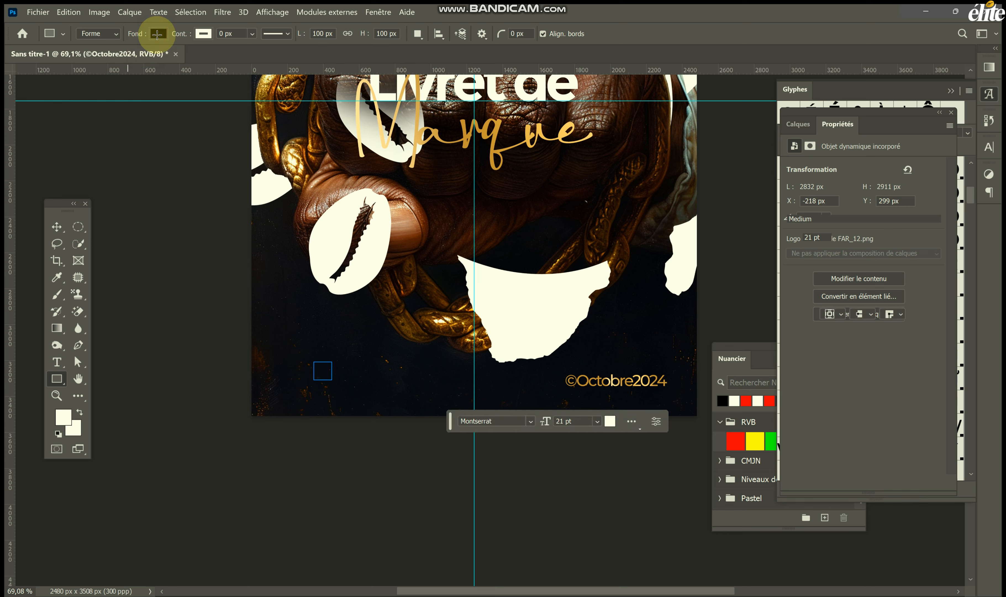
click(158, 34)
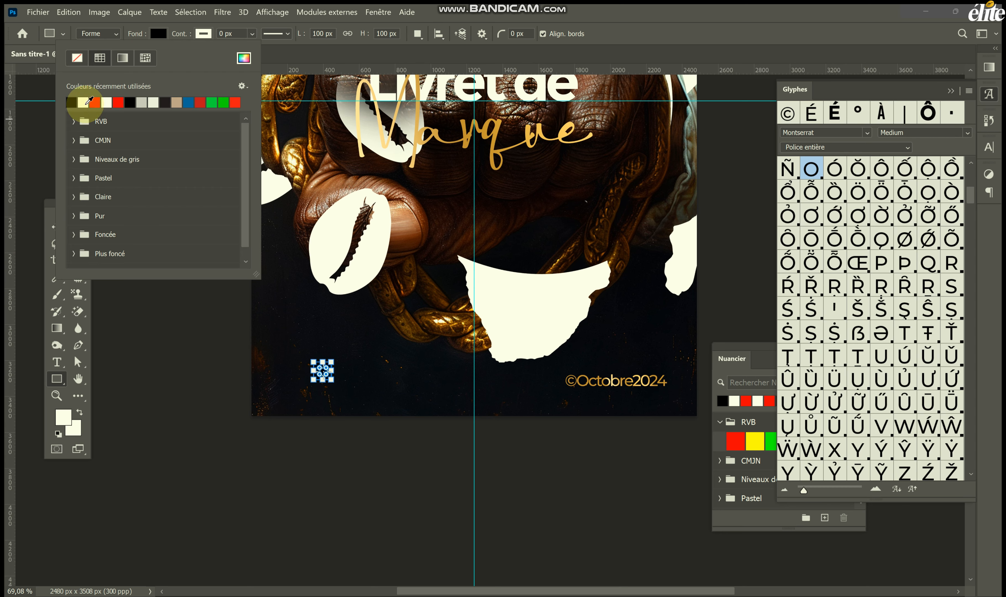
click(86, 104)
click(49, 212)
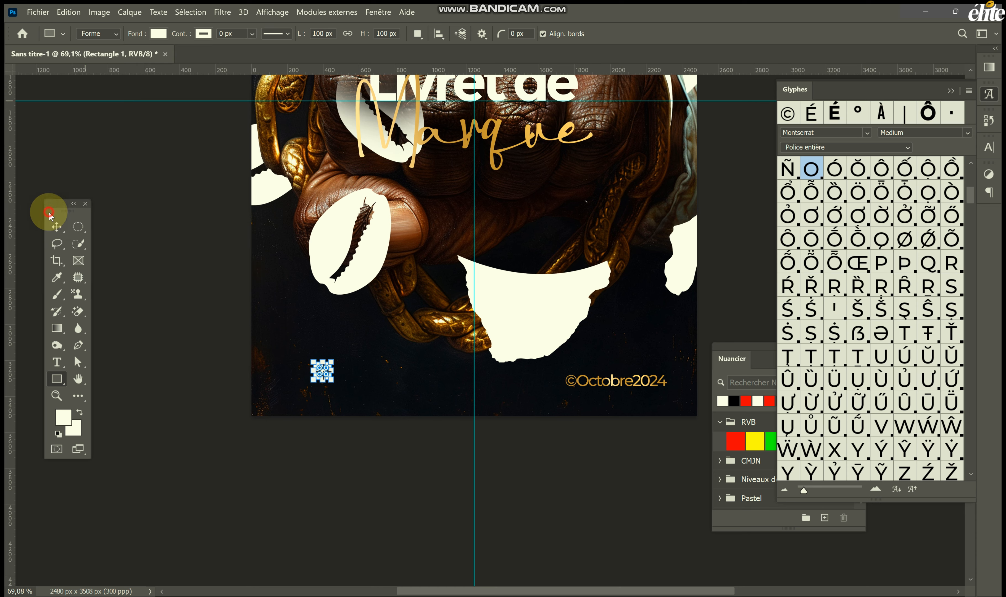
Step: Move the square into the page's bottom-left corner and place guides along its top and right edges
click(55, 224)
scroll(336, 415, up, 6)
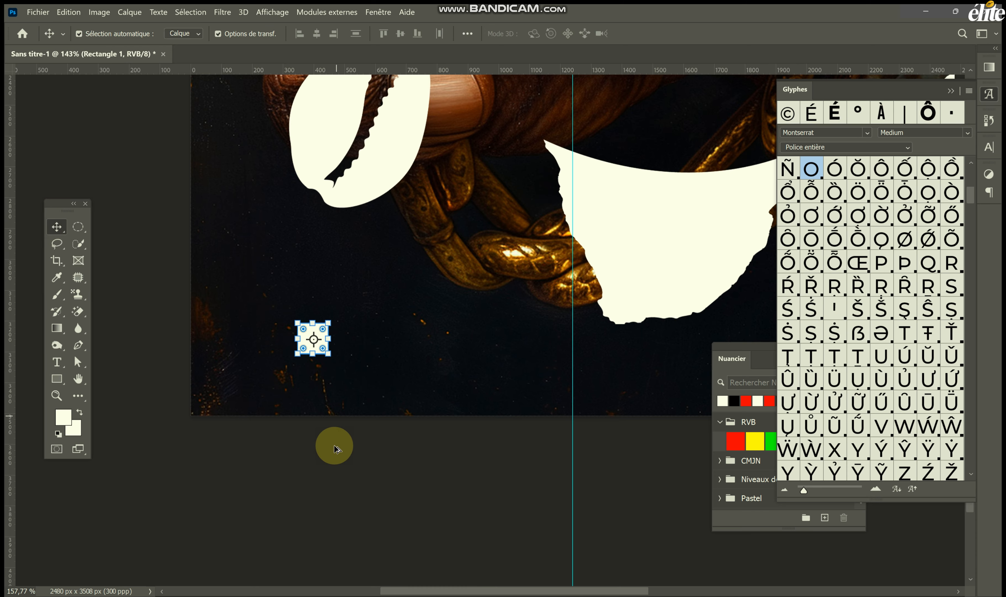
scroll(326, 319, up, 2)
scroll(256, 322, left, 7)
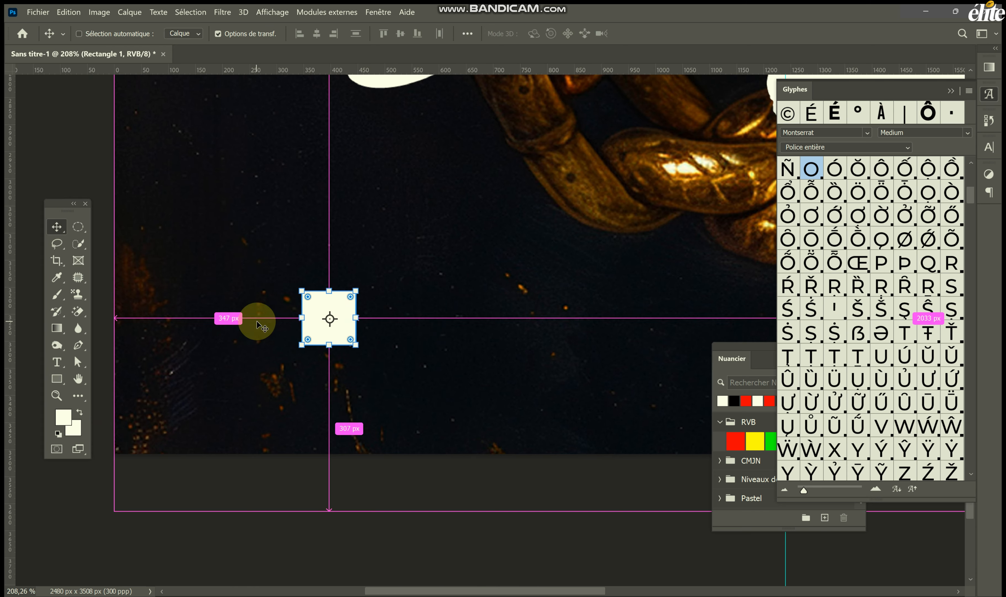
drag(407, 310, 217, 429)
drag(192, 64, 210, 402)
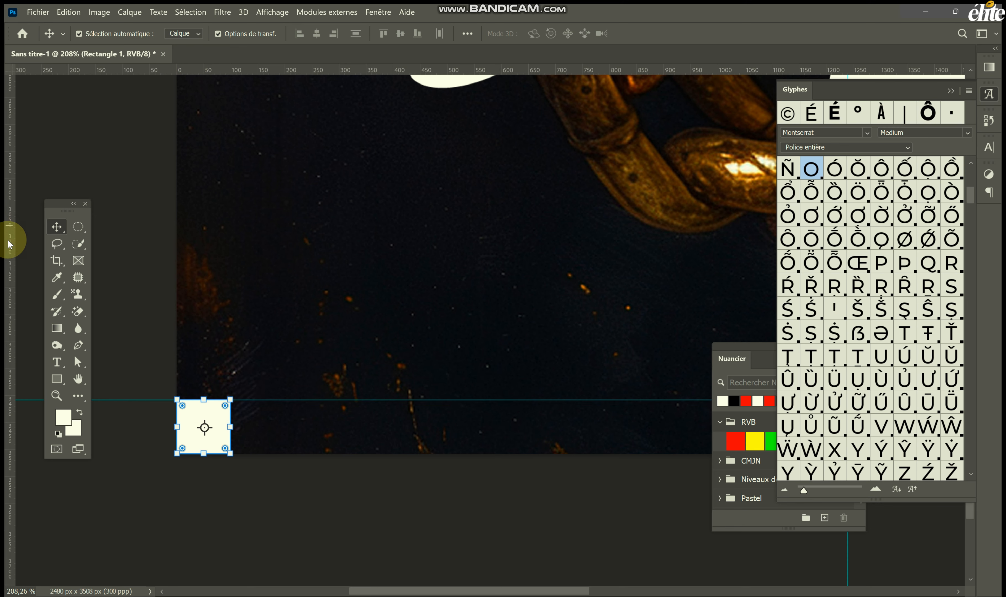
drag(10, 245, 769, 420)
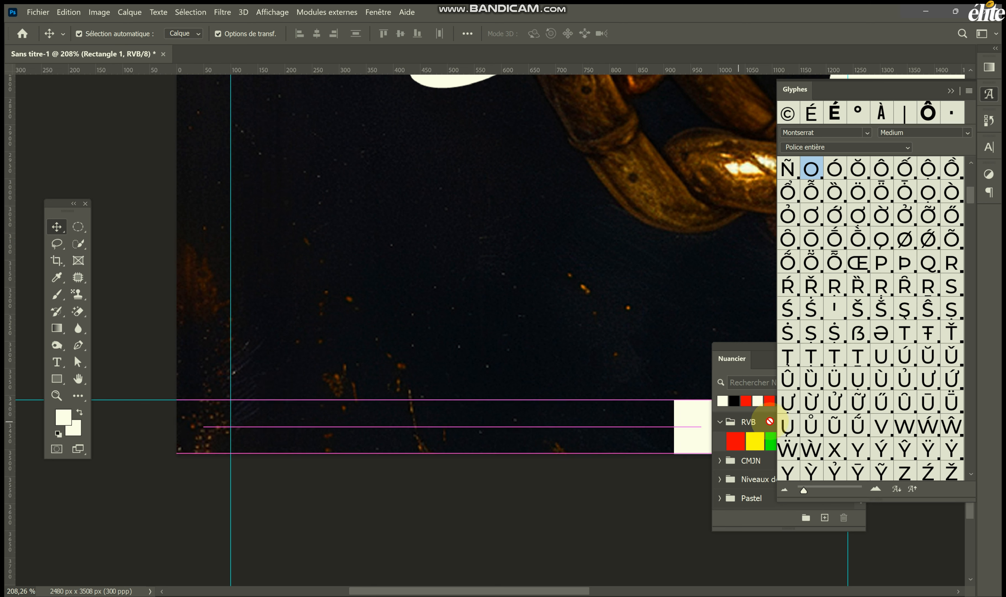
Step: Move the square into the page's bottom-right corner and place a vertical guide along its left edge
drag(948, 409, 645, 377)
scroll(591, 332, right, 3)
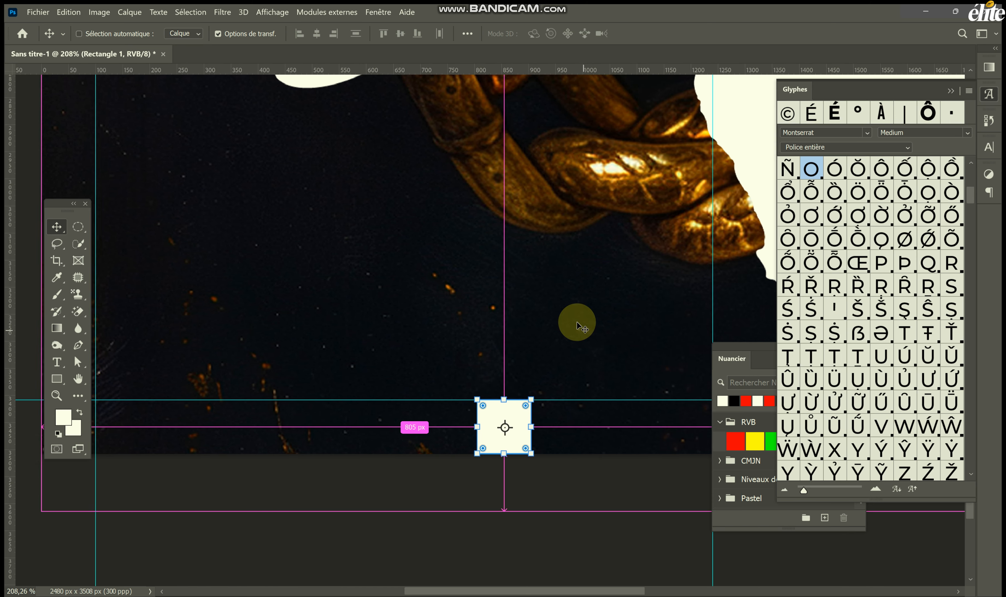
scroll(577, 322, down, 5)
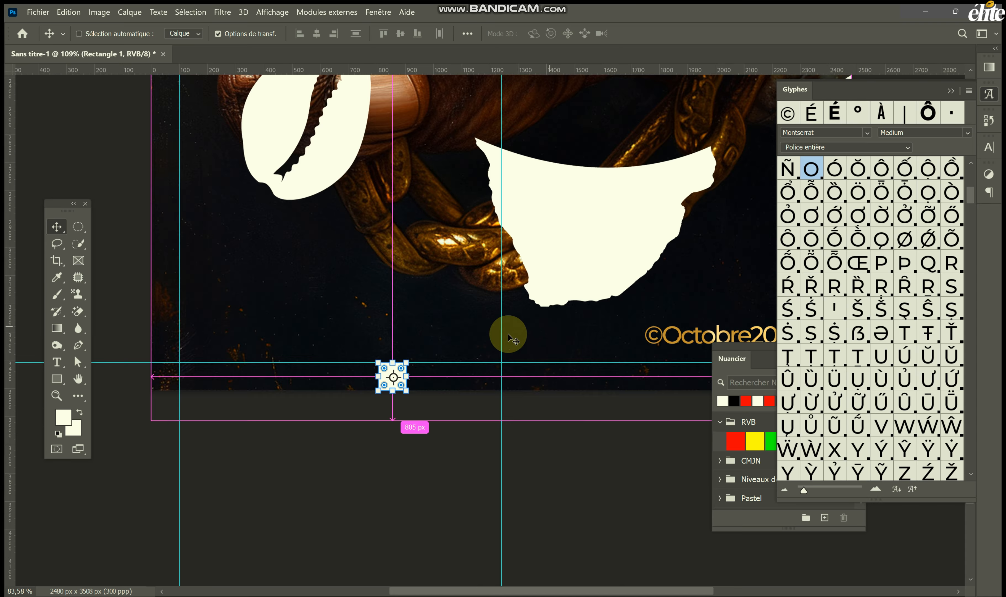
scroll(380, 353, right, 2)
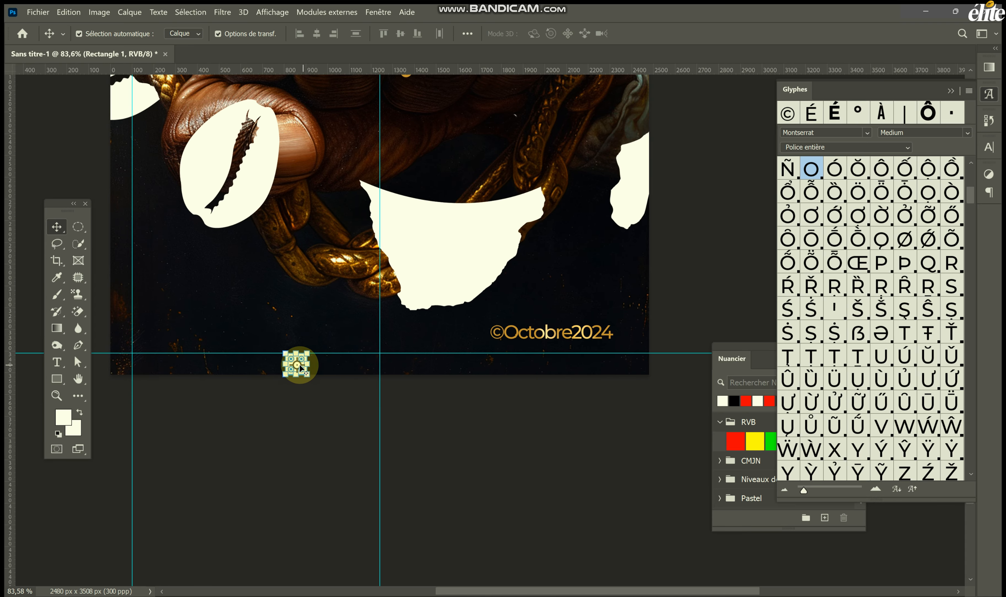
key(ctrl+t)
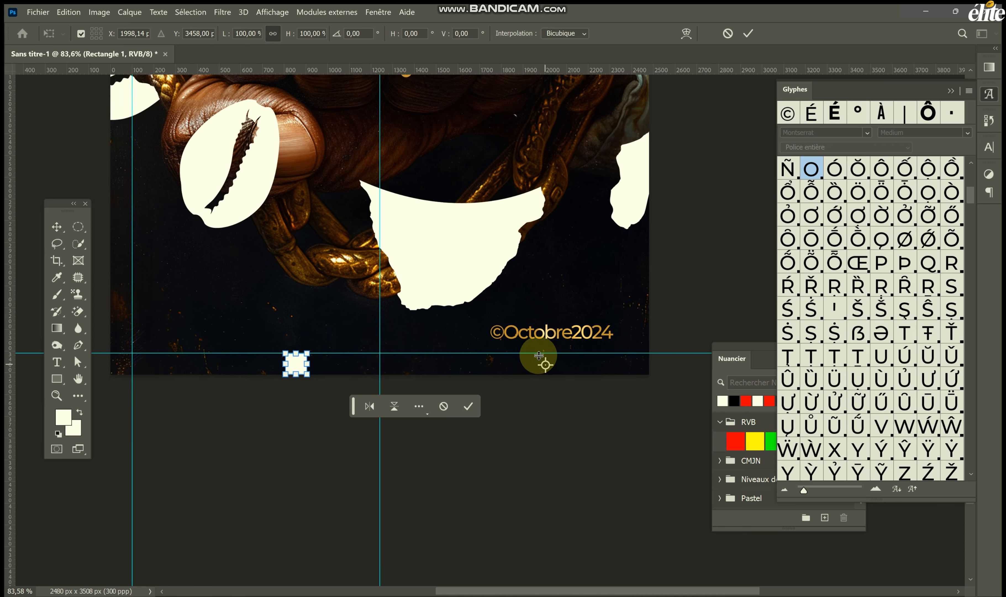
scroll(315, 354, up, 3)
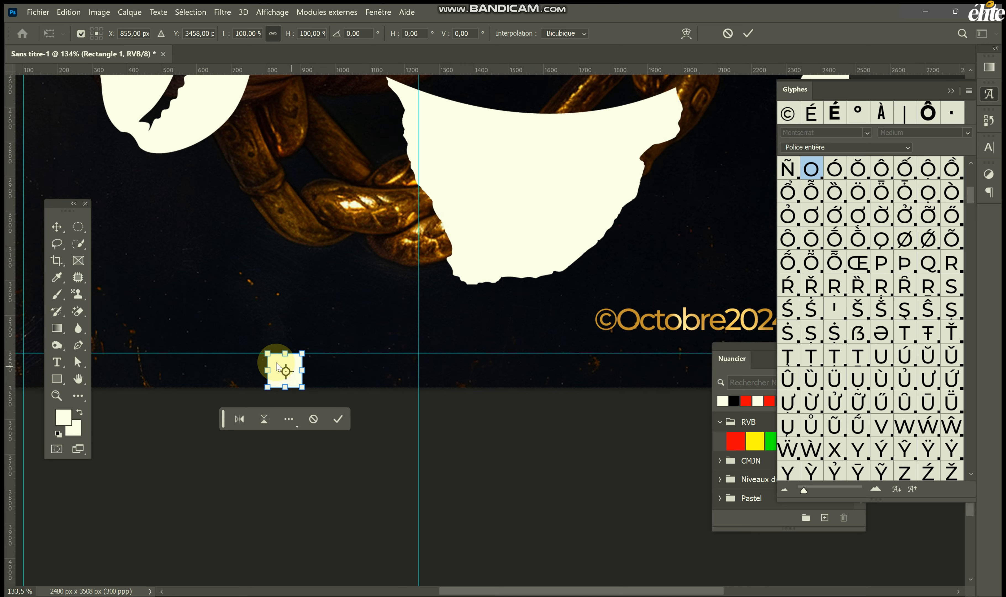
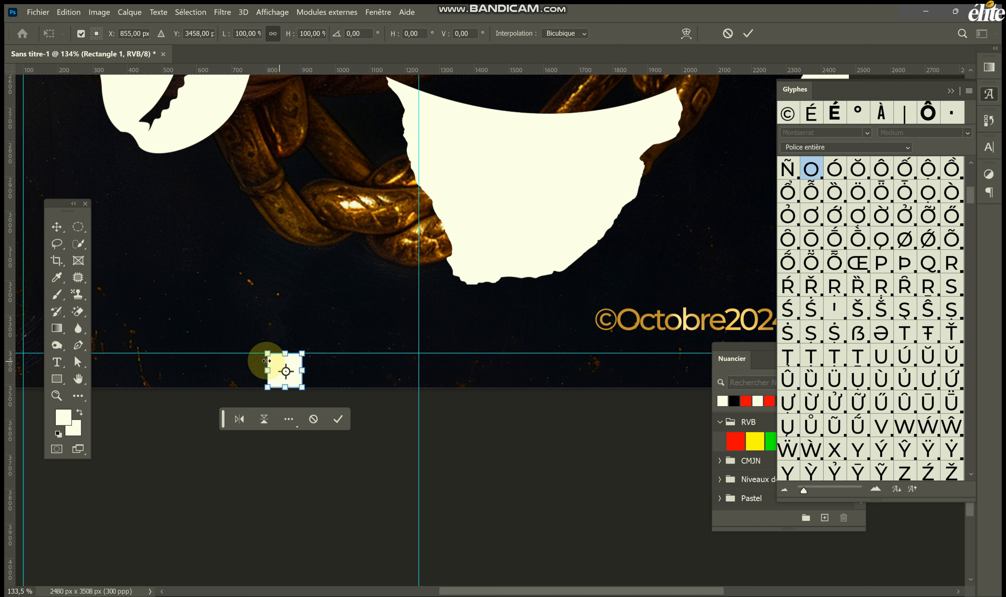
drag(276, 360, 751, 242)
scroll(703, 229, right, 2)
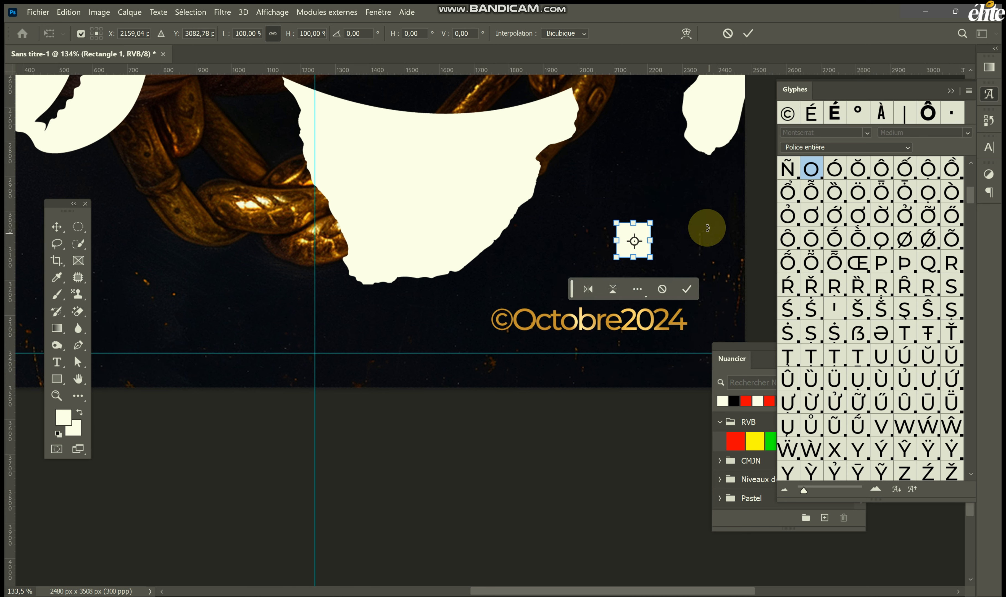
scroll(544, 237, up, 3)
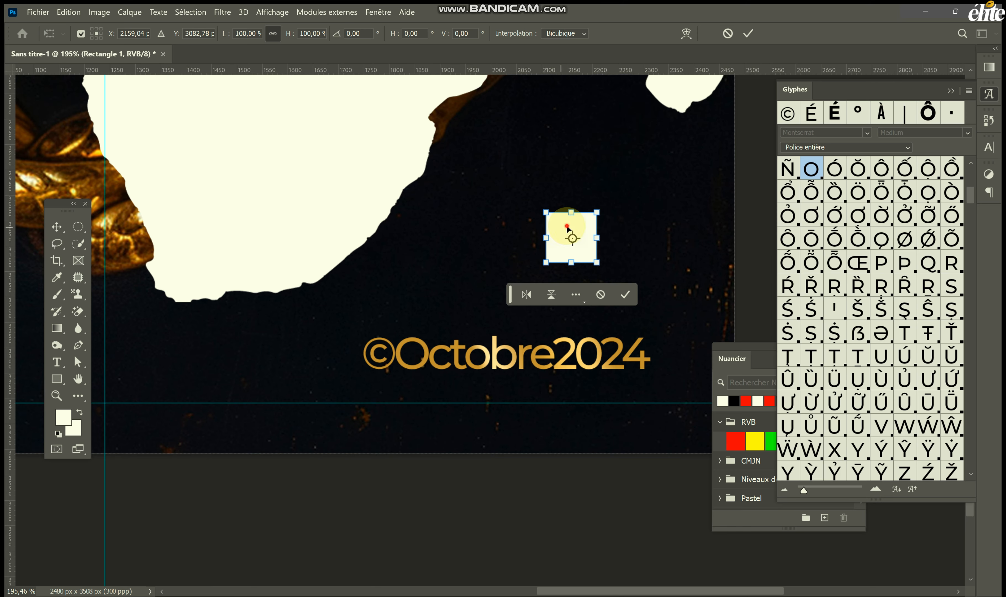
drag(587, 240, 653, 404)
scroll(626, 394, right, 1)
scroll(589, 383, right, 1)
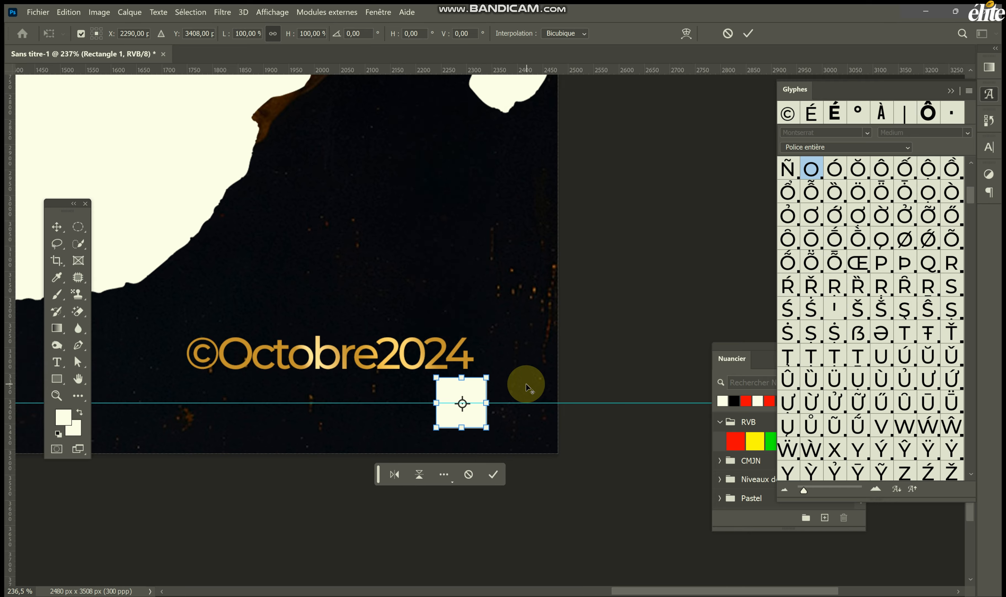
scroll(524, 382, up, 3)
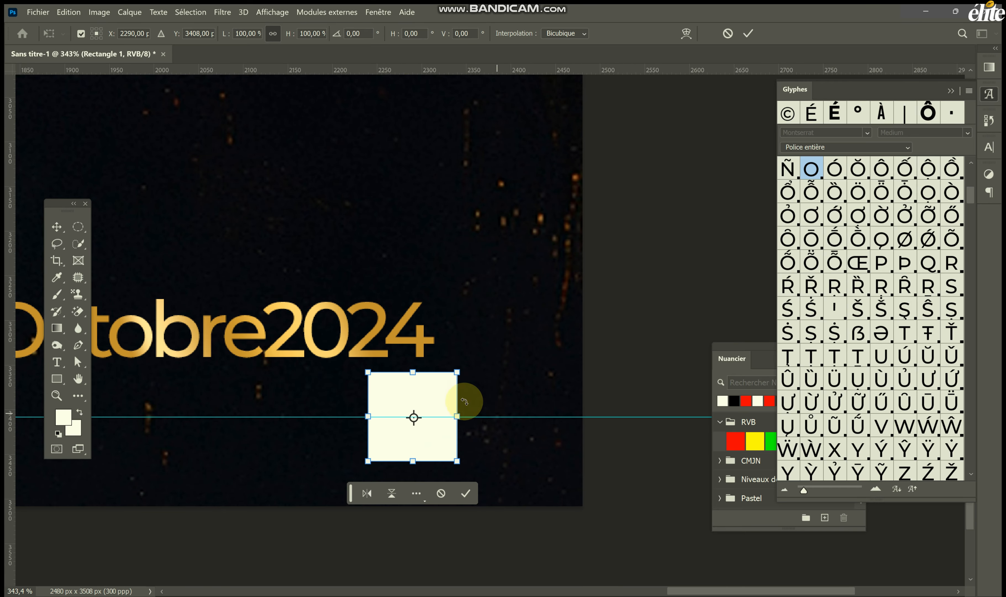
drag(417, 395, 544, 443)
drag(11, 134, 493, 245)
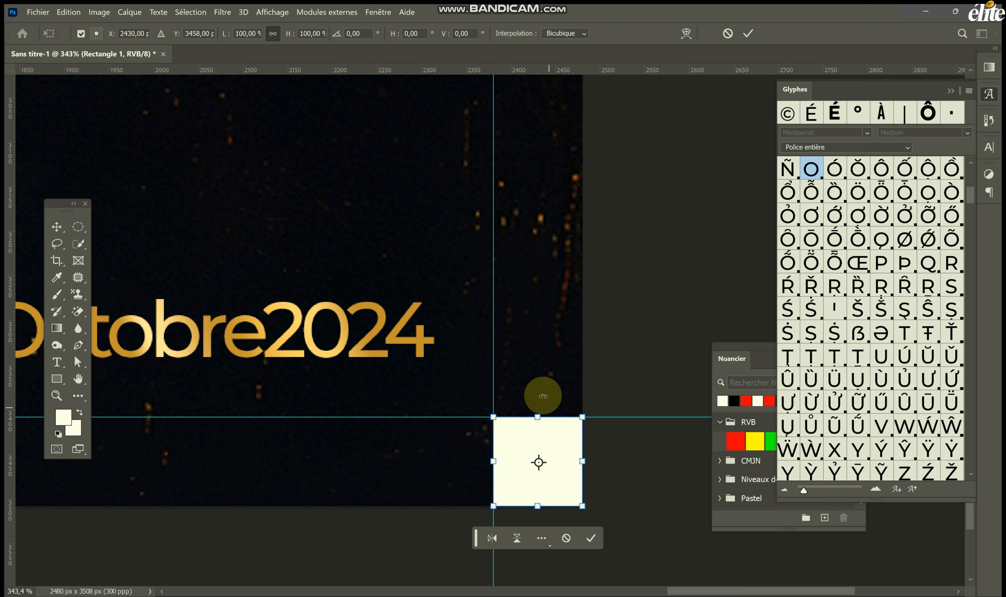
Step: Move the square straight up into the page's top-right corner and place a horizontal guide along its lower edge
drag(547, 448, 549, 548)
scroll(513, 467, down, 3)
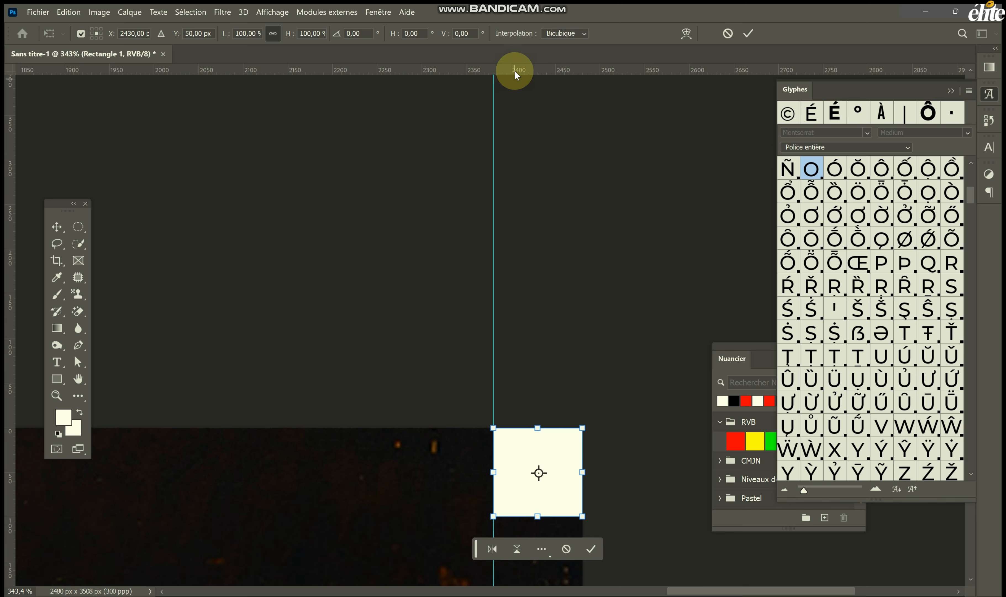
drag(515, 71, 506, 516)
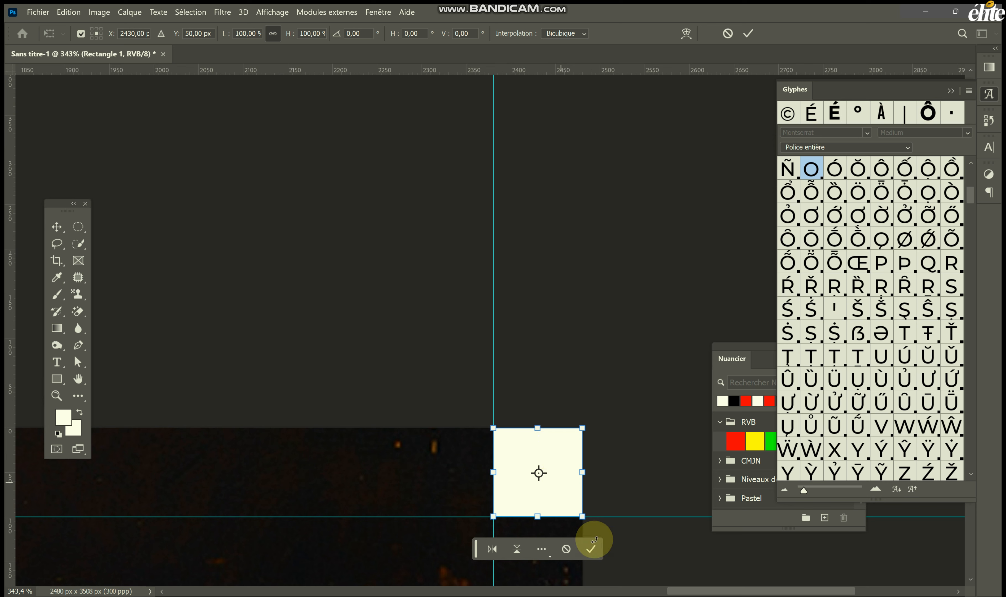
click(594, 560)
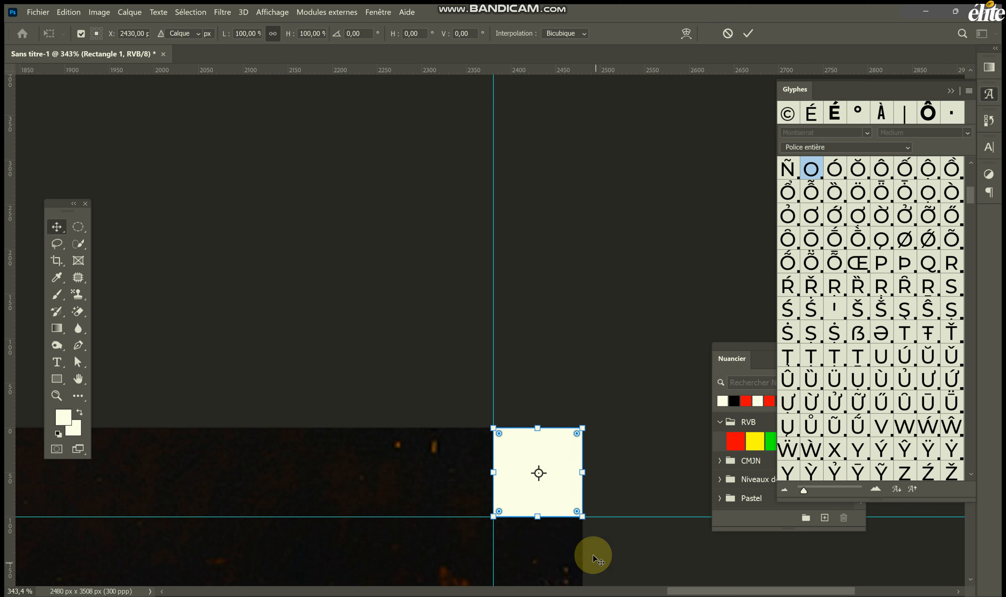
Step: Delete the off-white square in the top-right corner and fit the whole page in the window
key(Return)
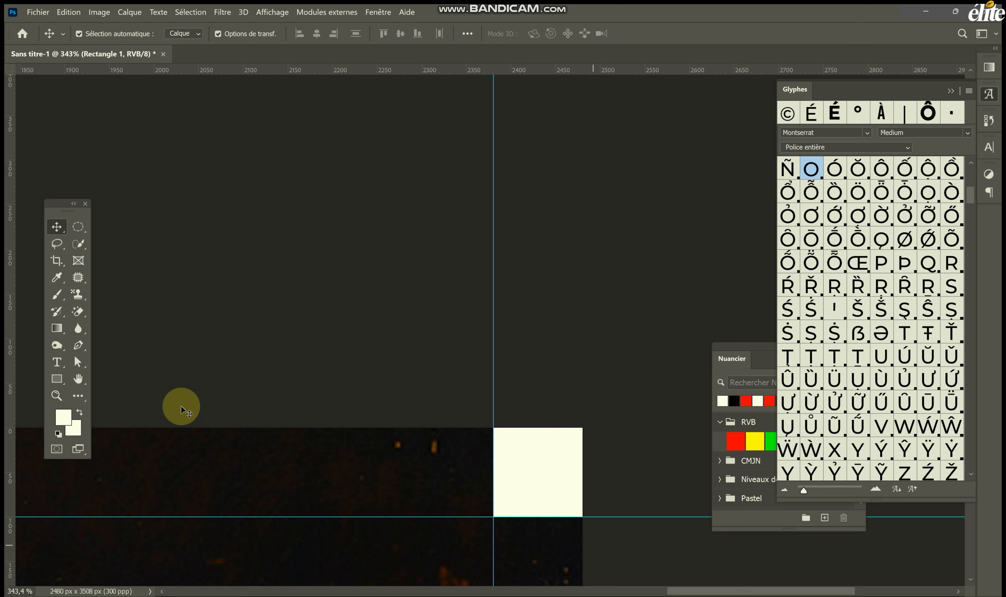
key(Delete)
double_click(87, 381)
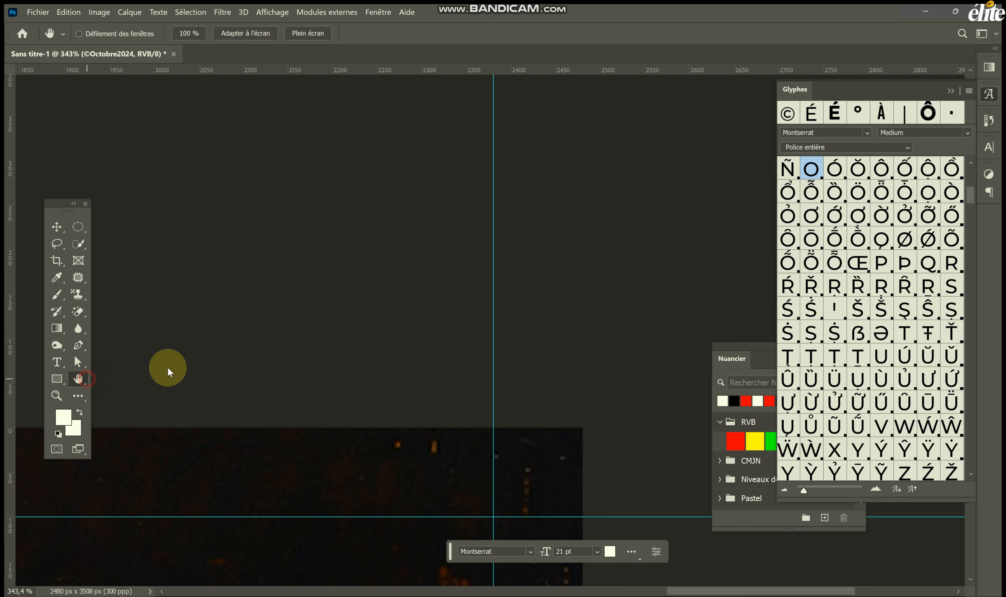
Step: Scale the ©Octobre2024 text to about 88 % and place it against the right margin guide, just above the bottom guide
click(57, 227)
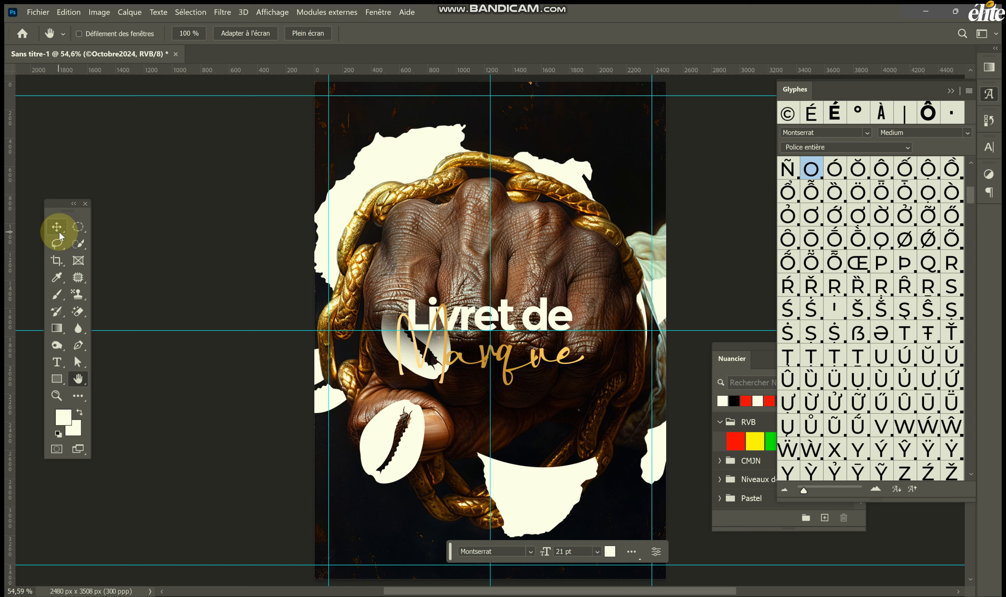
scroll(456, 288, down, 3)
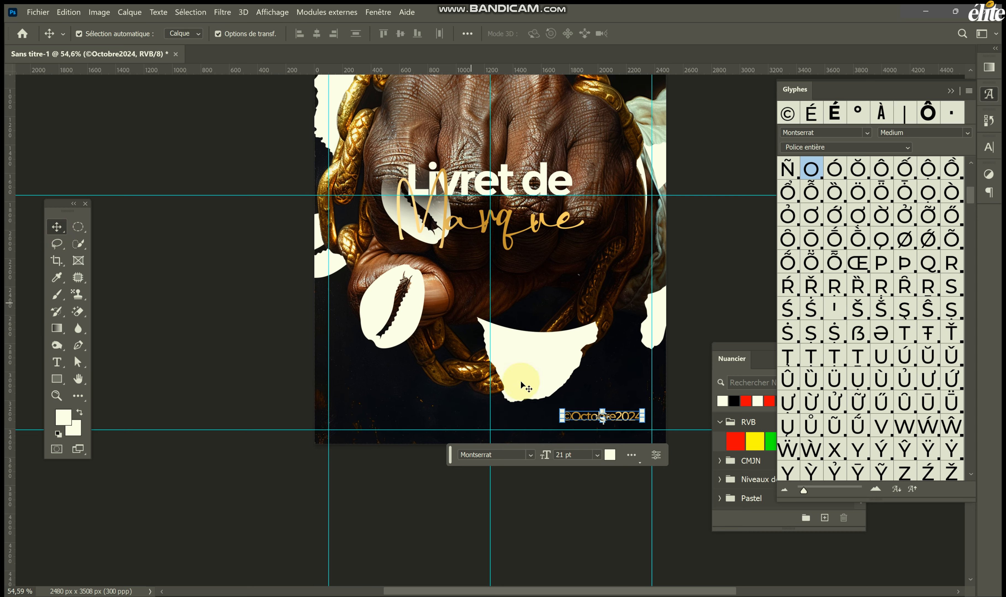
scroll(544, 413, up, 5)
scroll(540, 383, right, 5)
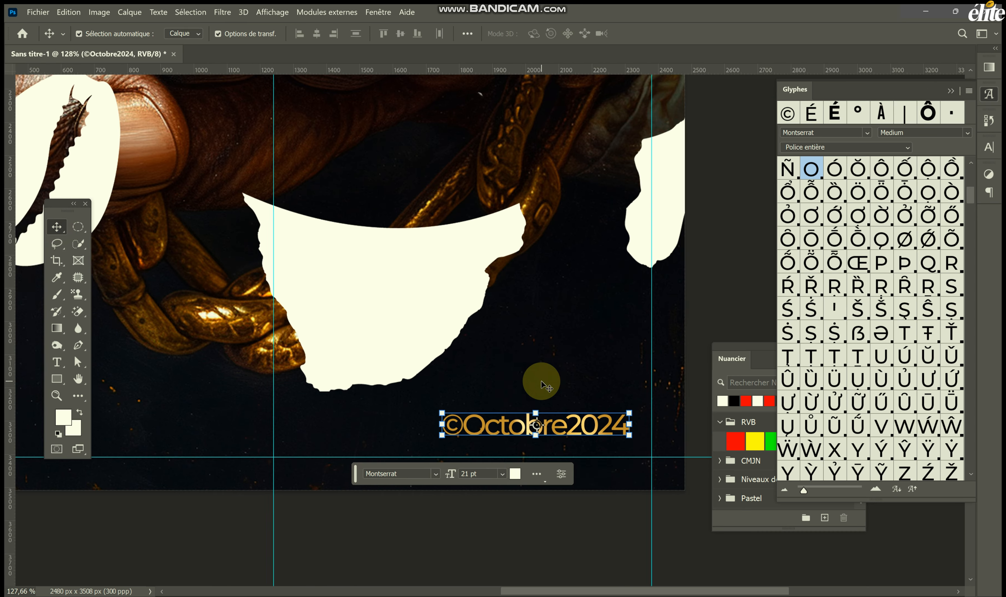
scroll(514, 378, down, 2)
scroll(496, 377, up, 5)
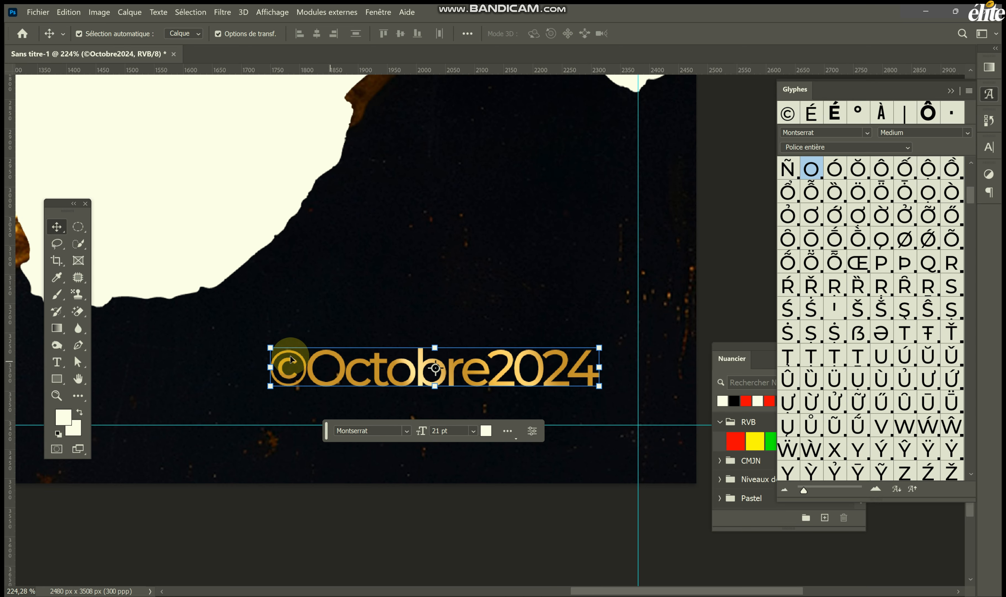
key(ctrl+t)
drag(281, 351, 370, 395)
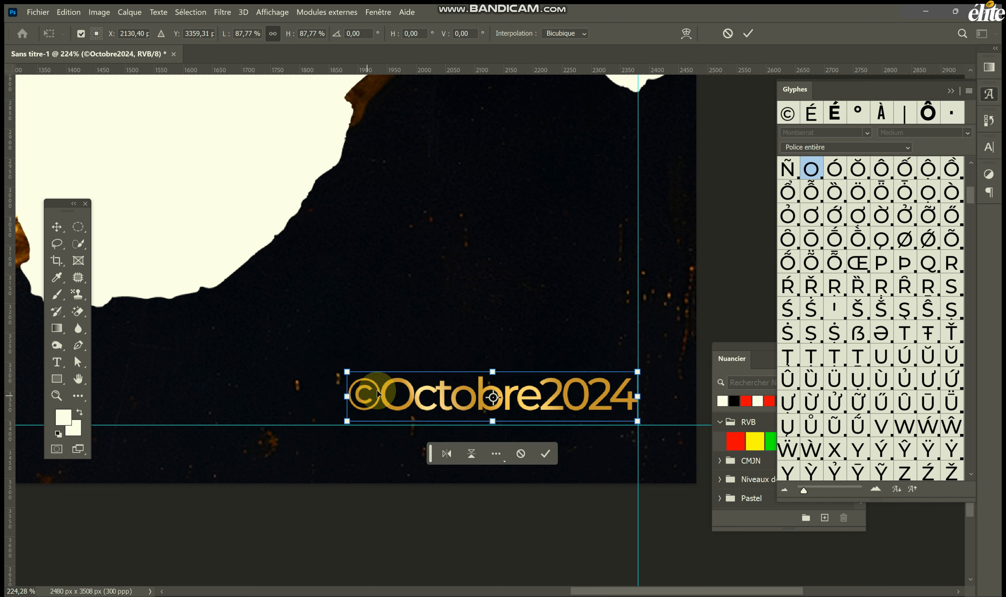
Step: Nudge the ©Octobre2024 text down closer to the bottom margin guide and apply the transform
key(Down)
key(Down)
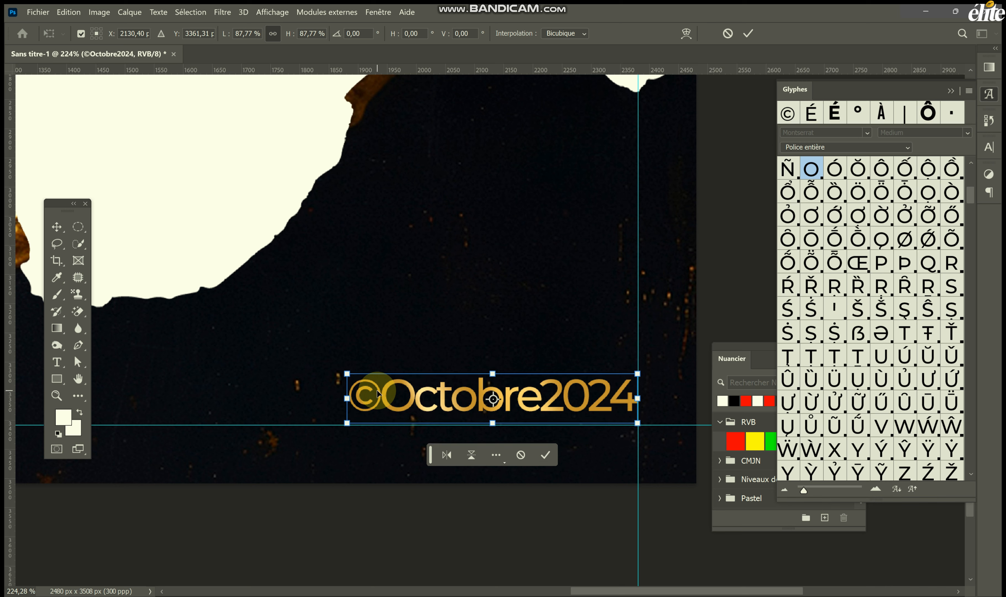
key(Down)
key(Down)
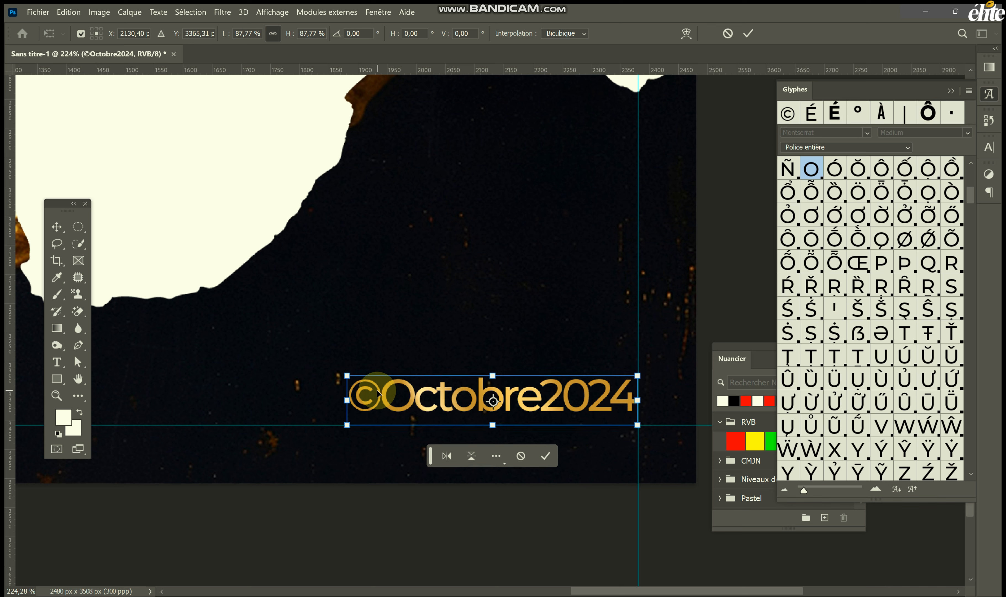
key(Down)
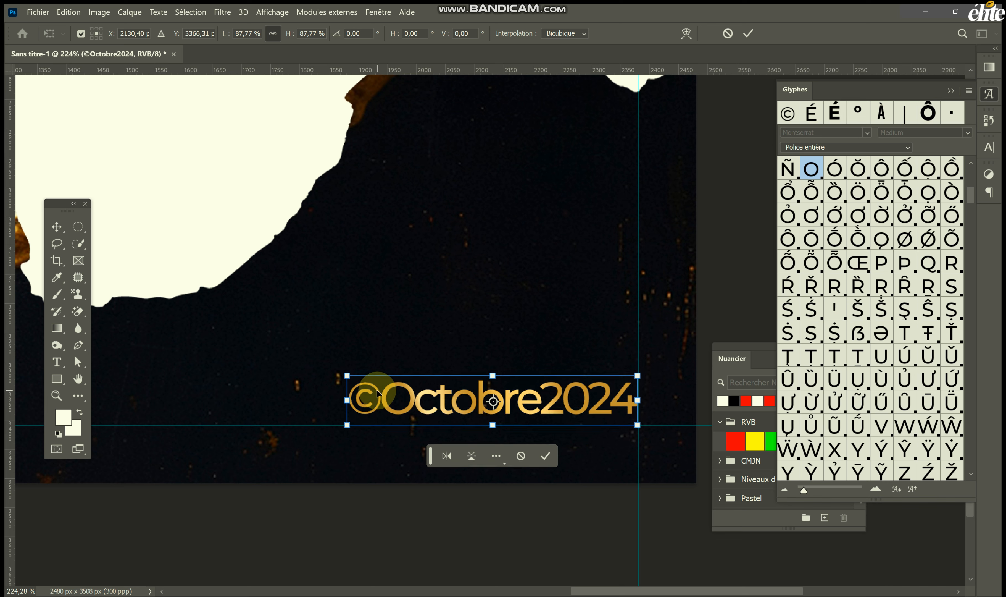
click(548, 459)
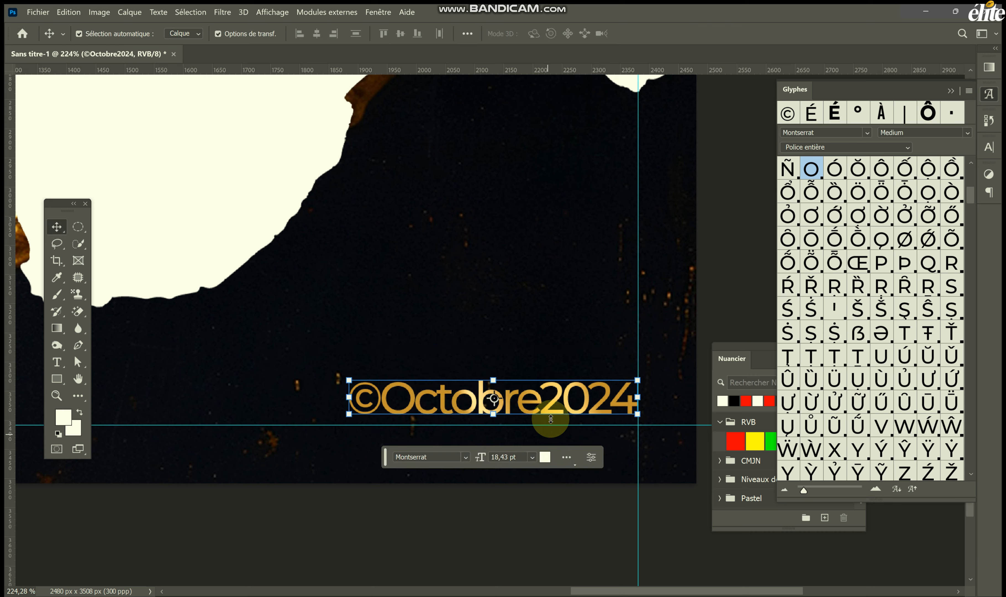
Step: Nudge the ©Octobre2024 text further down until its lower edge rests on the bottom margin guide
key(Down)
key(Down)
key(Down)
key(Down)
key(Down)
key(Down)
key(Down)
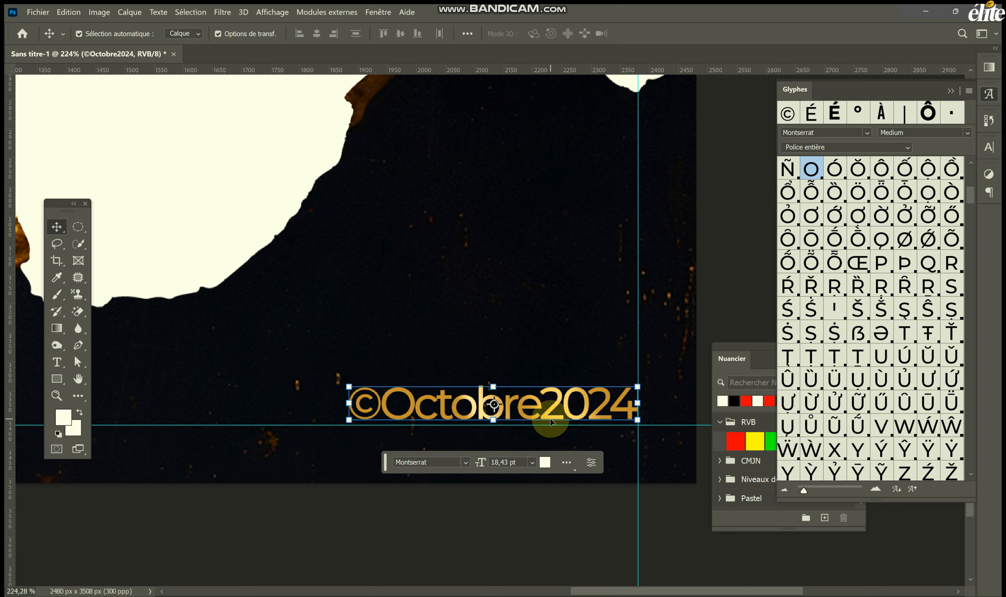
key(Down)
key(Down)
key(Down)
key(Down)
key(Down)
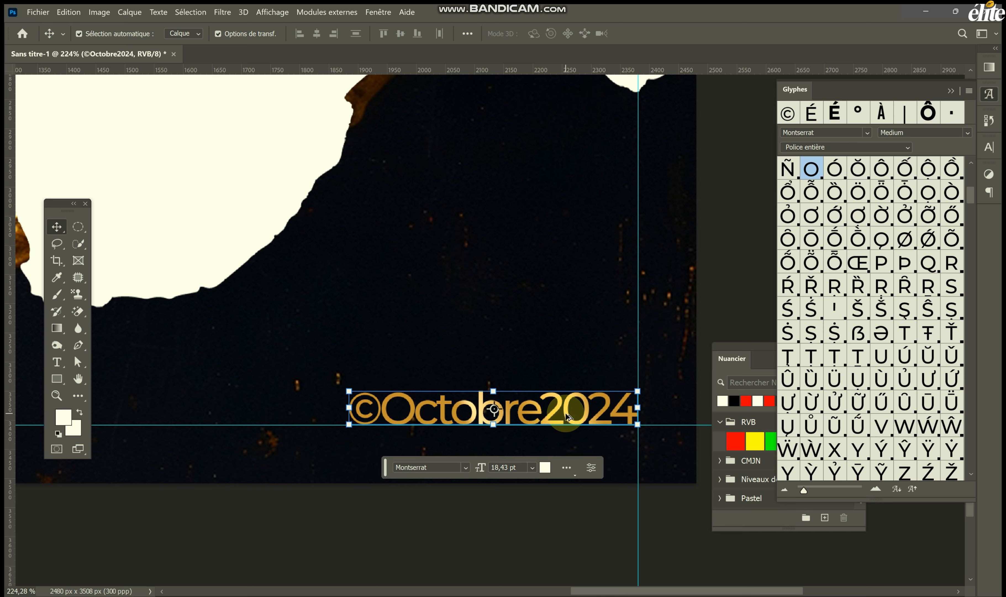
Step: Duplicate the ©Octobre2024 text horizontally to the left, leaving the copy beside the page at the same height
drag(565, 412, 968, 462)
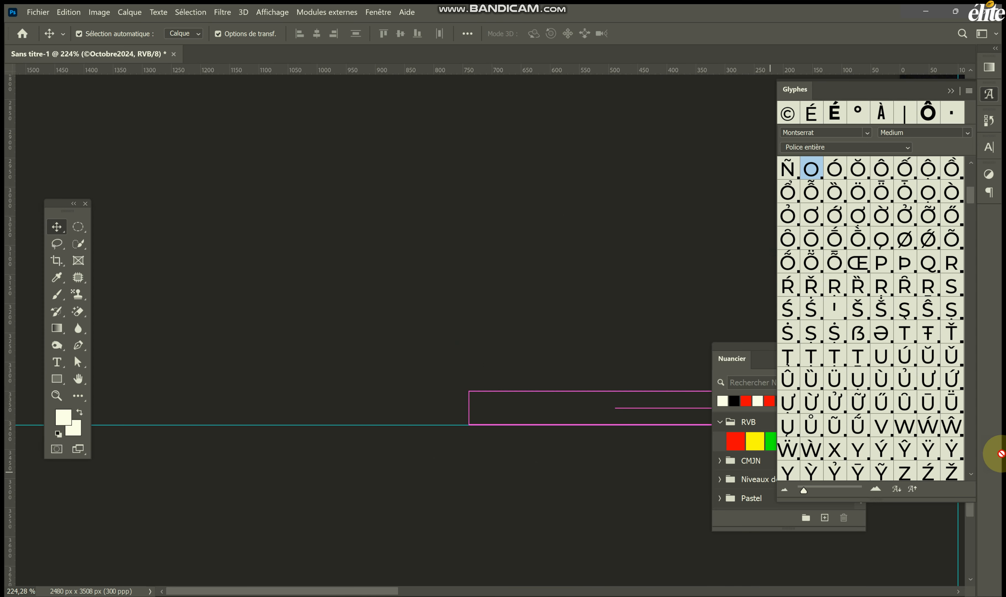
drag(897, 396, 579, 415)
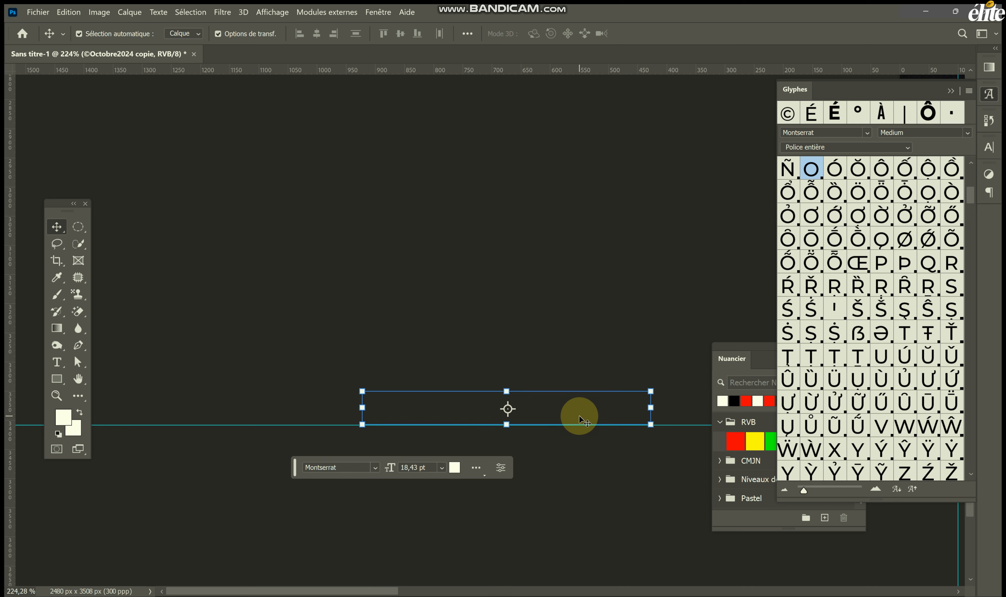
scroll(580, 418, right, 3)
scroll(556, 428, right, 5)
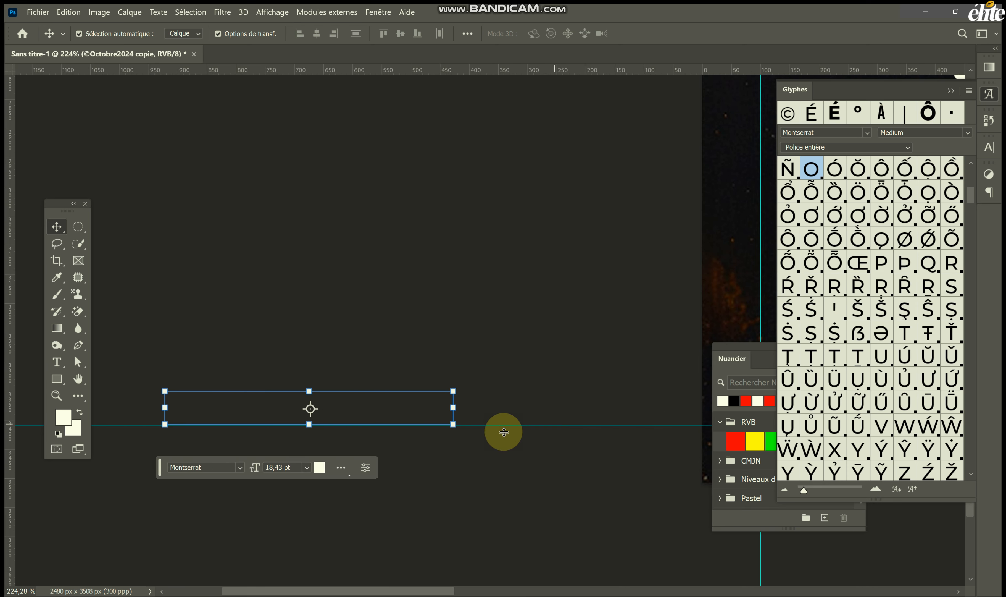
scroll(382, 432, right, 6)
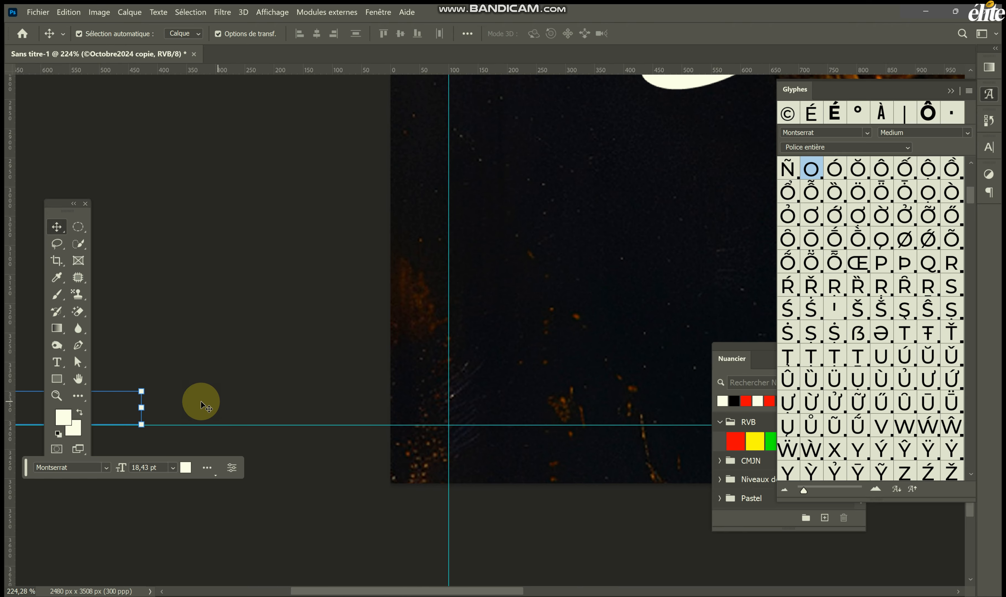
Step: Select the ©Octobre2024 copie layer and, with automatic selection off, move it against the left margin guide on the bottom guide
drag(121, 401, 290, 431)
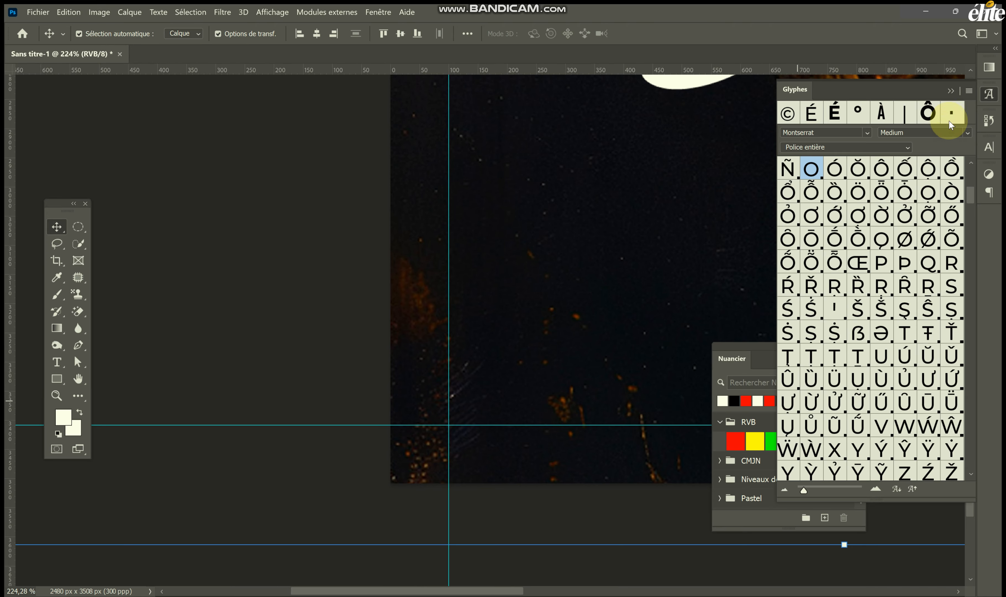
click(958, 92)
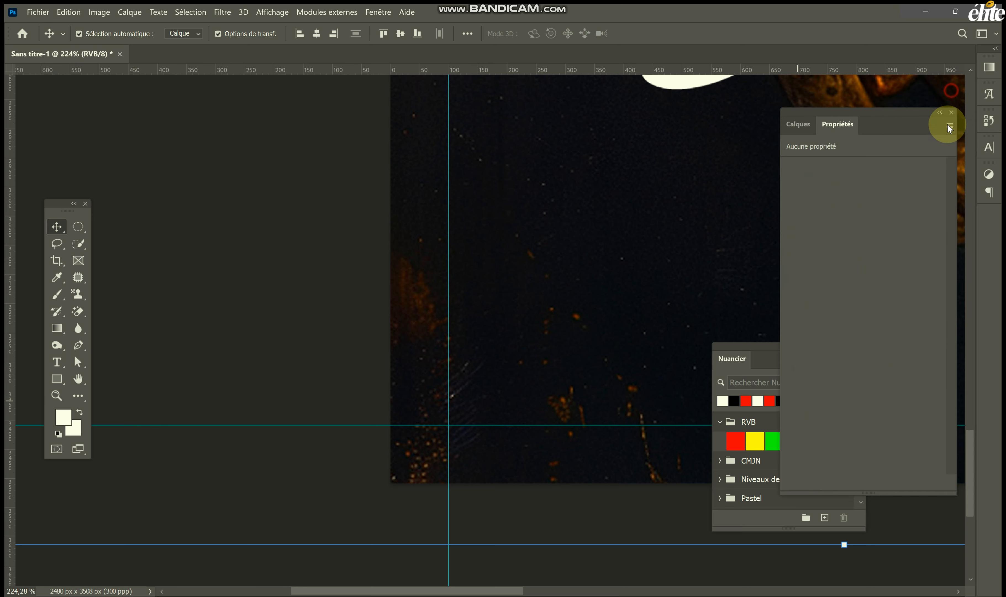
click(813, 124)
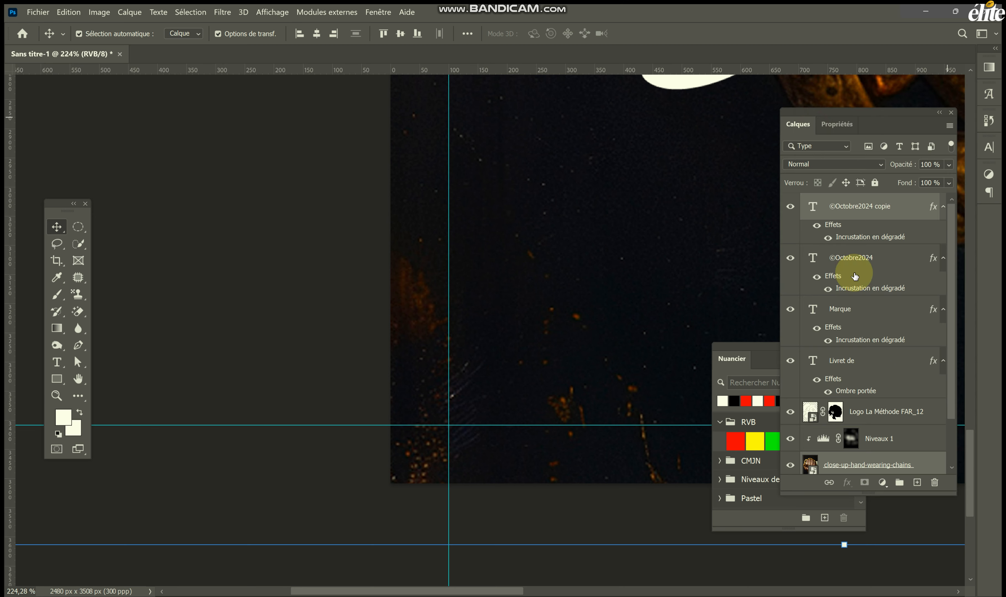
click(853, 207)
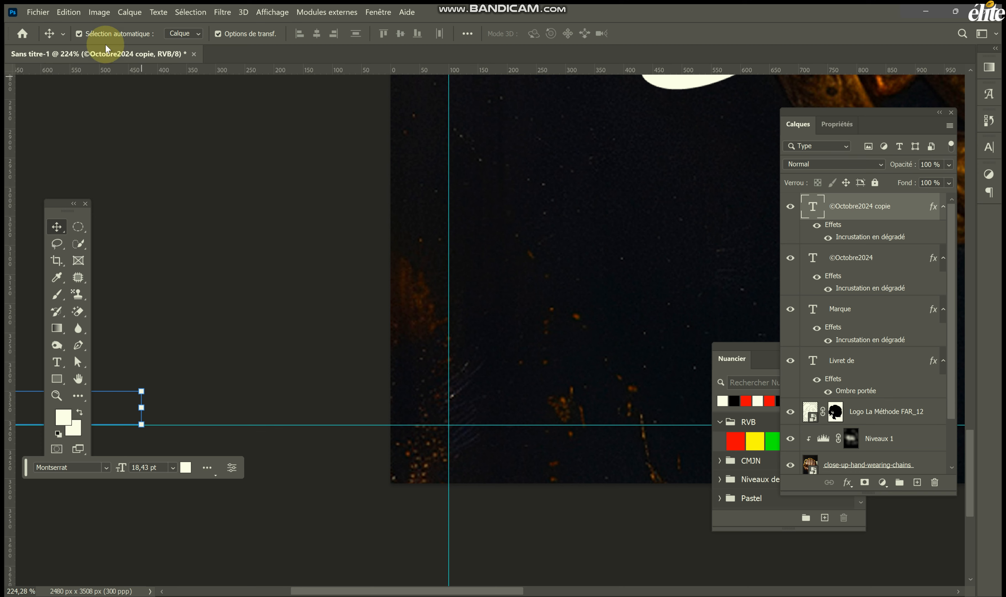
click(103, 34)
drag(188, 141, 712, 178)
drag(586, 190, 555, 189)
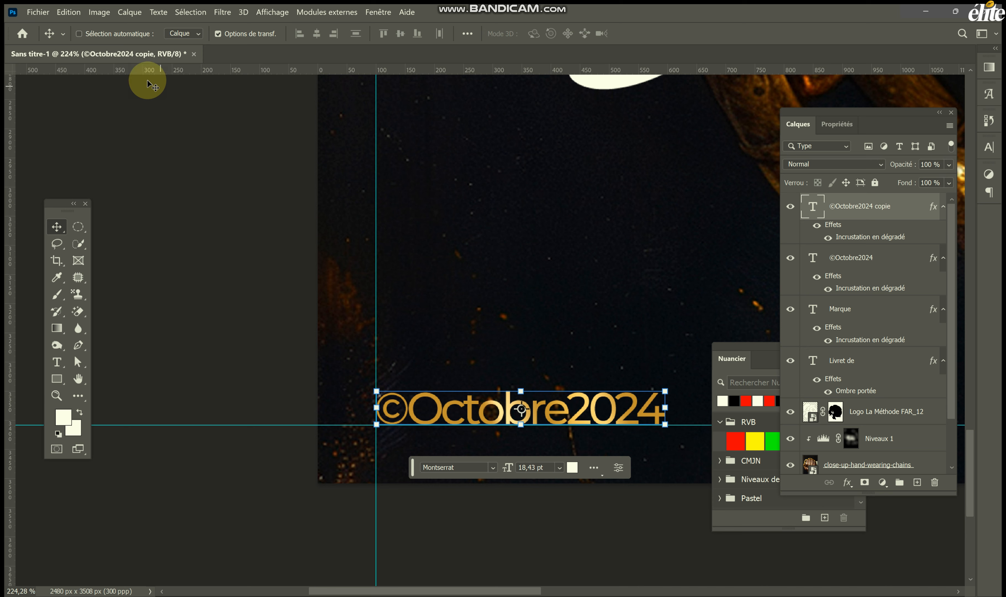
Step: Replace the content of the copied text with "La Méthode FAR"
double_click(816, 205)
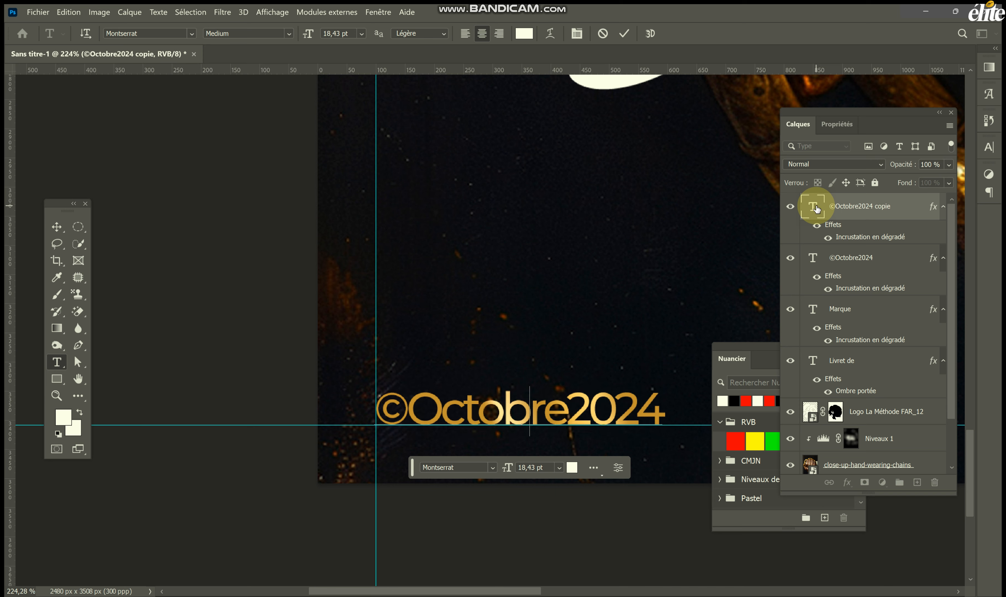
text(La Mét)
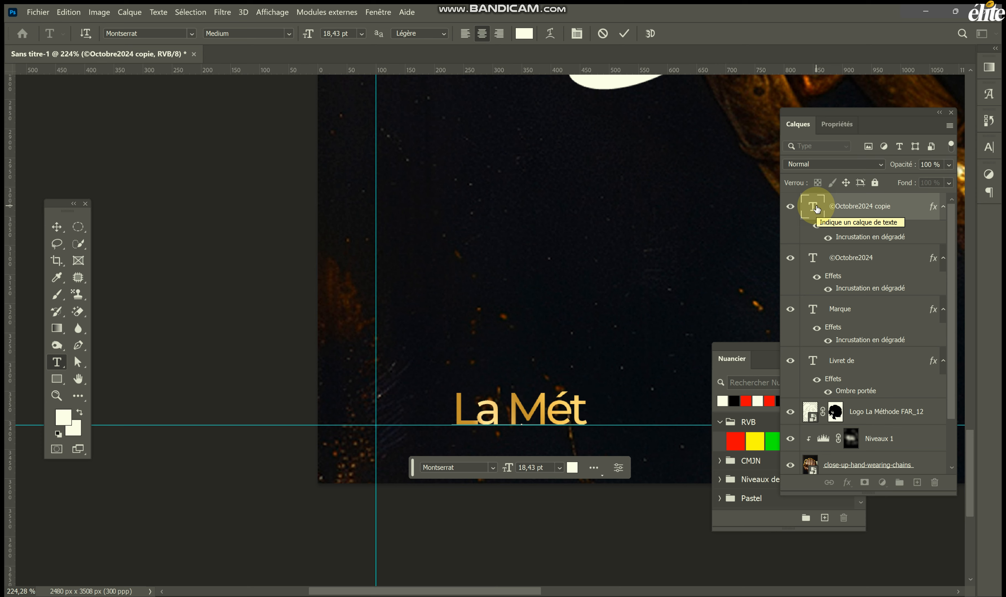
text(hode)
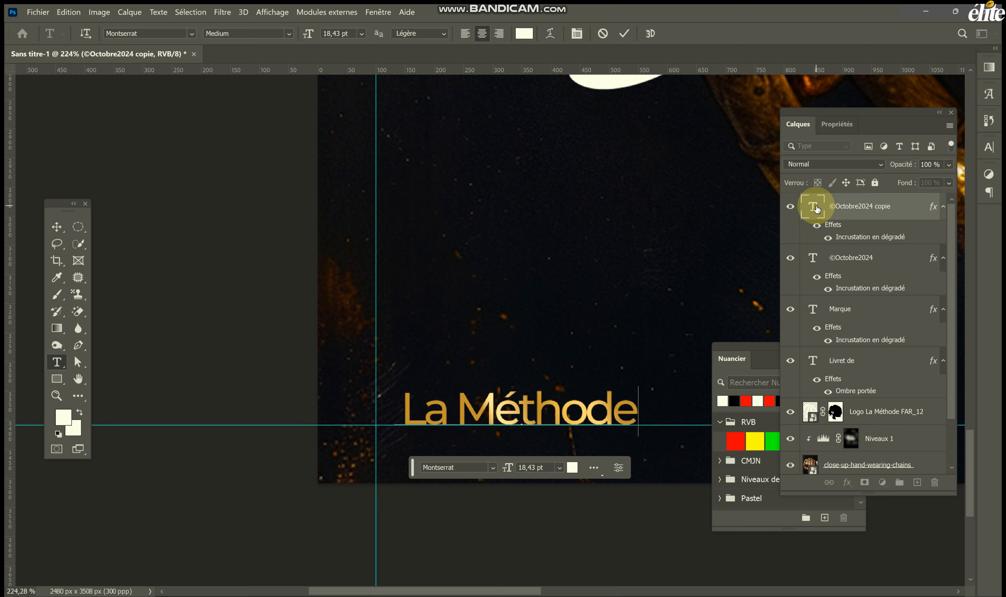
text( FAR)
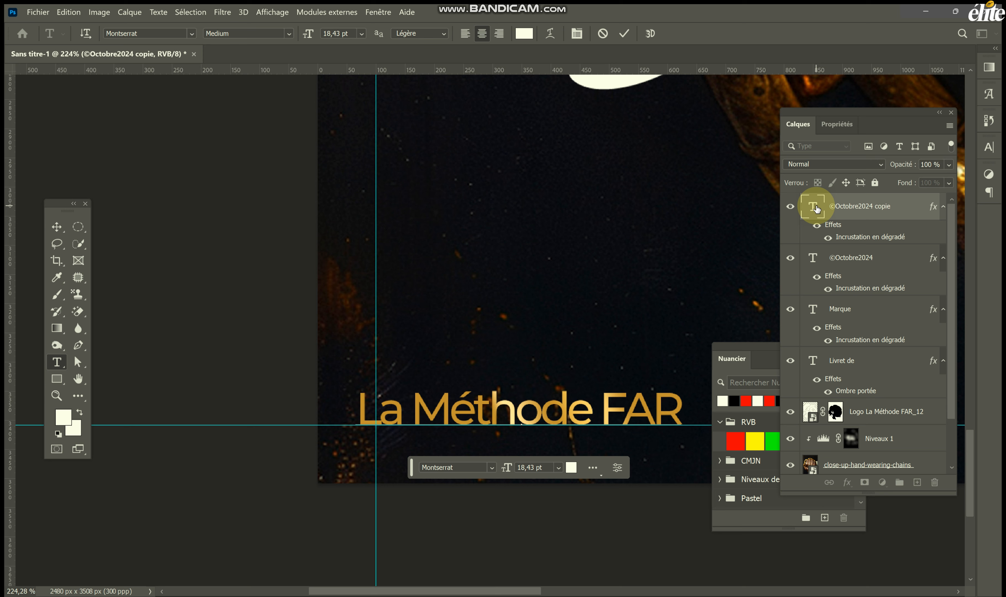
Step: Insert "Livret de Marque" before "La Méthode FAR" and move the text line so it starts at the left margin guide
text(L)
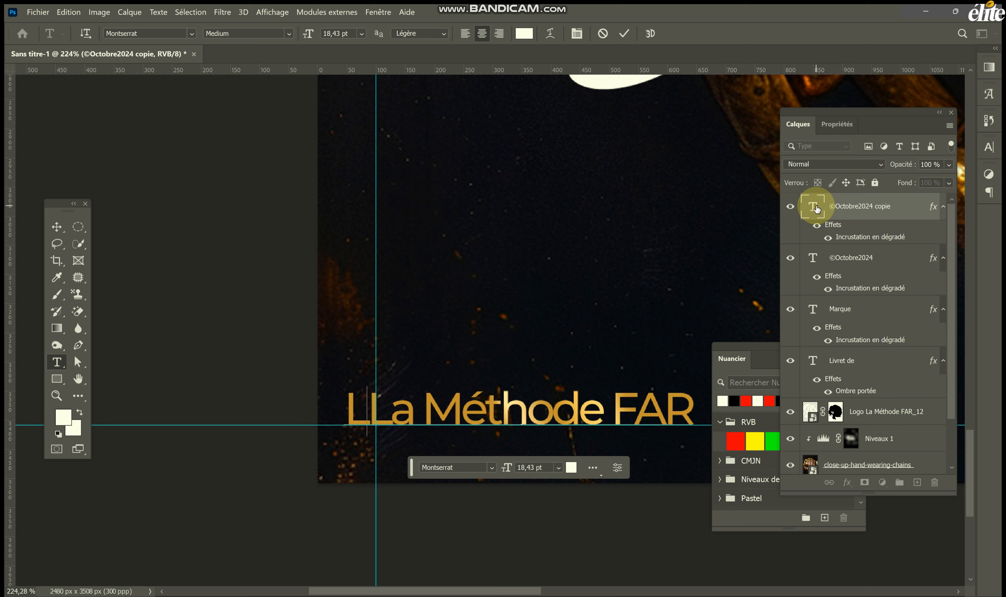
text(ivret de ma)
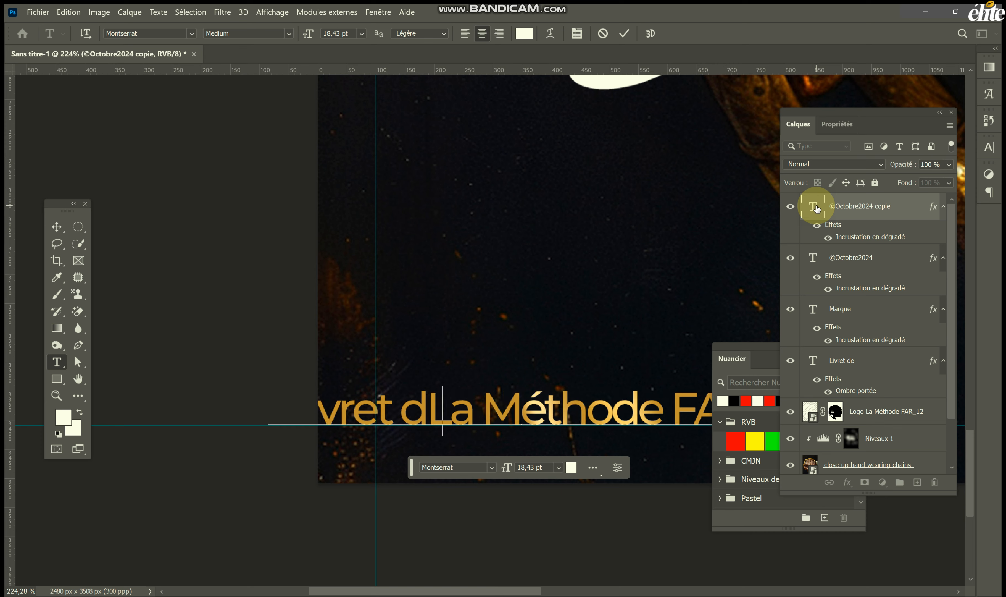
key(BackSpace)
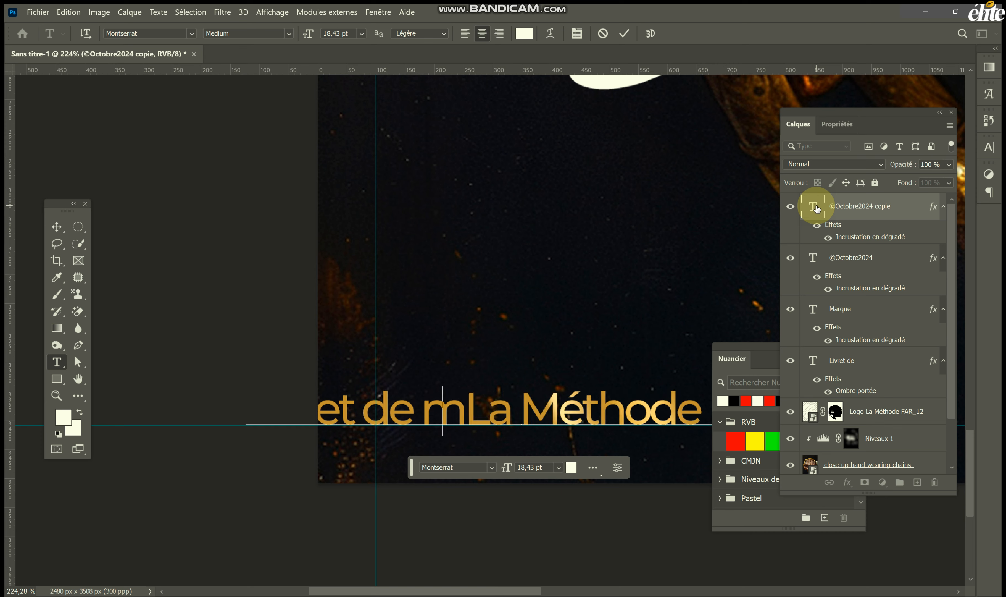
key(BackSpace)
text(Mar)
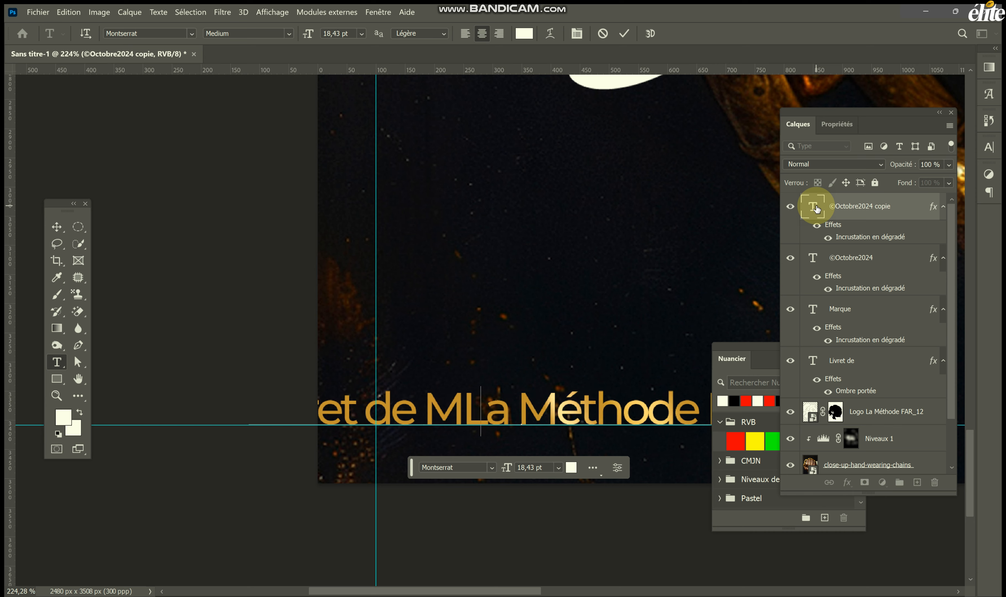
text(qu)
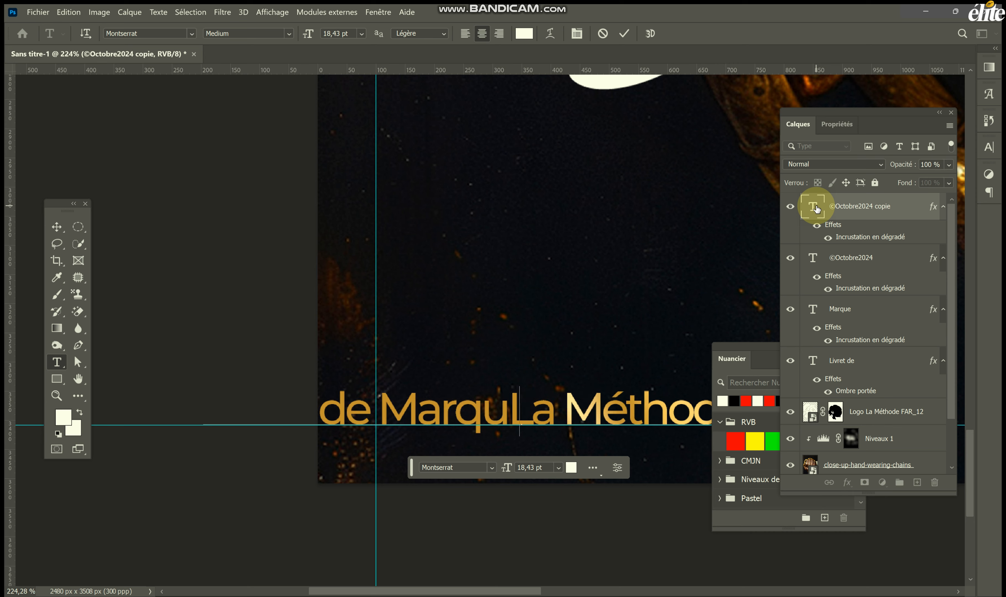
text(e)
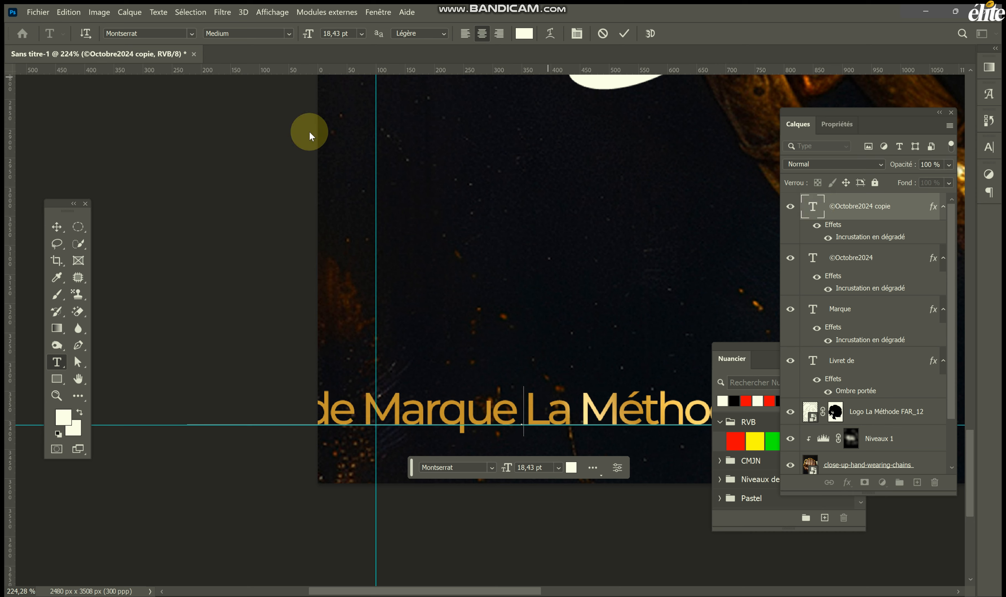
click(53, 236)
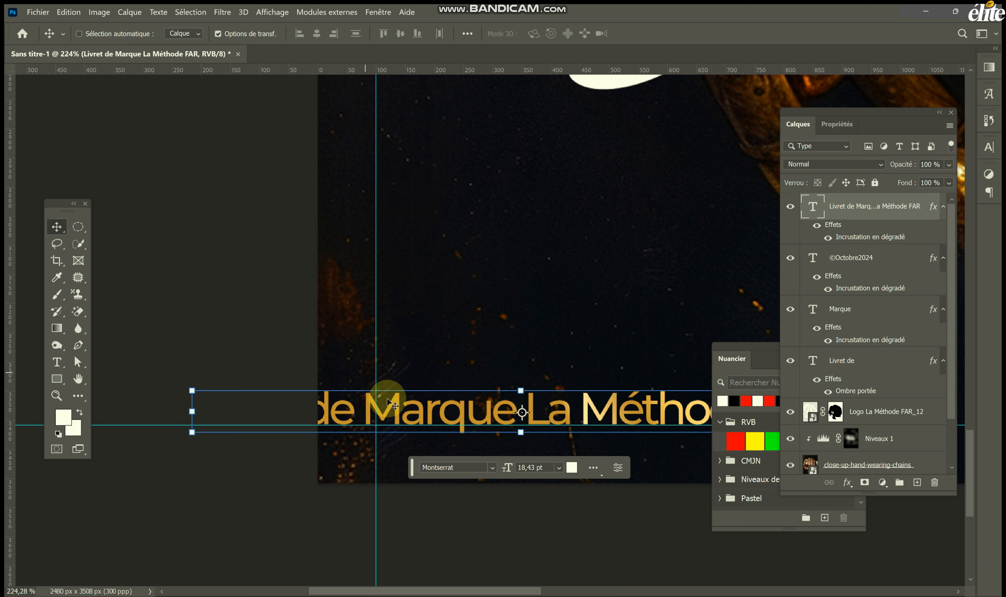
drag(387, 395, 579, 417)
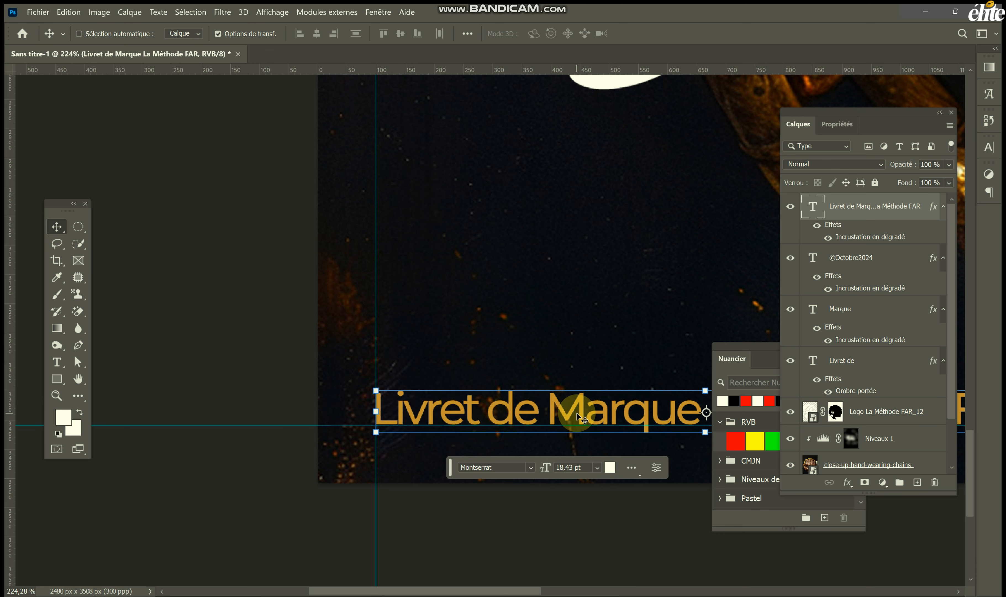
Step: Set the font size of the whole "Livret de Marque La Méthode FAR" text to 12 pt
scroll(569, 415, down, 10)
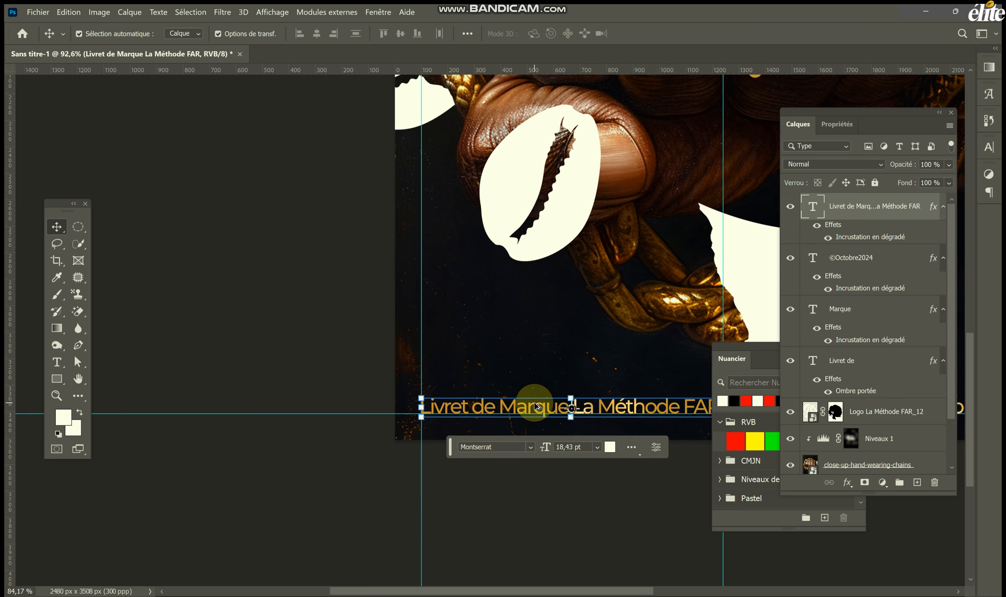
scroll(536, 406, right, 5)
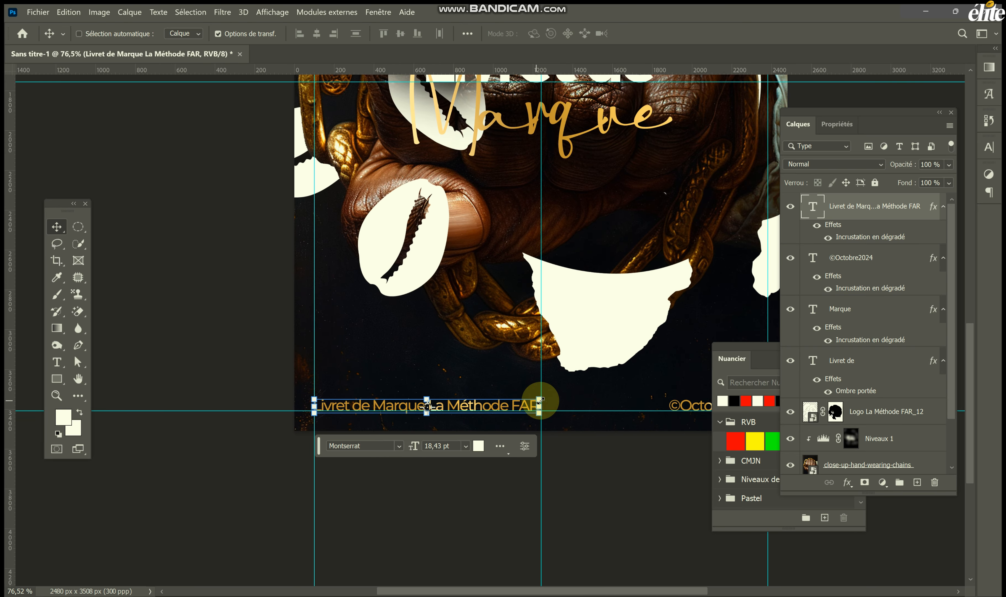
double_click(467, 408)
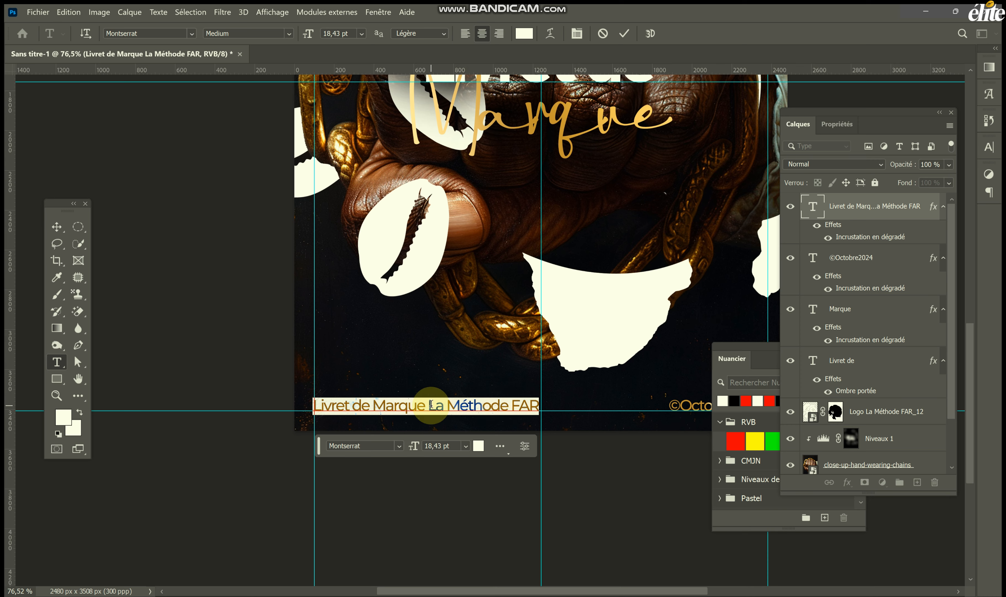
scroll(430, 407, right, 3)
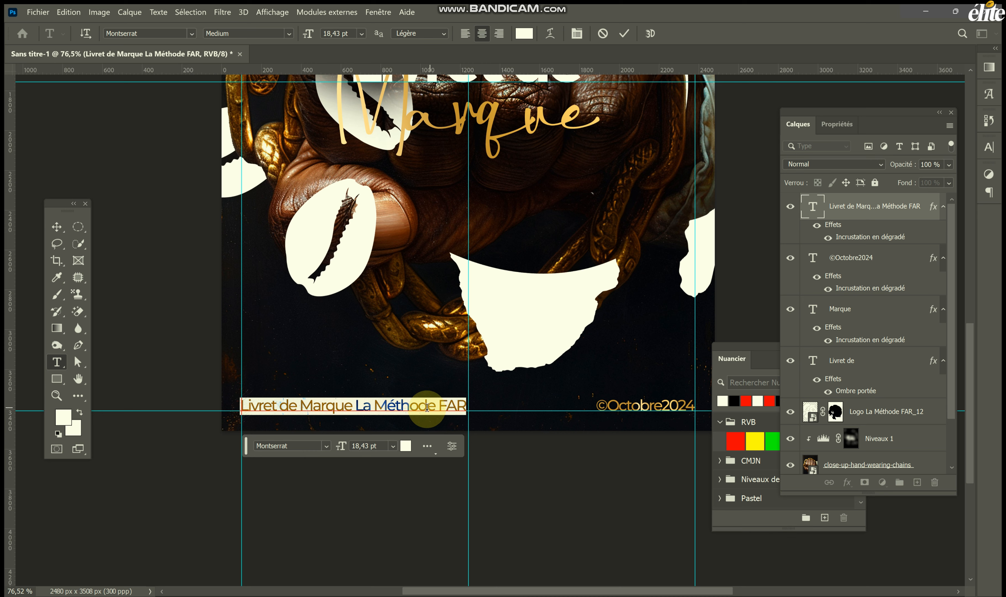
click(390, 448)
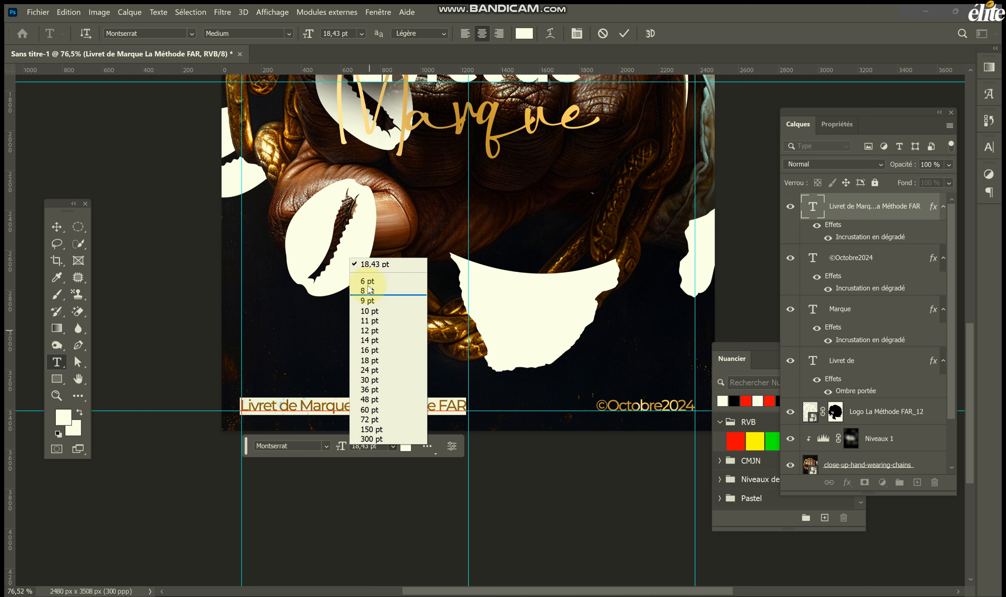
click(370, 301)
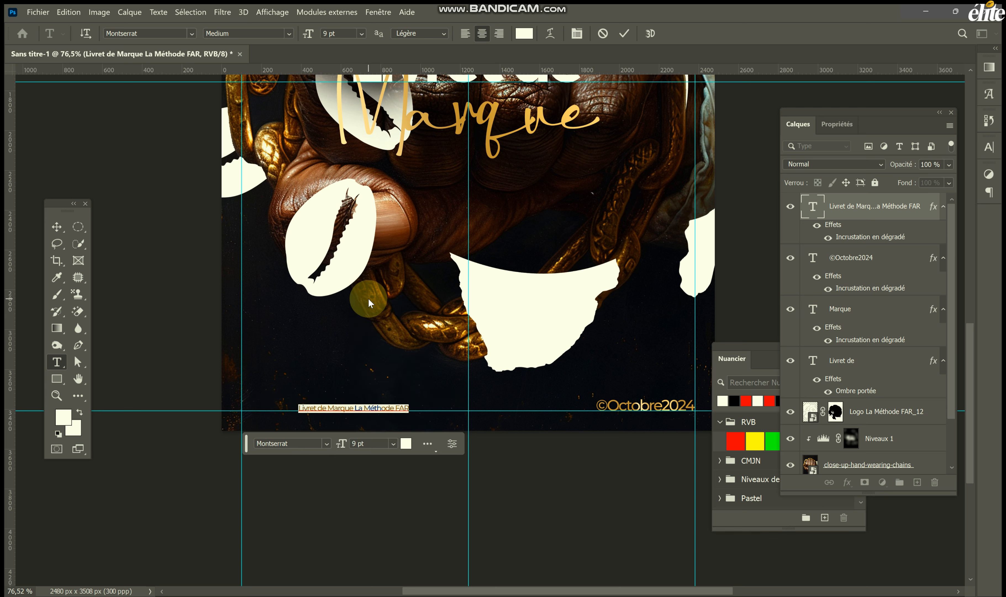
click(391, 448)
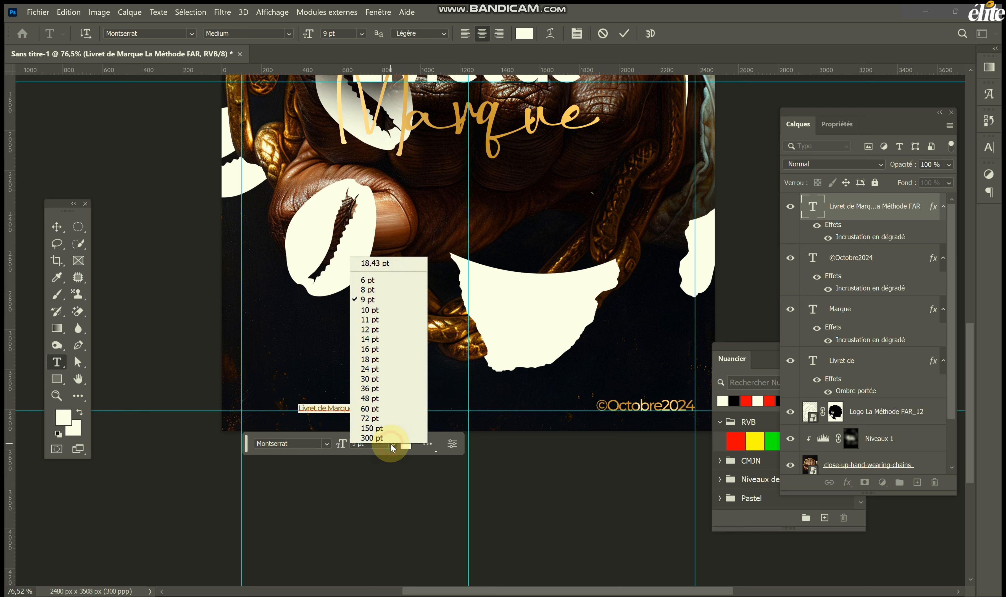
click(372, 329)
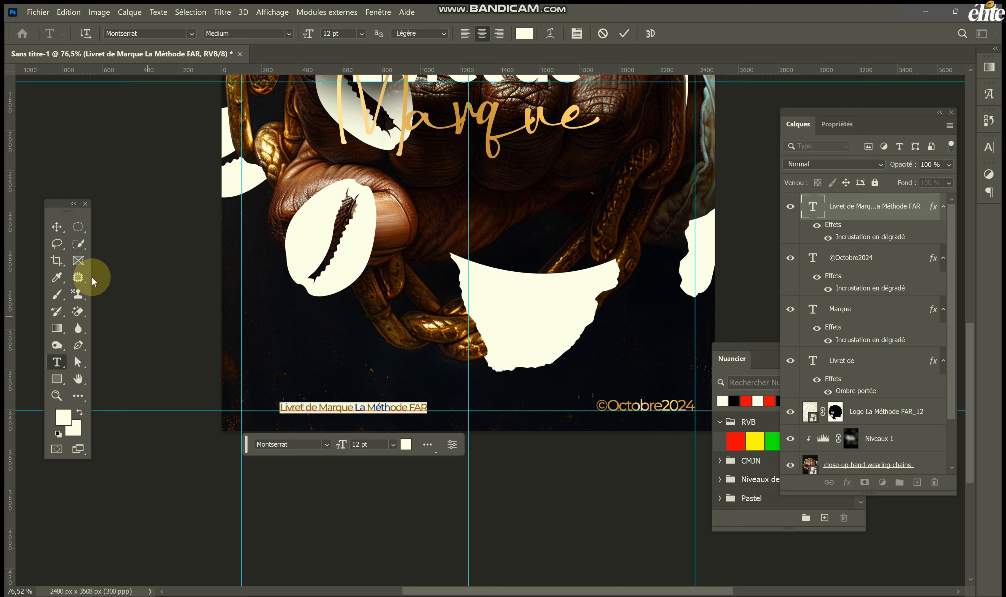
Step: Move the "Livret de Marque La Méthode FAR" text line so it starts at the left margin guide
click(60, 229)
scroll(239, 379, up, 8)
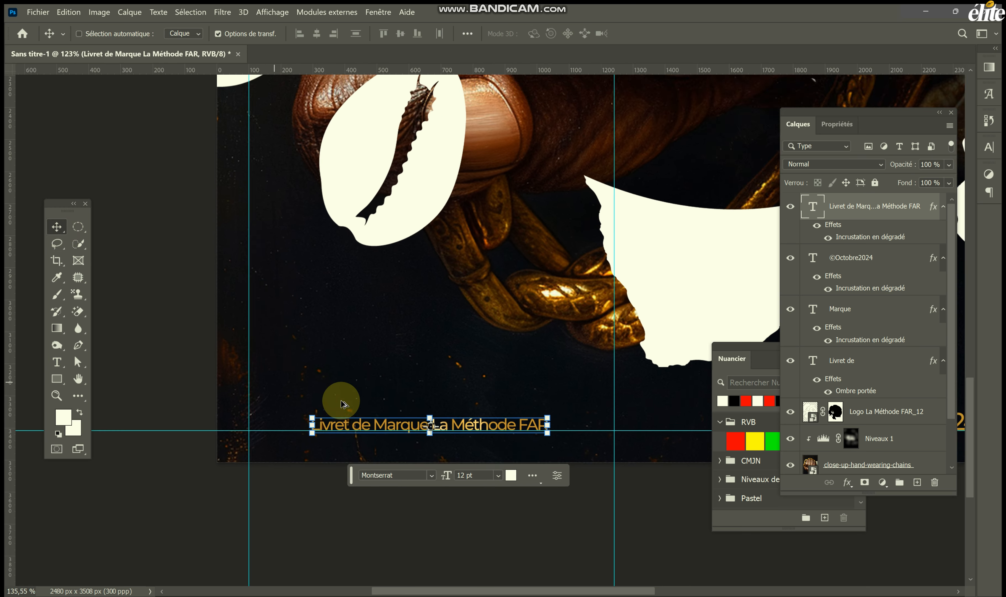
drag(380, 453, 294, 448)
Step: Set the font size of the ©Octobre2024 footer text to 12 pt
scroll(295, 448, right, 2)
scroll(295, 449, right, 10)
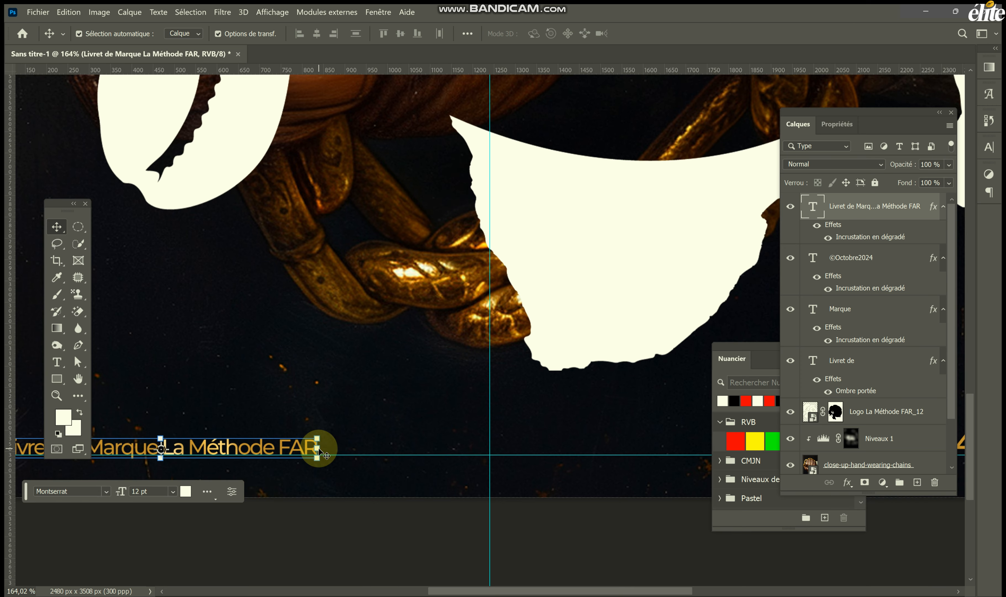
scroll(319, 449, right, 20)
scroll(305, 439, left, 3)
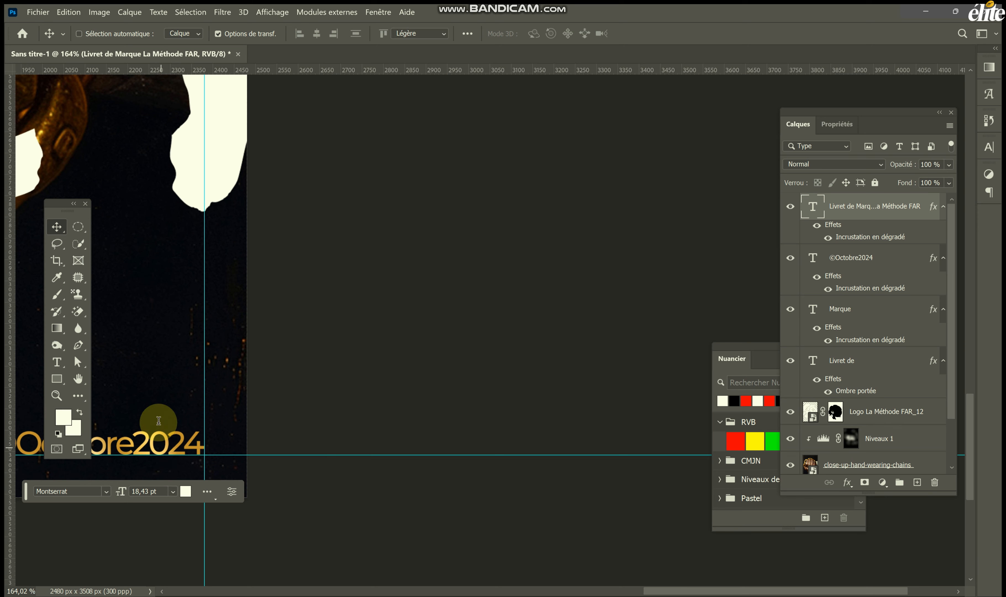
double_click(161, 432)
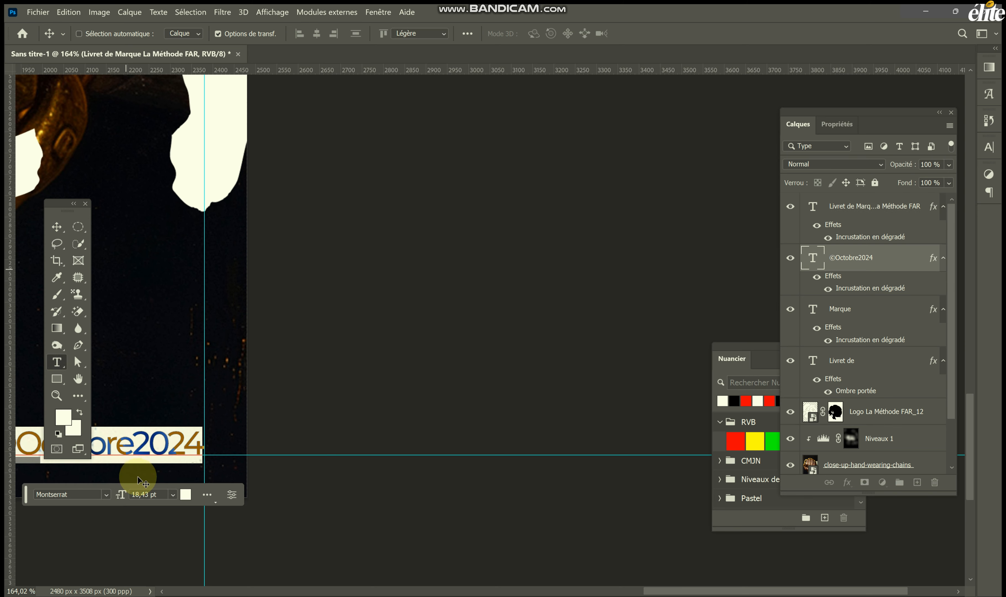
click(172, 494)
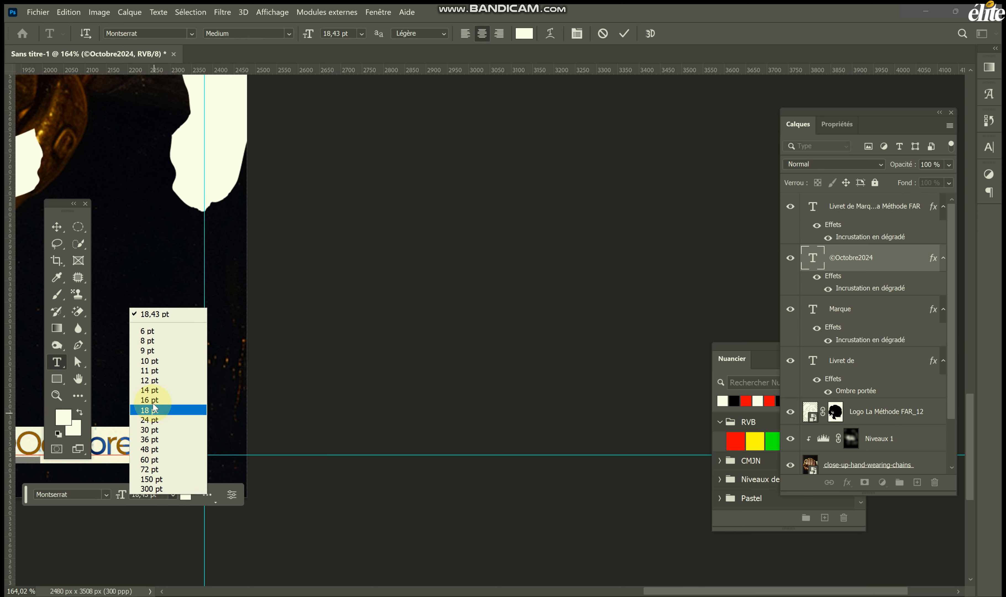
click(149, 380)
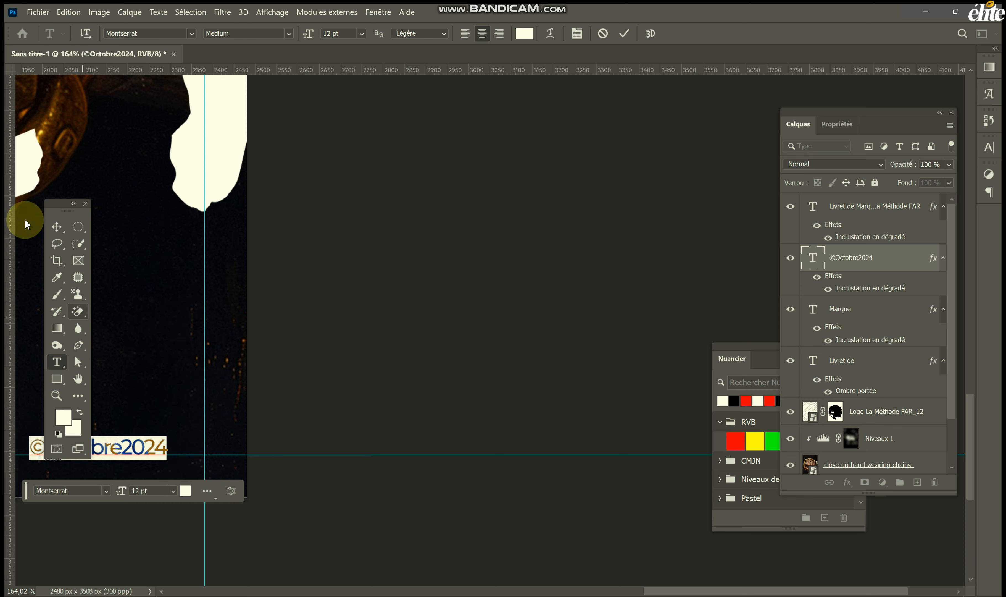
Step: Move the ©Octobre2024 text so it ends at the right margin guide, just above the bottom guide
click(52, 229)
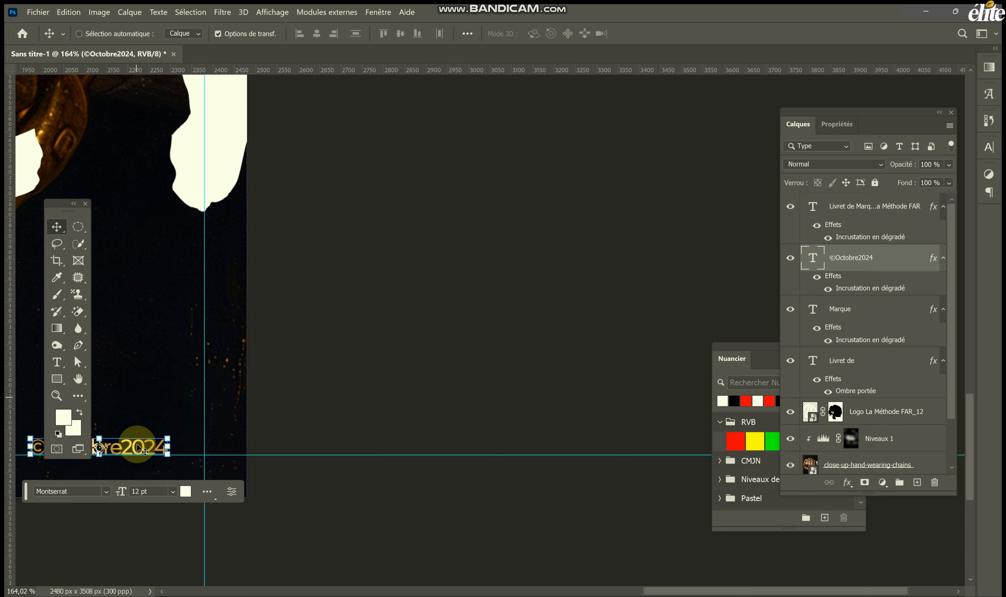
drag(138, 446, 177, 451)
scroll(274, 370, left, 10)
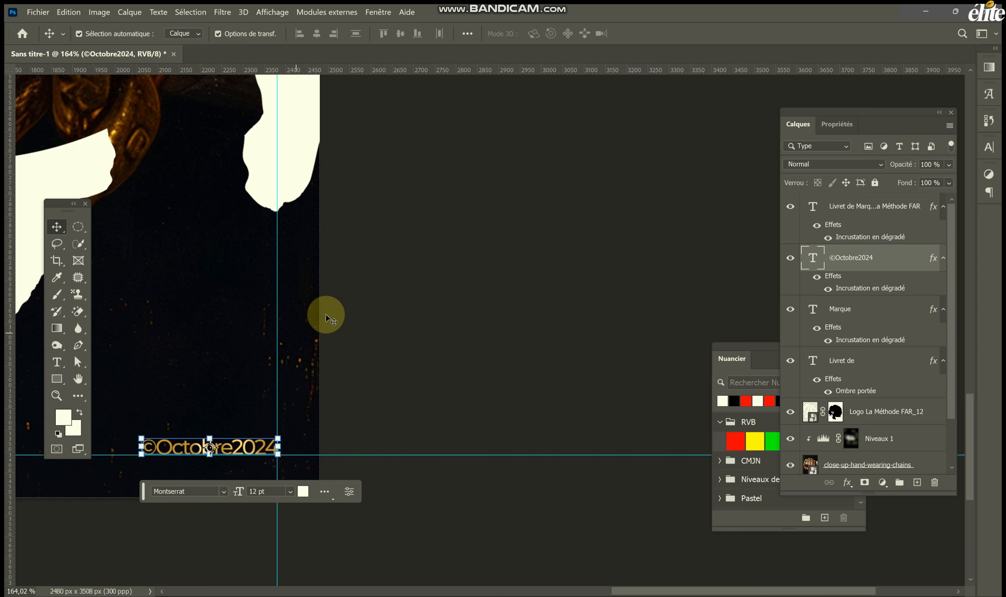
scroll(331, 307, up, 4)
scroll(326, 295, down, 8)
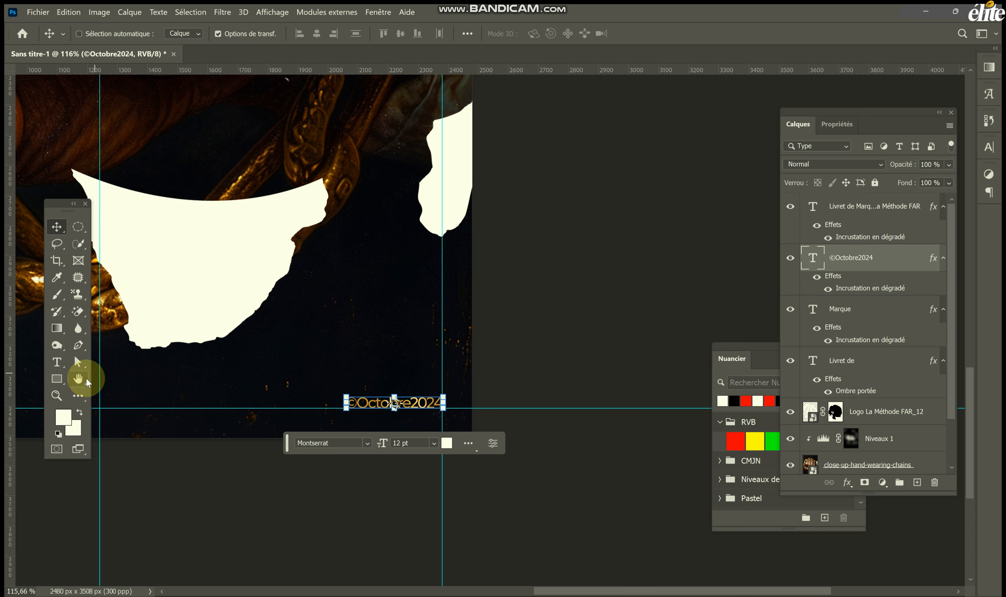
double_click(78, 379)
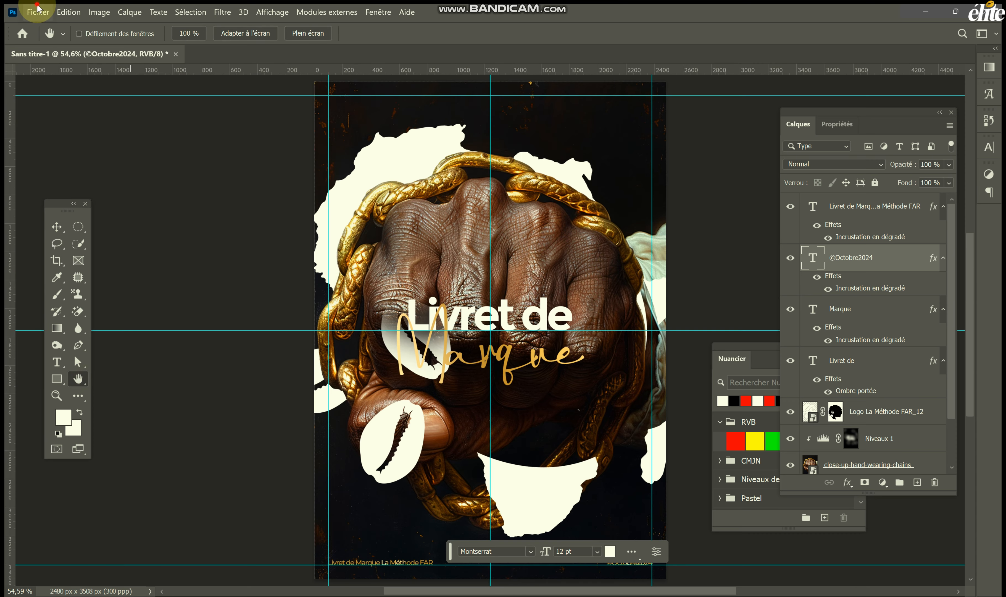
click(38, 12)
click(108, 256)
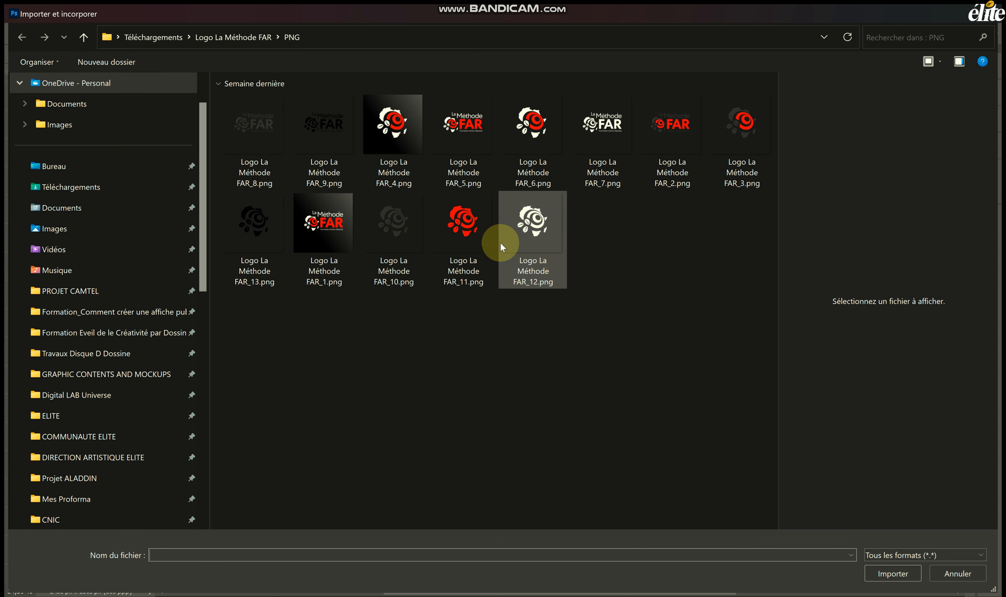
click(463, 145)
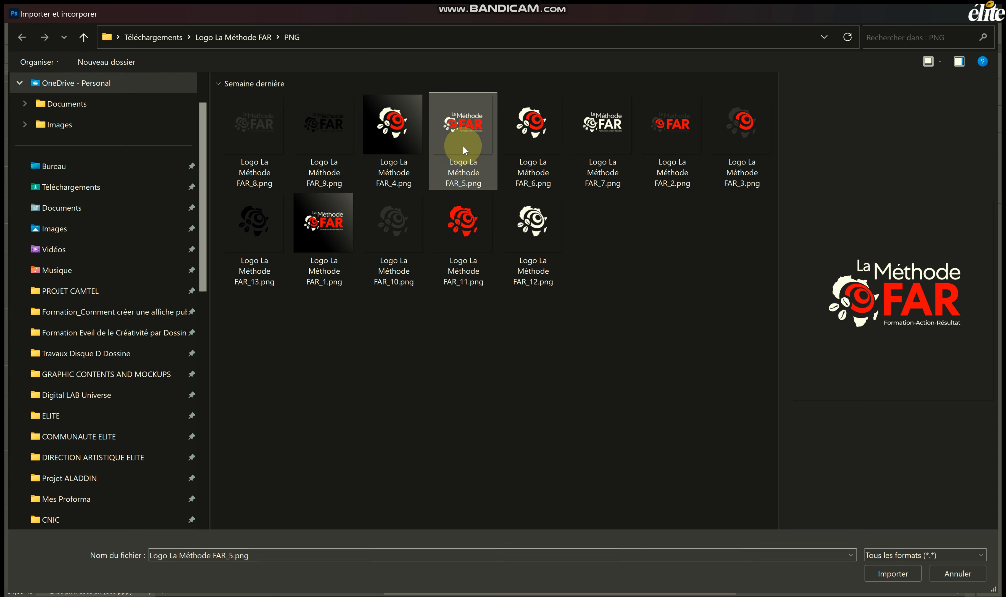
click(619, 151)
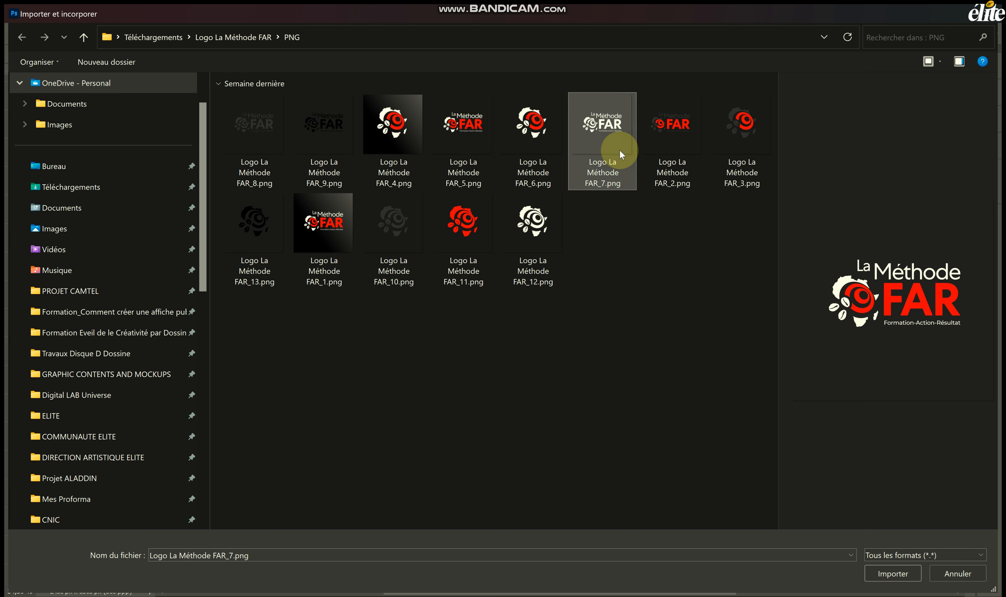
click(463, 147)
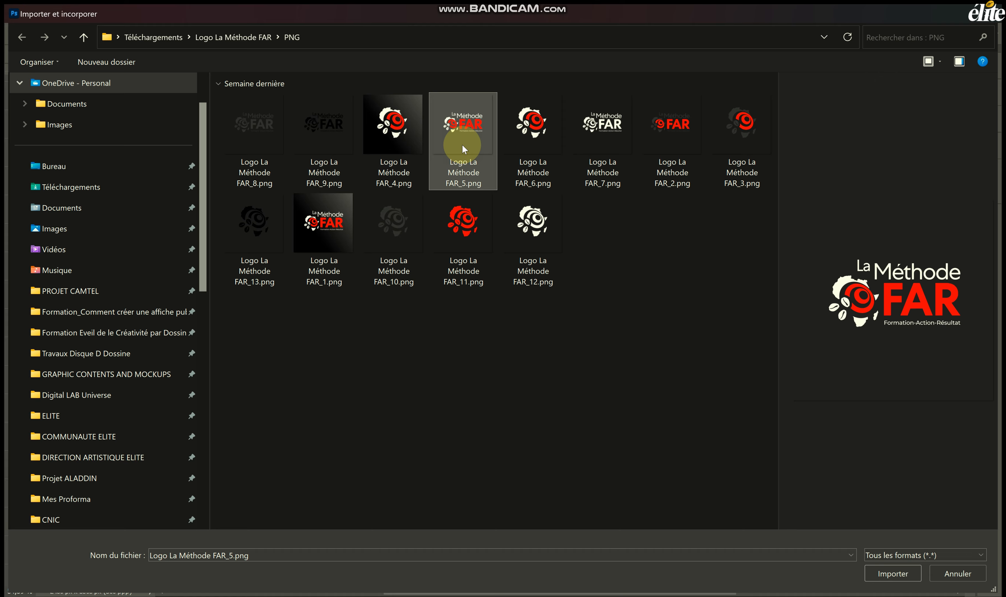
double_click(462, 146)
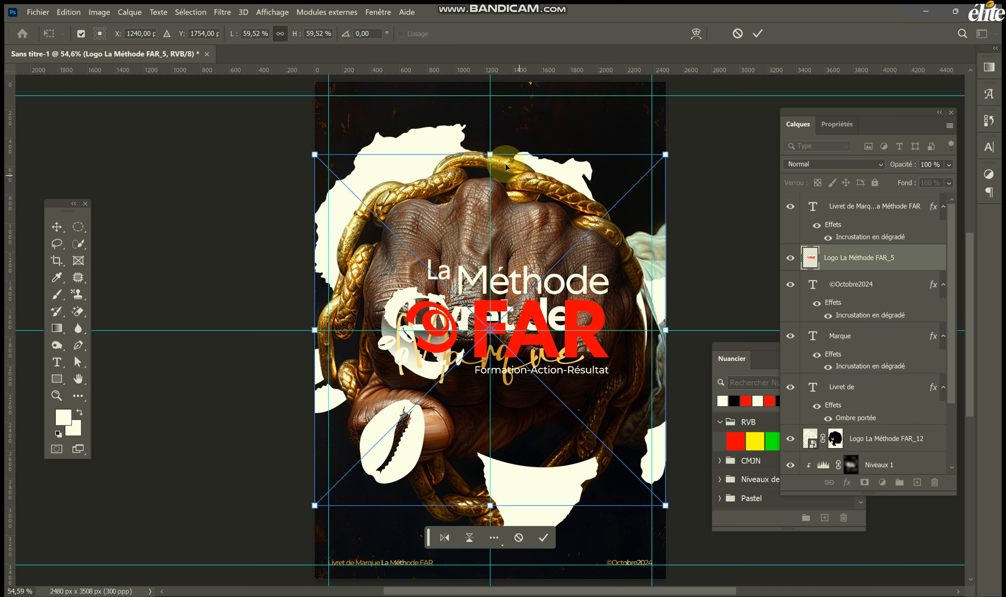
drag(488, 154, 488, 375)
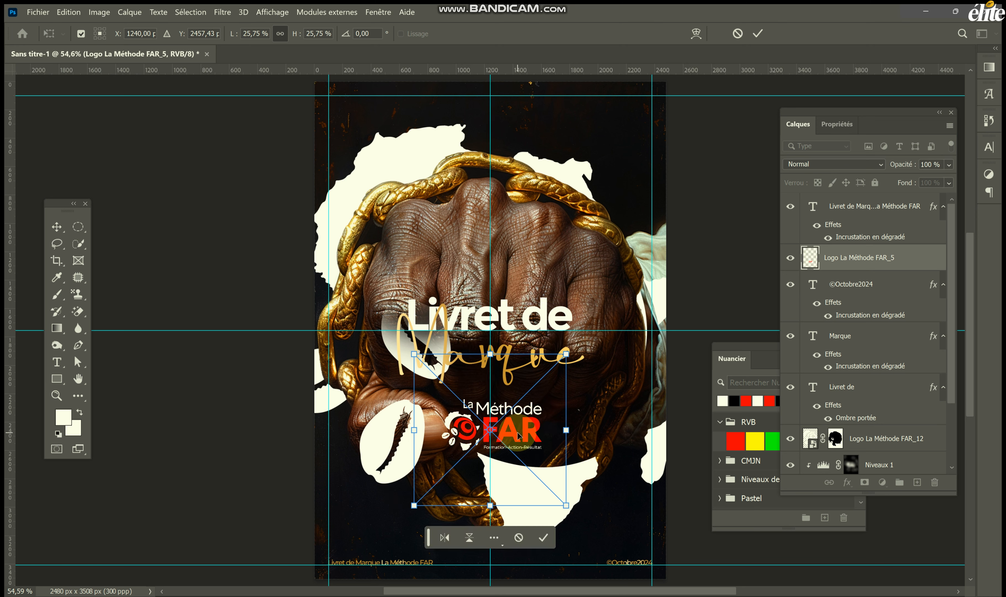
click(760, 35)
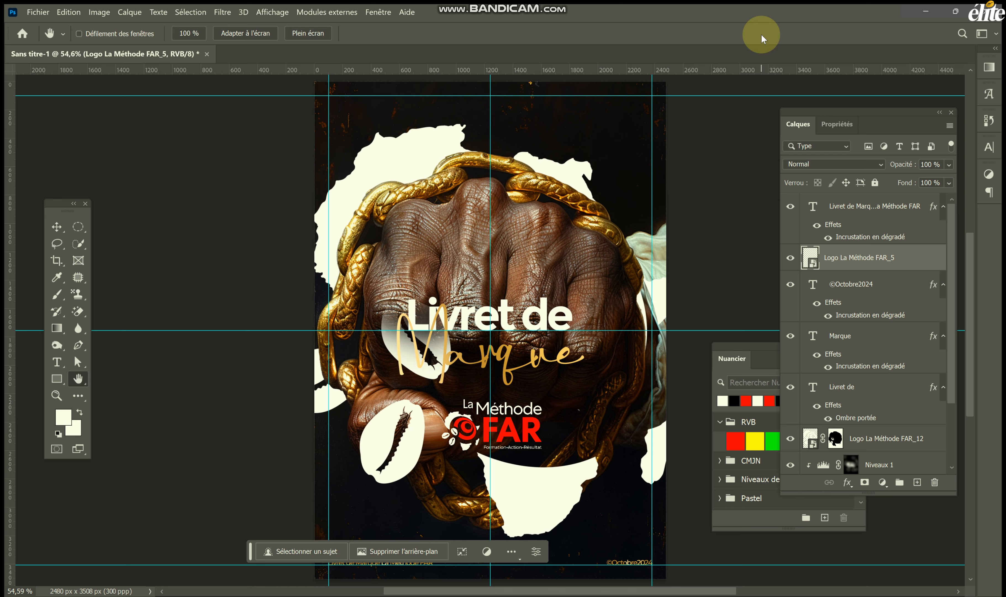
key(Delete)
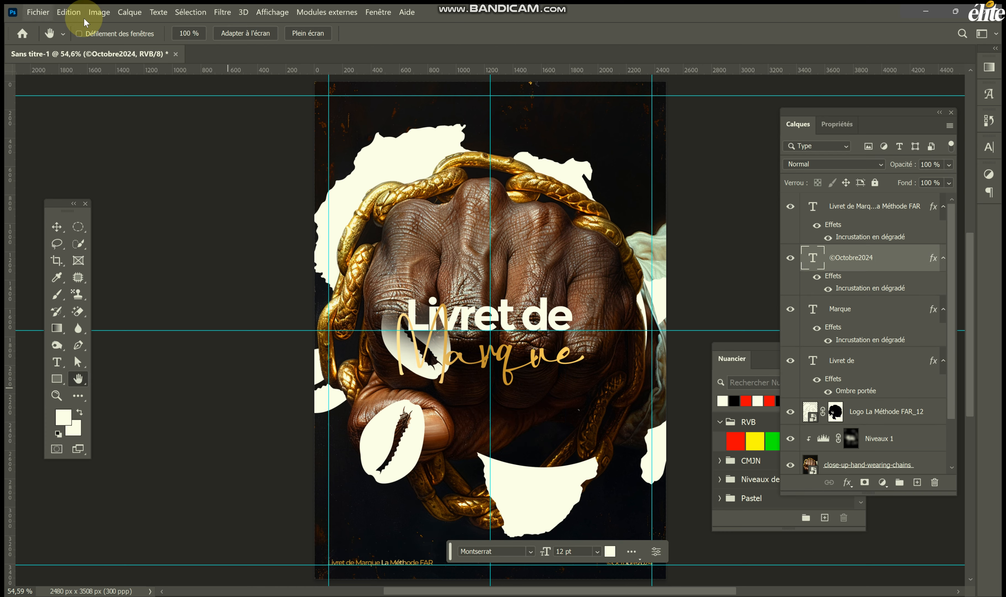
Step: Place the file Logo La Méthode FAR_7.png from the PNG folder as a linked image
click(50, 18)
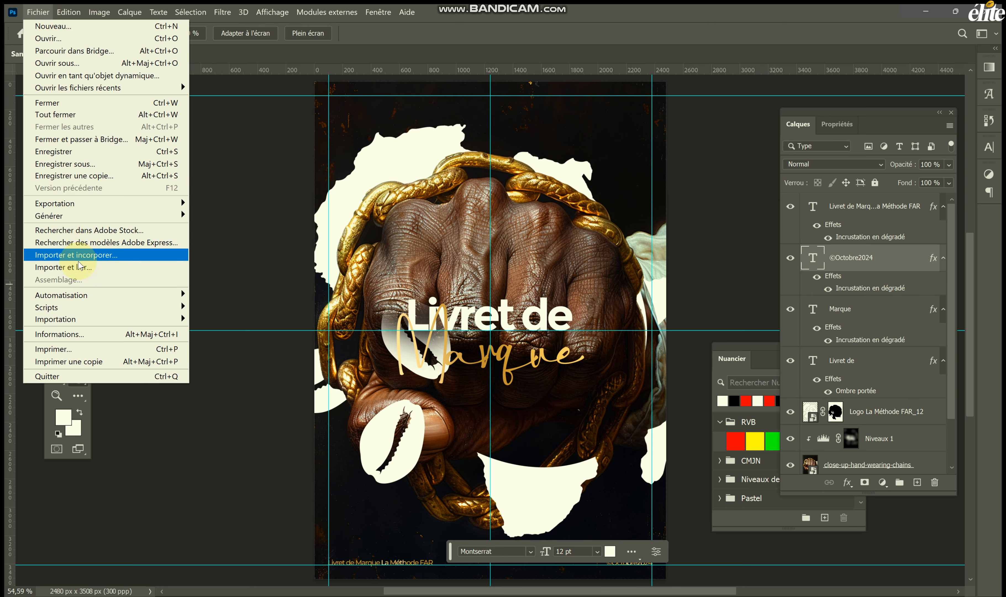
click(85, 254)
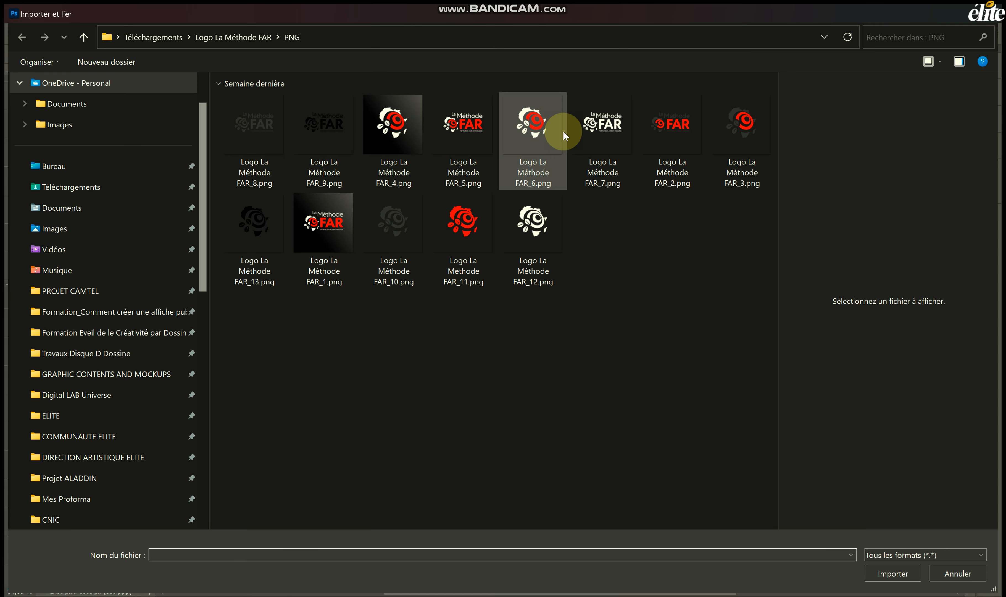
click(597, 127)
double_click(597, 127)
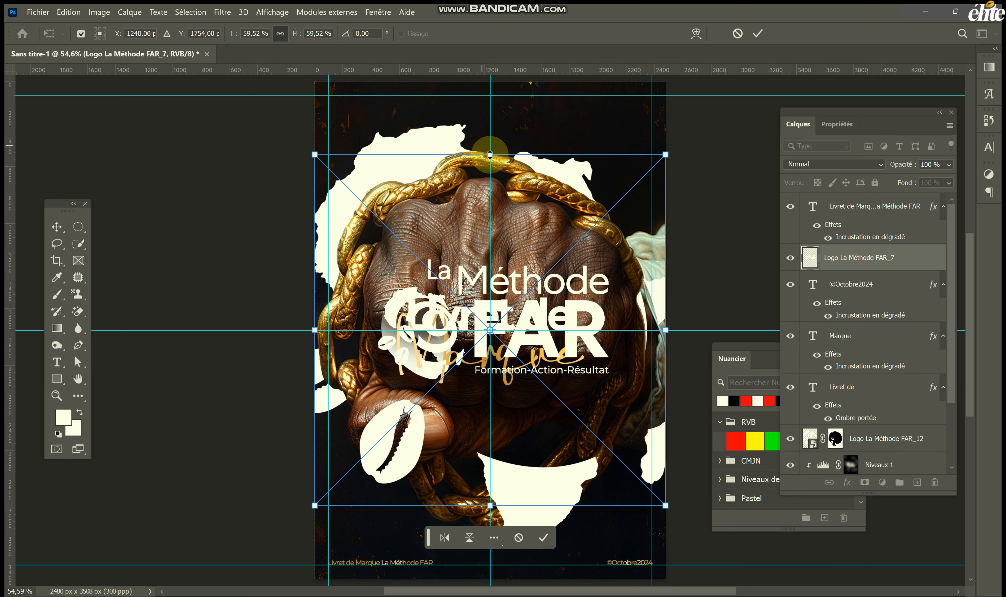
Step: Scale the white logo to about 23% and place it in the page's upper-right corner against the margin guides
drag(494, 159, 491, 369)
drag(530, 421, 646, 123)
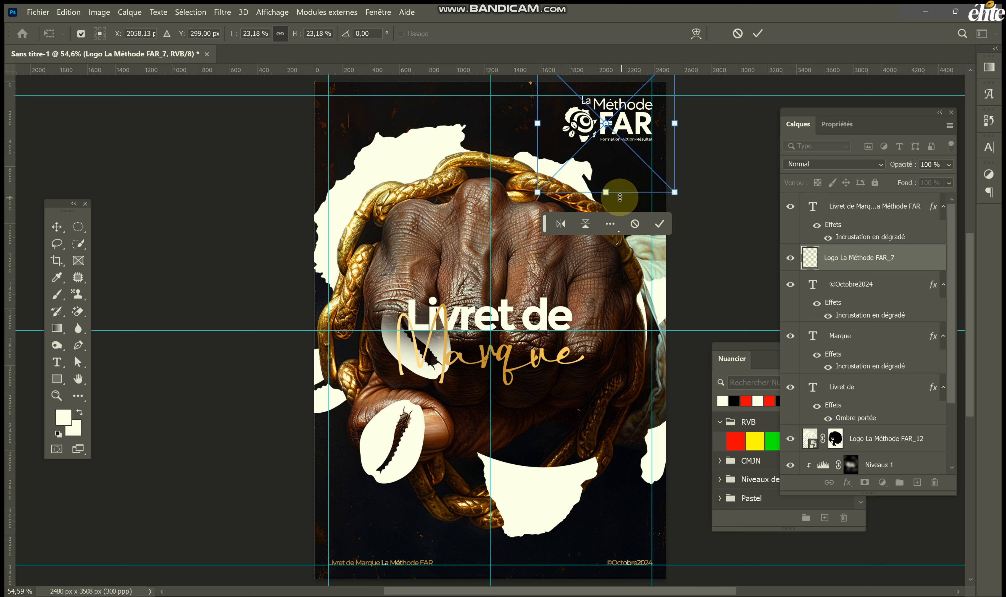
drag(613, 195, 614, 192)
key(Return)
key(h)
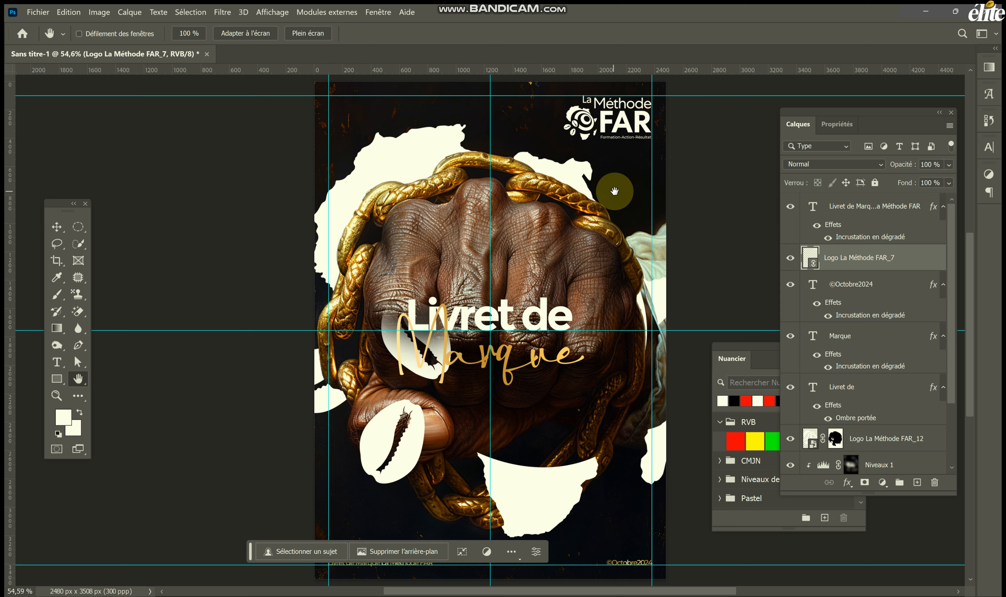
Step: Hide the guides and review the cover layout down to the footer texts
drag(465, 261, 485, 262)
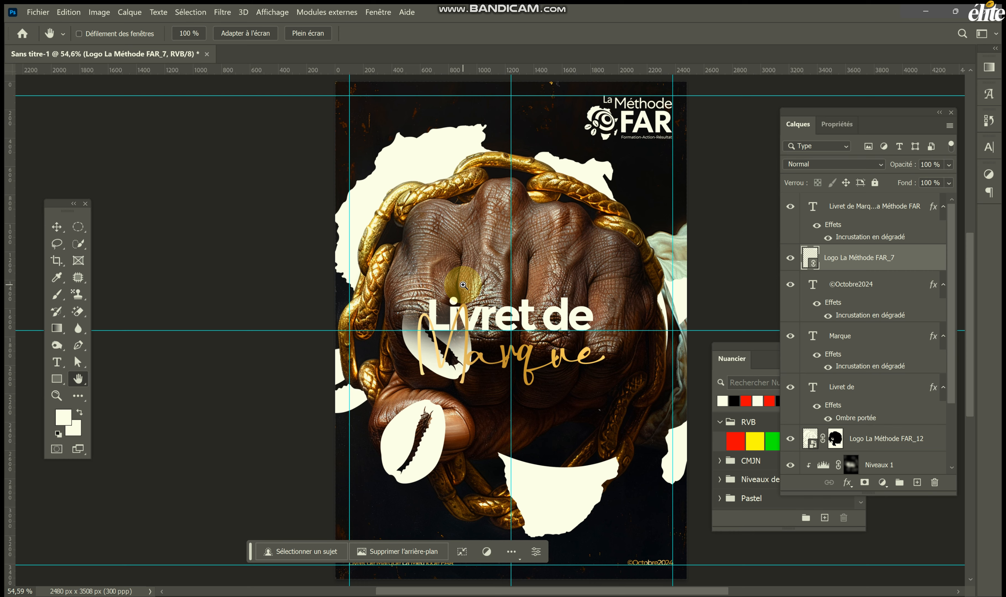
key(ctrl+semicolon)
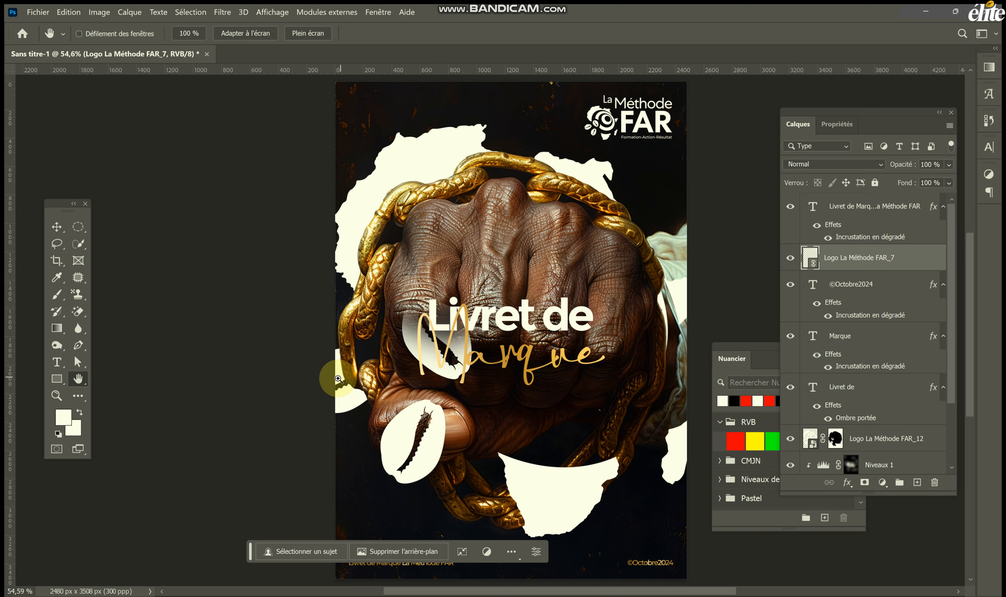
scroll(340, 379, right, 3)
scroll(346, 372, down, 1)
scroll(347, 371, down, 2)
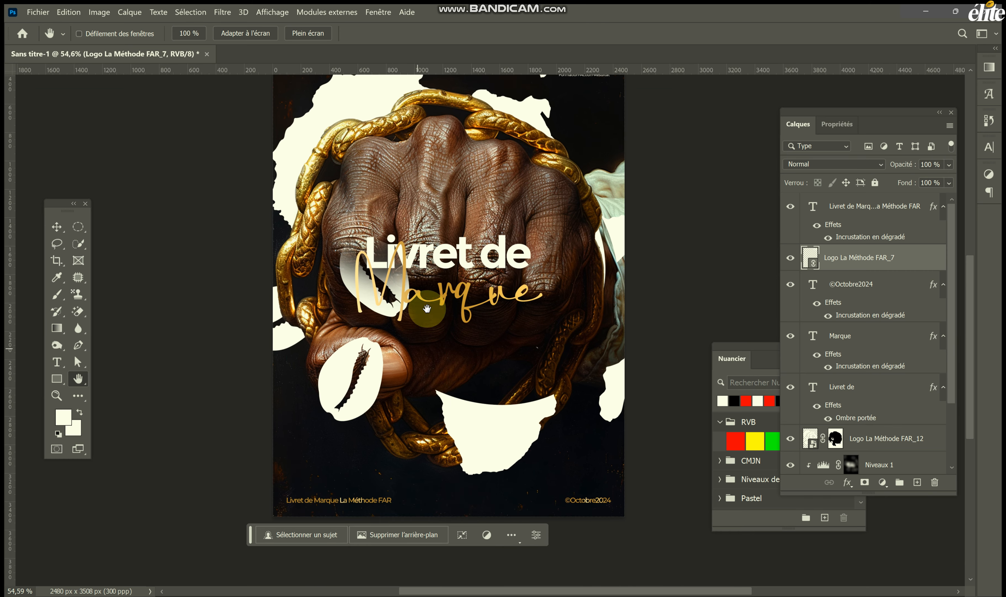
Step: Turn on automatic selection, select the golden "Marque" text on the cover and show the guides again
click(56, 227)
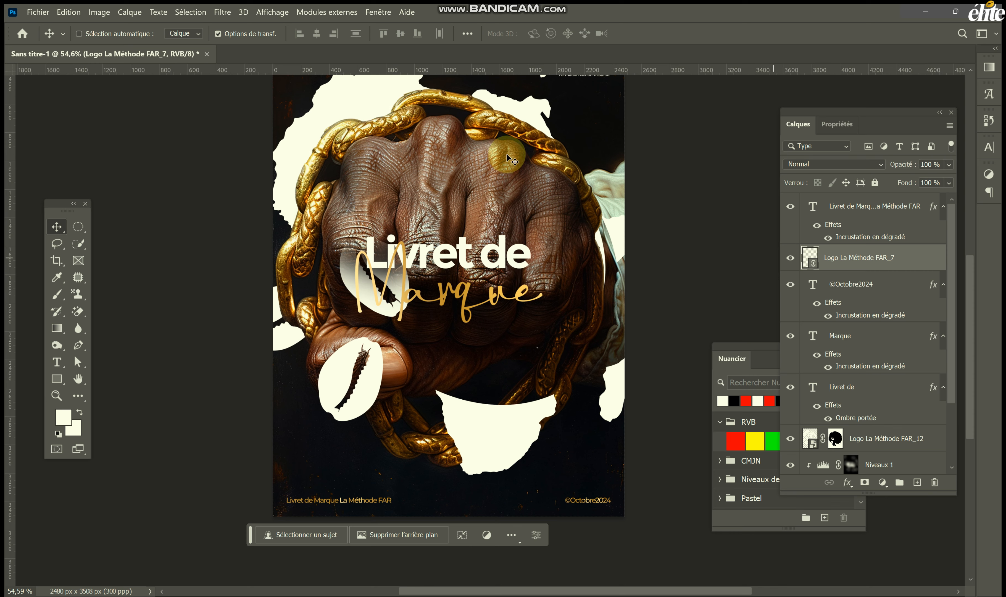
click(139, 33)
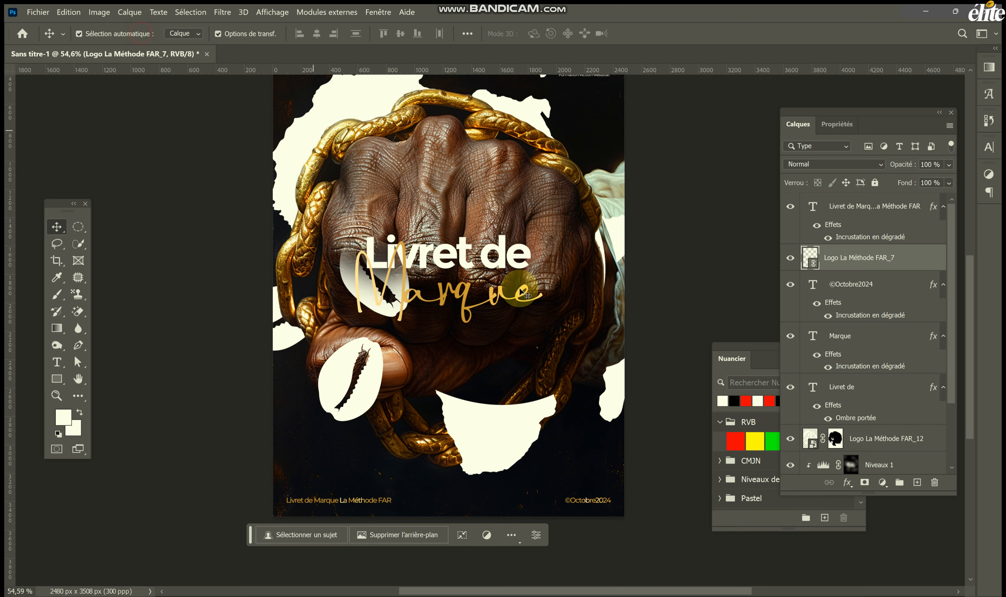
click(528, 305)
key(ctrl+h)
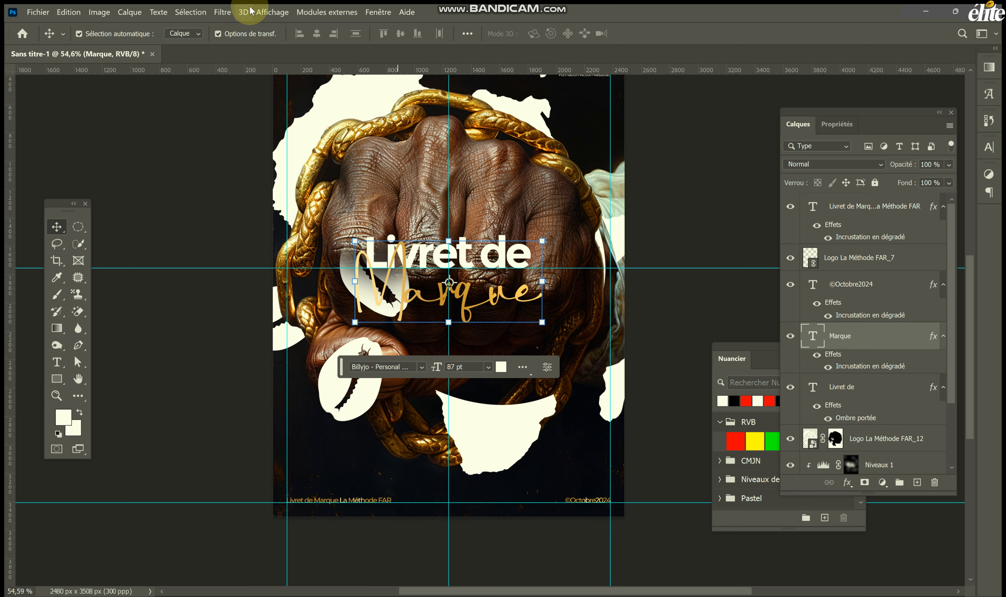
Step: Turn the display of Extras off and back on
click(261, 9)
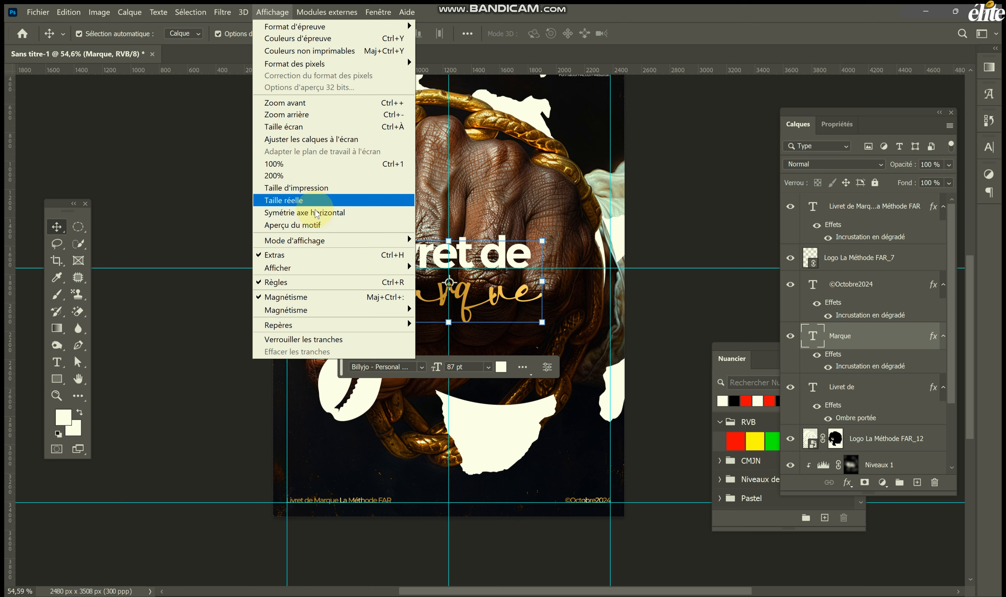
click(334, 260)
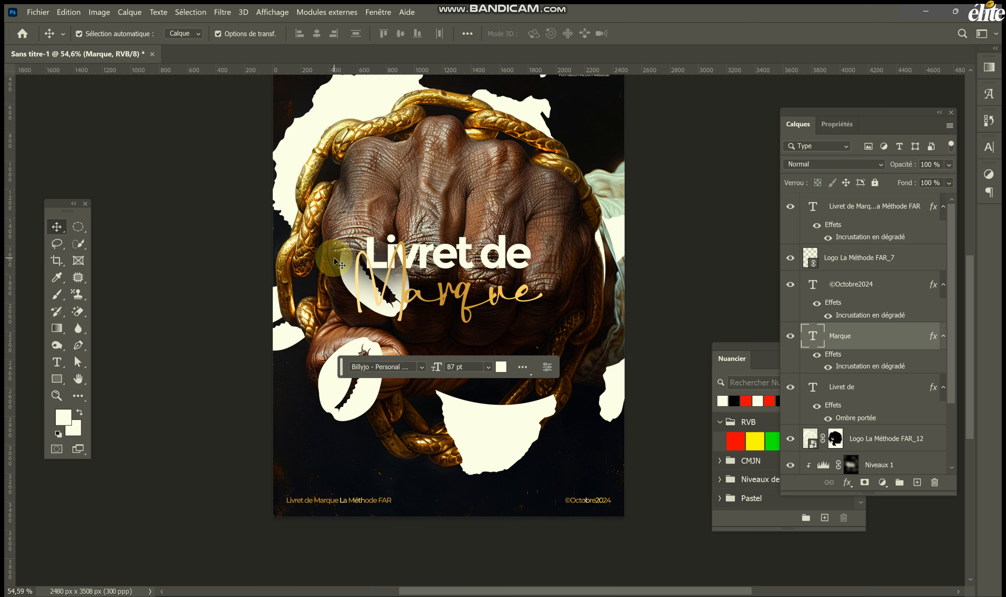
click(271, 12)
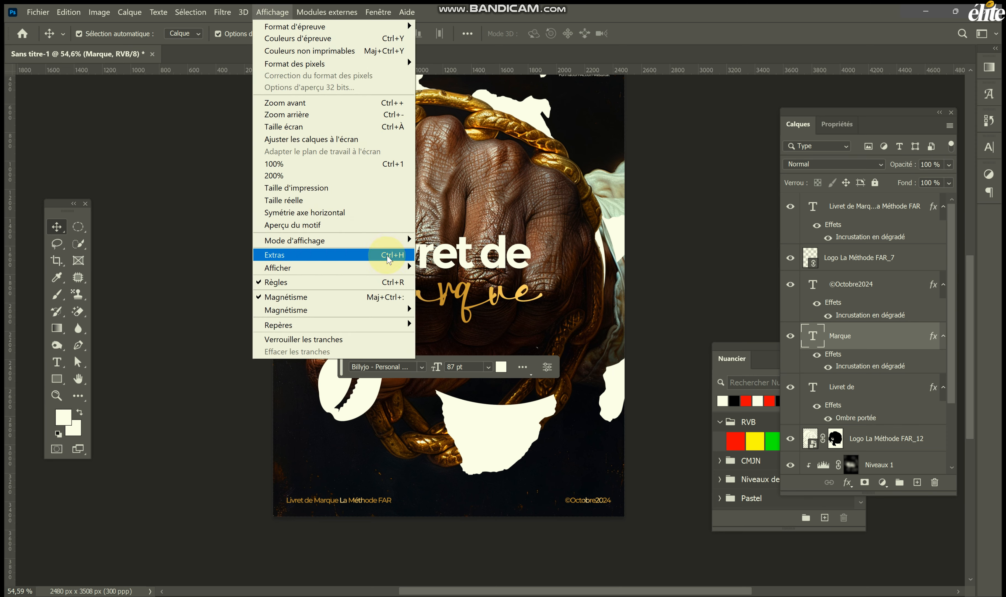
click(383, 261)
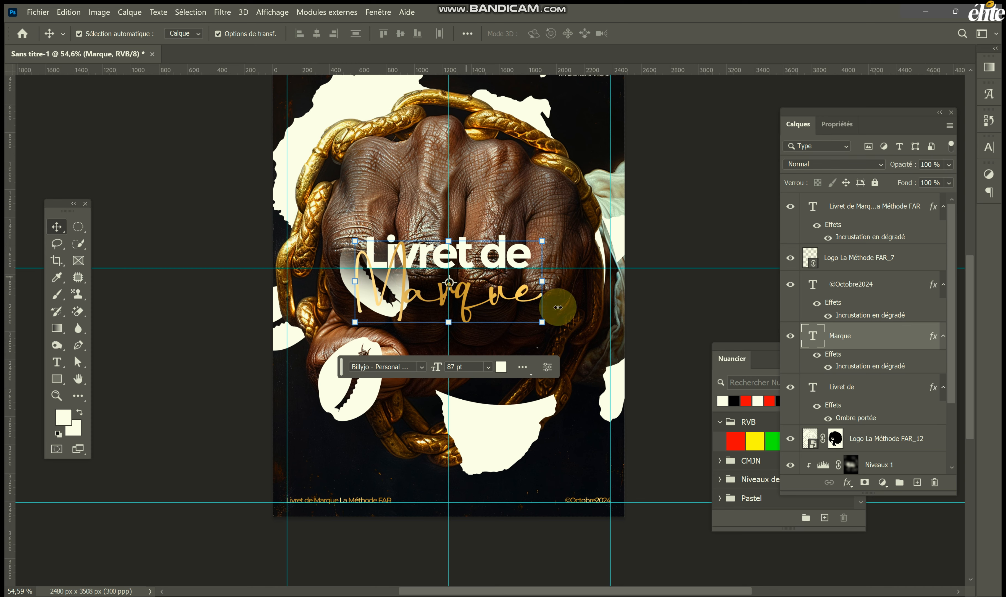
Step: Add a drop shadow to the "Marque" text with 43% opacity, 0 px distance, 6% spread and 7 px size
double_click(831, 355)
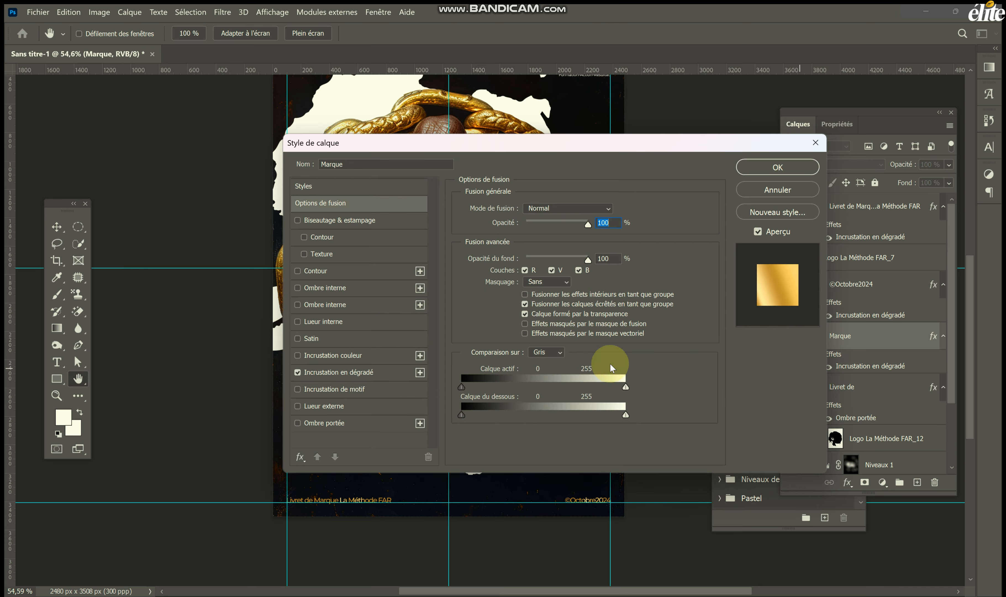
click(310, 423)
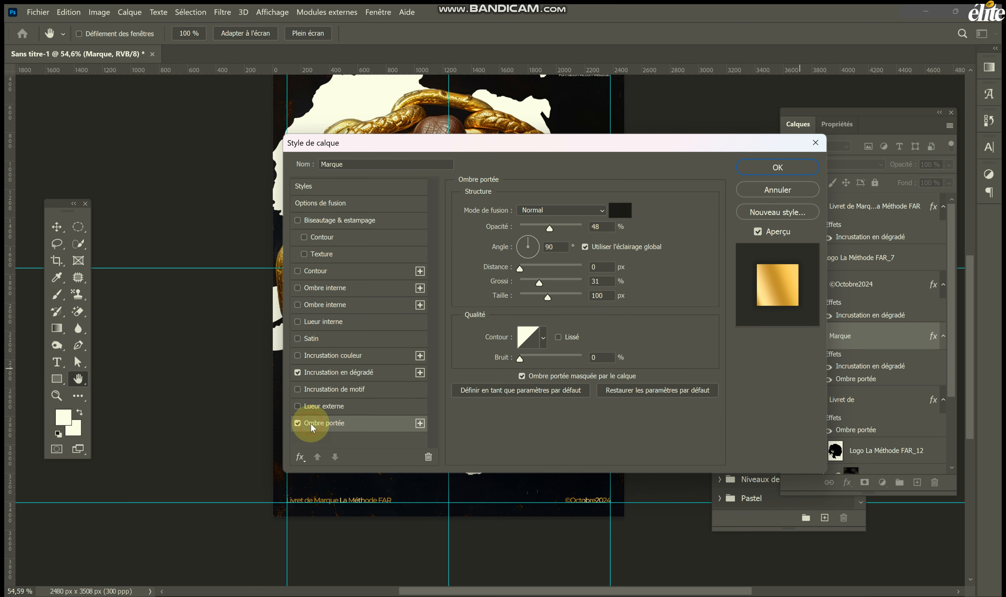
drag(525, 147, 481, 380)
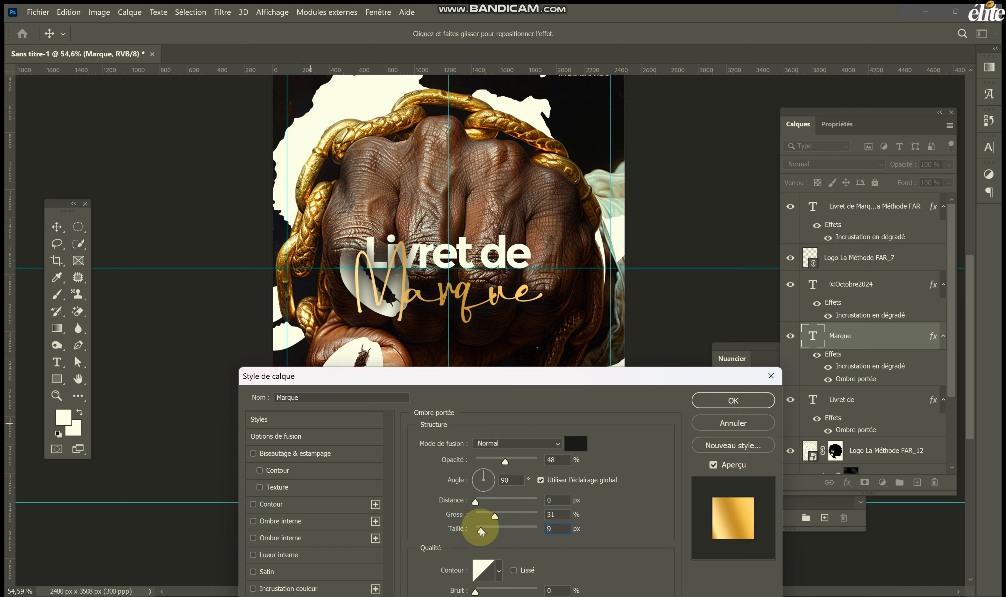
drag(482, 531, 481, 530)
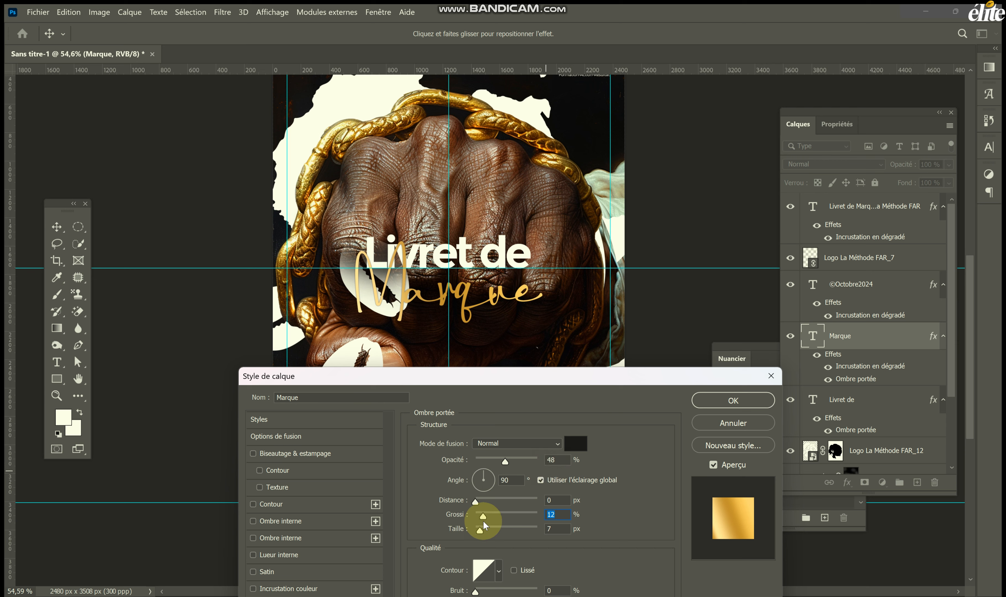
drag(485, 515, 444, 515)
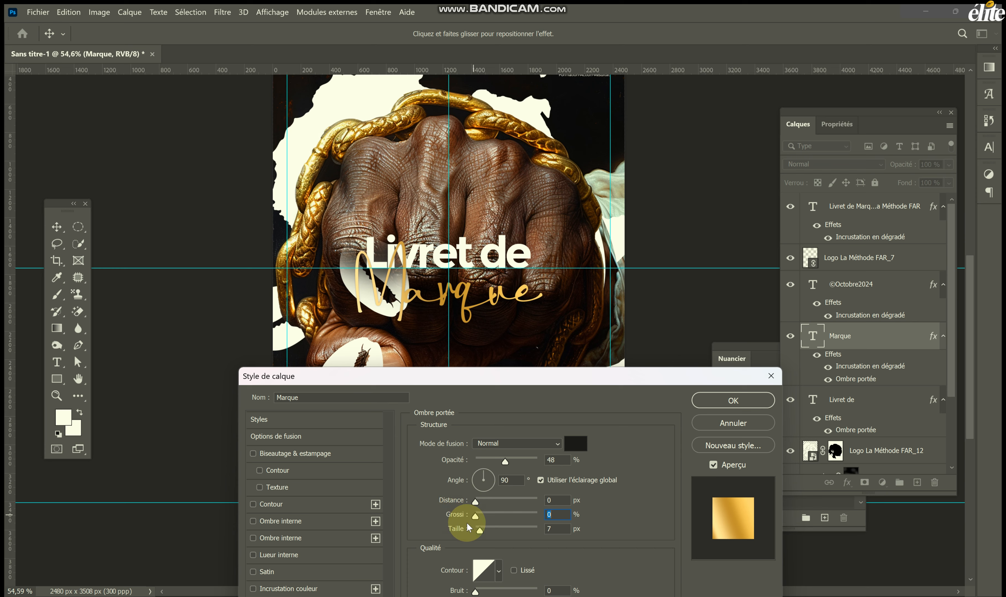
drag(445, 528, 483, 530)
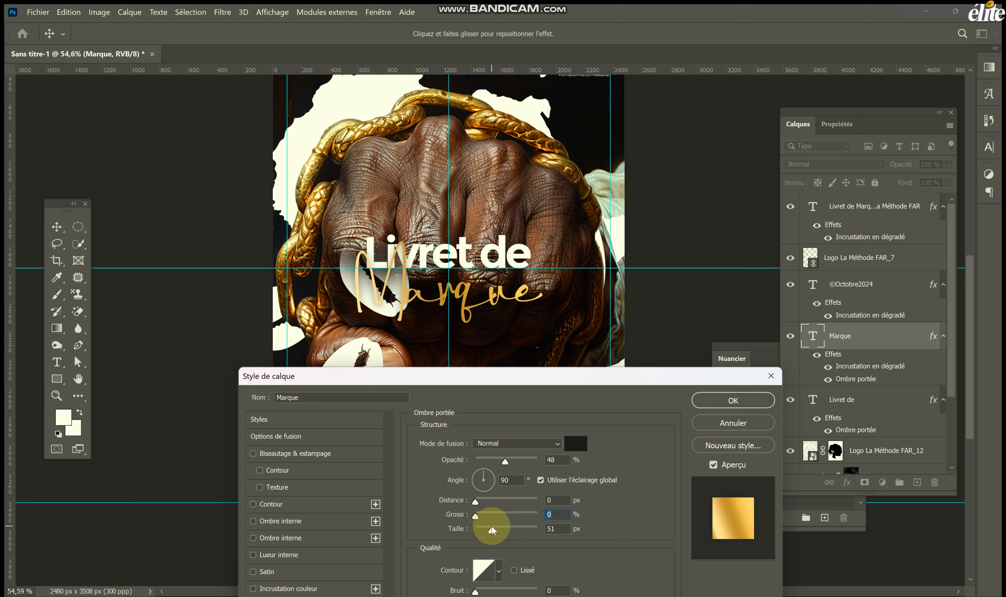
click(491, 525)
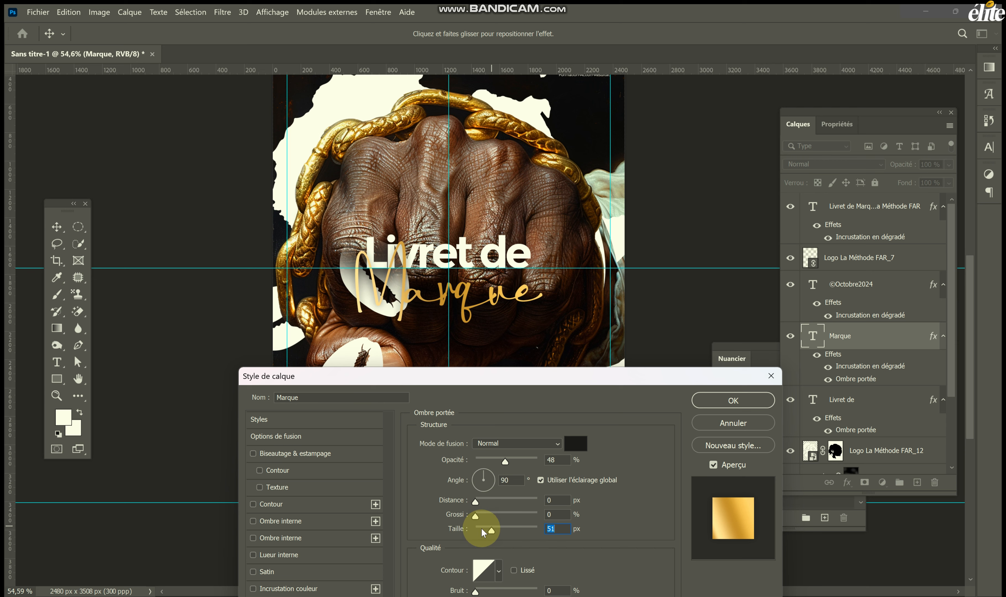
drag(482, 528, 478, 517)
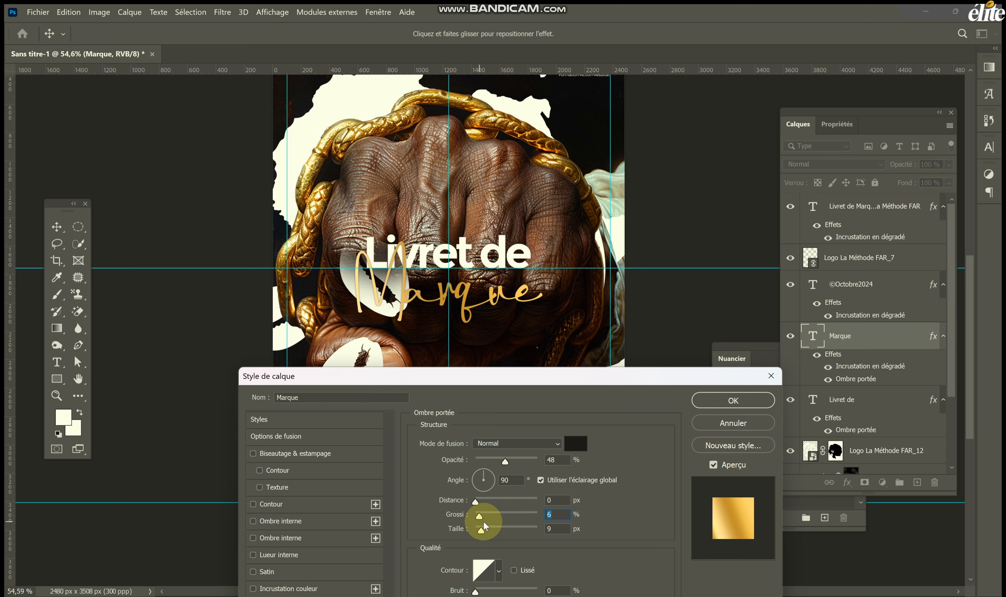
drag(480, 531, 481, 530)
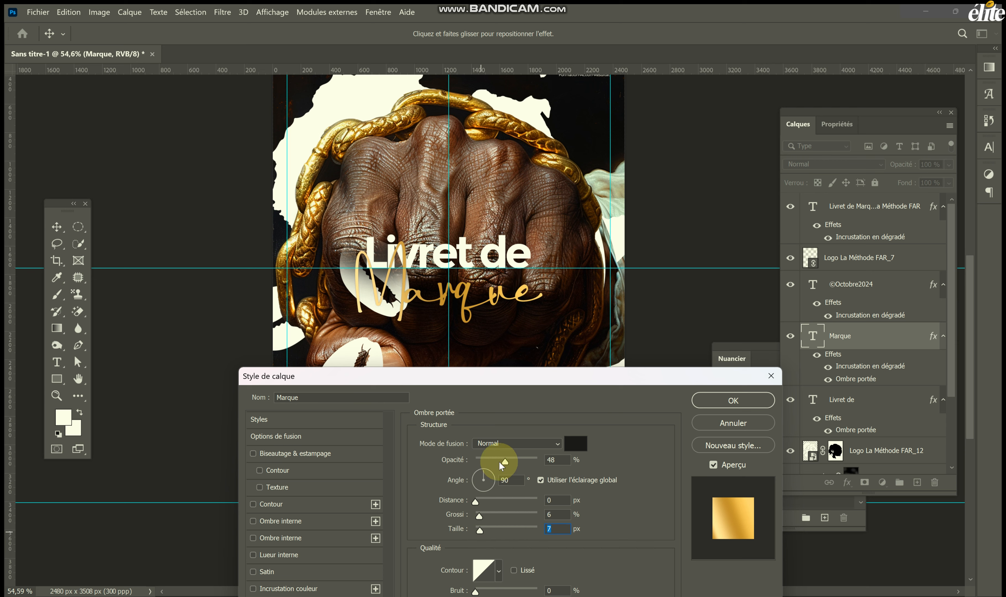
drag(499, 461, 502, 461)
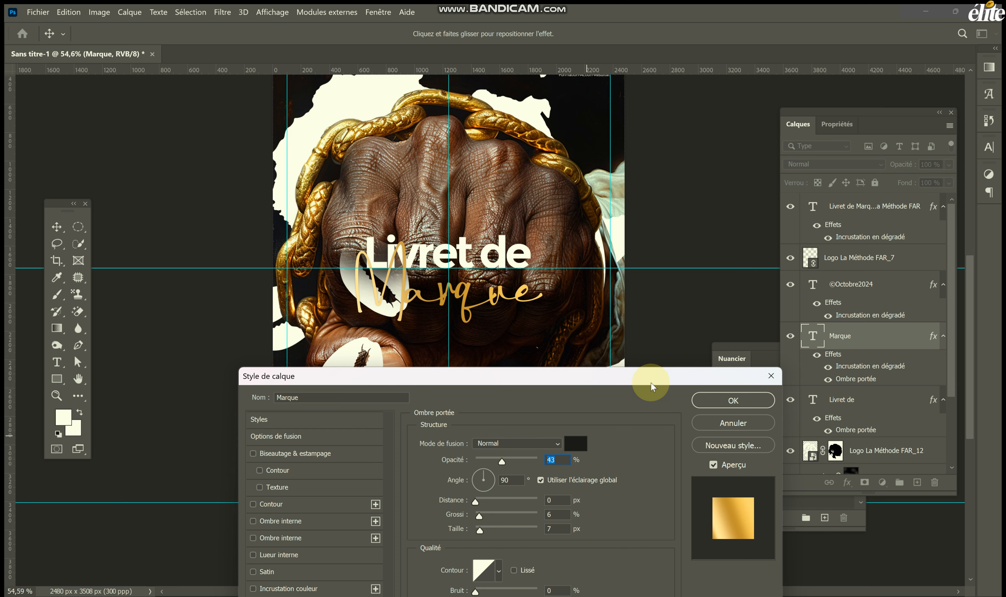
drag(651, 382, 651, 306)
click(752, 323)
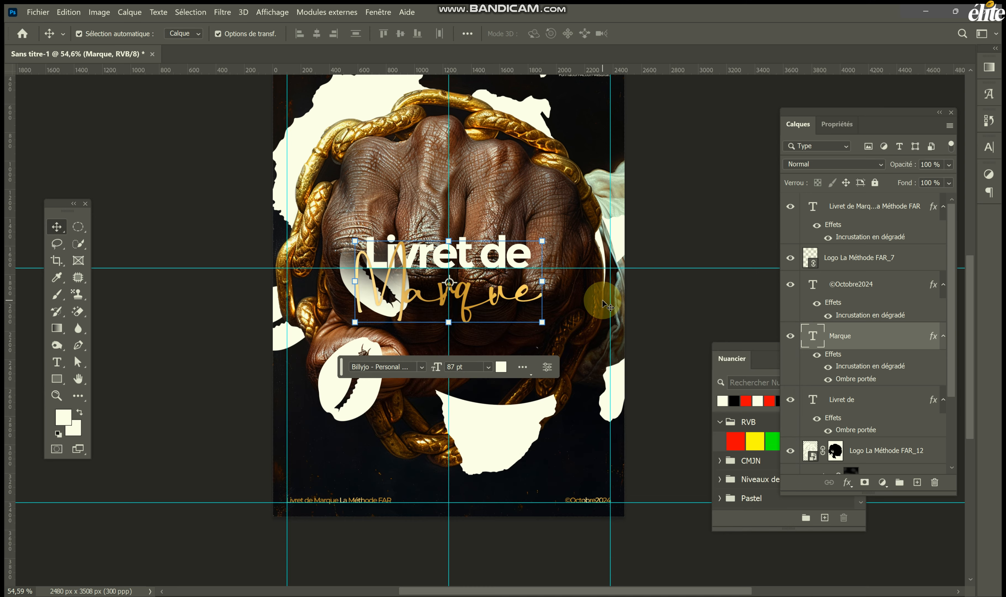
Step: Select the large white Logo La Méthode FAR_12 artwork on the cover
click(518, 437)
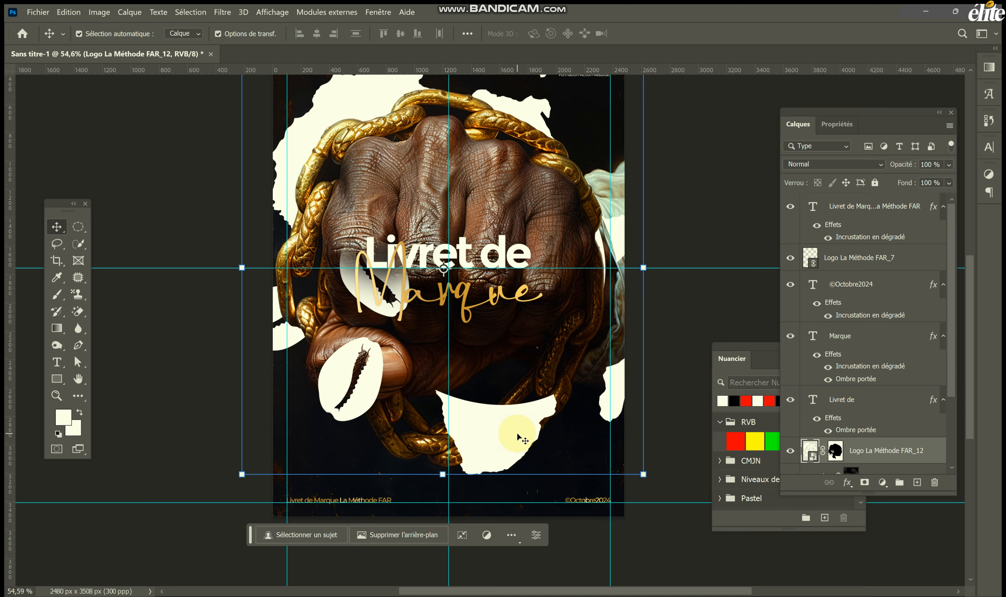
scroll(872, 459, down, 3)
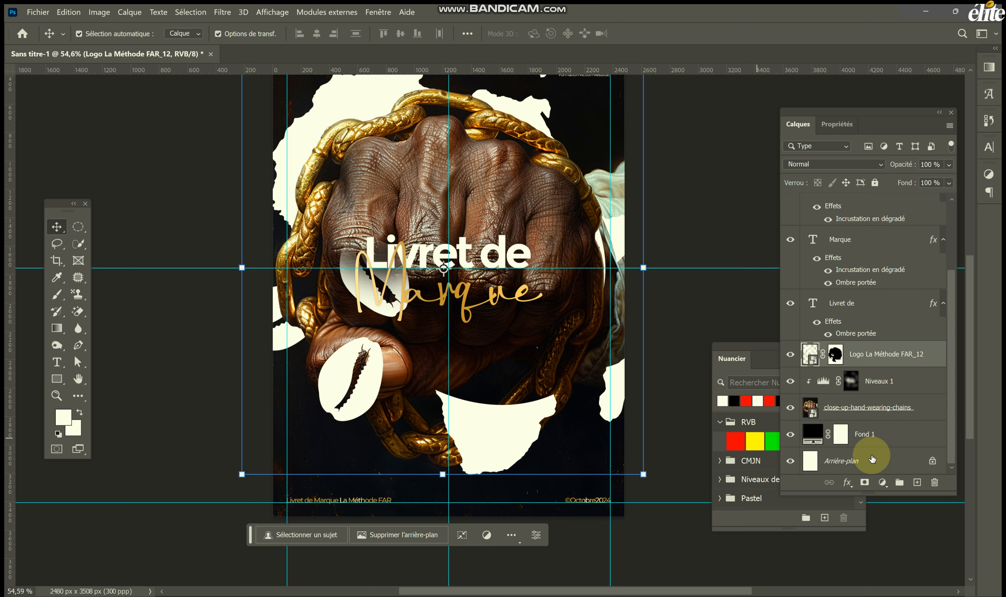
click(849, 483)
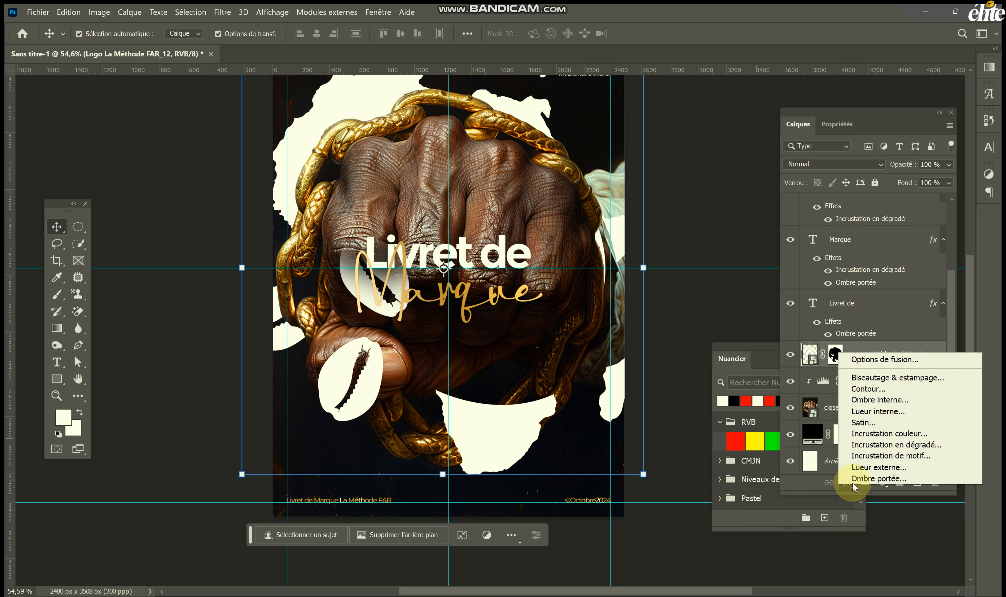
click(868, 390)
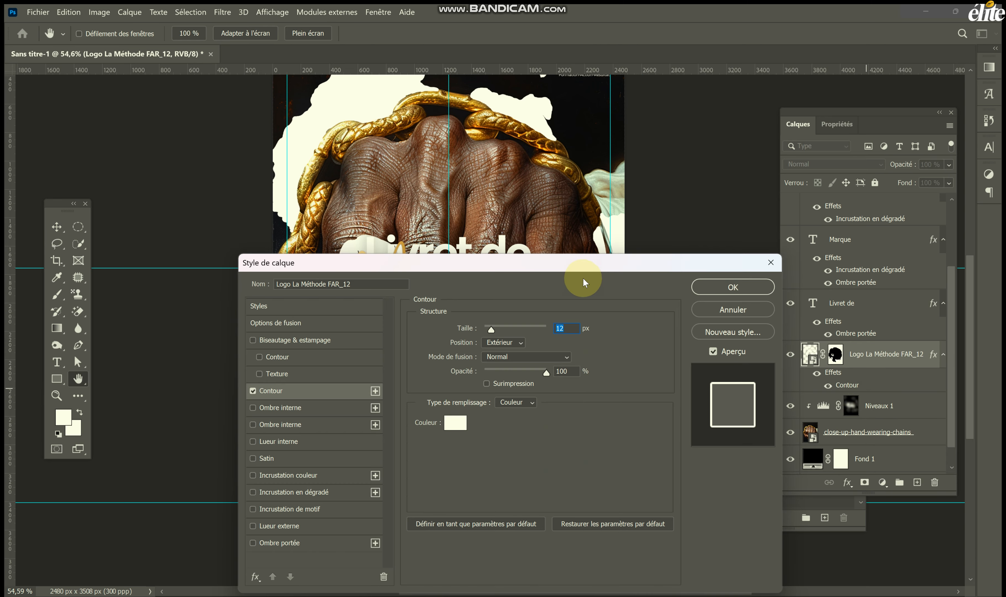
drag(552, 262, 540, 411)
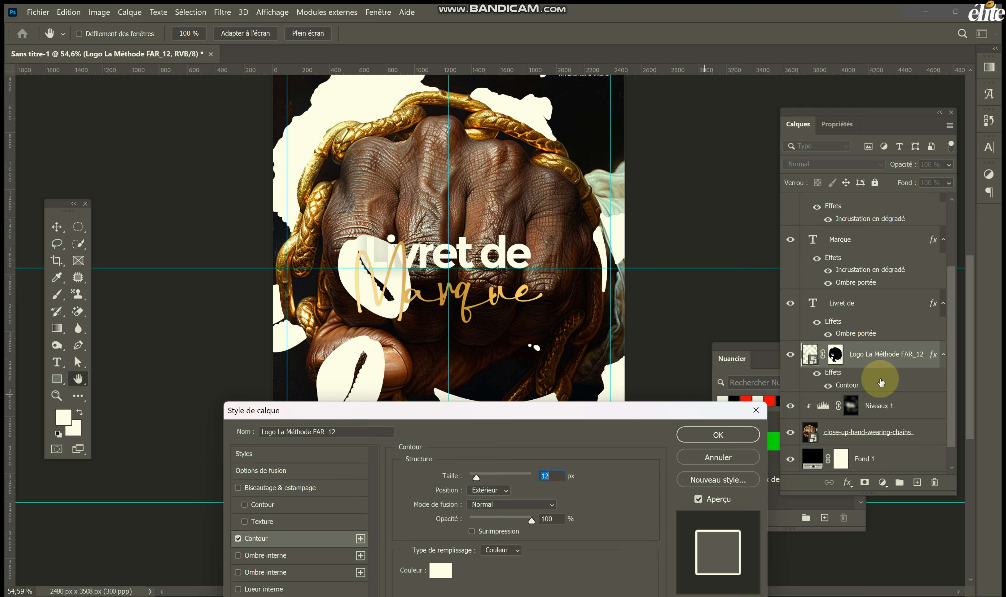
scroll(869, 356, down, 1)
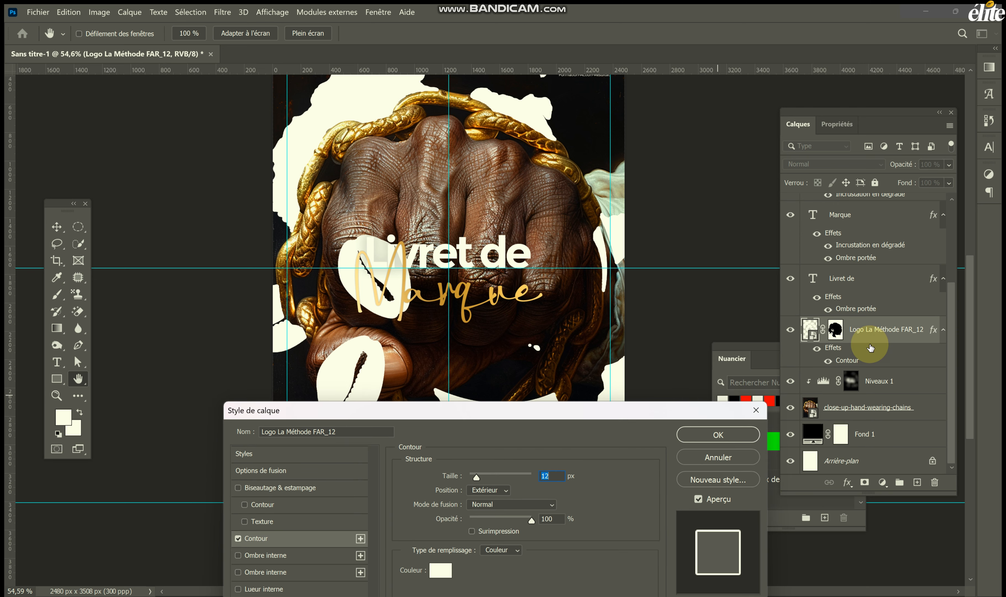
click(869, 333)
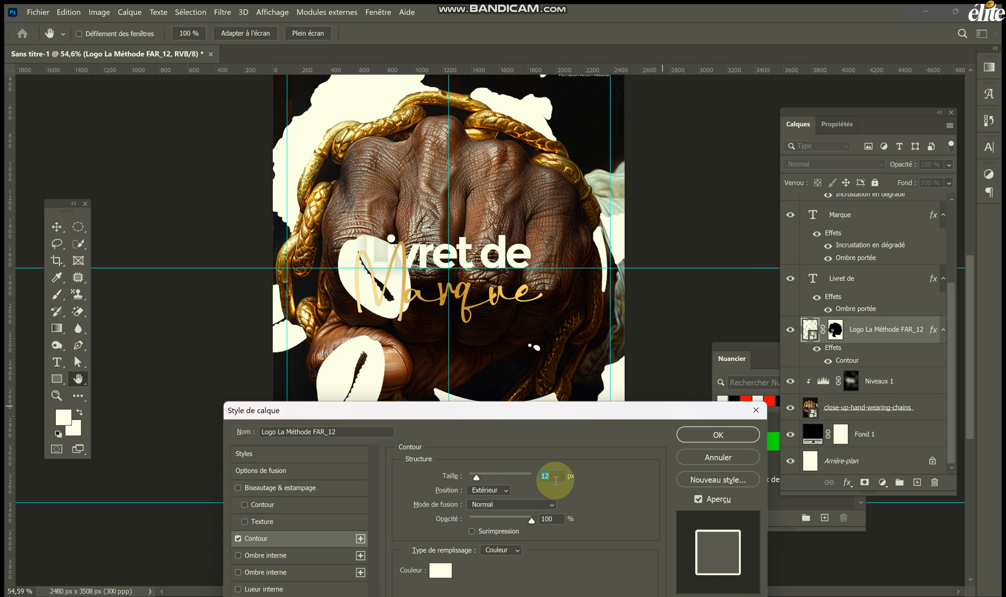
scroll(556, 477, down, 1)
scroll(556, 478, down, 5)
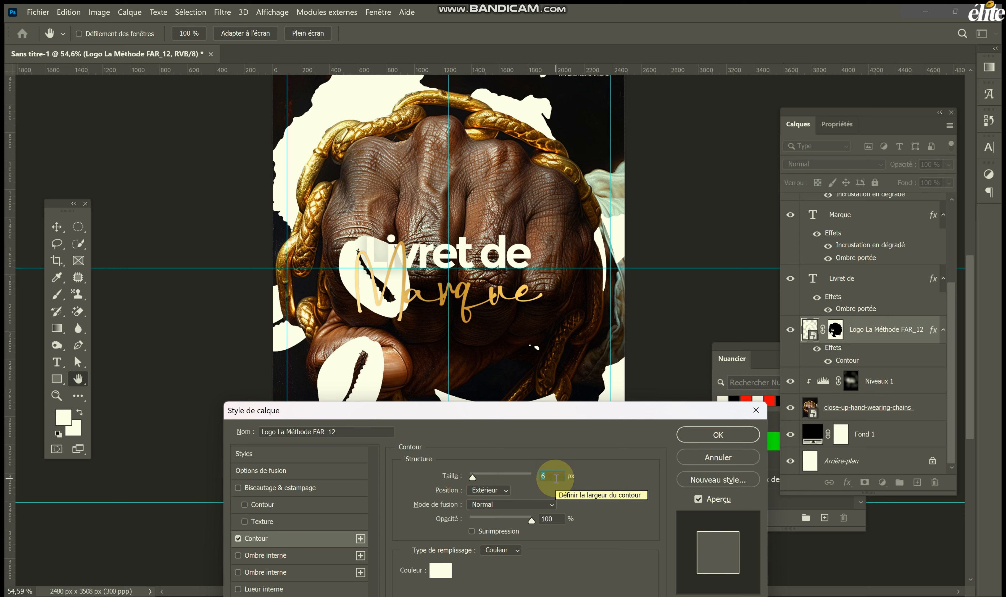
scroll(556, 478, down, 4)
click(718, 464)
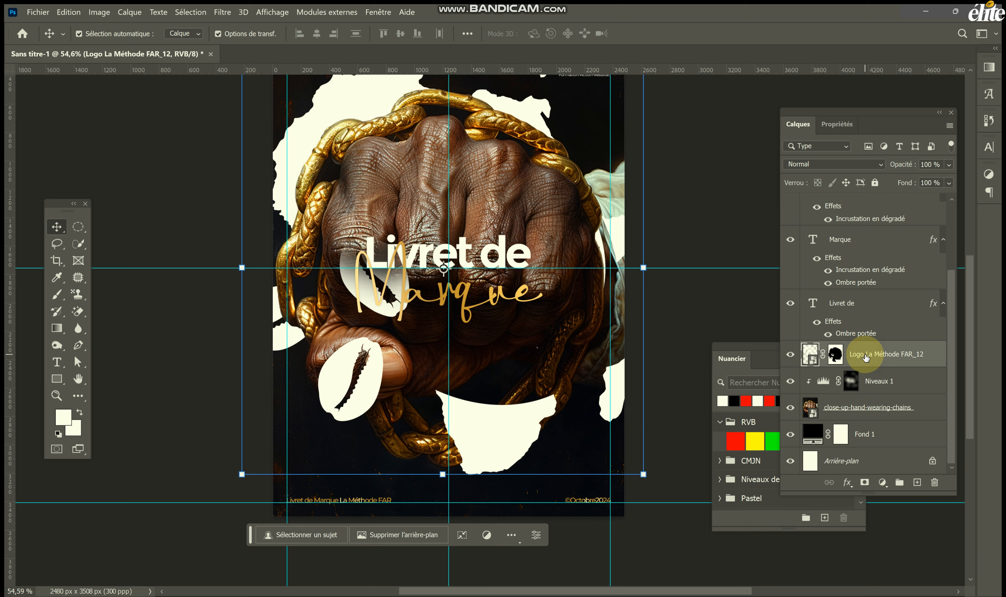
Step: Duplicate the Logo La Méthode FAR_12 layer and delete the copy's layer mask
key(ctrl+j)
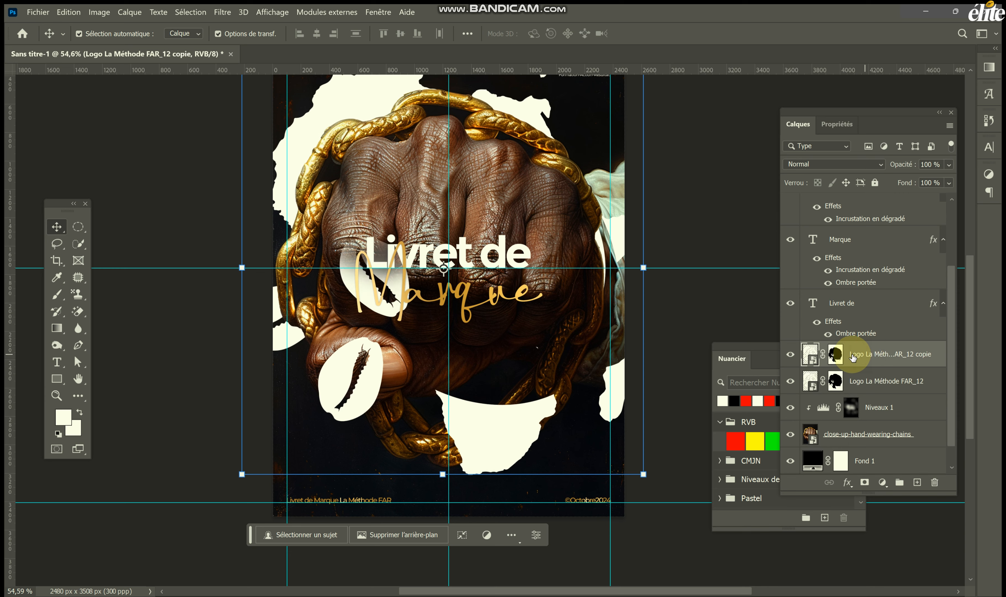
drag(865, 359, 935, 484)
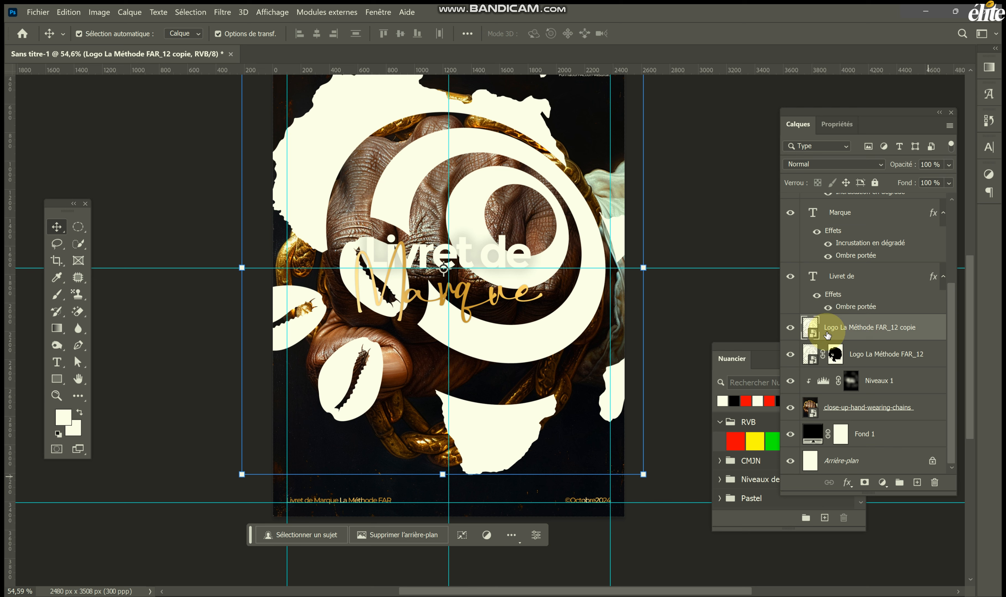
Step: Give the Logo La Méthode FAR_12 copy a thin white outside stroke and set its fill to 0% to leave only outlines
click(847, 483)
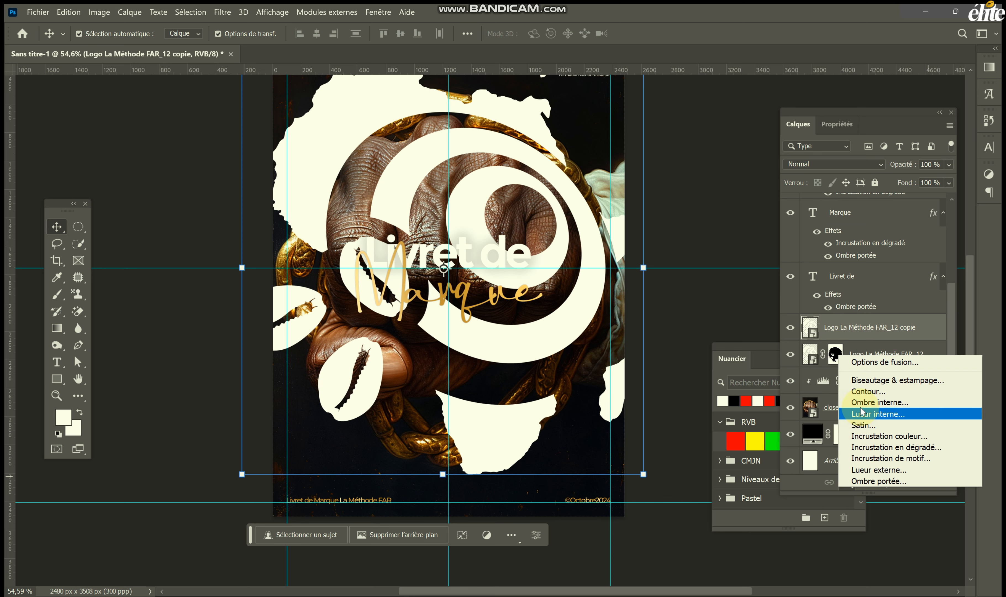
click(863, 393)
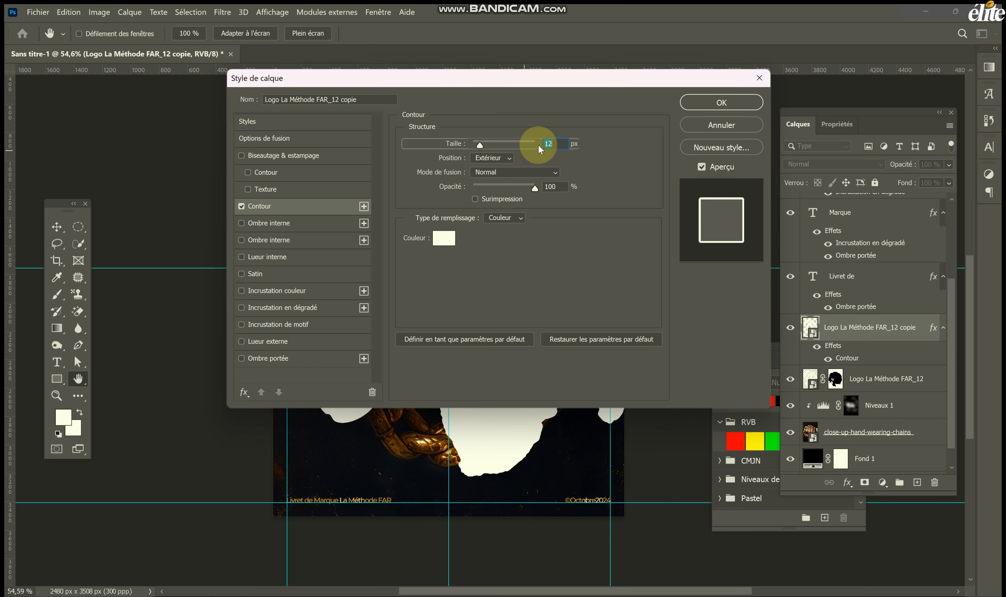
key(Down)
key(Down)
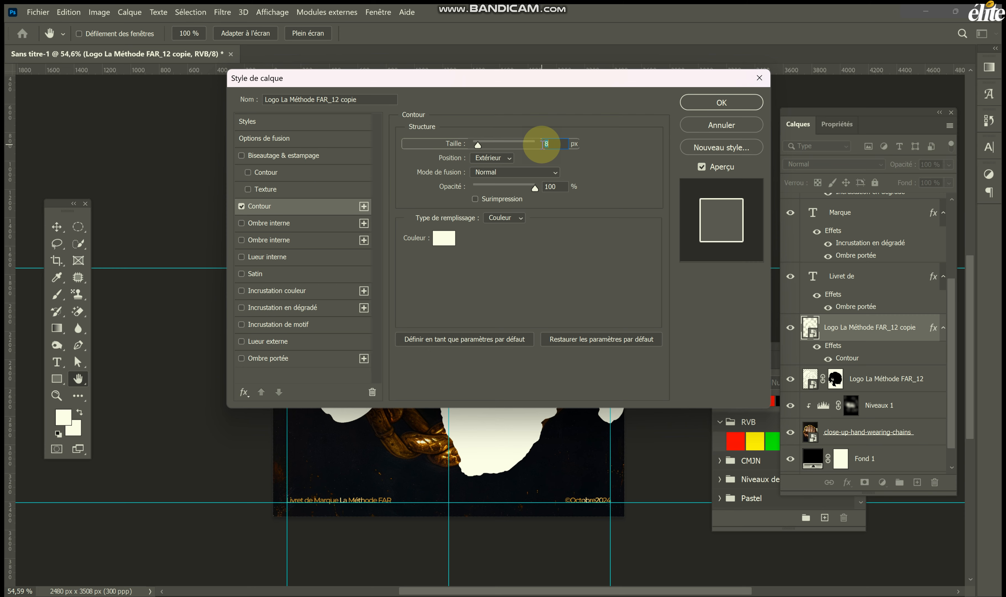
key(Down)
key(Down)
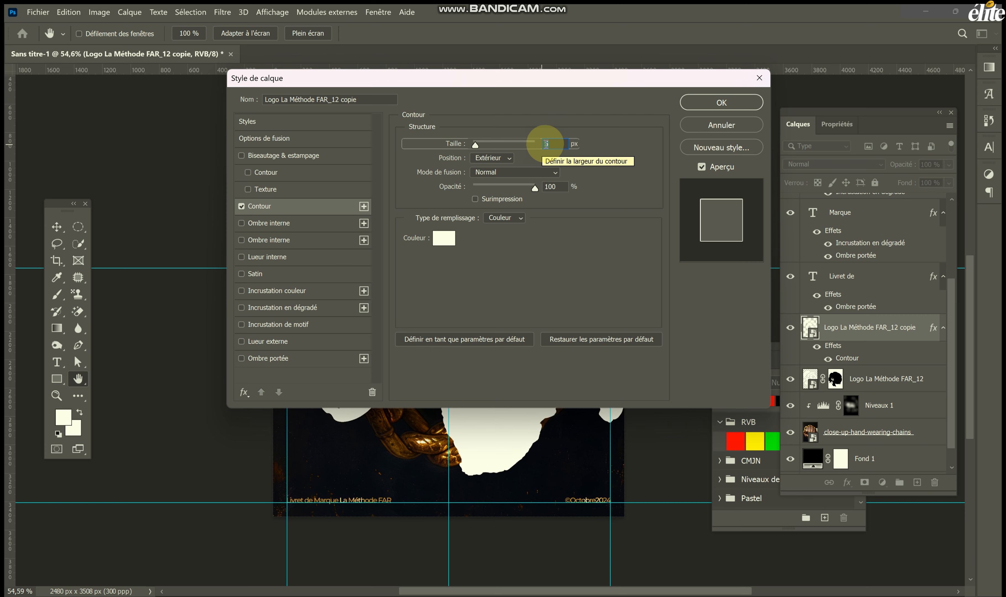
click(718, 103)
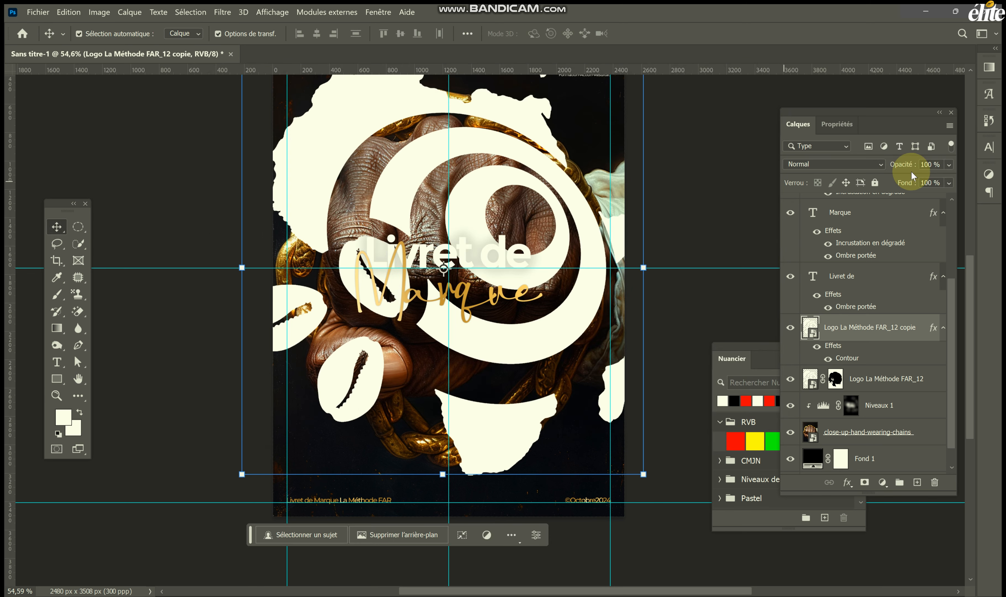
drag(907, 182, 760, 189)
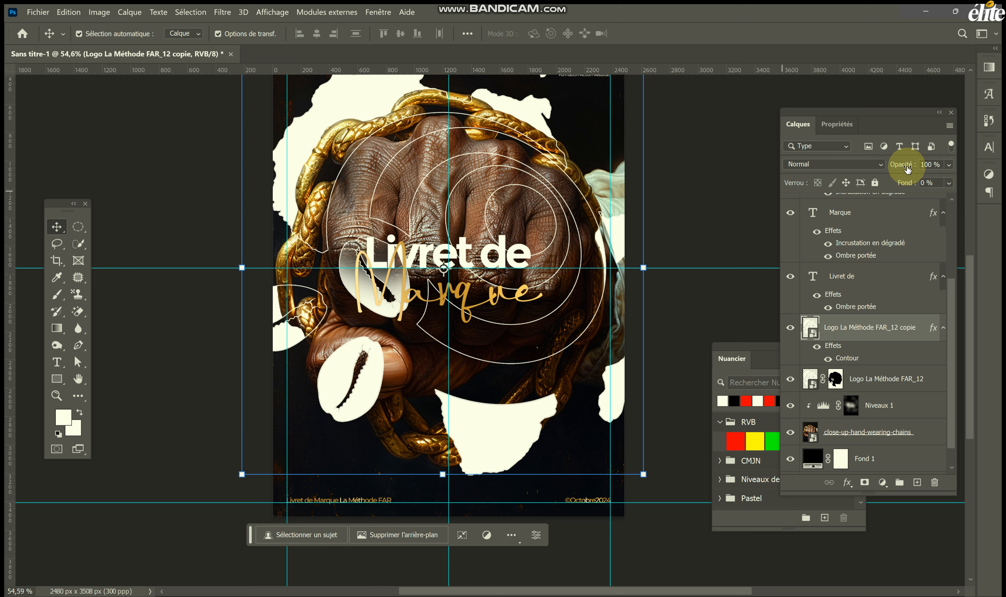
click(908, 184)
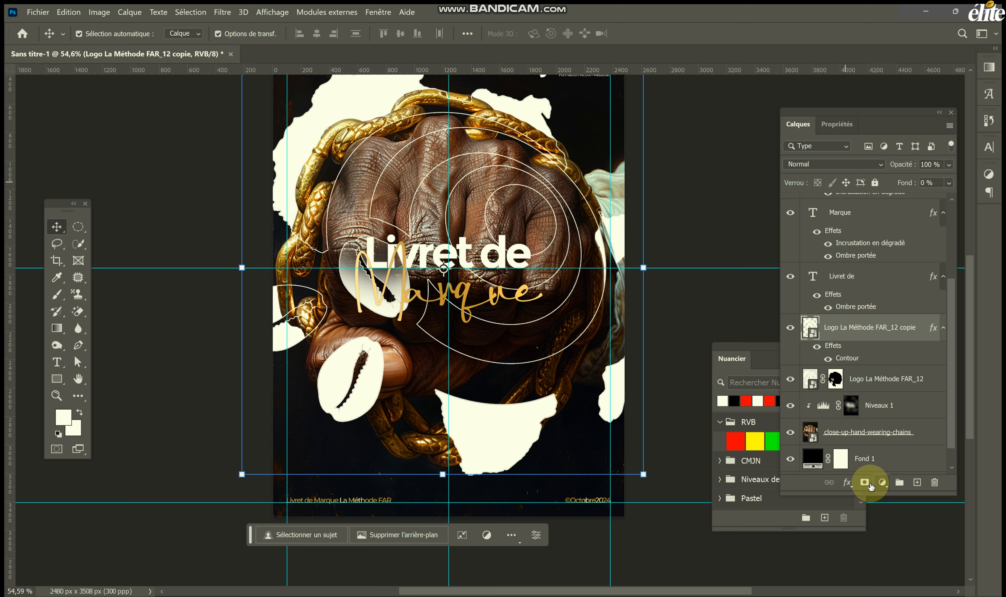
Step: Add a layer mask to the Logo La Méthode FAR_12 copy and brush it lightly at 1% opacity over the outlines
click(865, 482)
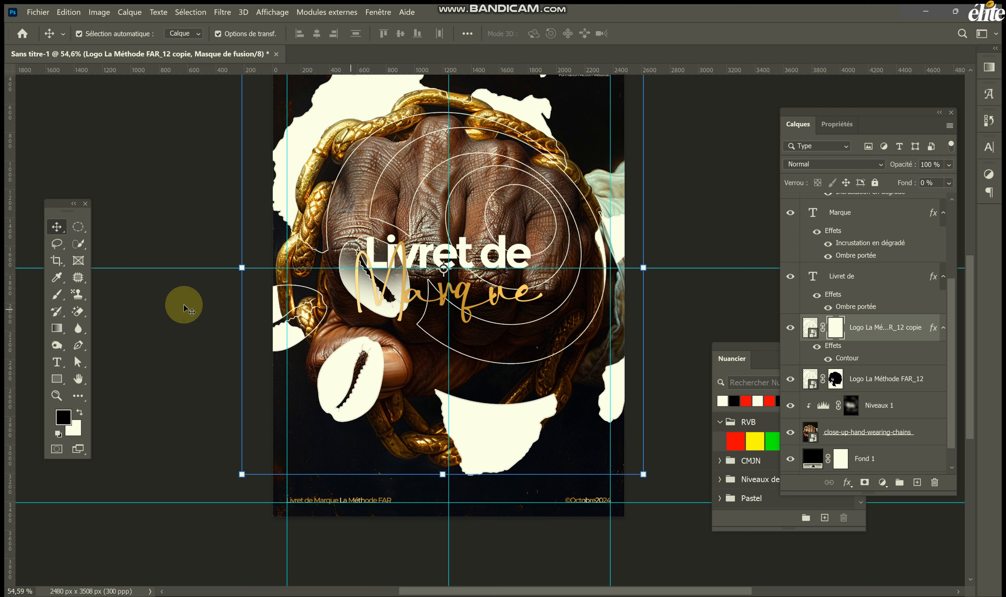
click(58, 295)
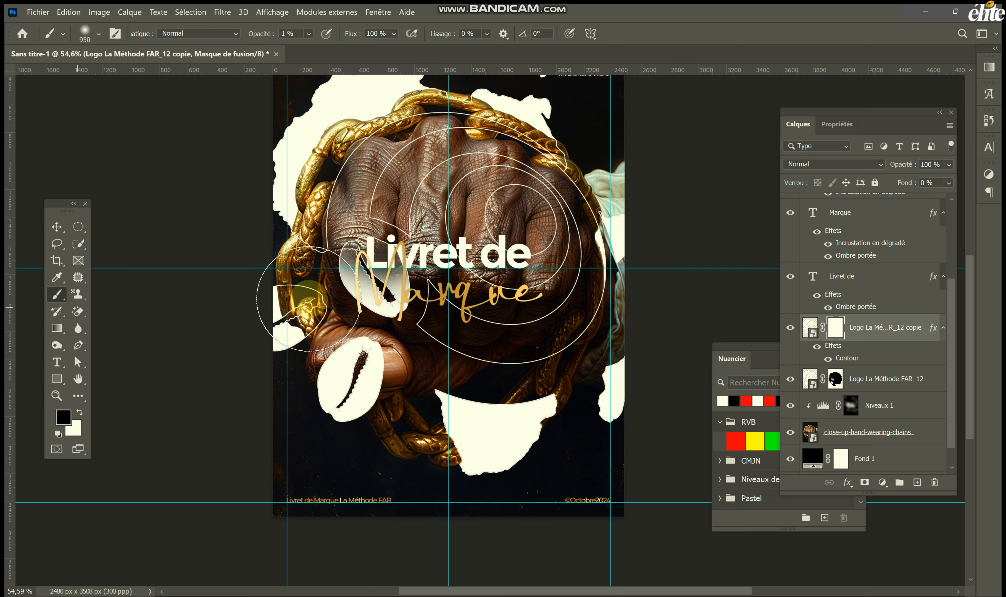
scroll(337, 296, up, 3)
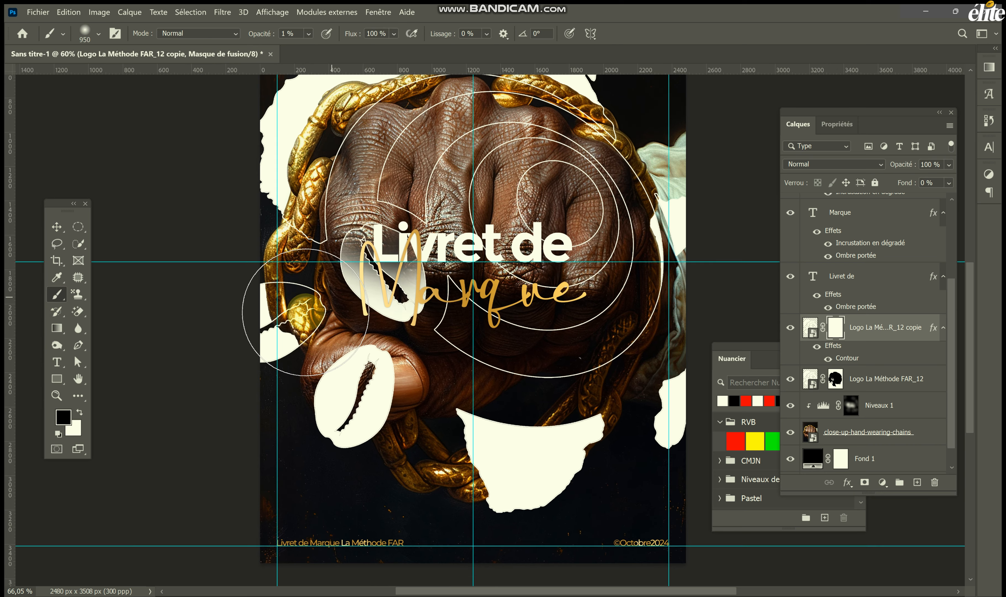
drag(284, 325, 296, 317)
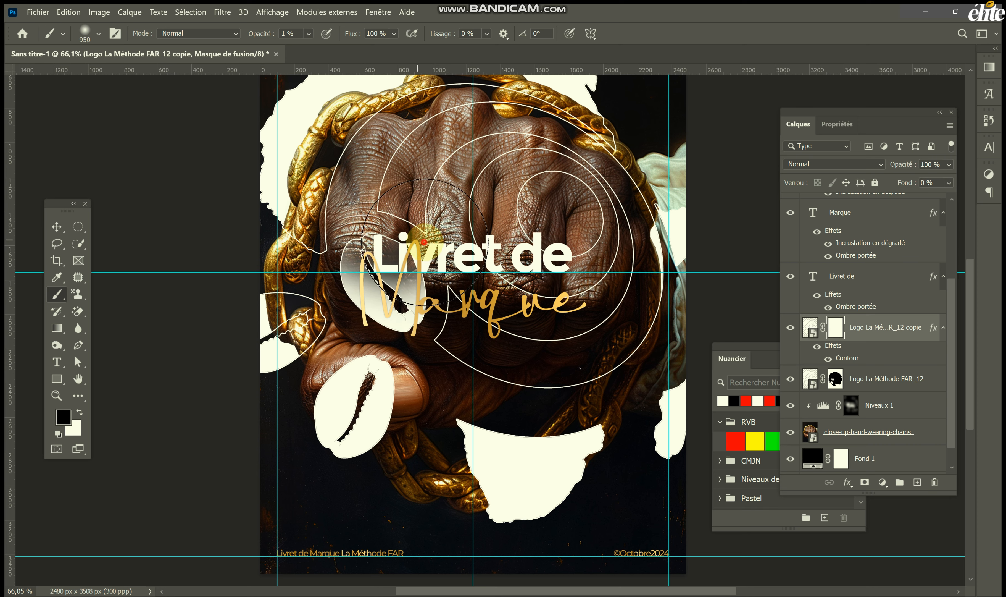
drag(455, 291, 473, 322)
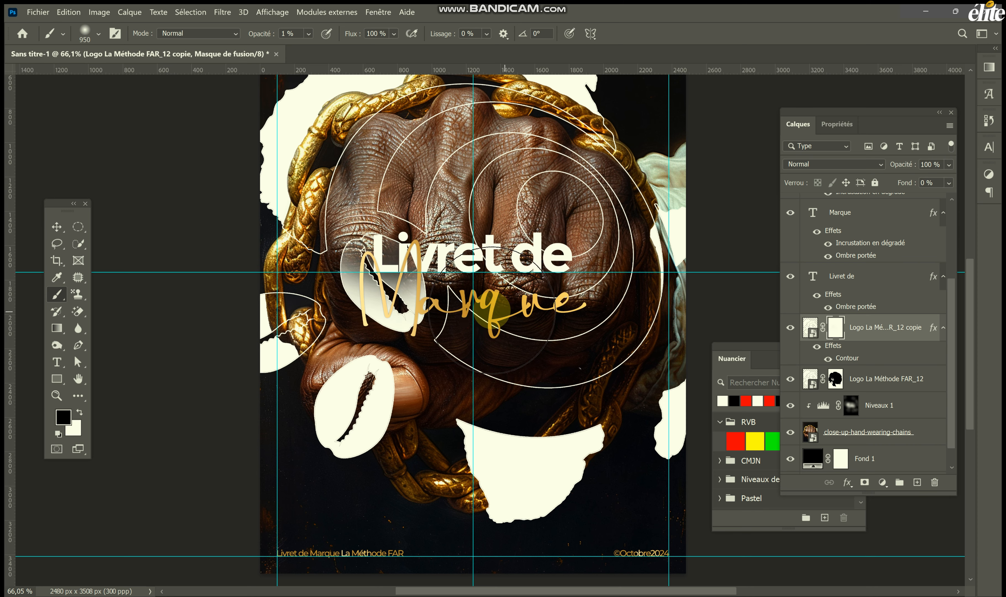
scroll(472, 285, down, 3)
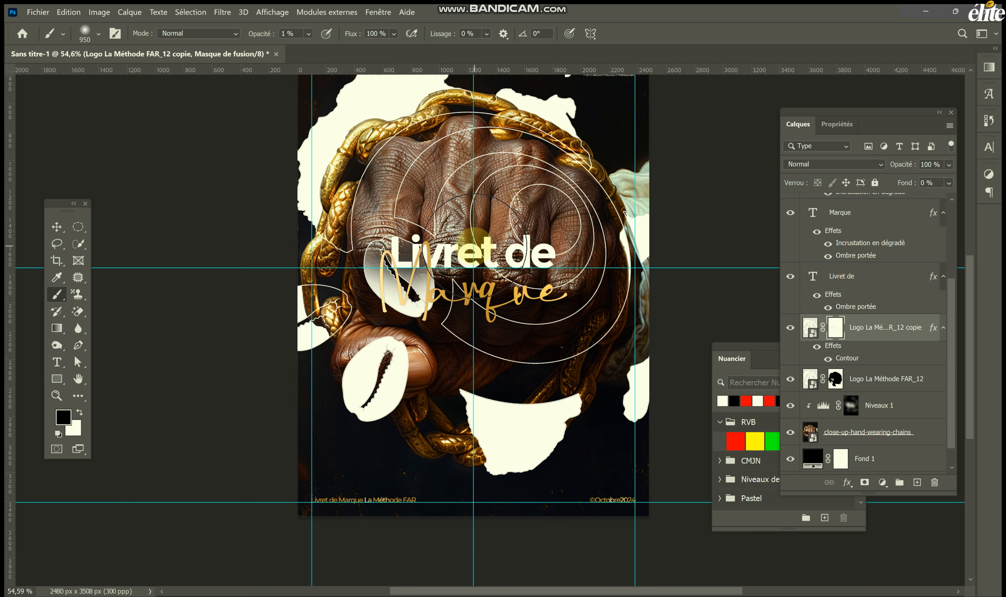
scroll(472, 282, up, 3)
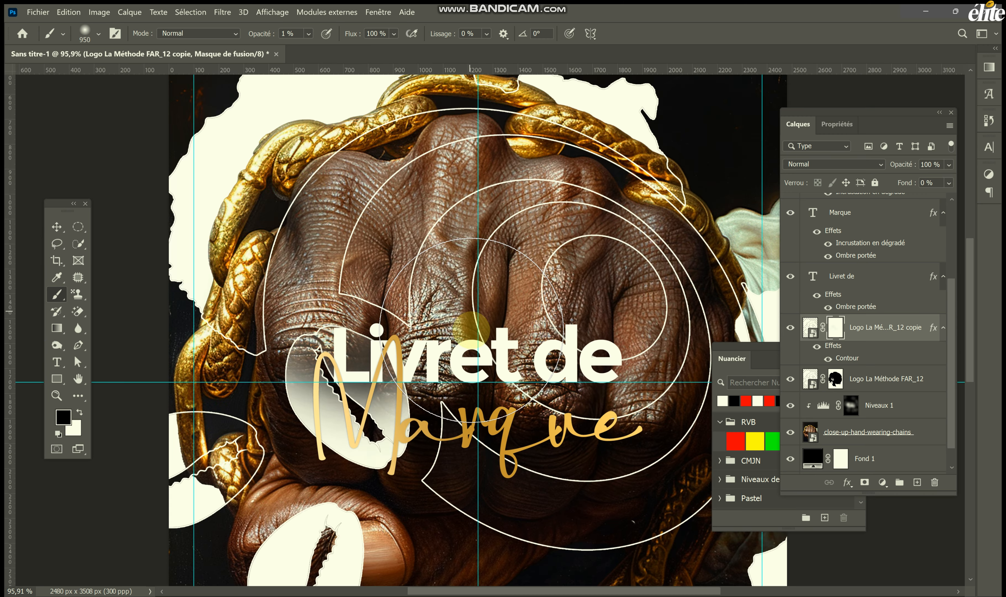
scroll(363, 339, down, 1)
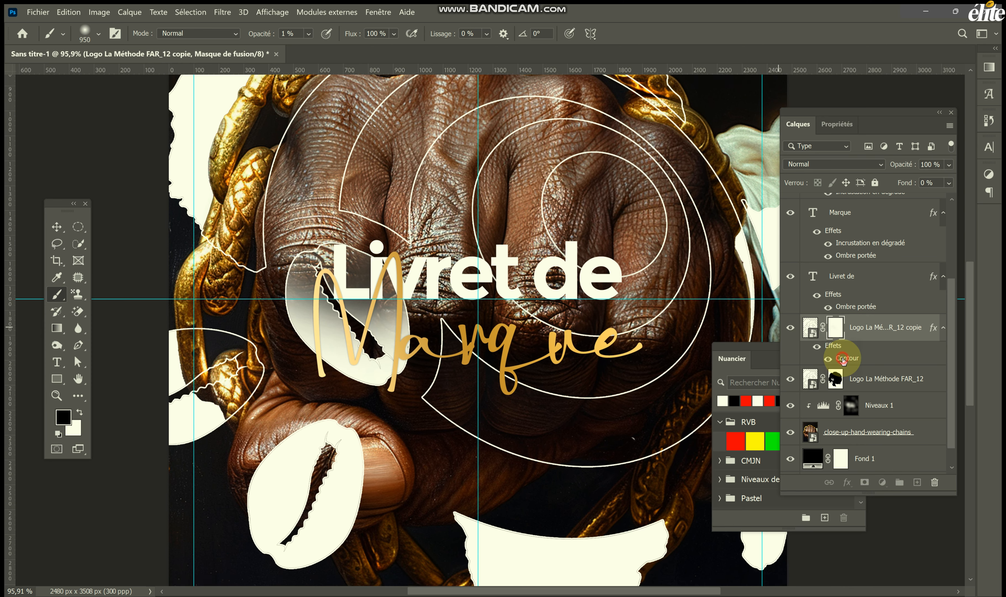
Step: Reduce the outside stroke of the Logo La Méthode FAR_12 copy to 2 px
click(844, 359)
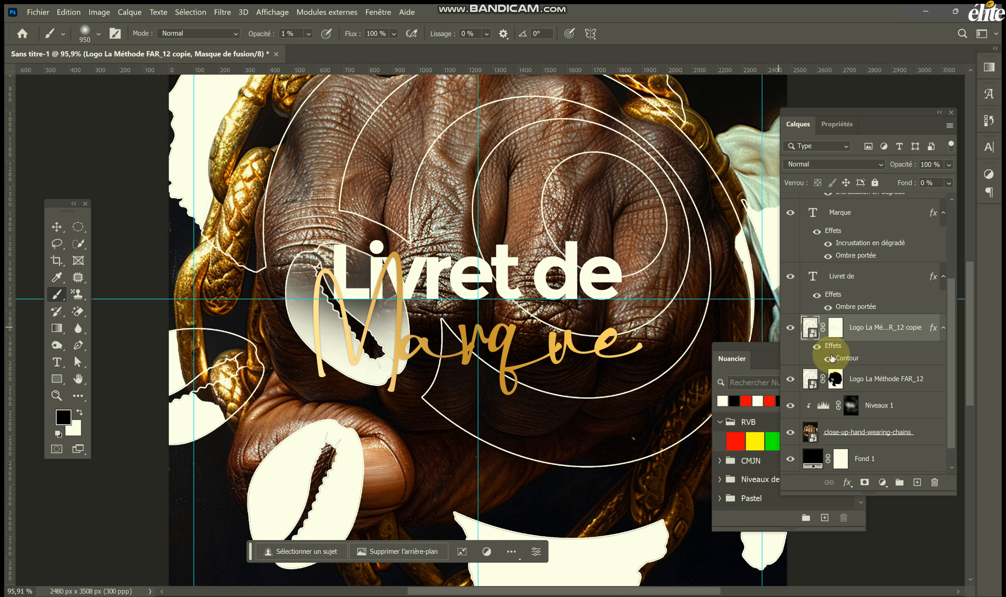
double_click(847, 358)
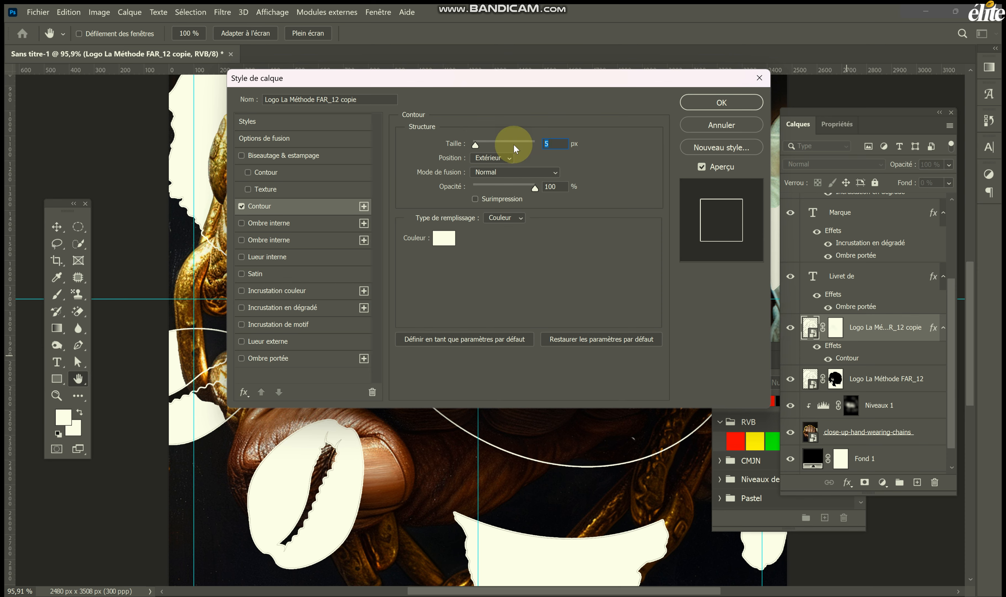
key(Down)
key(Down)
key(Down)
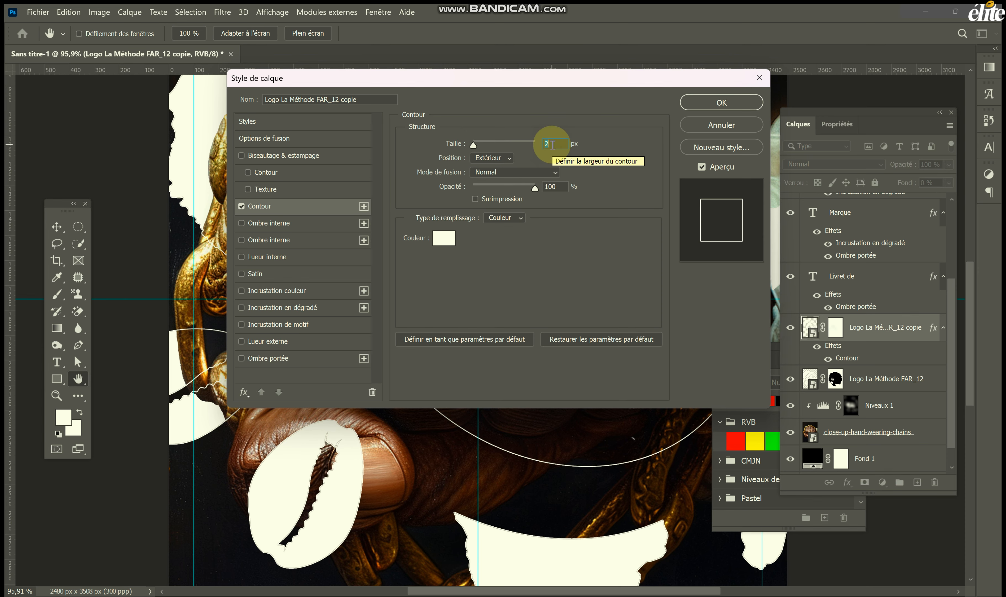
key(Down)
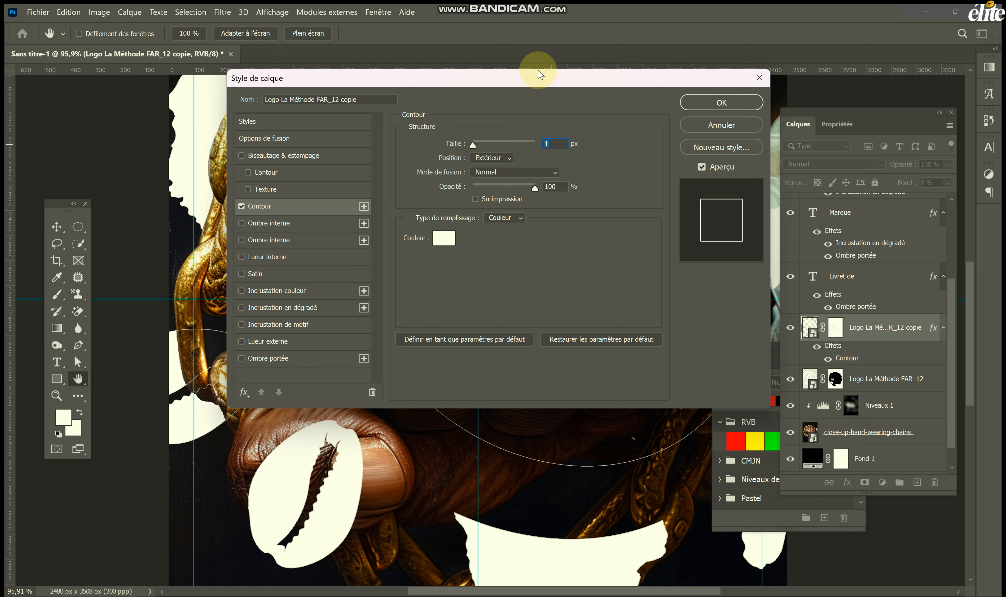
drag(543, 79, 755, 121)
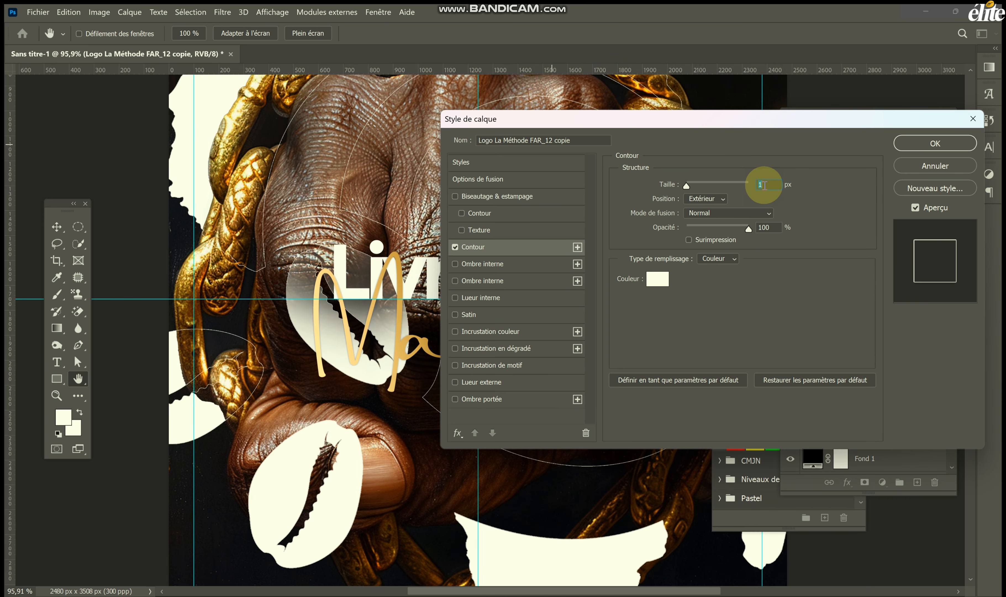
key(Up)
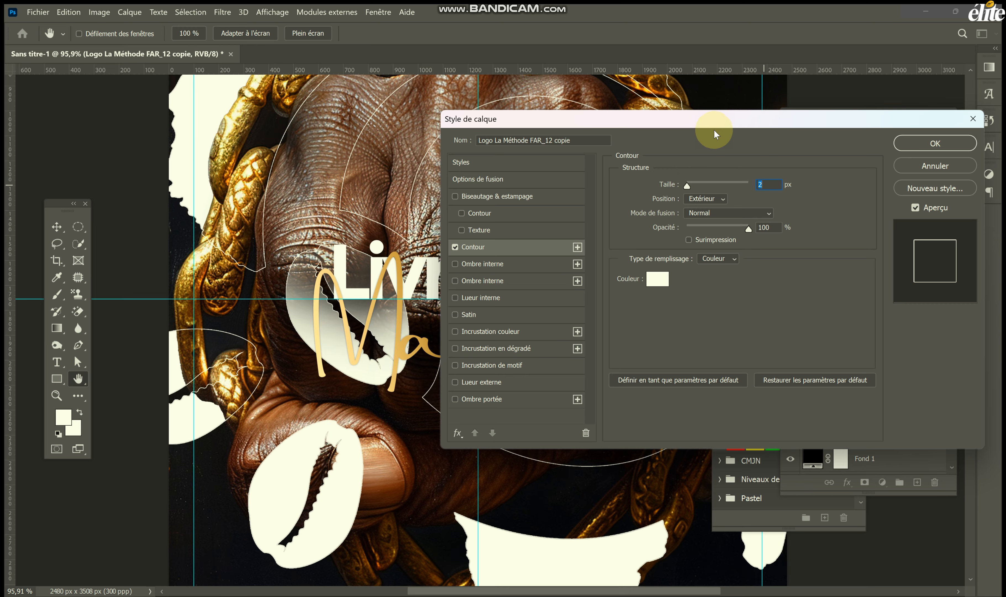
drag(713, 127, 435, 272)
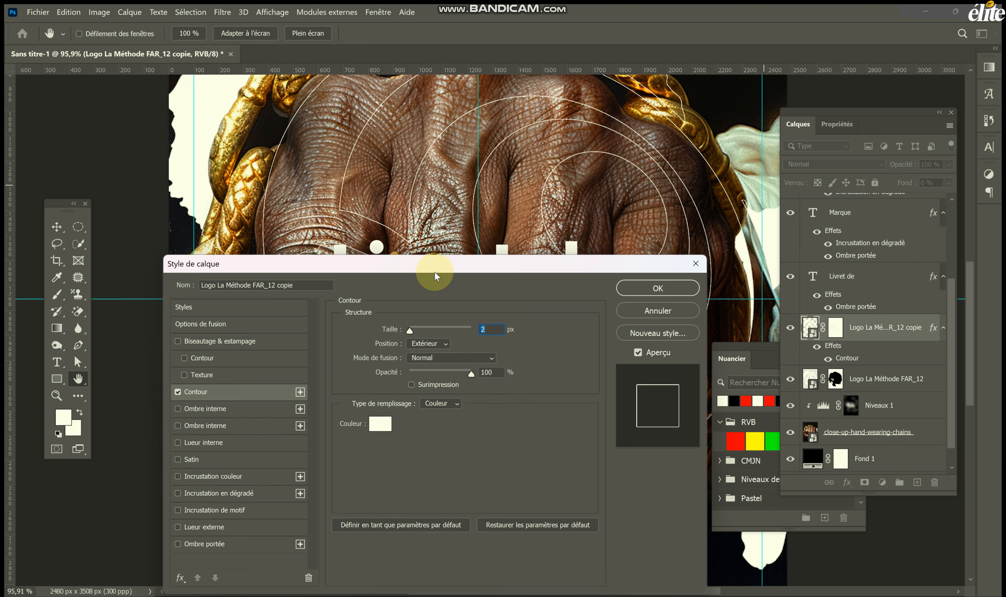
click(649, 286)
Step: Hide the guides and deselect the Logo La Méthode FAR_12 copy layer
key(b)
scroll(470, 227, down, 5)
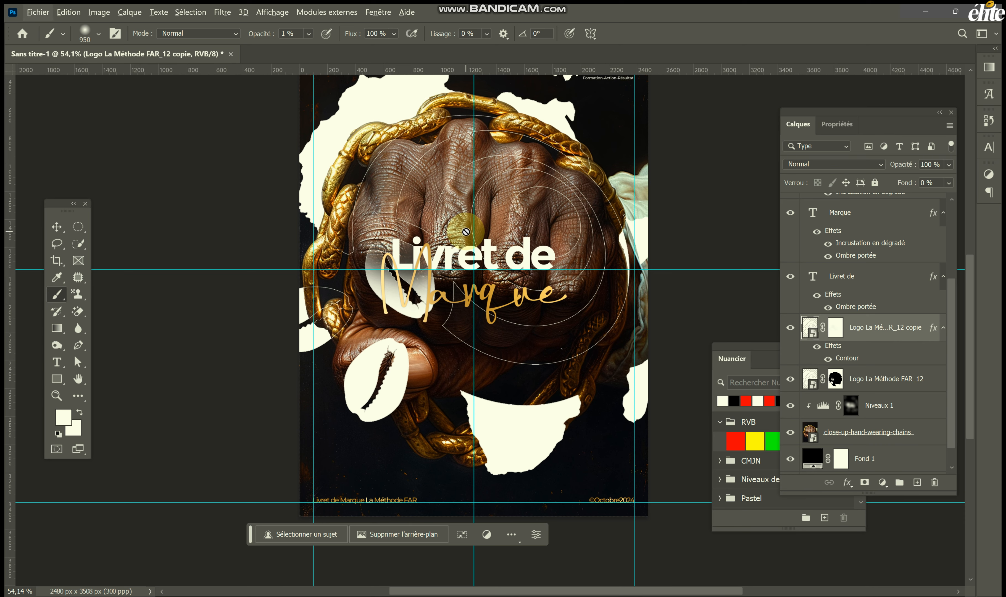
key(ctrl+h)
scroll(466, 231, down, 2)
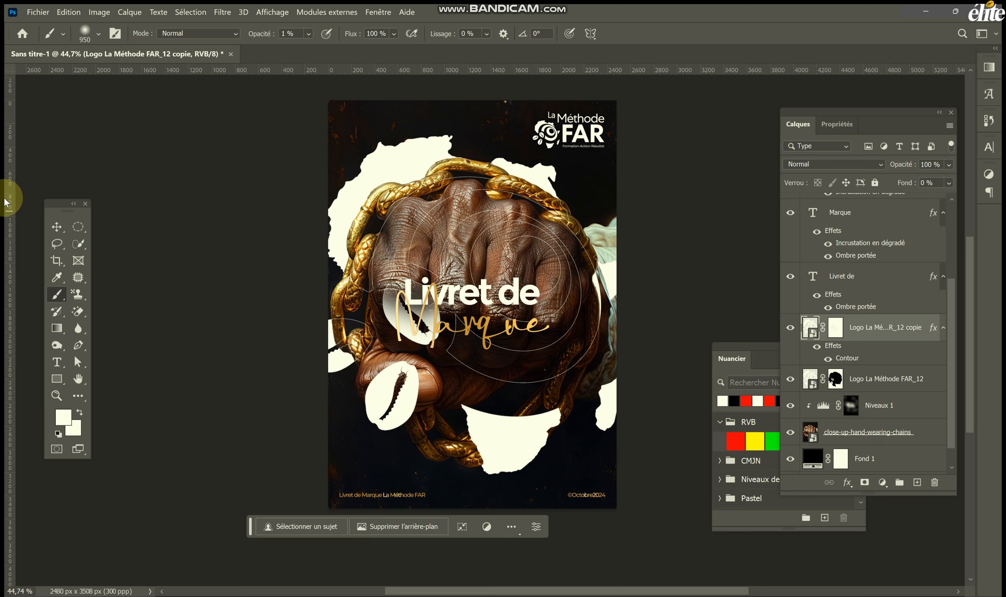
click(63, 229)
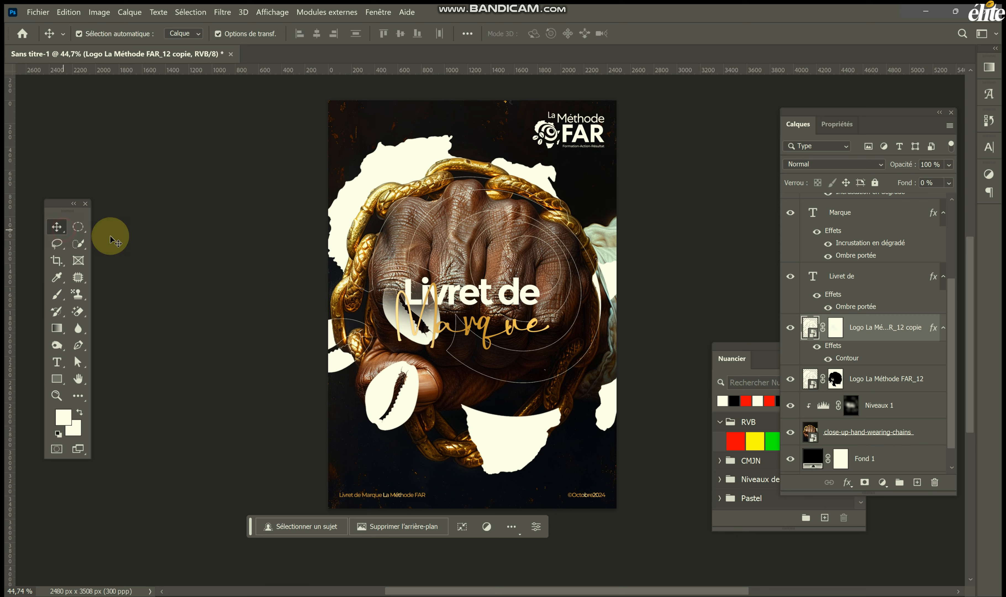
click(152, 223)
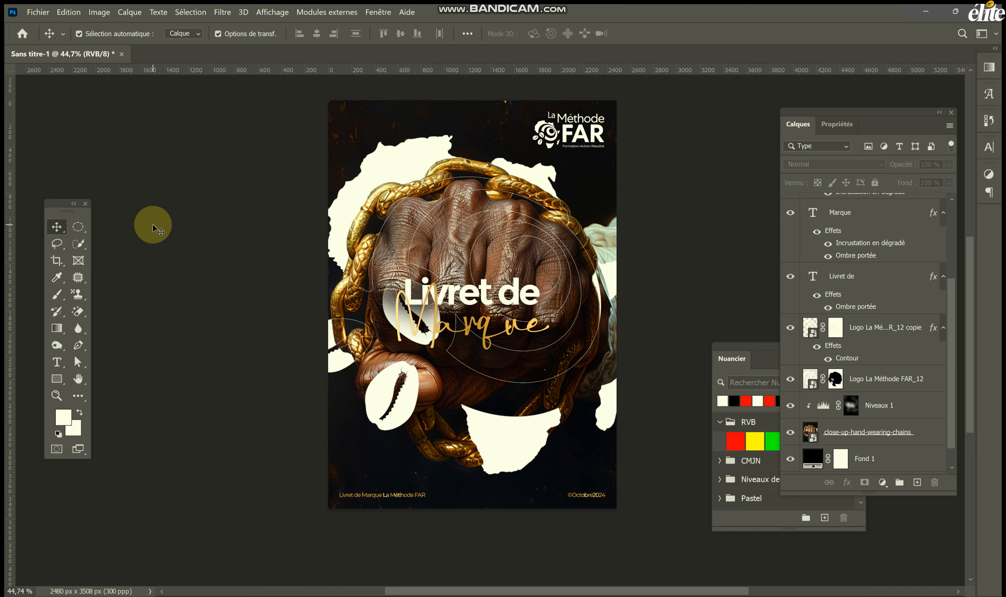
scroll(281, 255, up, 2)
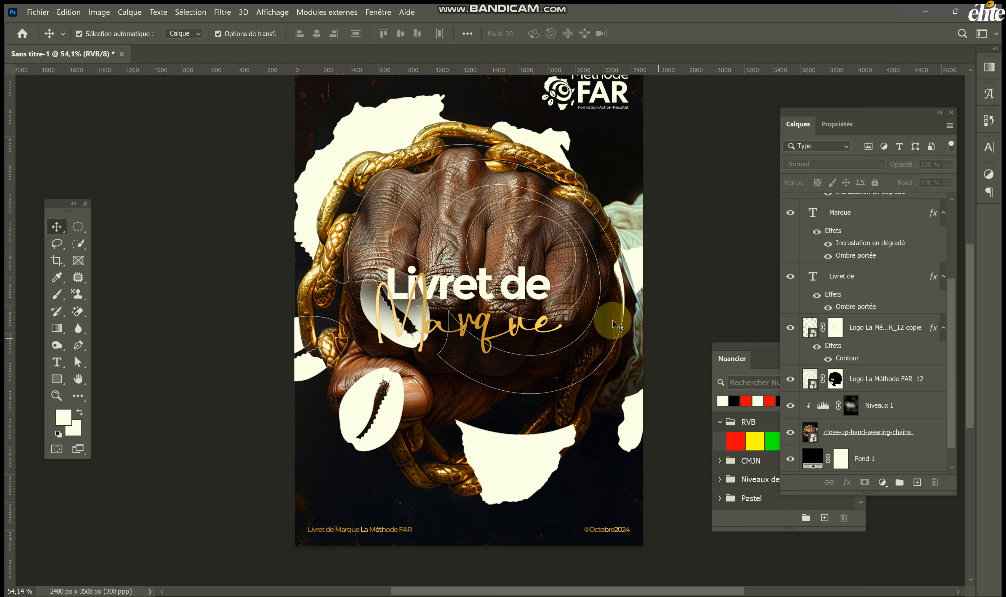
Step: Create a new empty layer directly above the Logo La Méthode FAR_12 copy
click(527, 304)
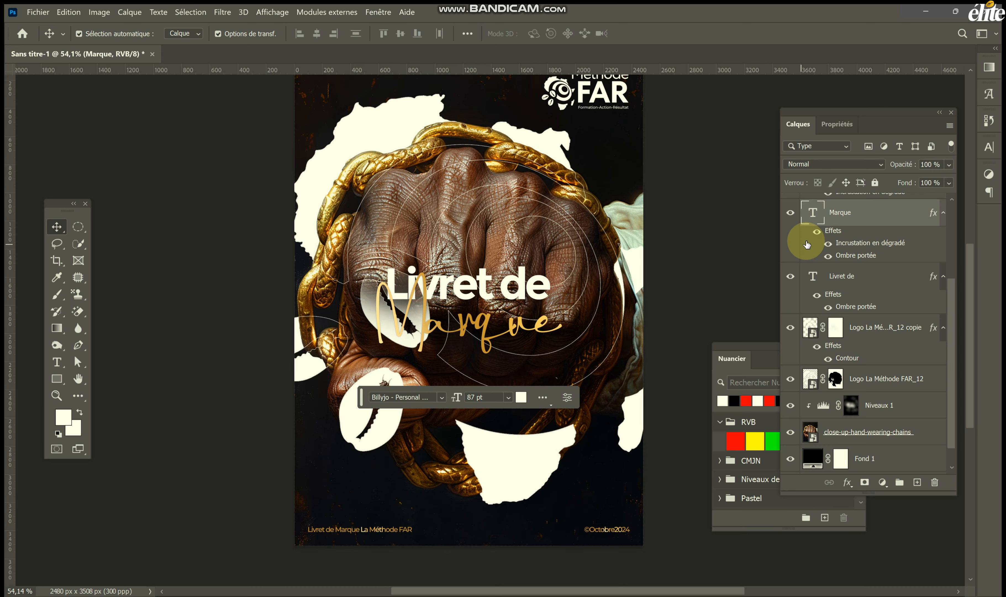
click(882, 327)
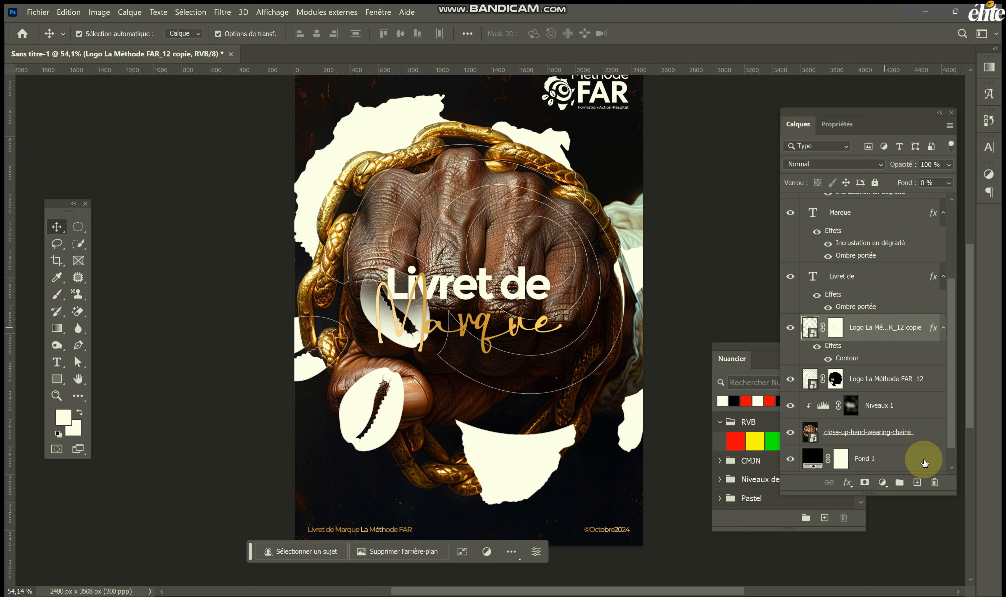
click(917, 482)
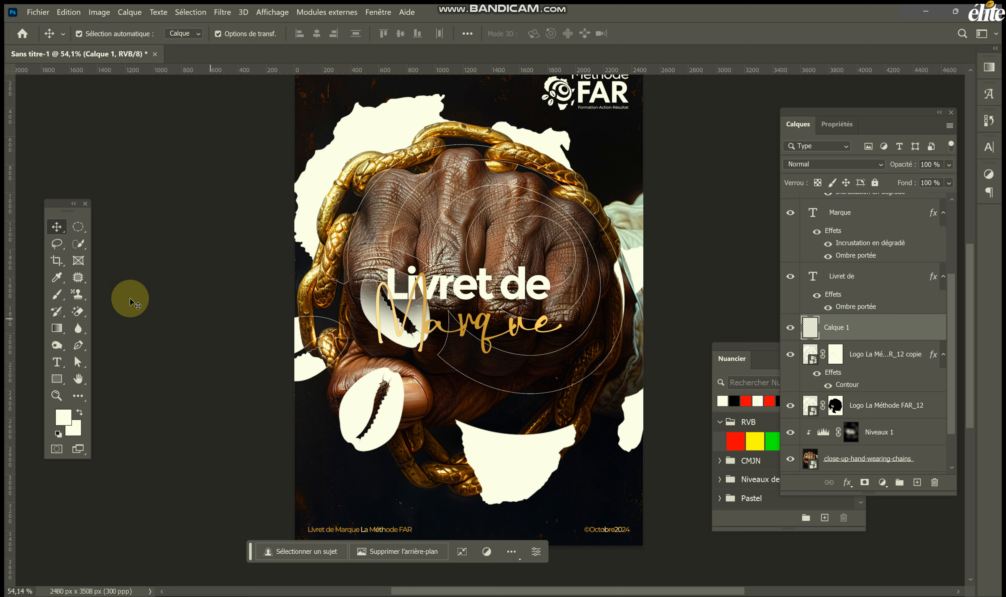
Step: Choose the Brush tool and set the foreground colour to black, 000000
click(56, 294)
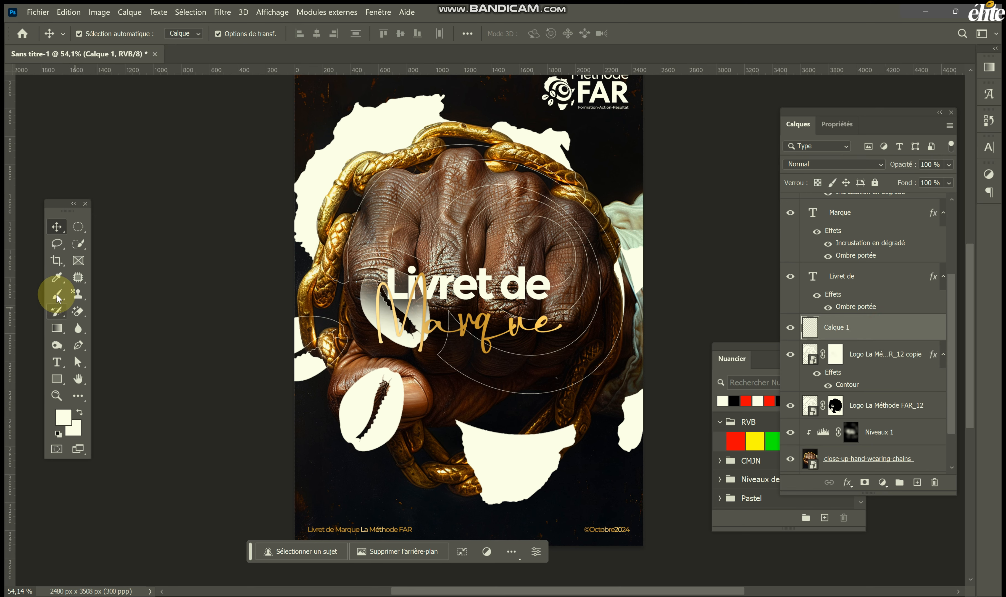
click(70, 423)
drag(625, 392, 596, 477)
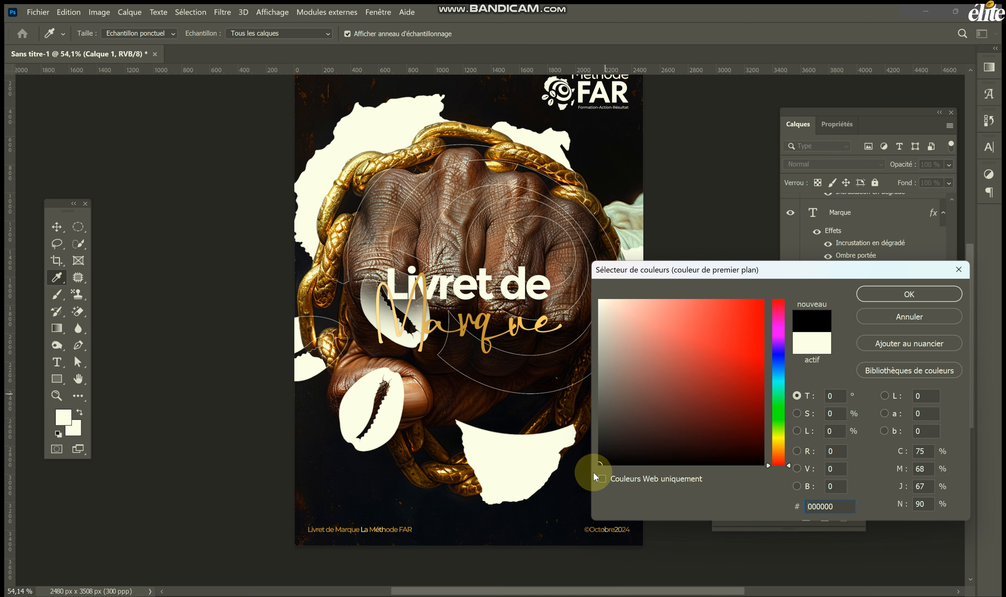
click(909, 294)
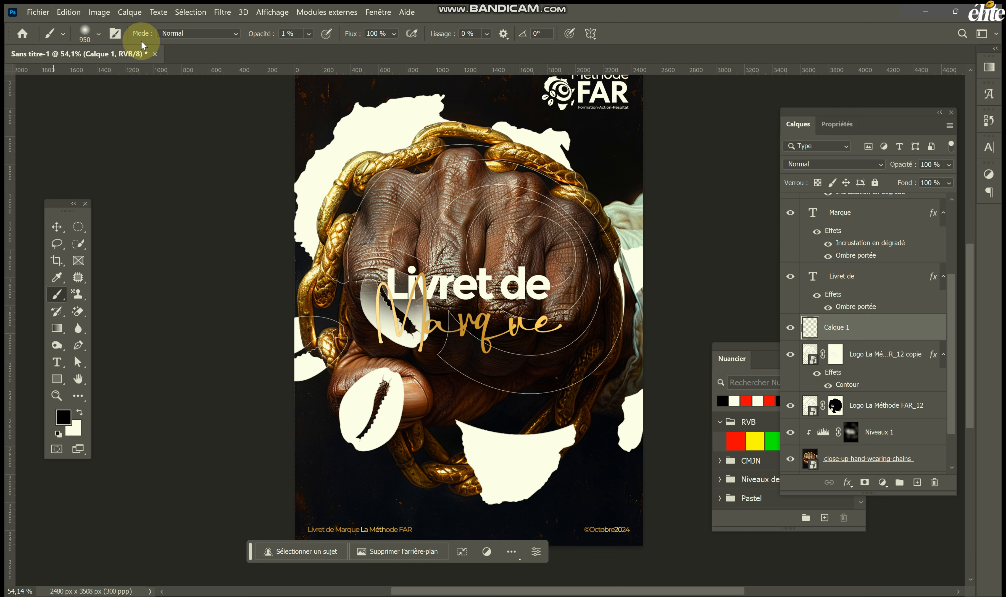
Step: Paint soft black shading over the fist behind the title on the new layer, using a 1269 px brush at 7% opacity
drag(258, 36, 273, 34)
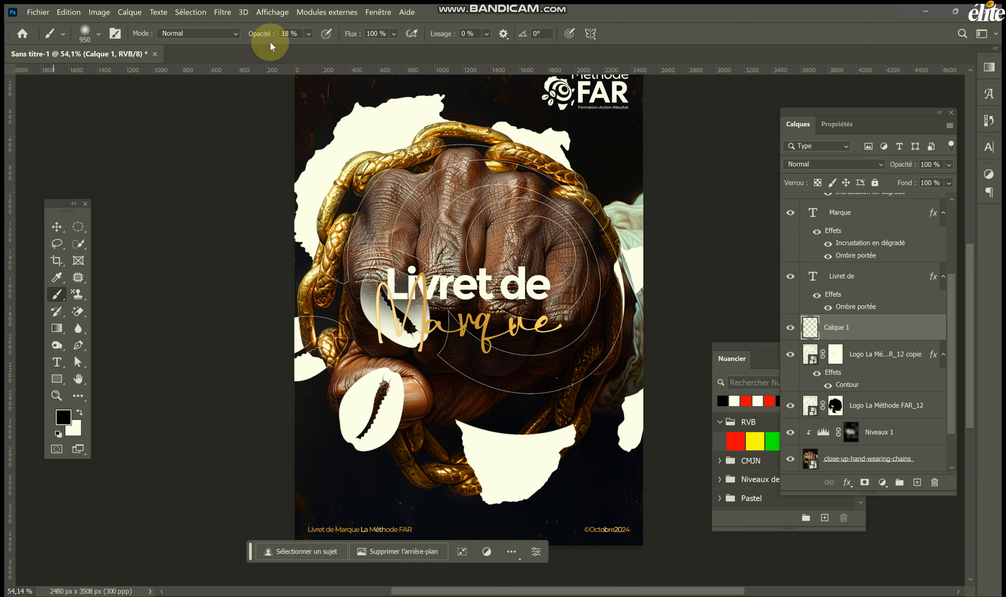
drag(494, 259, 511, 259)
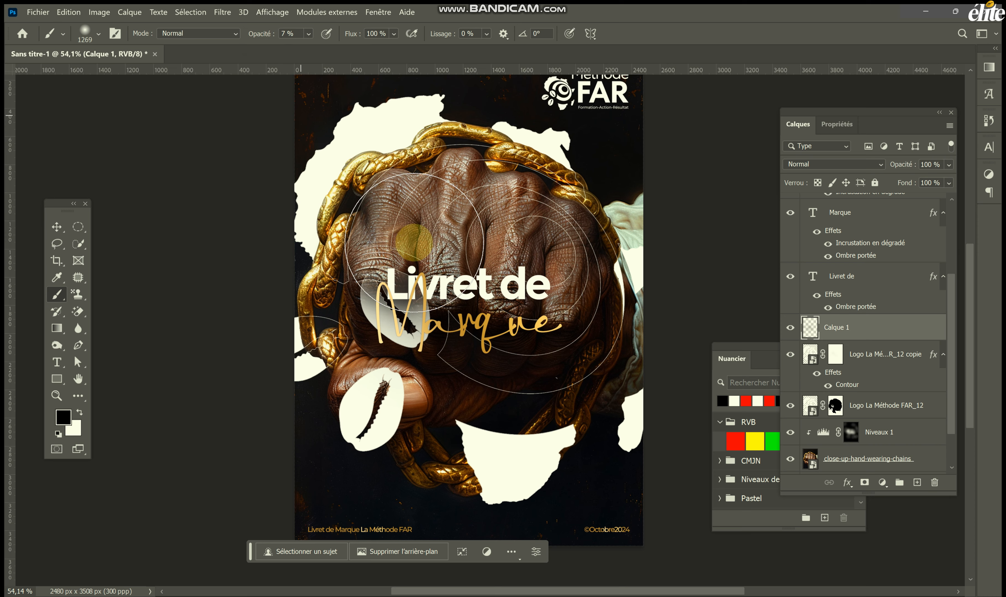
mouse_move(473, 279)
mouse_down()
mouse_move(502, 271)
mouse_move(547, 303)
mouse_move(478, 294)
mouse_move(458, 252)
mouse_move(415, 249)
mouse_move(437, 259)
mouse_move(412, 301)
mouse_move(478, 382)
mouse_move(475, 250)
mouse_move(534, 271)
mouse_move(471, 377)
mouse_up()
mouse_move(530, 336)
mouse_down()
mouse_move(538, 376)
mouse_move(373, 272)
mouse_move(416, 386)
mouse_move(515, 274)
mouse_up()
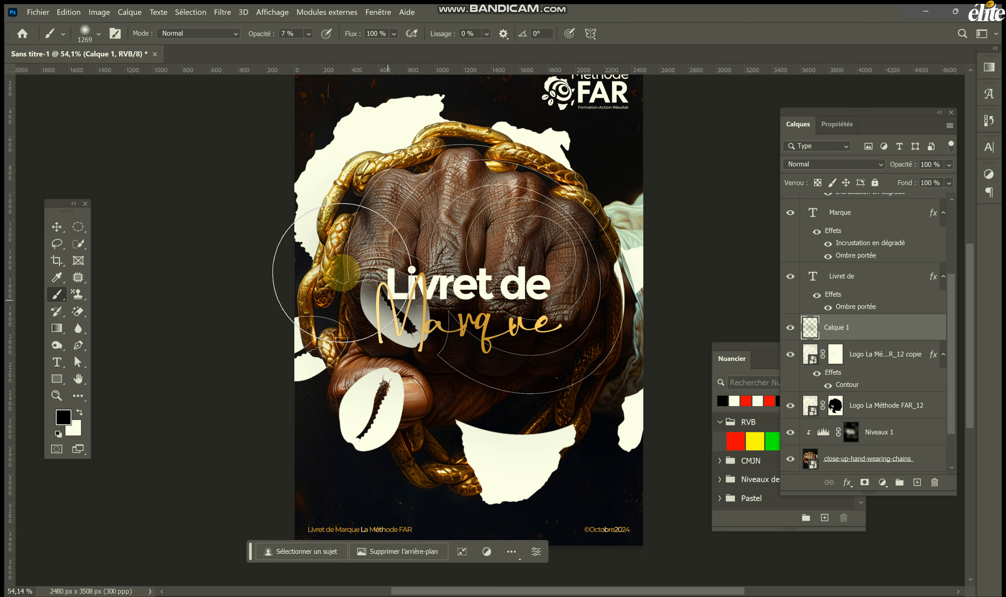
scroll(335, 286, up, 2)
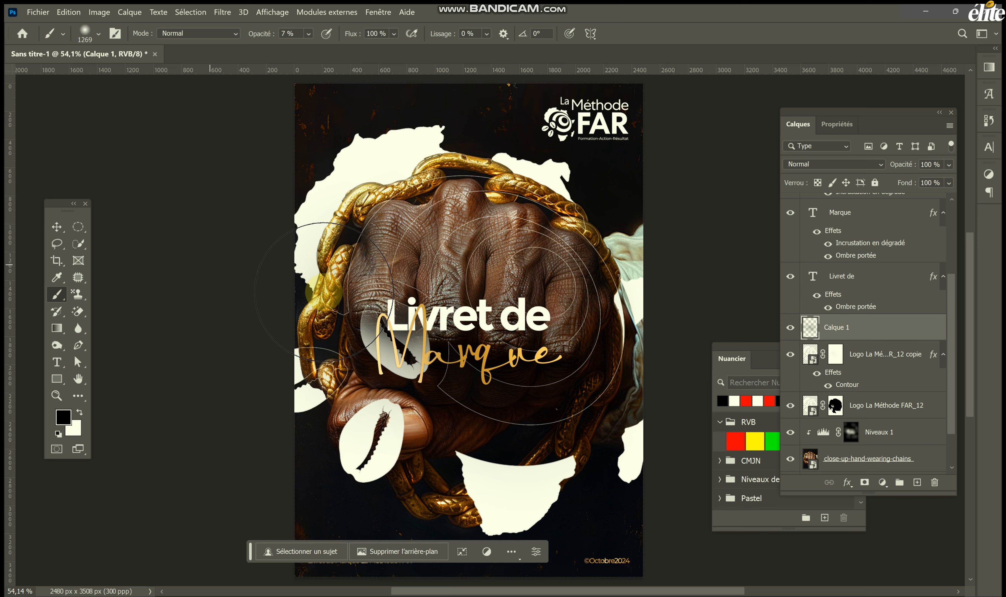
scroll(327, 319, down, 3)
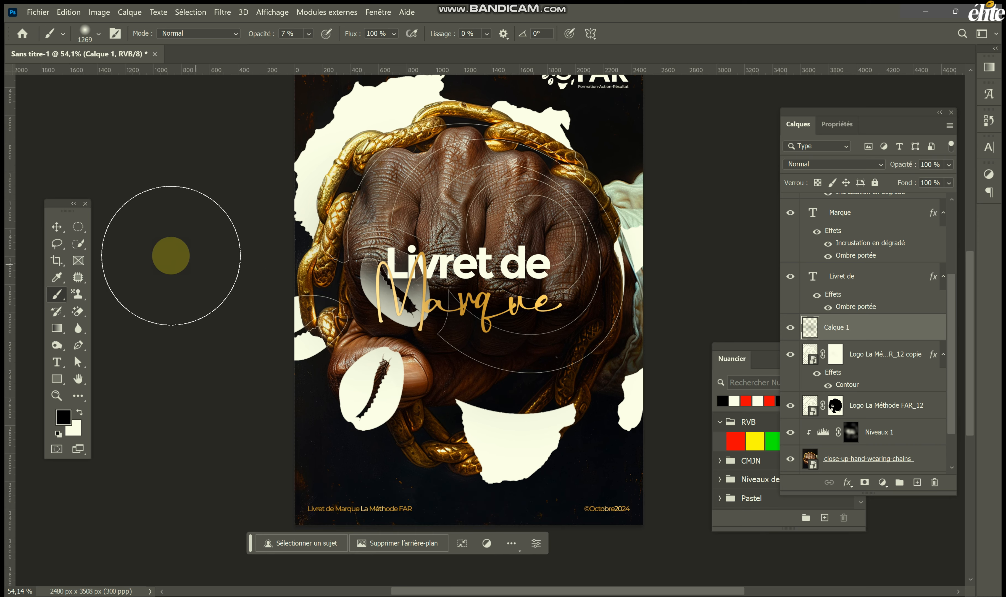
Step: Leave the Brush tool, fit the whole cover in view and export it as a JPG at 100% scale
click(62, 230)
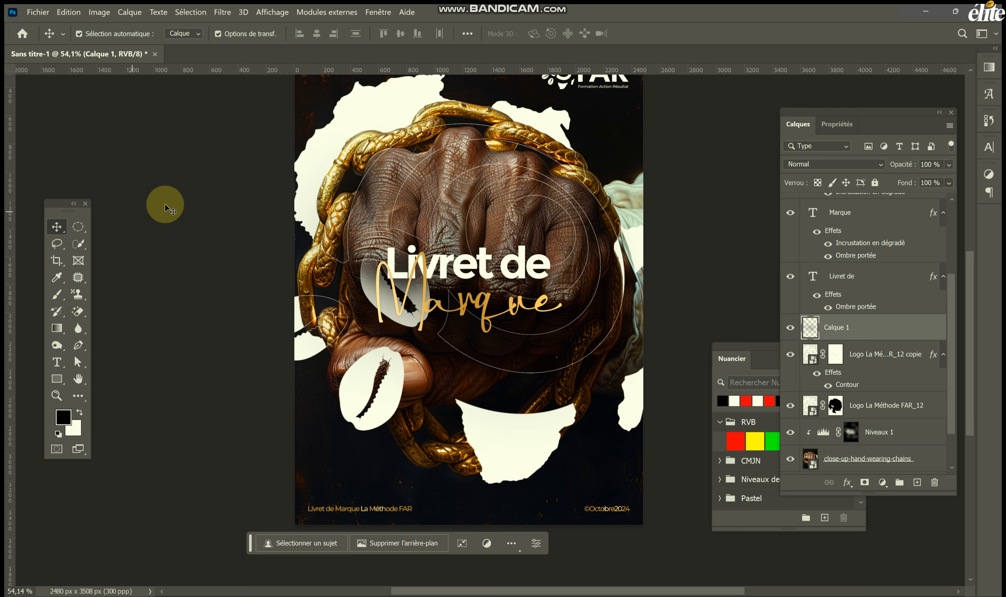
double_click(85, 374)
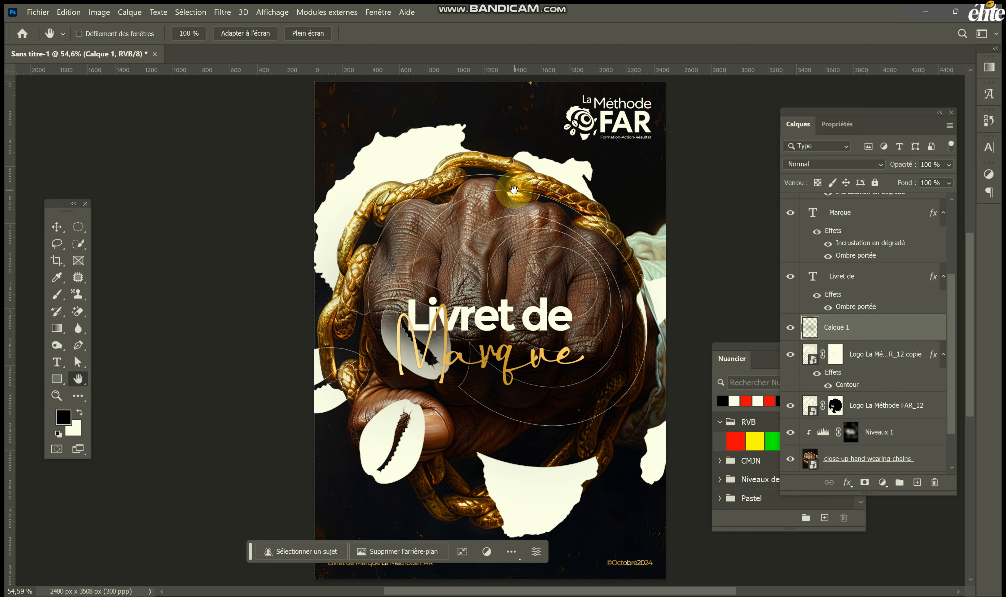
scroll(526, 203, down, 1)
scroll(527, 204, down, 1)
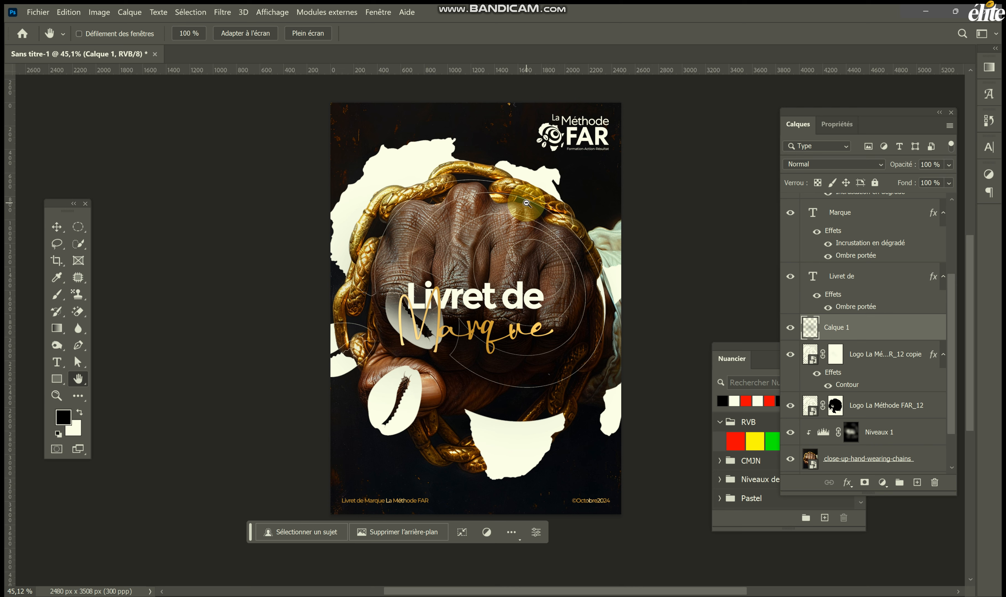
key(ctrl+shift+alt+w)
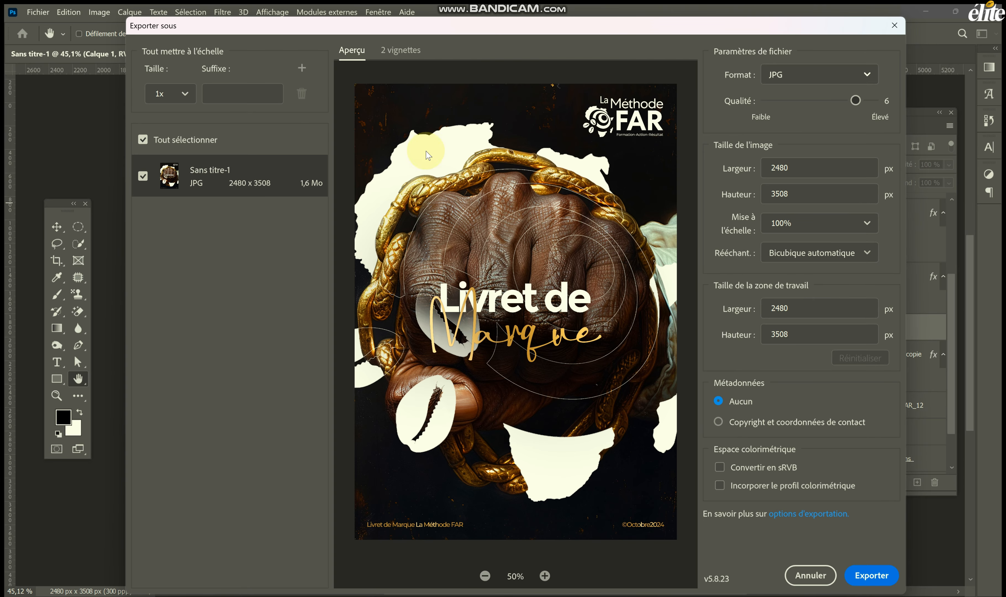
click(859, 579)
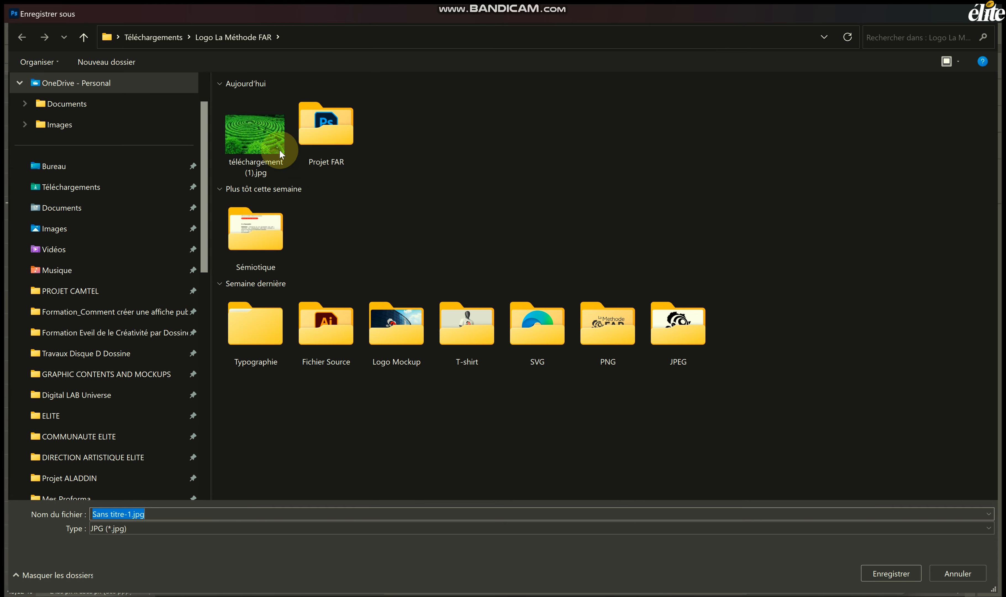
Step: Save the exported JPG to the Desktop (Bureau) under the name Page de couverture Méthode FAR
click(97, 186)
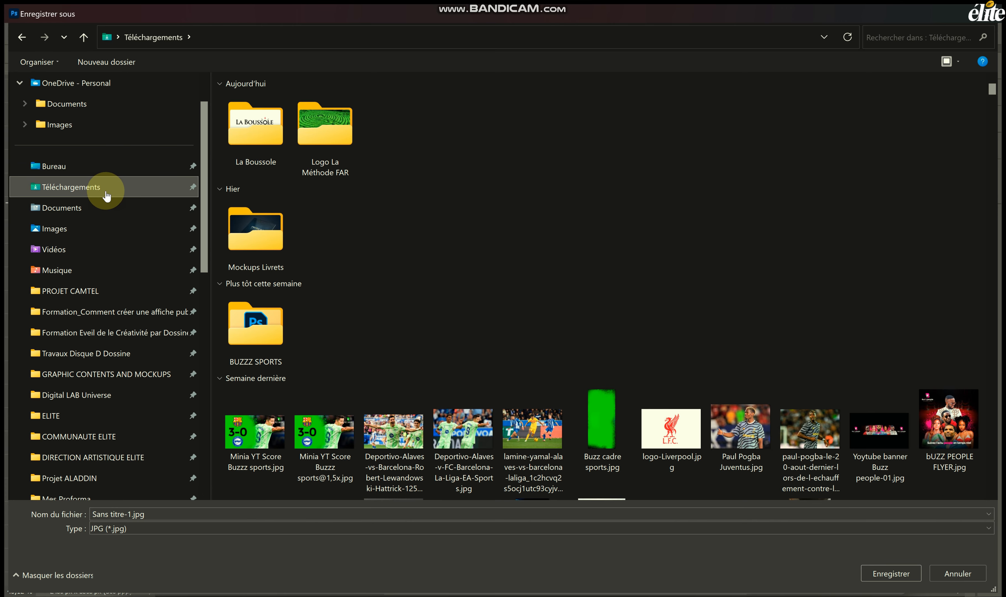
click(89, 162)
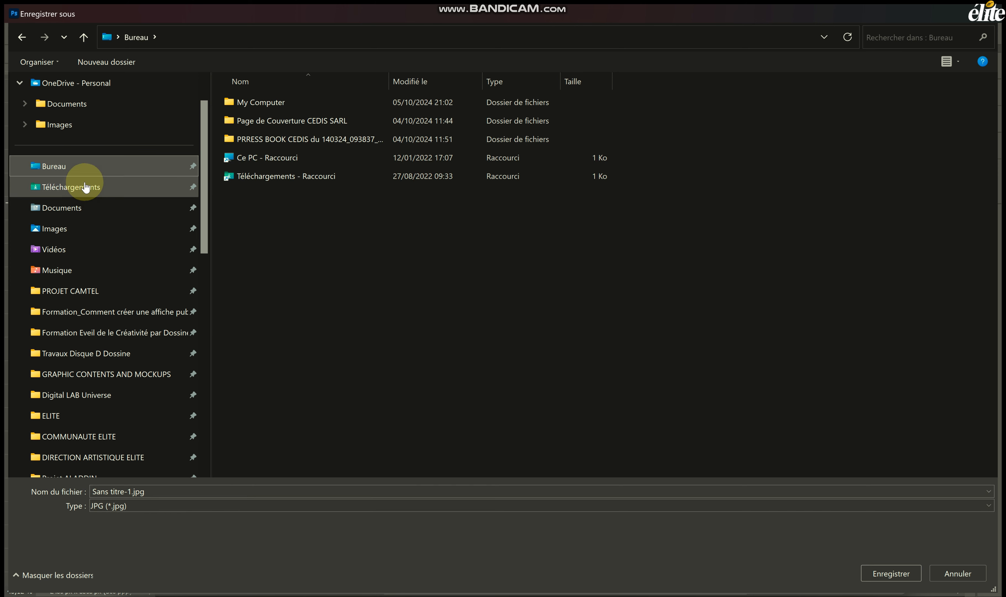
click(155, 491)
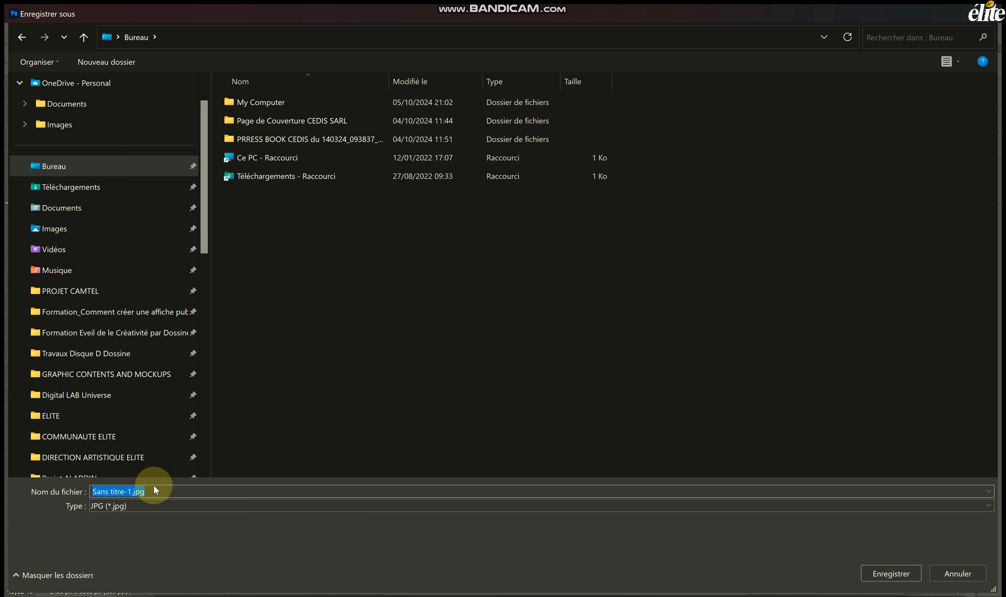
text(Page)
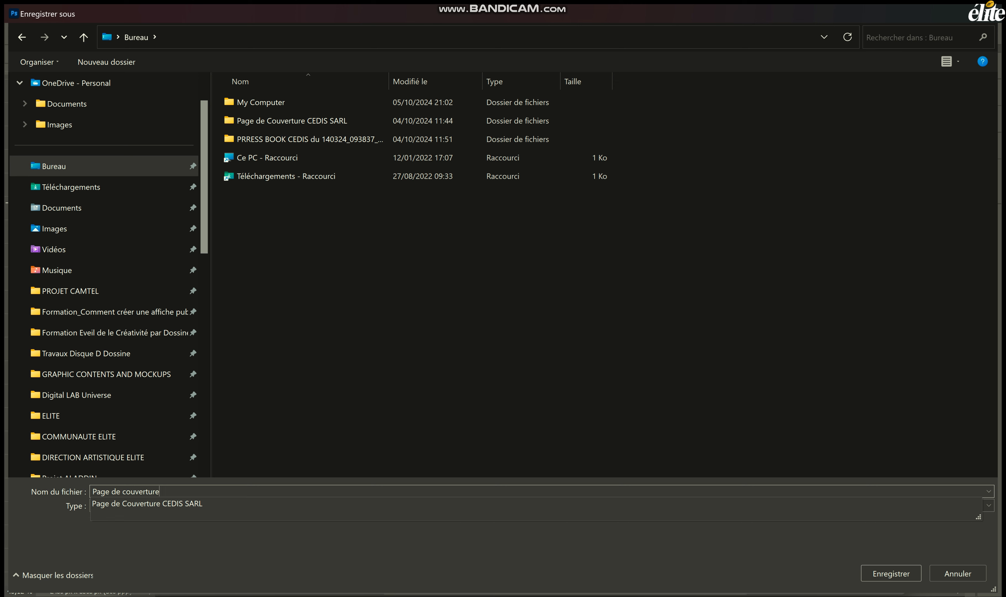
text(de couverture Méthode FAR)
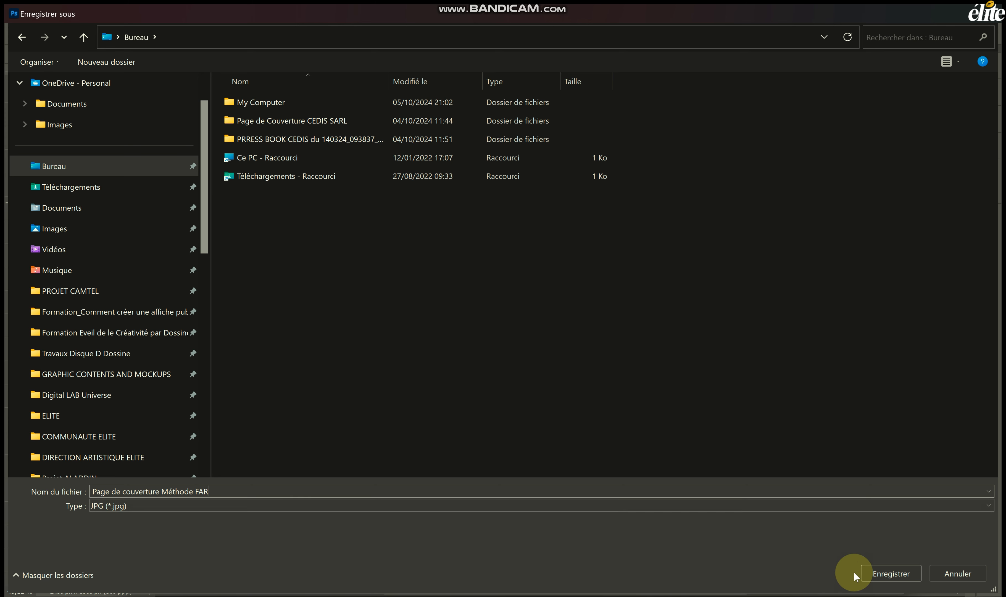
click(874, 576)
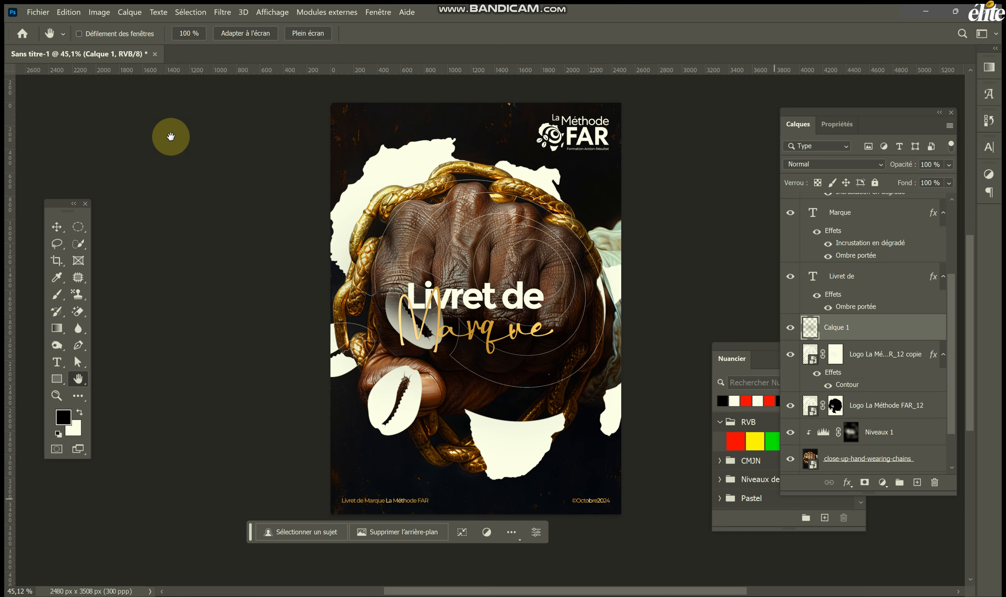
Step: Search the Downloads (Téléchargements) folder for a magazine mockup to open, using the term MAGA
click(35, 13)
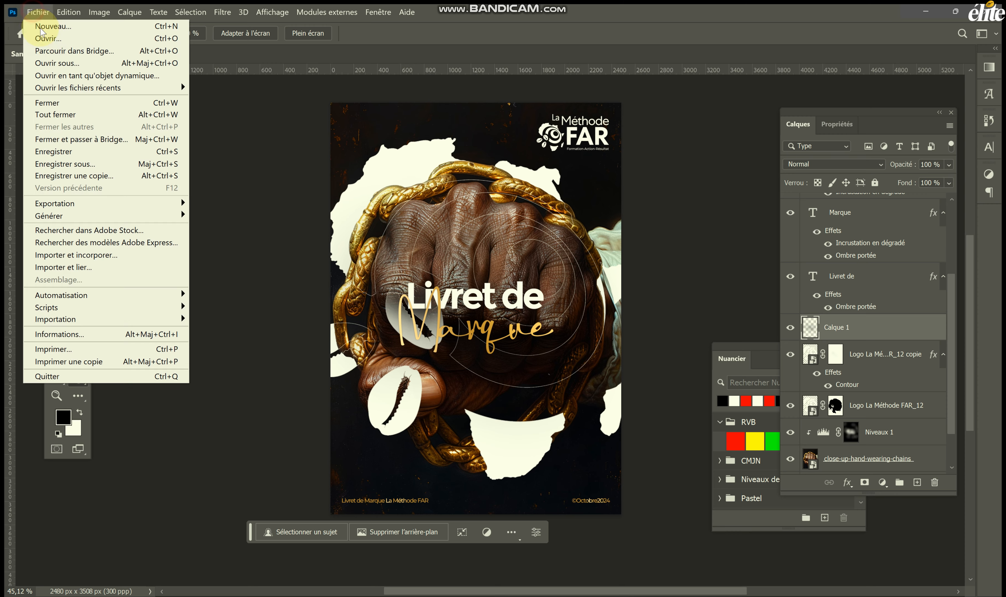
click(37, 36)
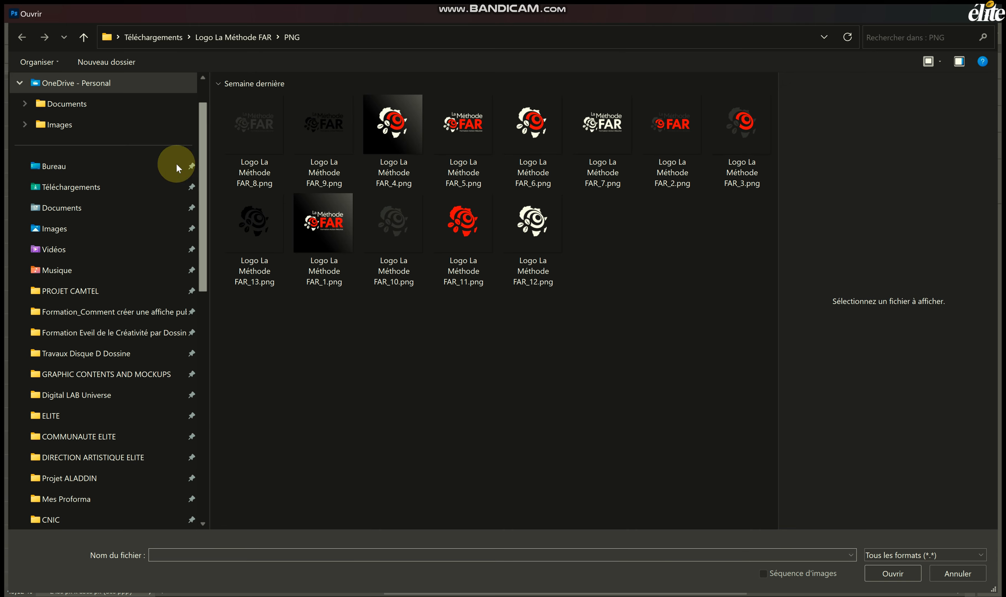
click(76, 188)
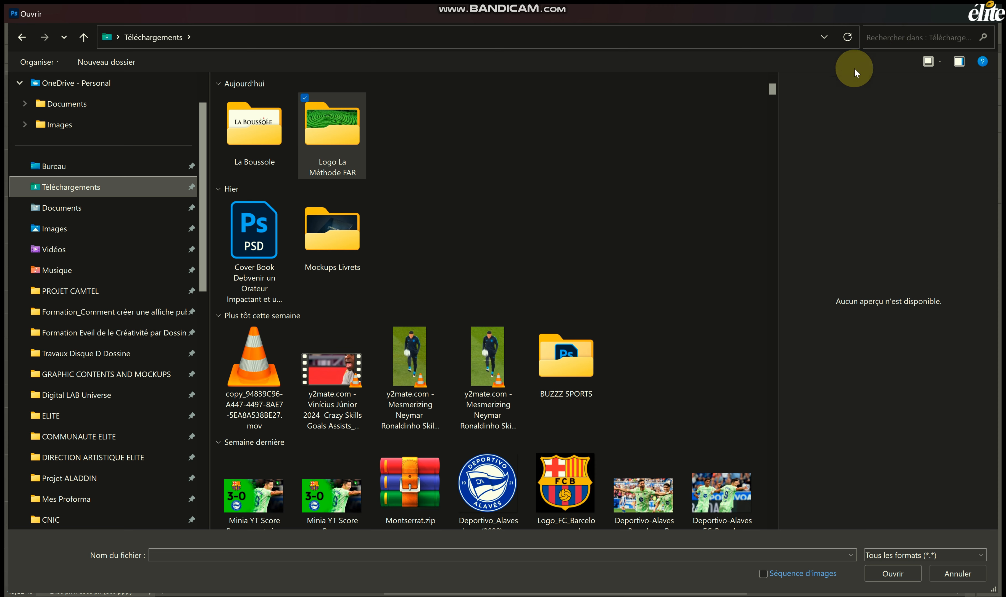
click(887, 37)
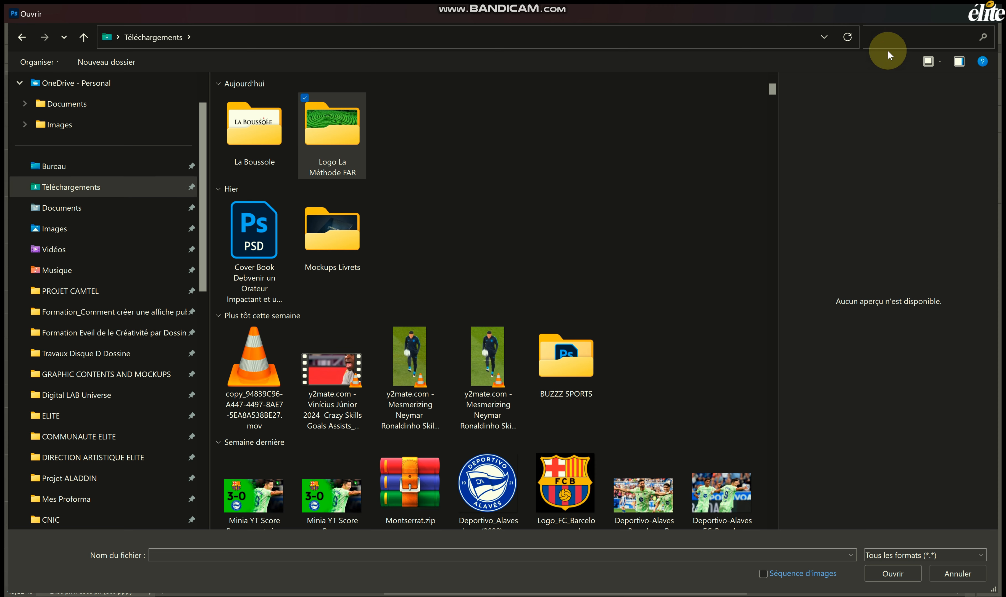
scroll(579, 384, down, 10)
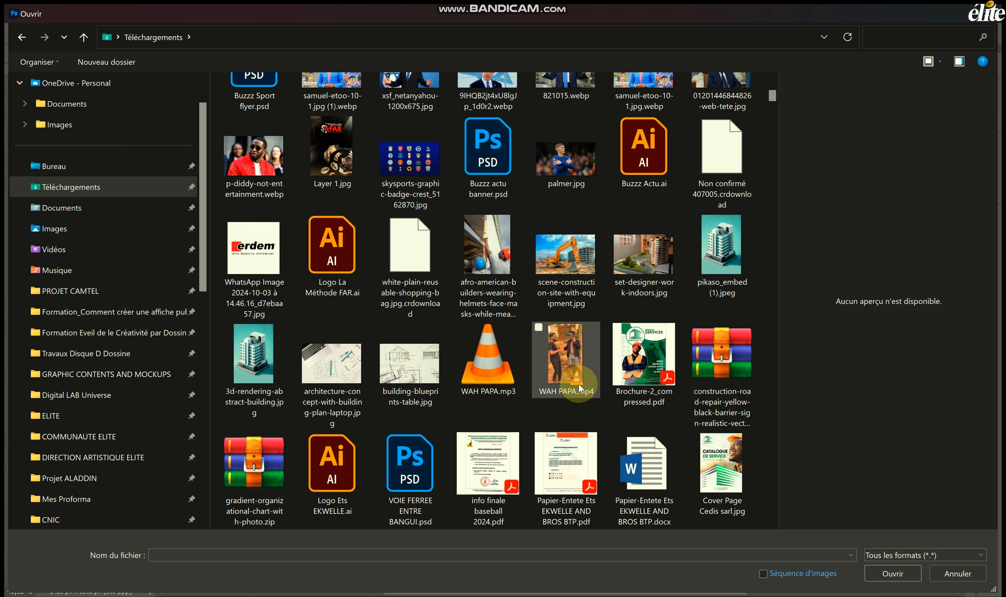
scroll(579, 384, down, 5)
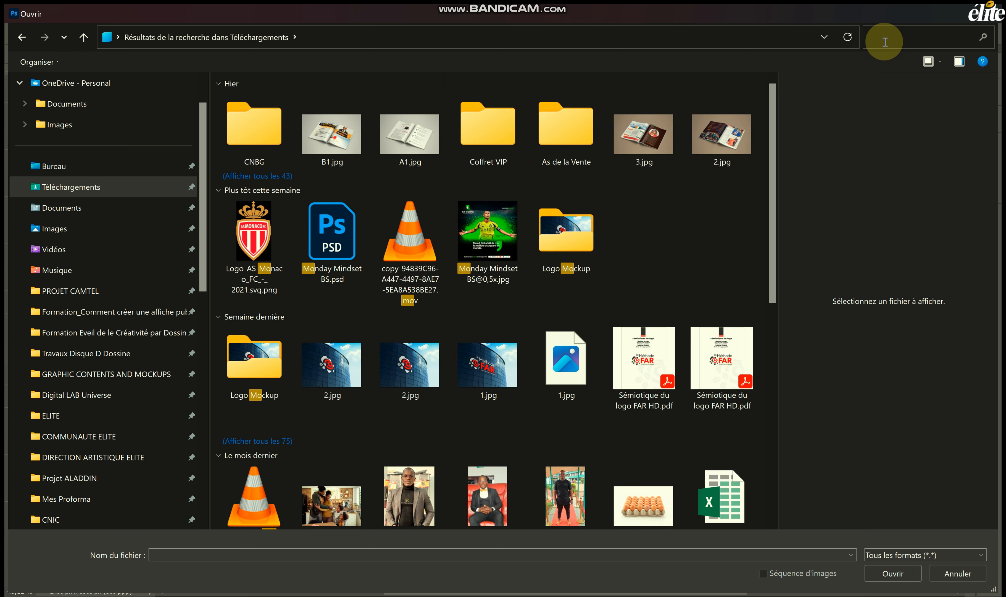
key(BackSpace)
text(AGZ)
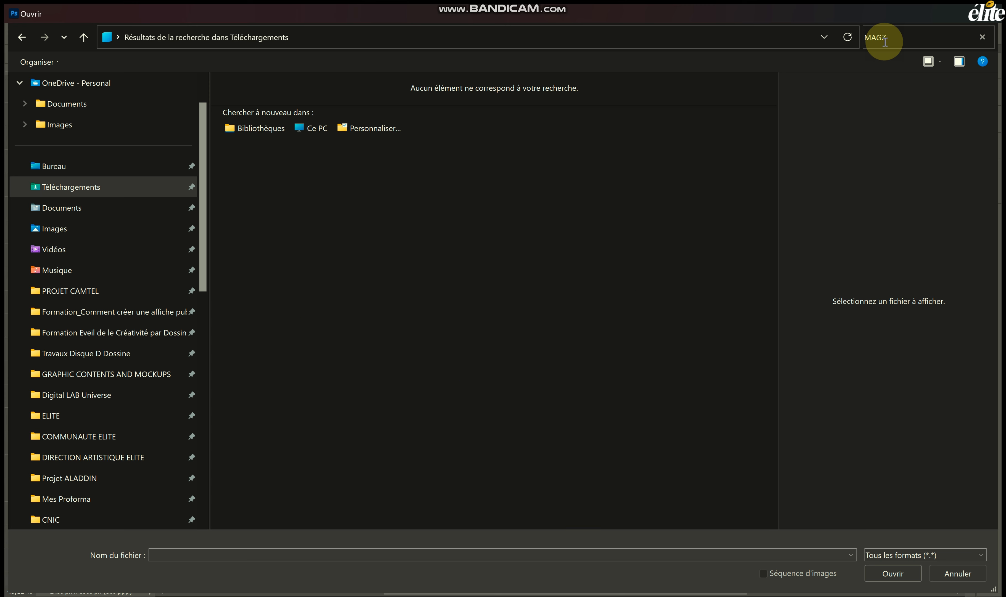
key(BackSpace)
text(A)
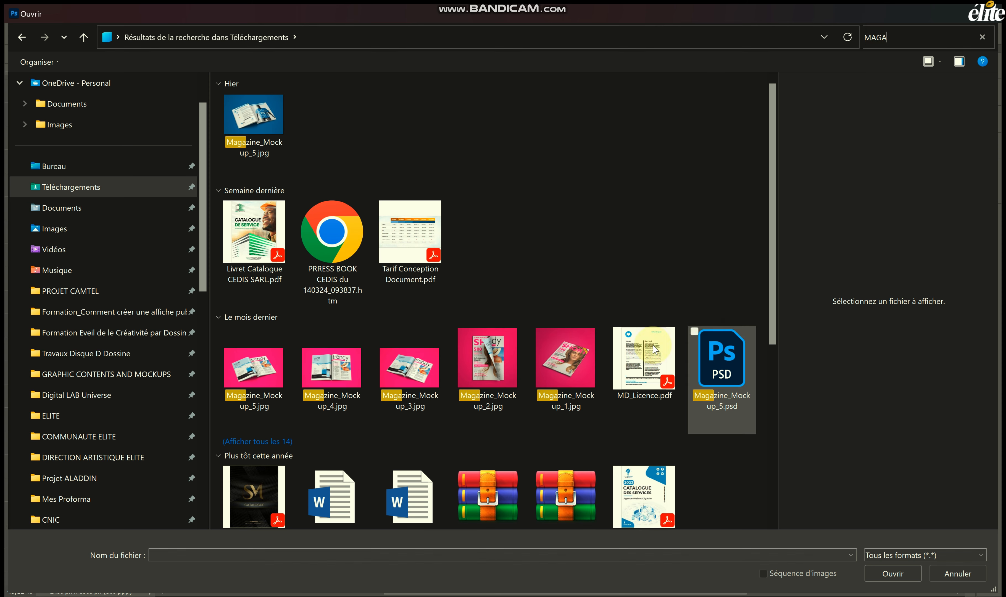
Step: Open Magazine_Mockup_1.psd from the full list of search results, keeping its embedded colour profile
click(566, 368)
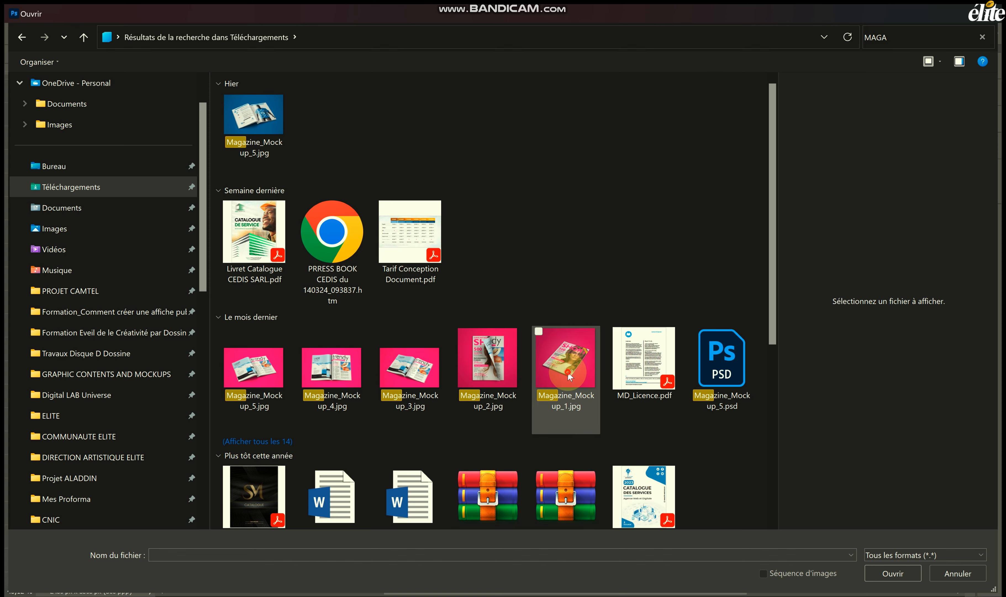
click(285, 442)
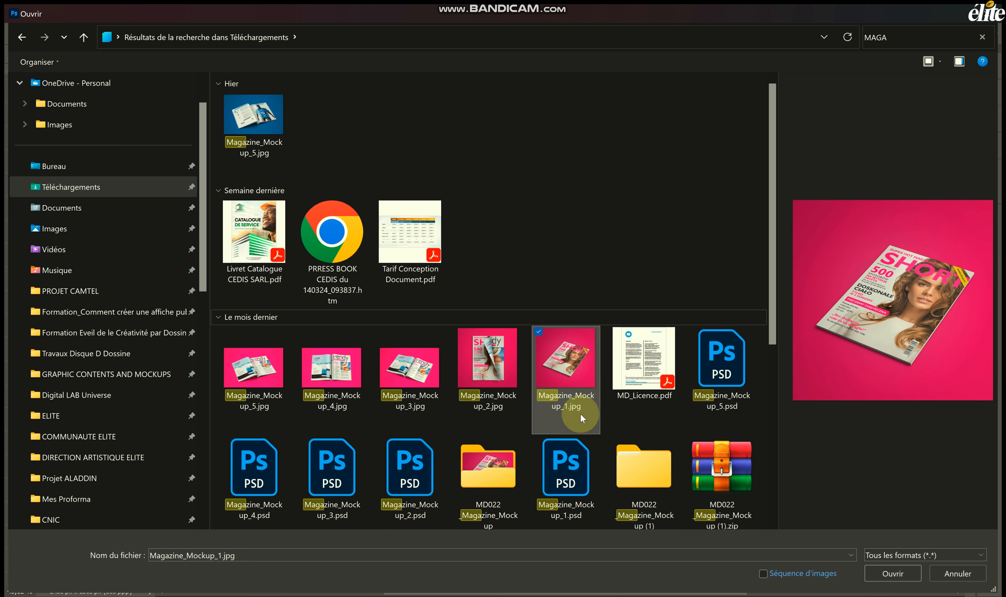
click(559, 482)
double_click(561, 469)
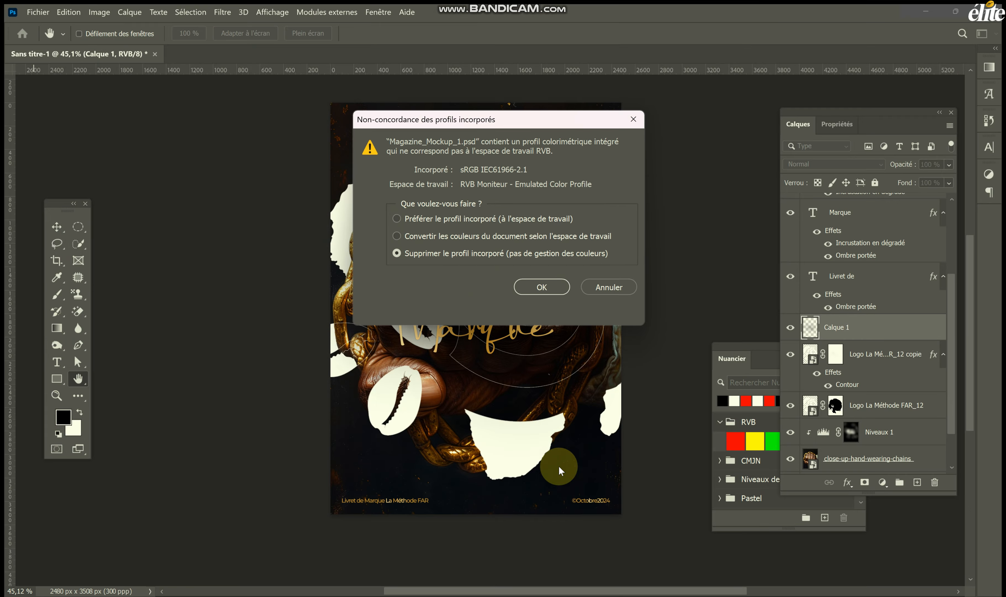
click(476, 219)
click(541, 293)
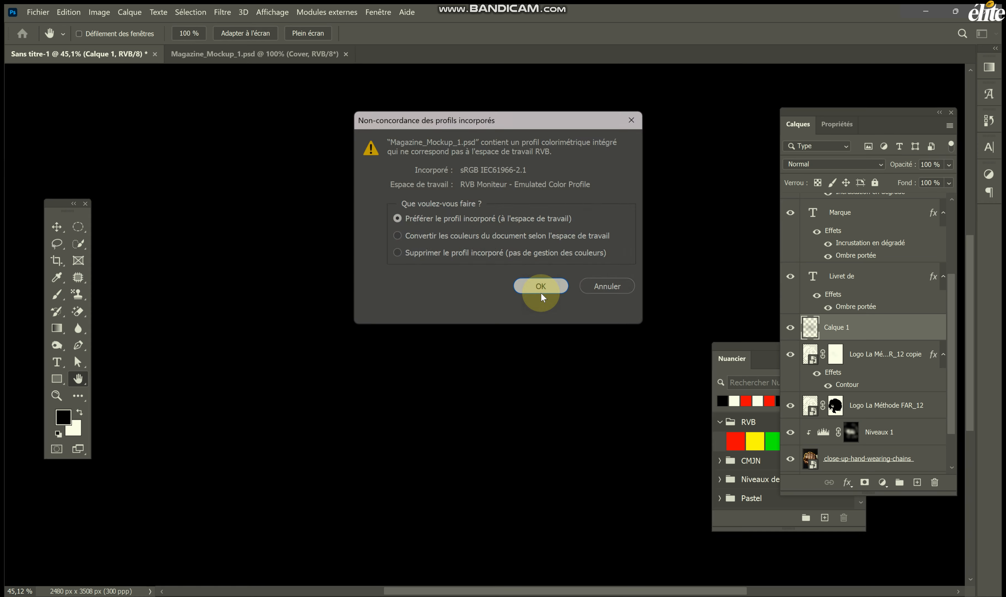
Step: Open the contents of the Cover layer's smart object for editing, keeping its embedded colour profile
click(796, 237)
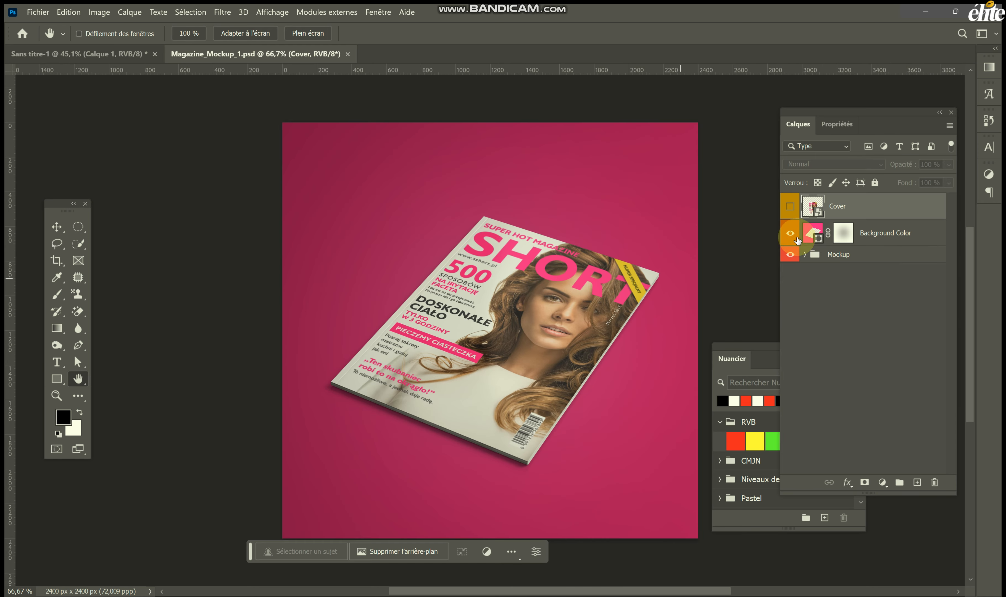
double_click(818, 211)
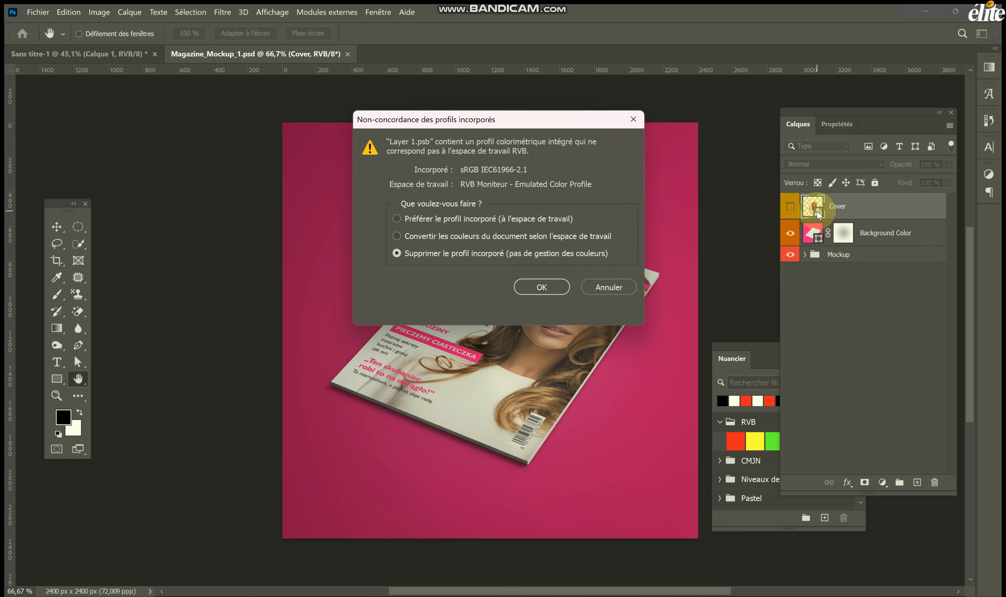
click(414, 218)
click(541, 287)
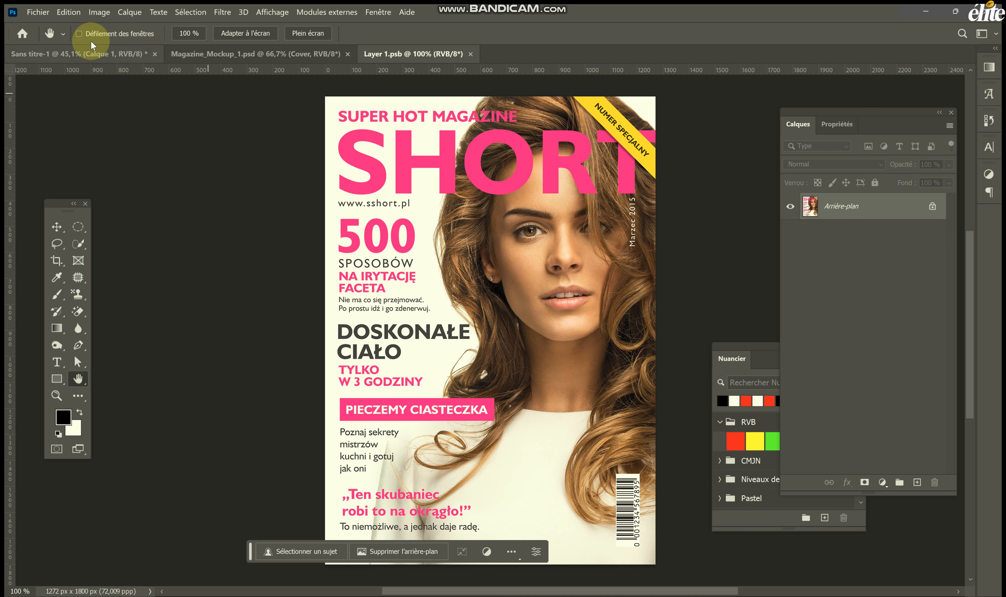
Step: Import and embed Page de couverture Méthode FAR.jpg from the Desktop (Bureau) into the smart object's document
click(37, 13)
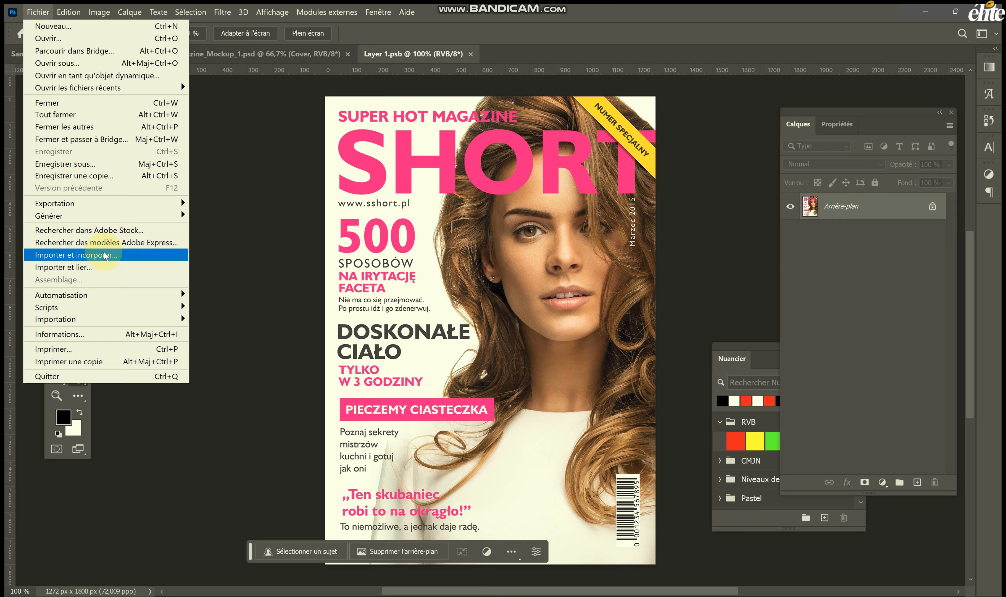
click(107, 254)
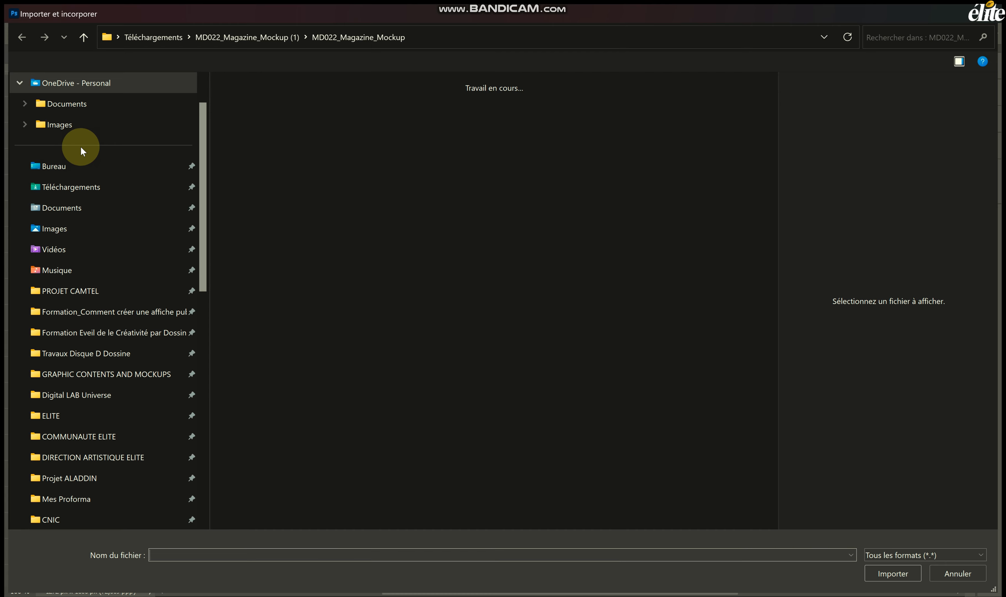
click(82, 188)
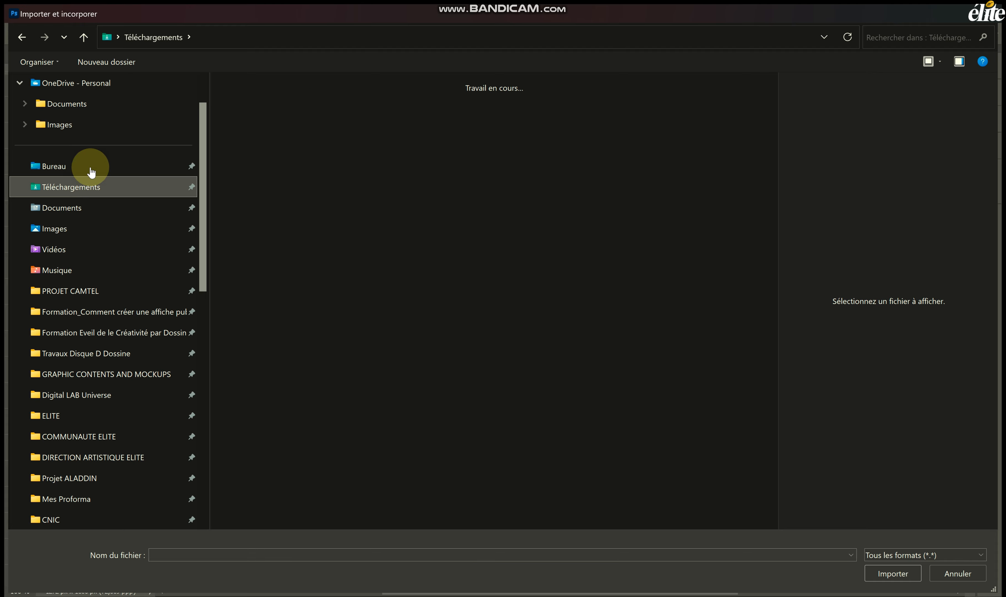
click(72, 163)
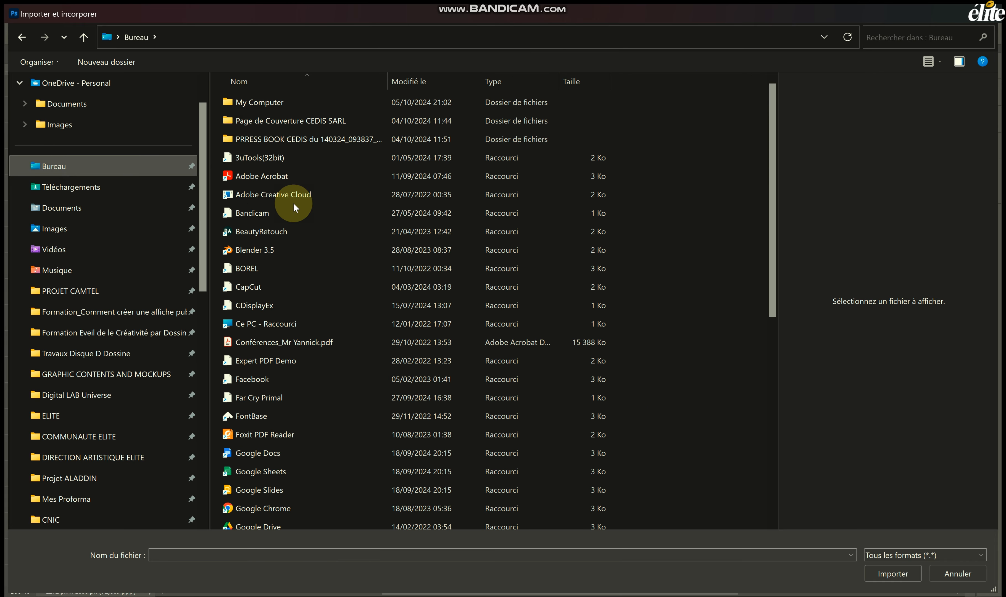
scroll(316, 344, down, 7)
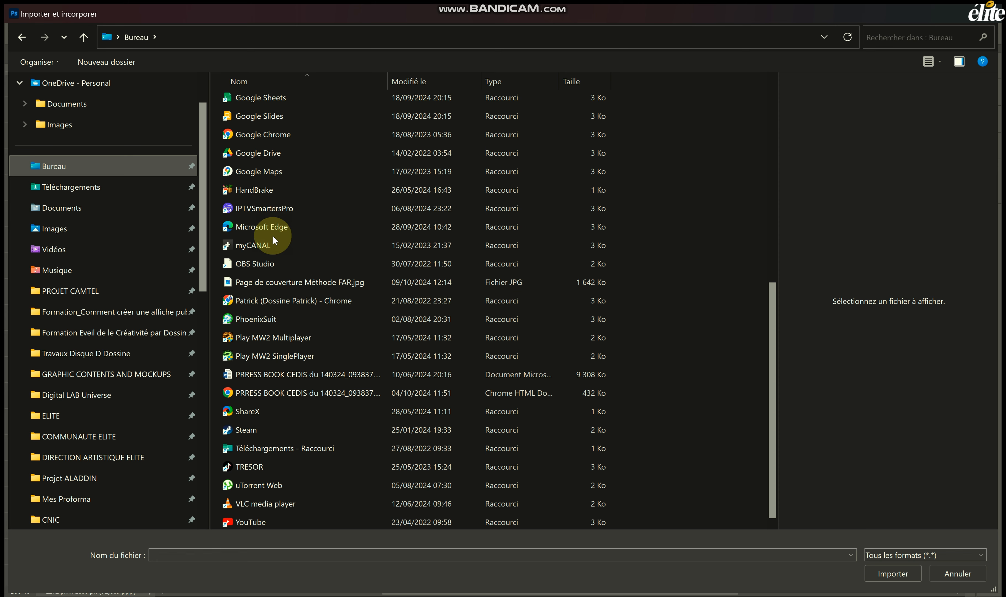
scroll(273, 235, up, 2)
scroll(273, 235, up, 5)
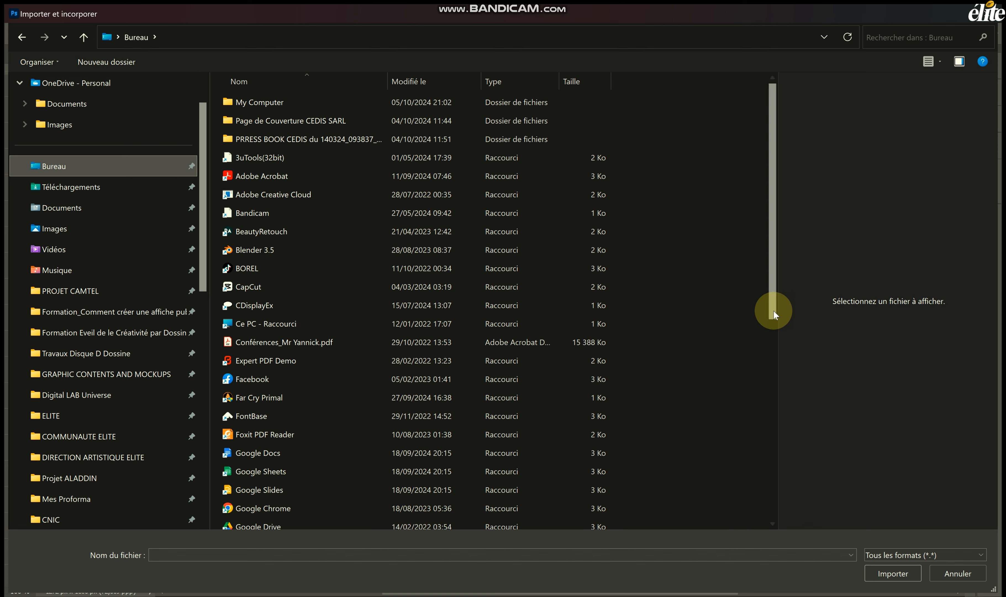
drag(775, 299, 791, 479)
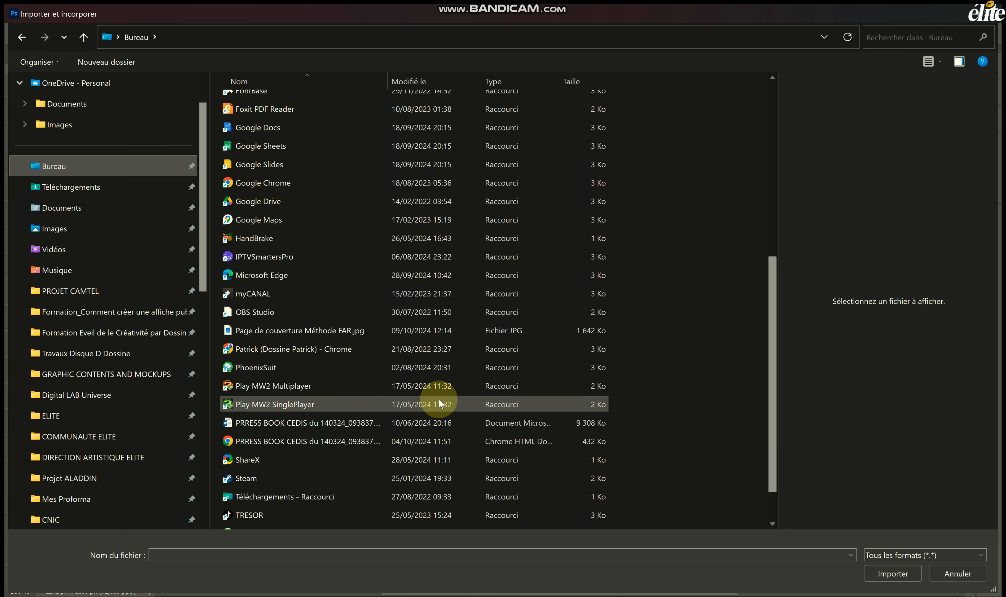
click(348, 335)
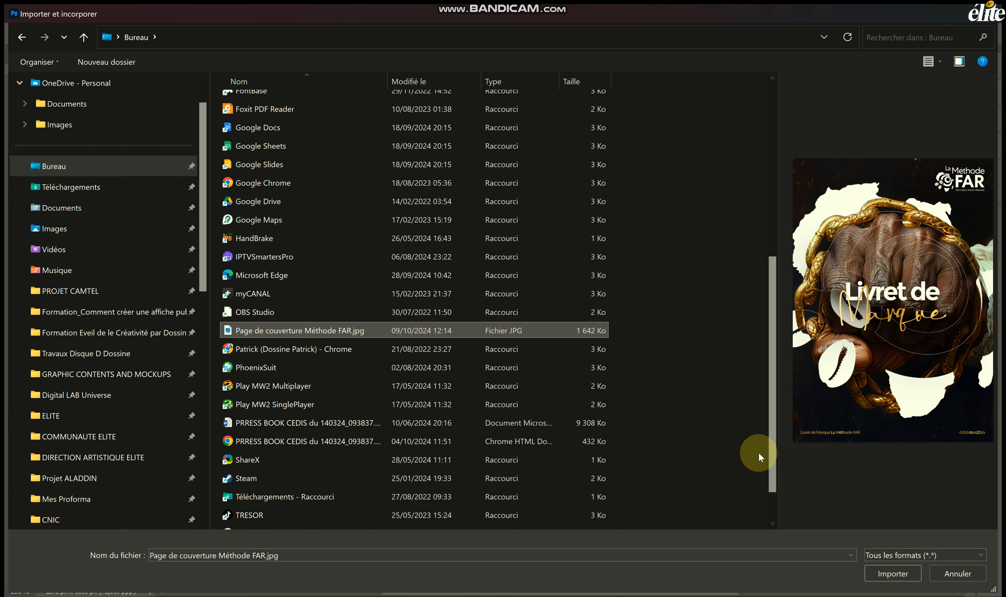
drag(778, 454, 578, 444)
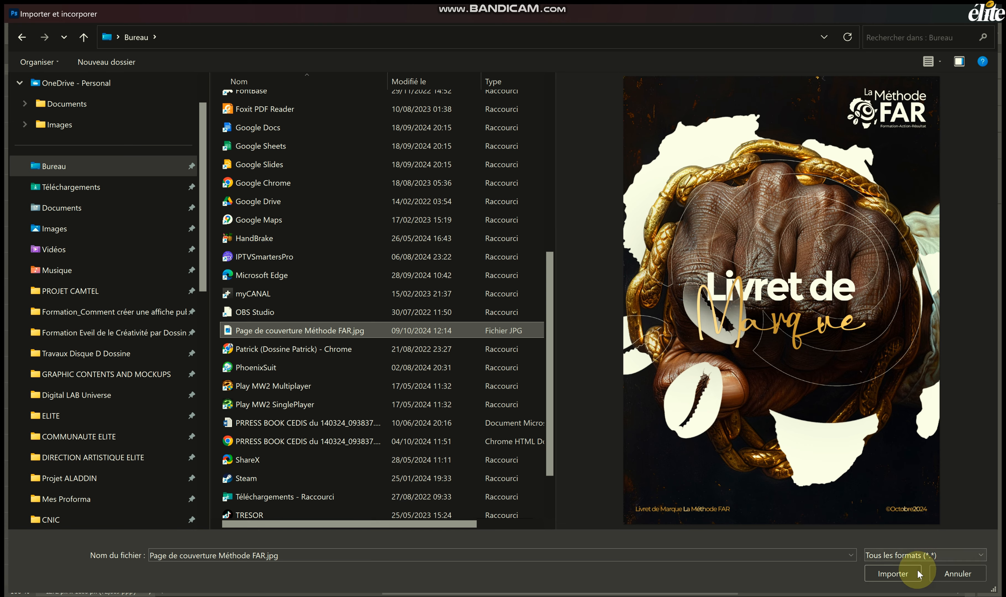
click(893, 572)
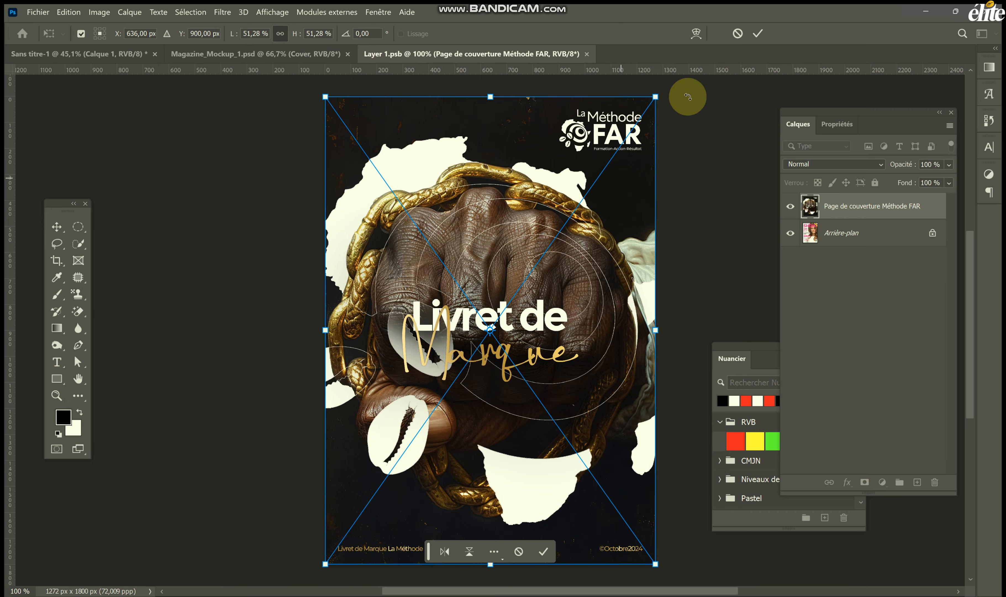
Step: Commit the placed cover image at its fitted size and close Layer 1.psb, saving the changes to the mockup
click(755, 35)
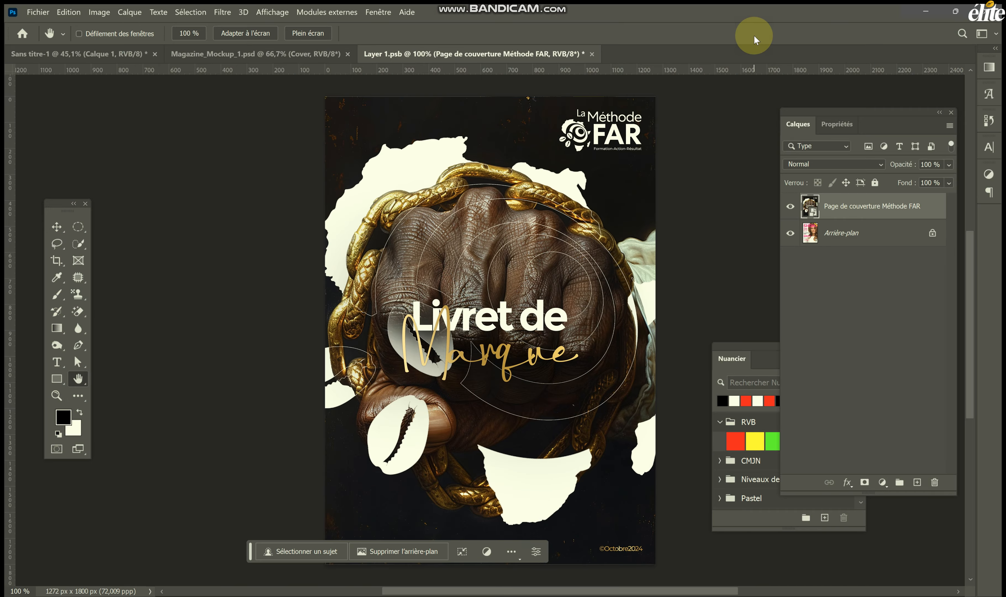
click(592, 54)
click(520, 257)
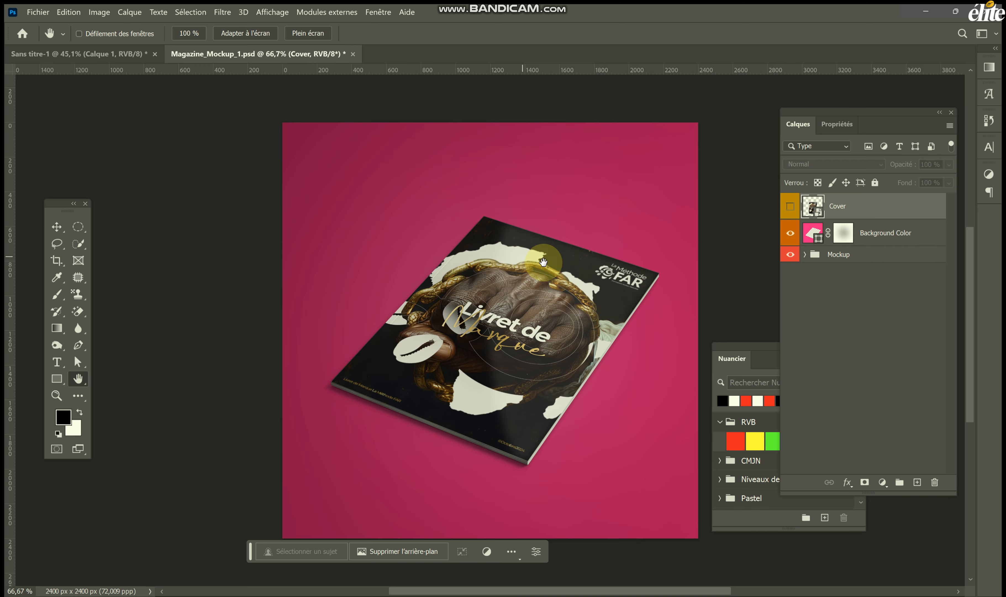
Step: Recolour the Background Color layer with the dark gold #69521b sampled from the chain on the magazine cover
double_click(817, 232)
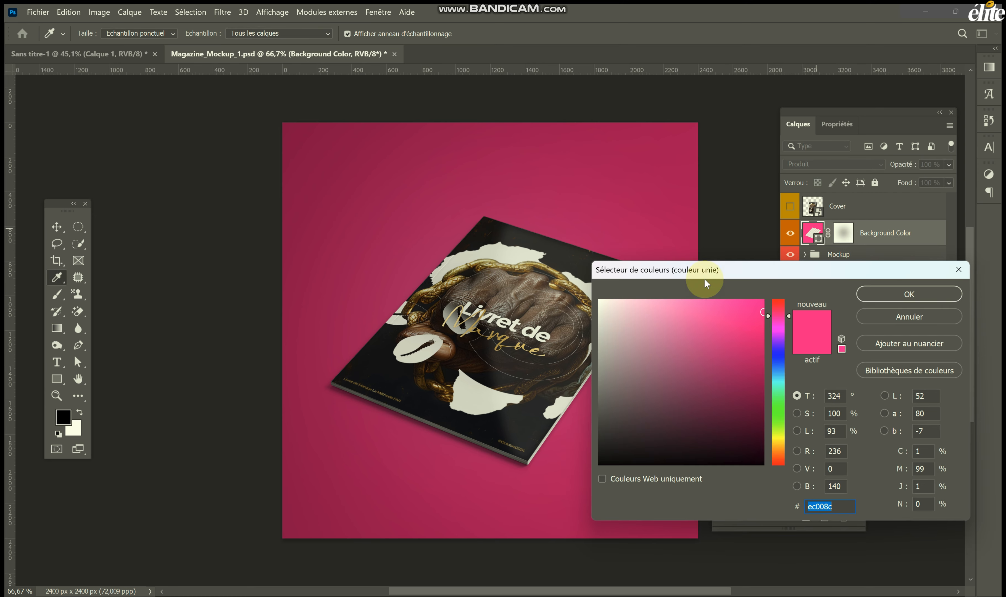
click(529, 274)
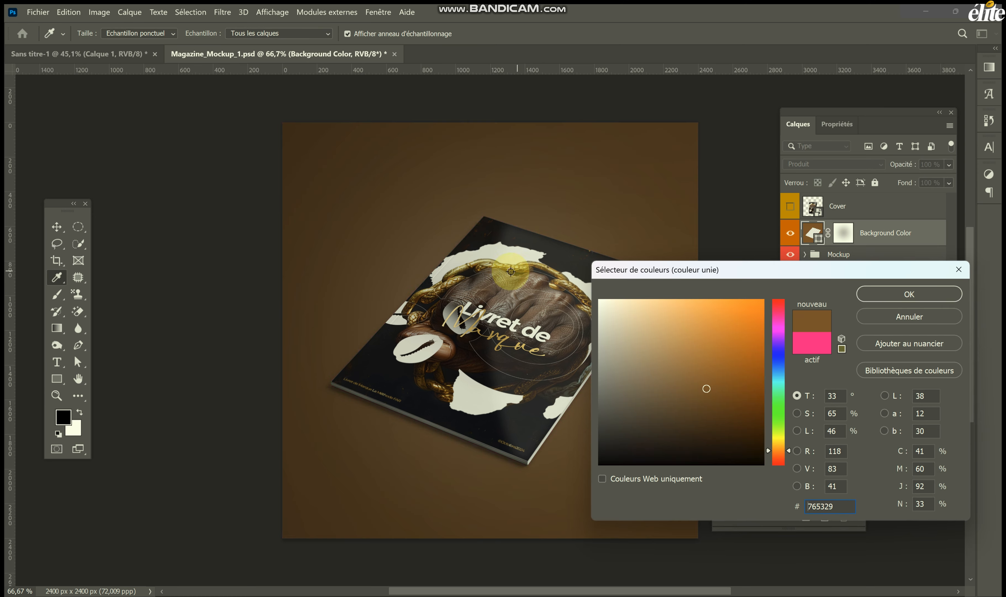
mouse_move(499, 273)
mouse_down()
mouse_move(544, 275)
mouse_move(513, 297)
mouse_move(504, 267)
mouse_move(489, 266)
mouse_up()
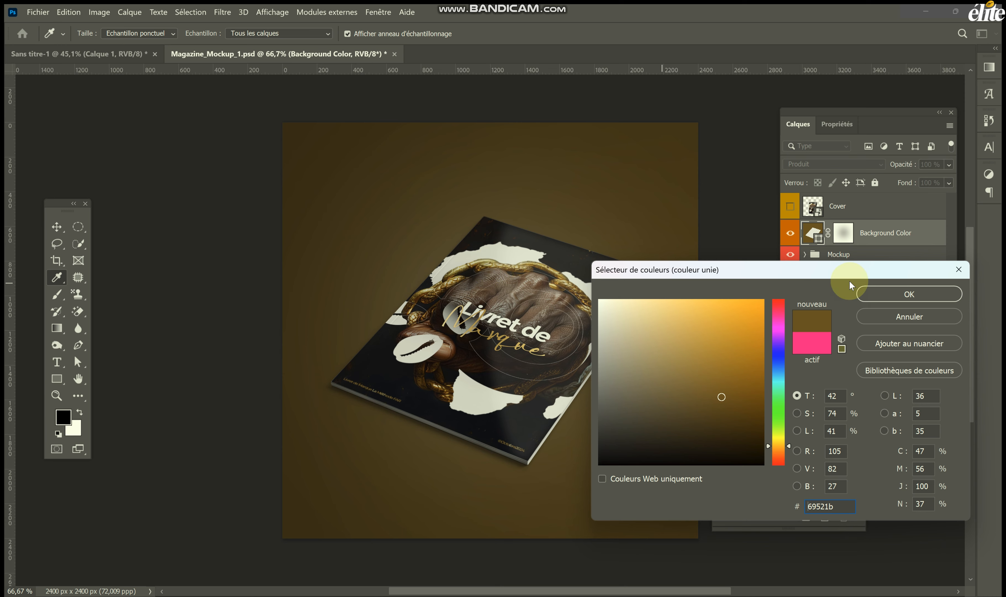
click(862, 294)
key(ctrl+space)
scroll(356, 202, right, 2)
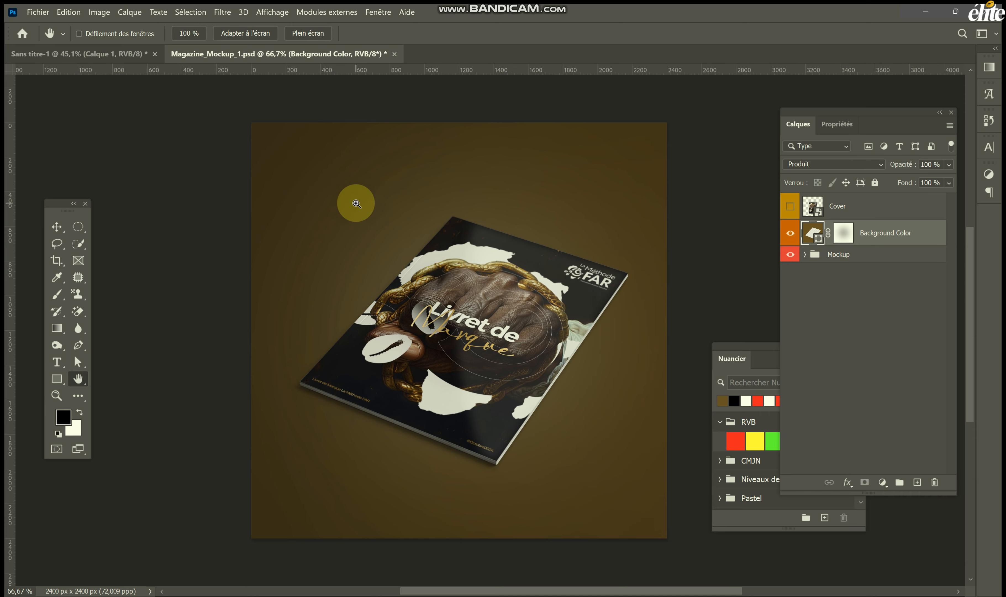
Step: Export the mockup as a 2400 x 2400 px JPG at quality 6 to the Desktop, named Mockup Page de couverture Méthode FAR.jpg
key(ctrl+alt+shift+w)
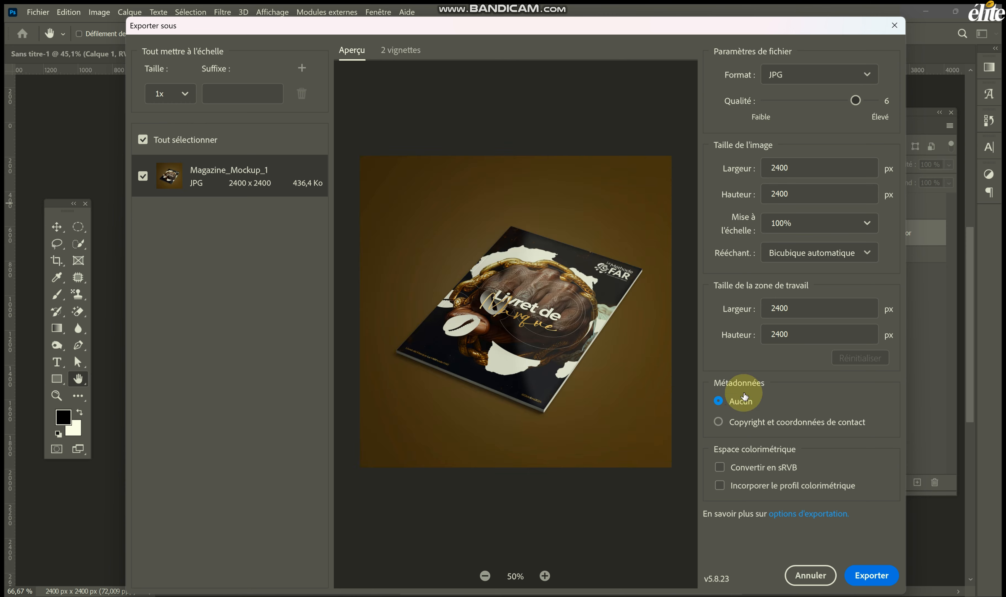
click(870, 574)
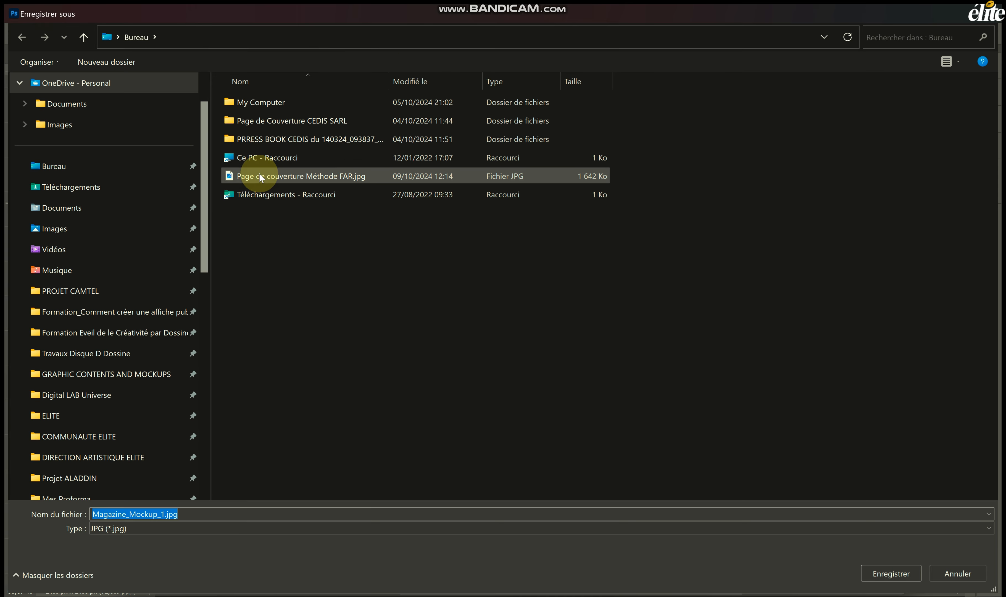
click(261, 176)
click(99, 513)
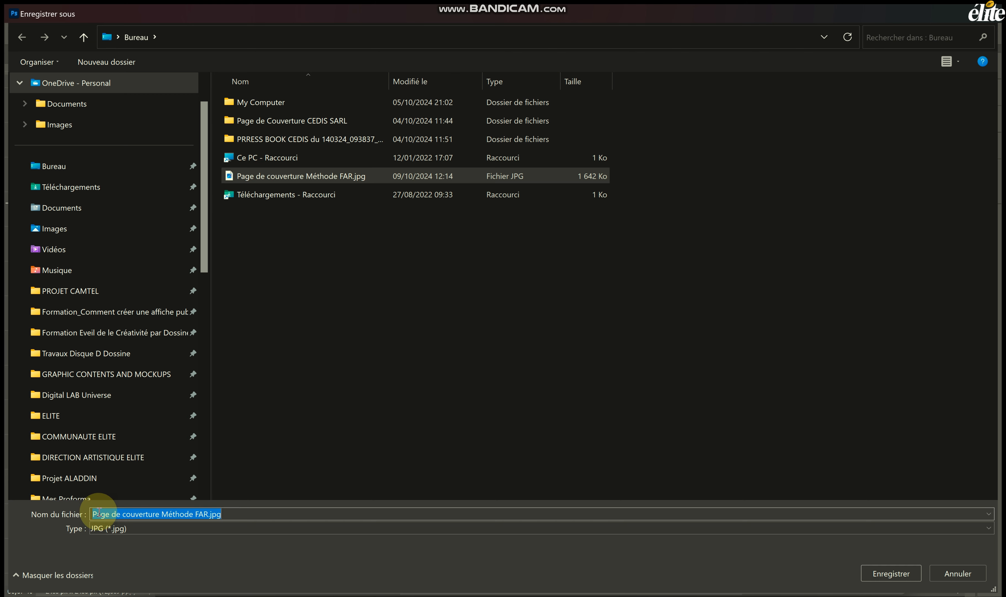
click(99, 513)
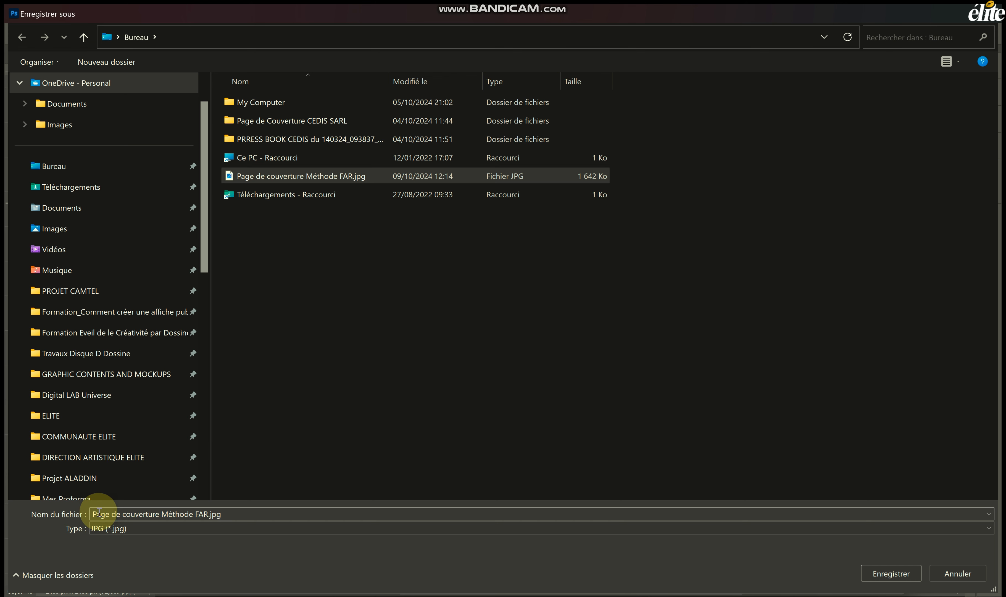
text(Mockup)
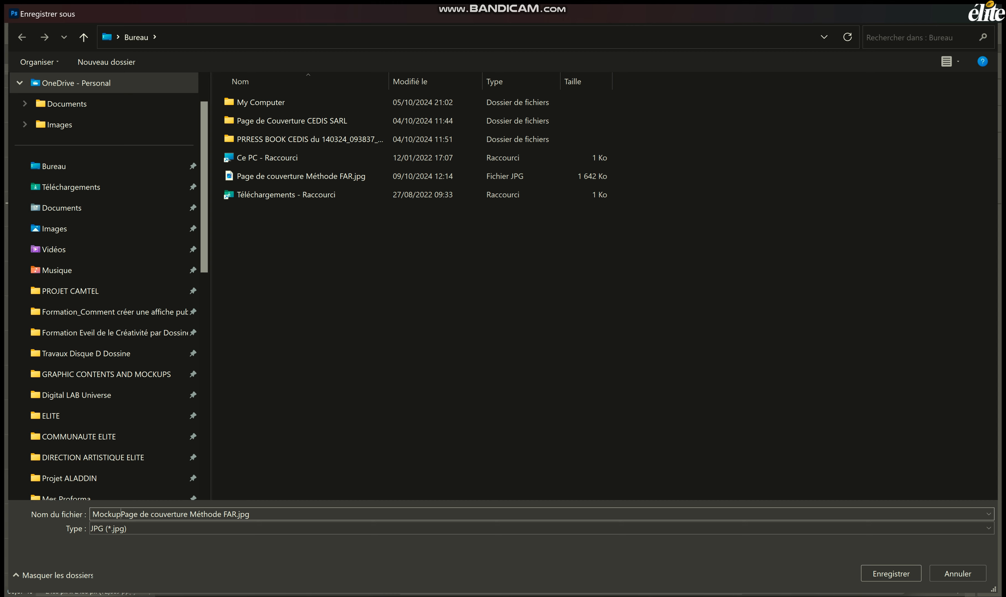
key(Return)
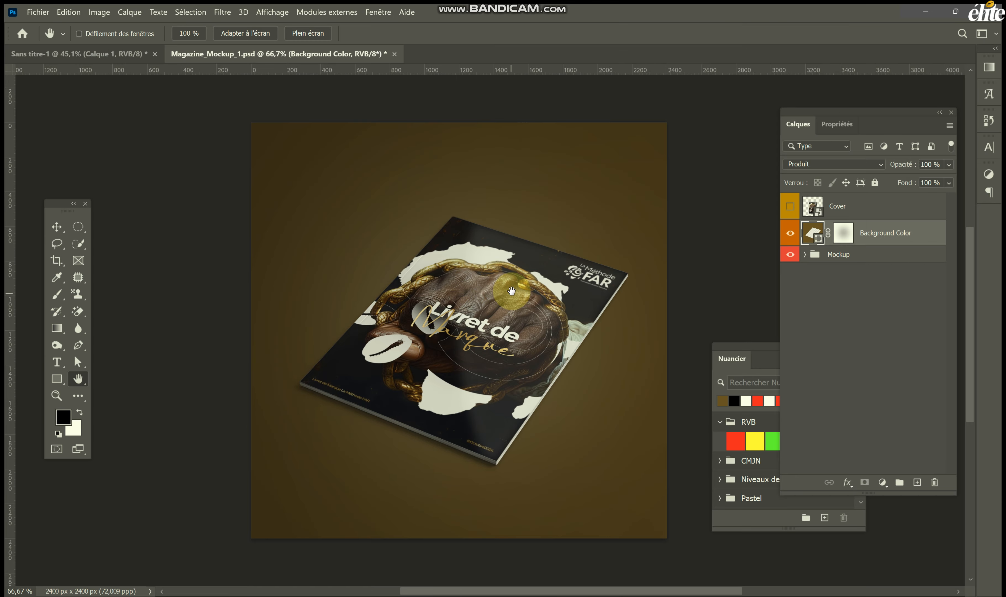
Step: Switch to the Desktop and open the exported cover JPG in the photo viewer, comparing it full screen with the mockup image
click(934, 15)
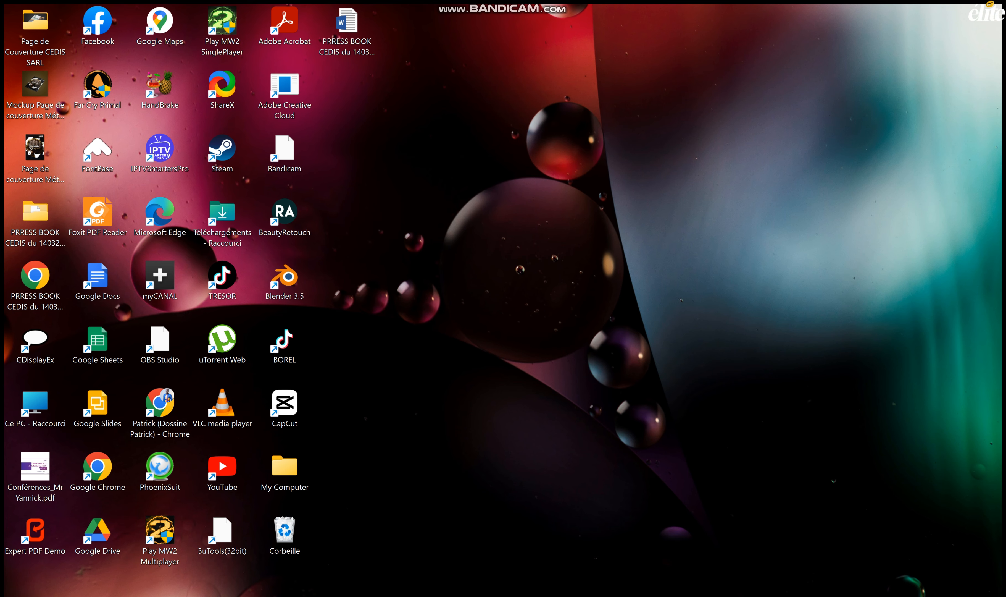
click(819, 533)
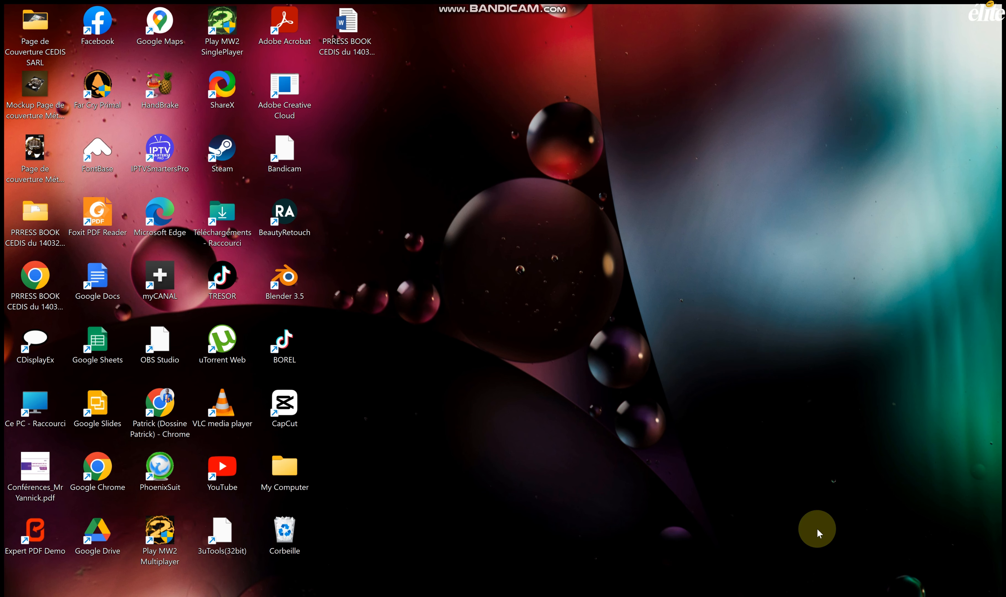
click(36, 152)
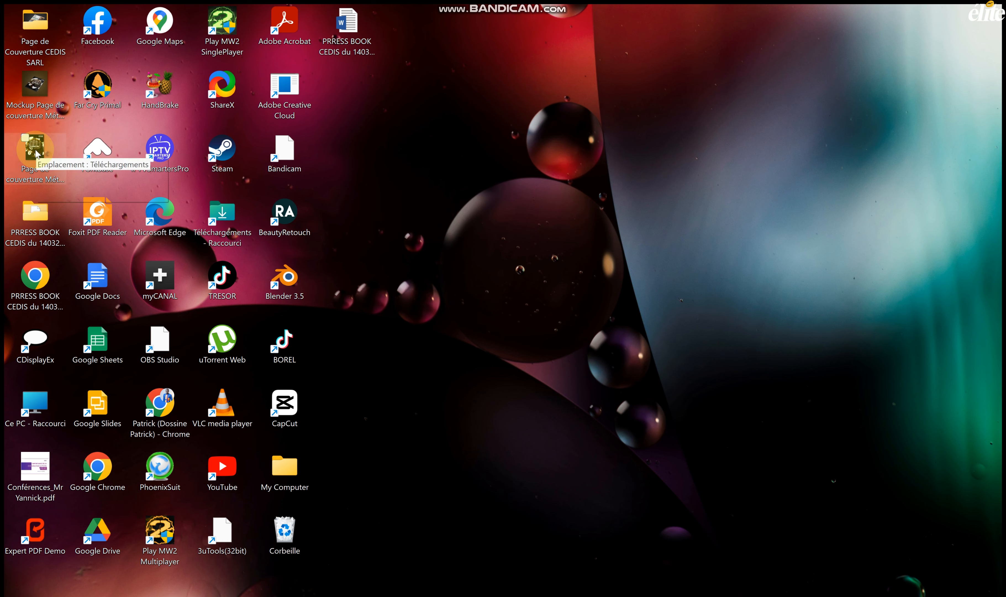
click(35, 152)
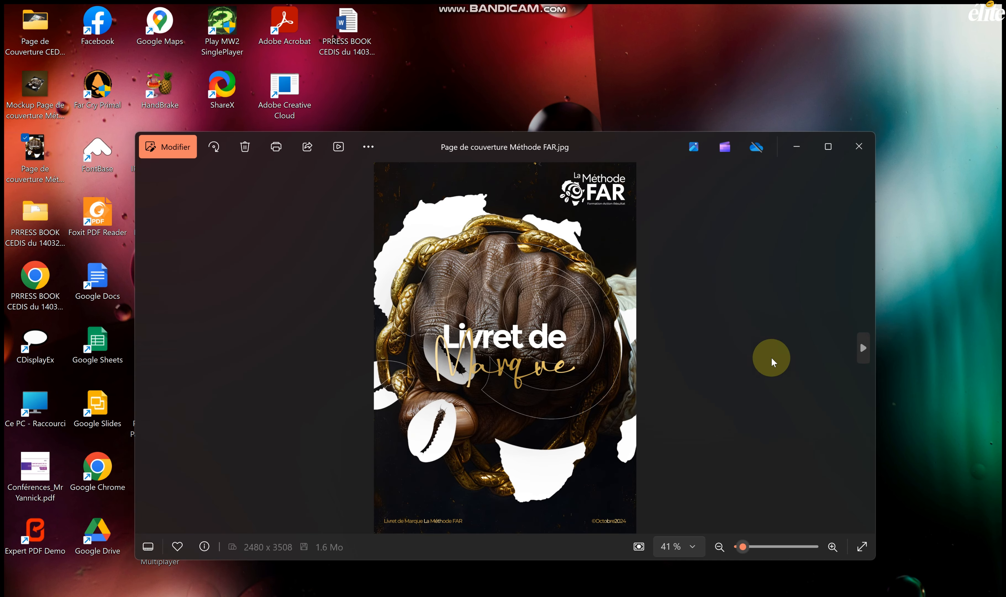
click(861, 553)
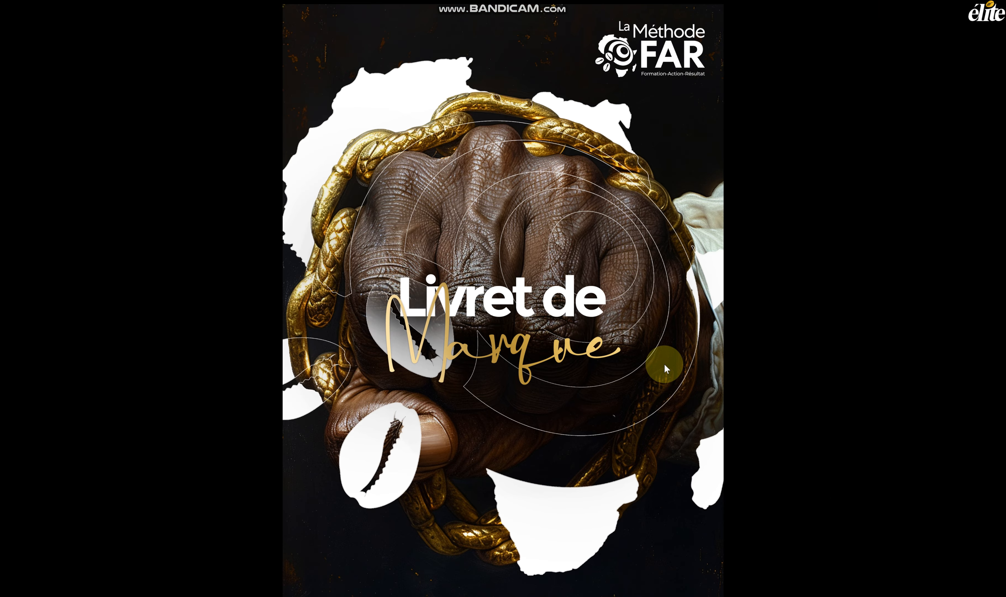
key(Right)
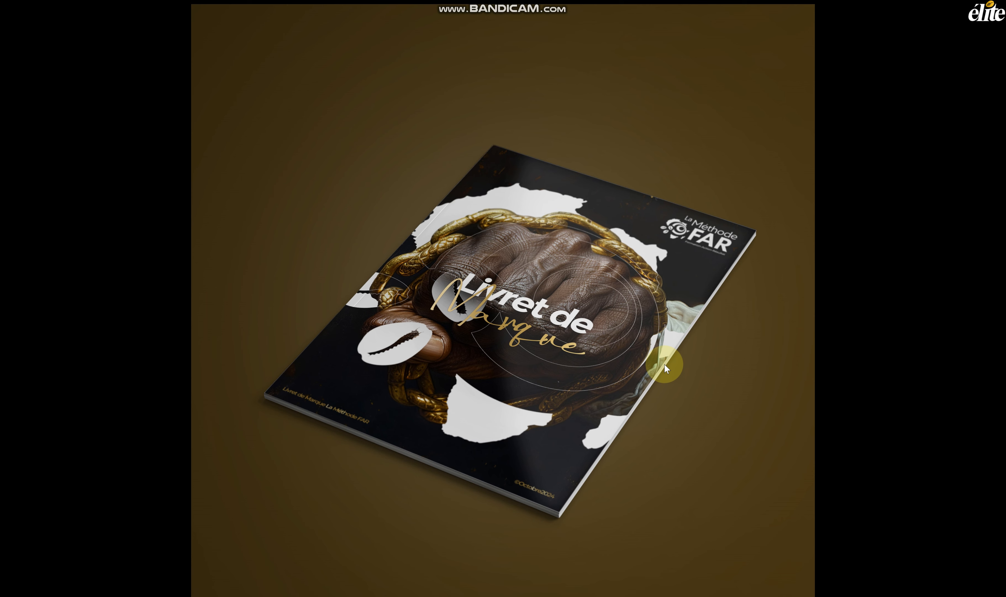
key(Left)
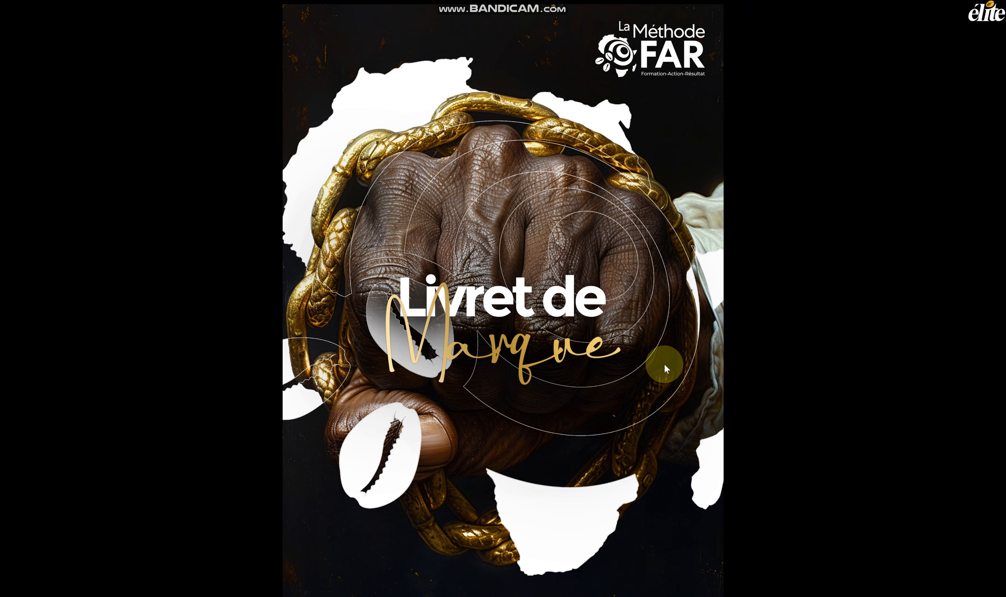
key(Right)
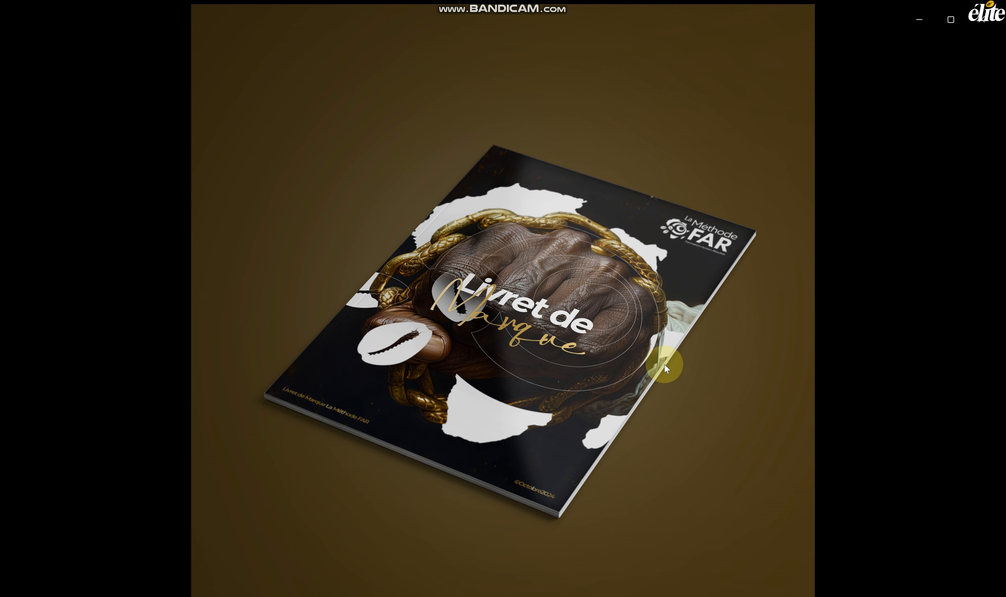
key(Escape)
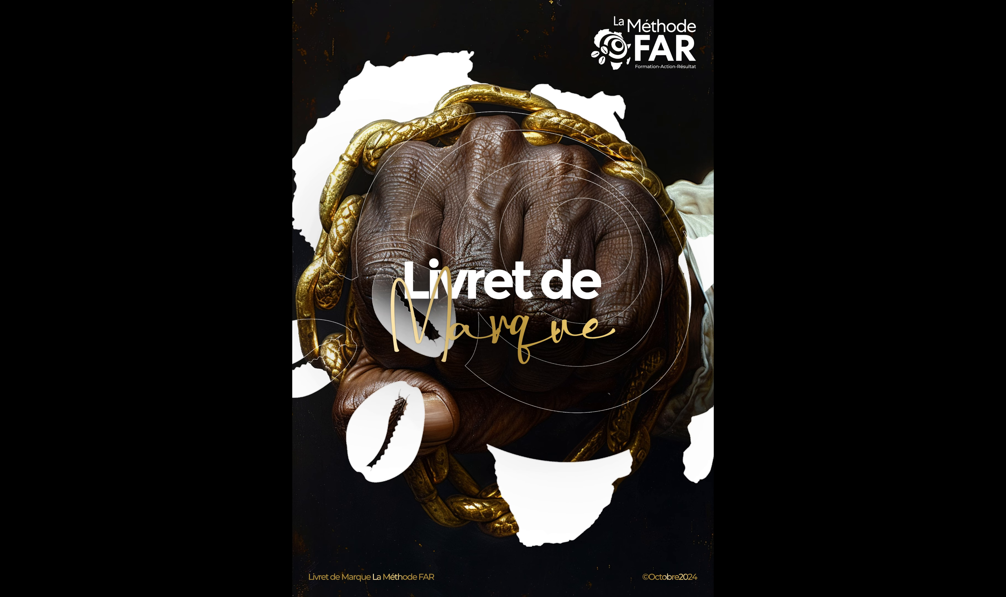